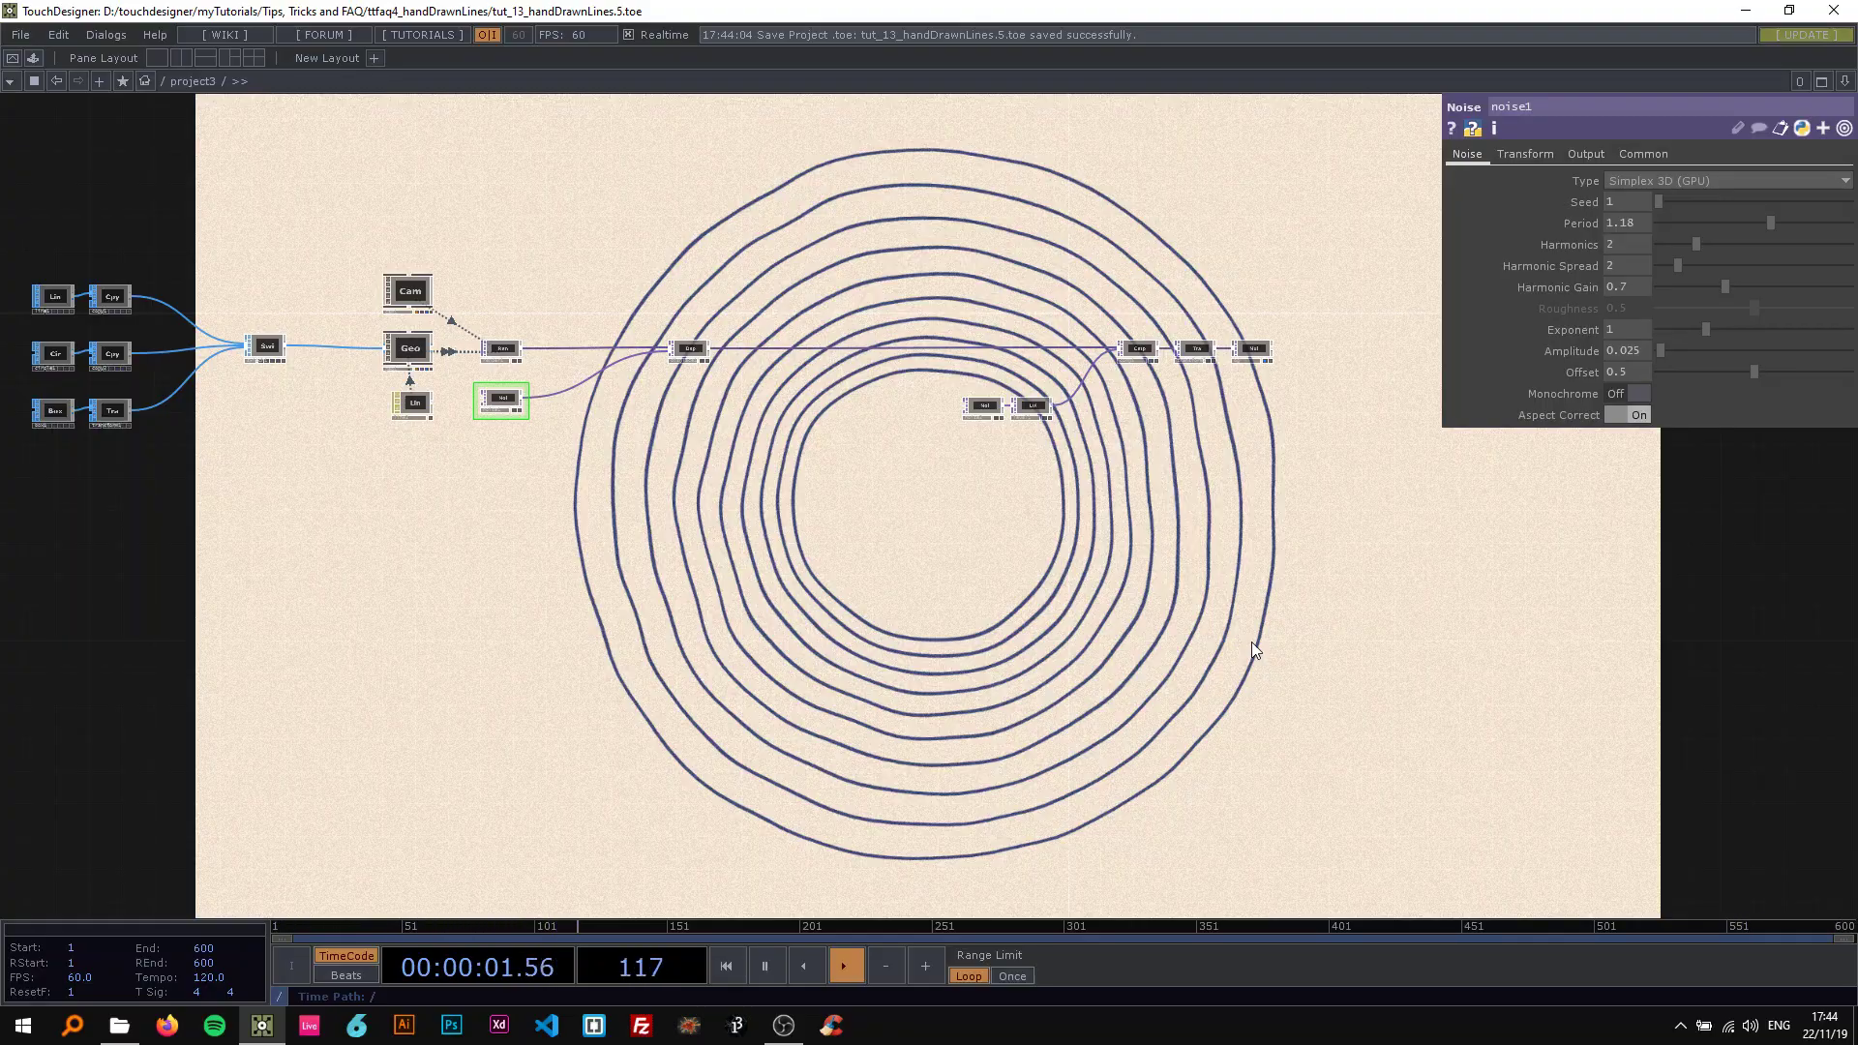
# Step switch1's Select Input through the radial lines, cube and circles, leaving it on the circles.
pyautogui.moveTo(680, 517); pyautogui.dragTo(728, 426)
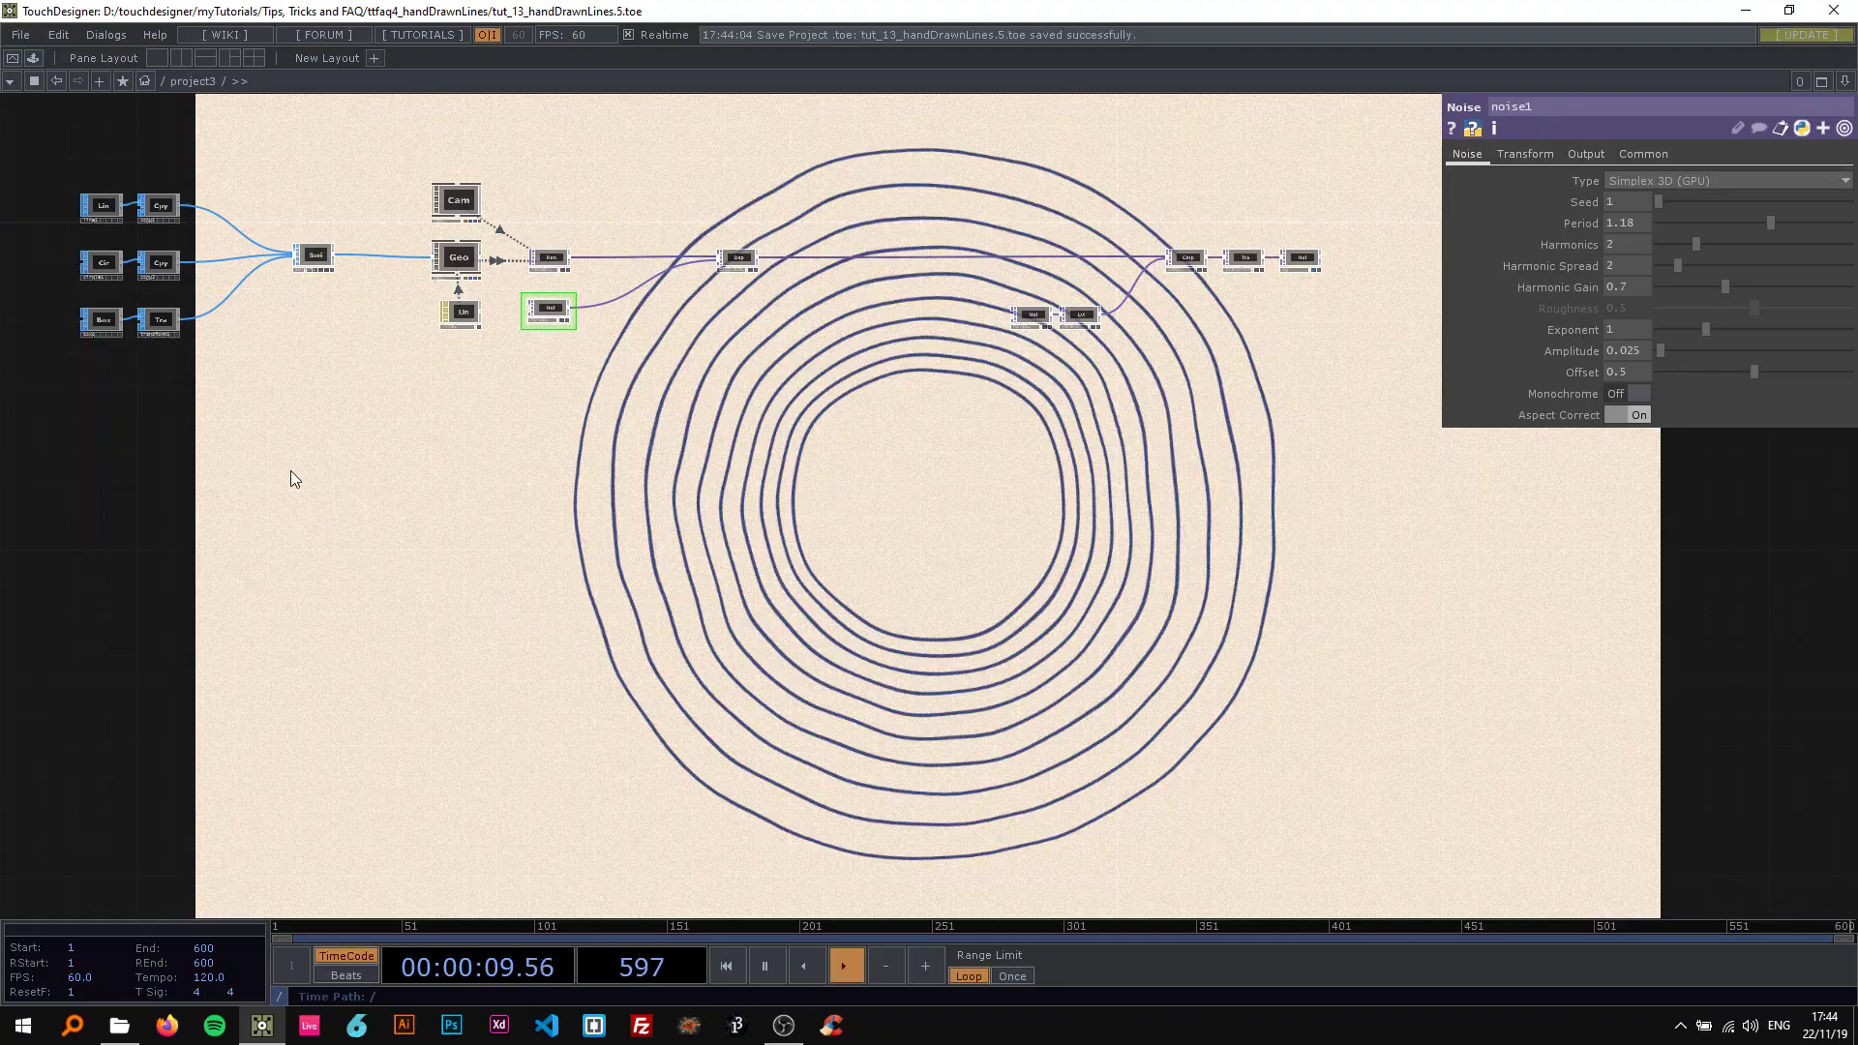
pyautogui.click(318, 260)
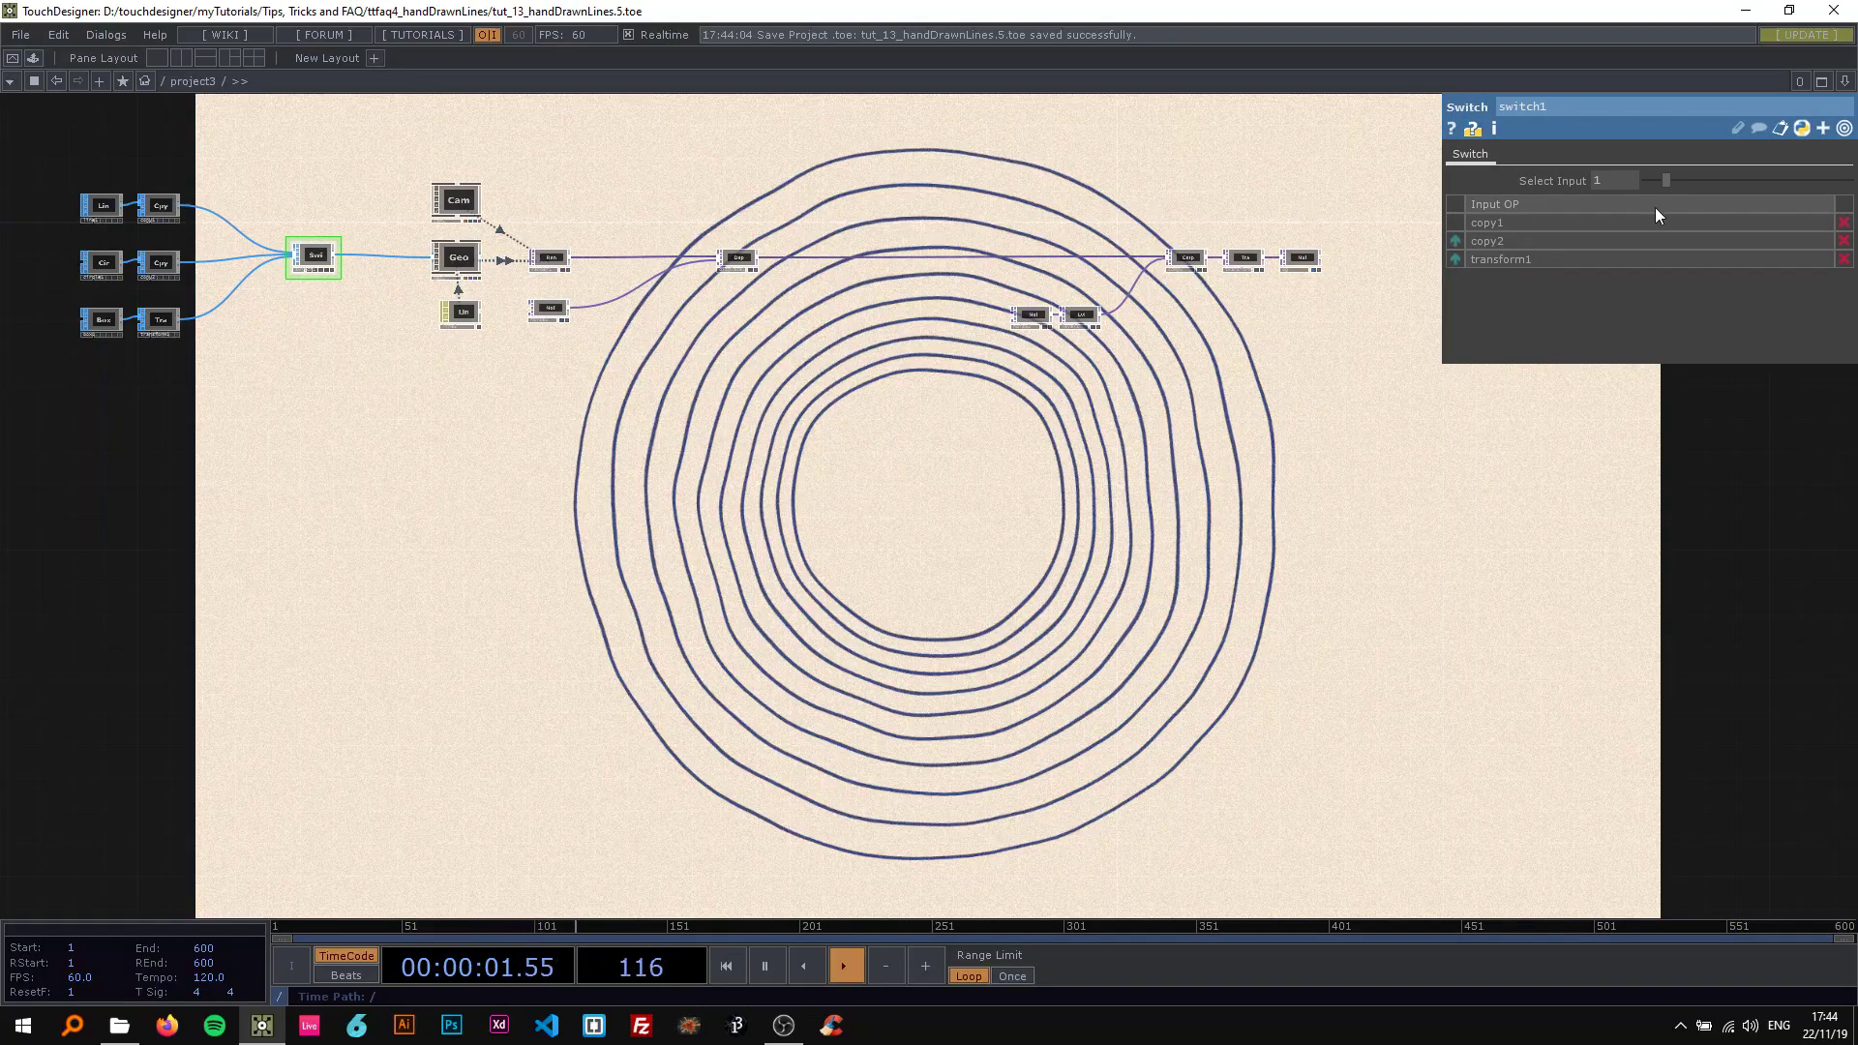
pyautogui.moveTo(1664, 182)
pyautogui.mouseDown()
pyautogui.moveTo(1644, 182)
pyautogui.moveTo(1678, 183)
pyautogui.mouseUp()
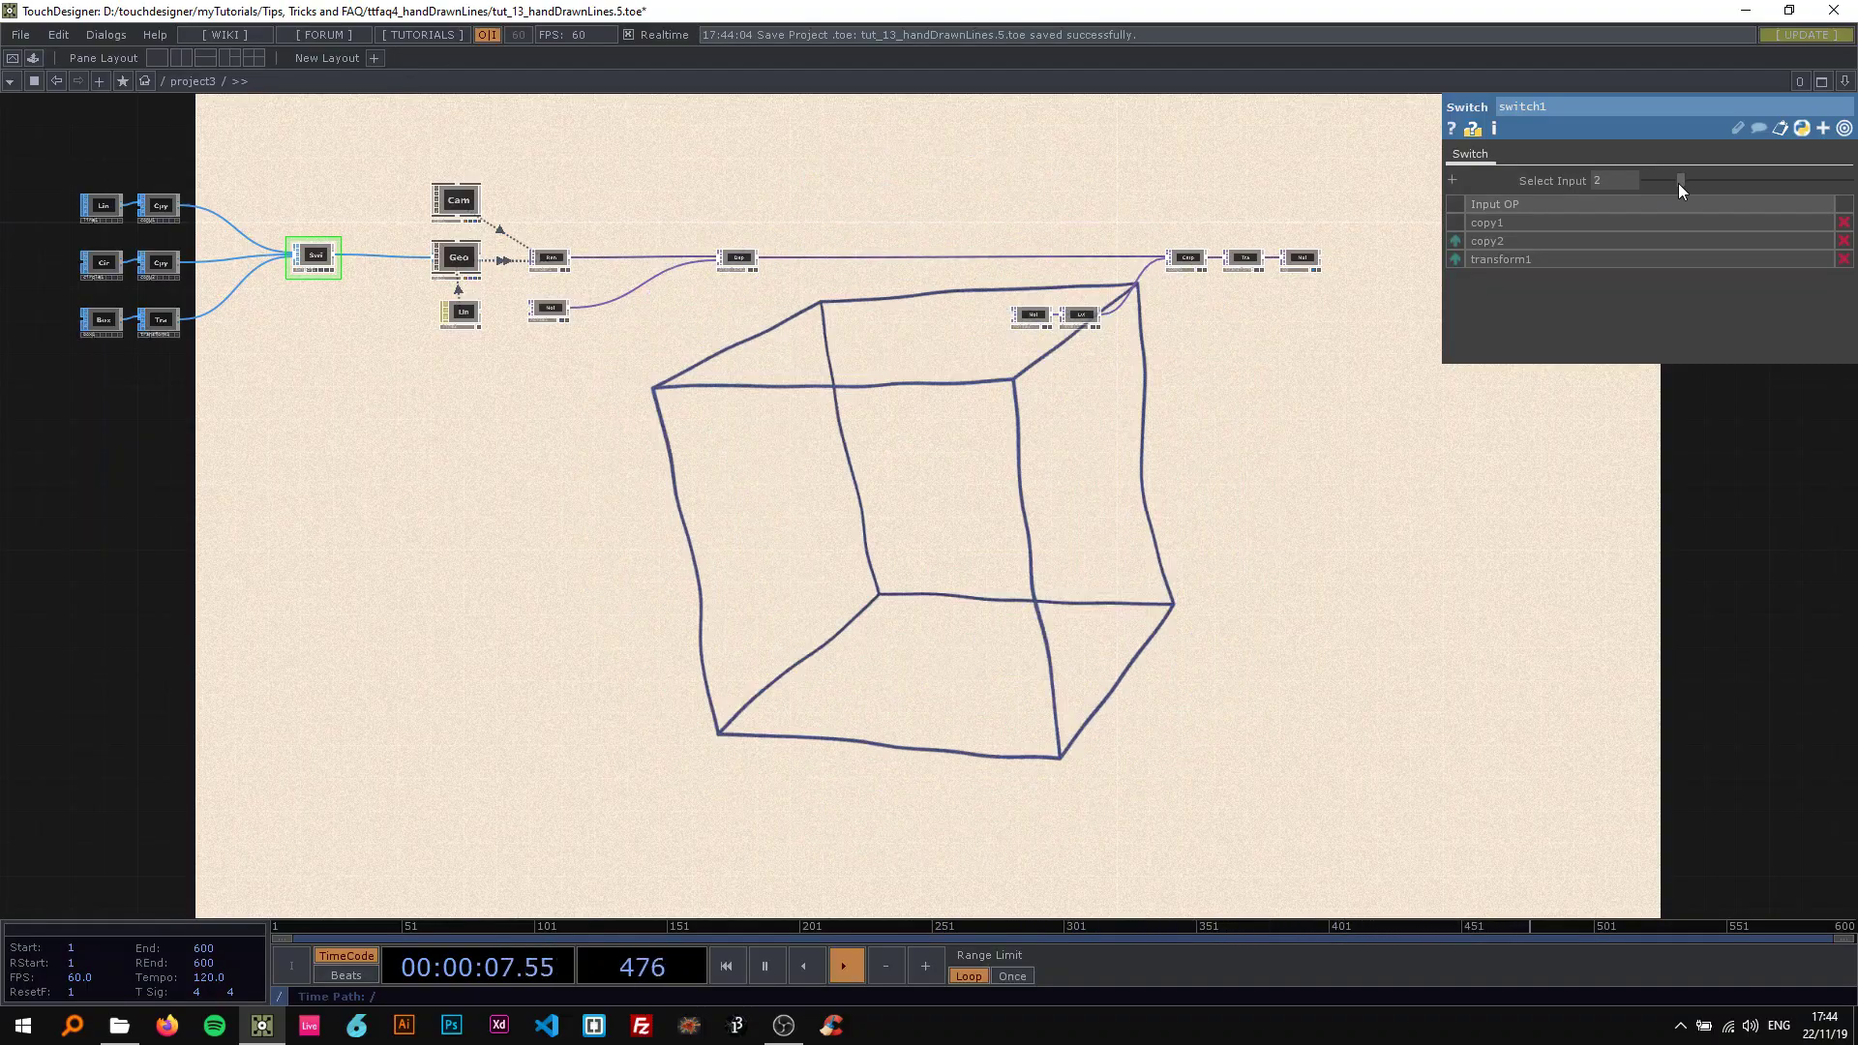
pyautogui.moveTo(1678, 183); pyautogui.dragTo(1578, 189)
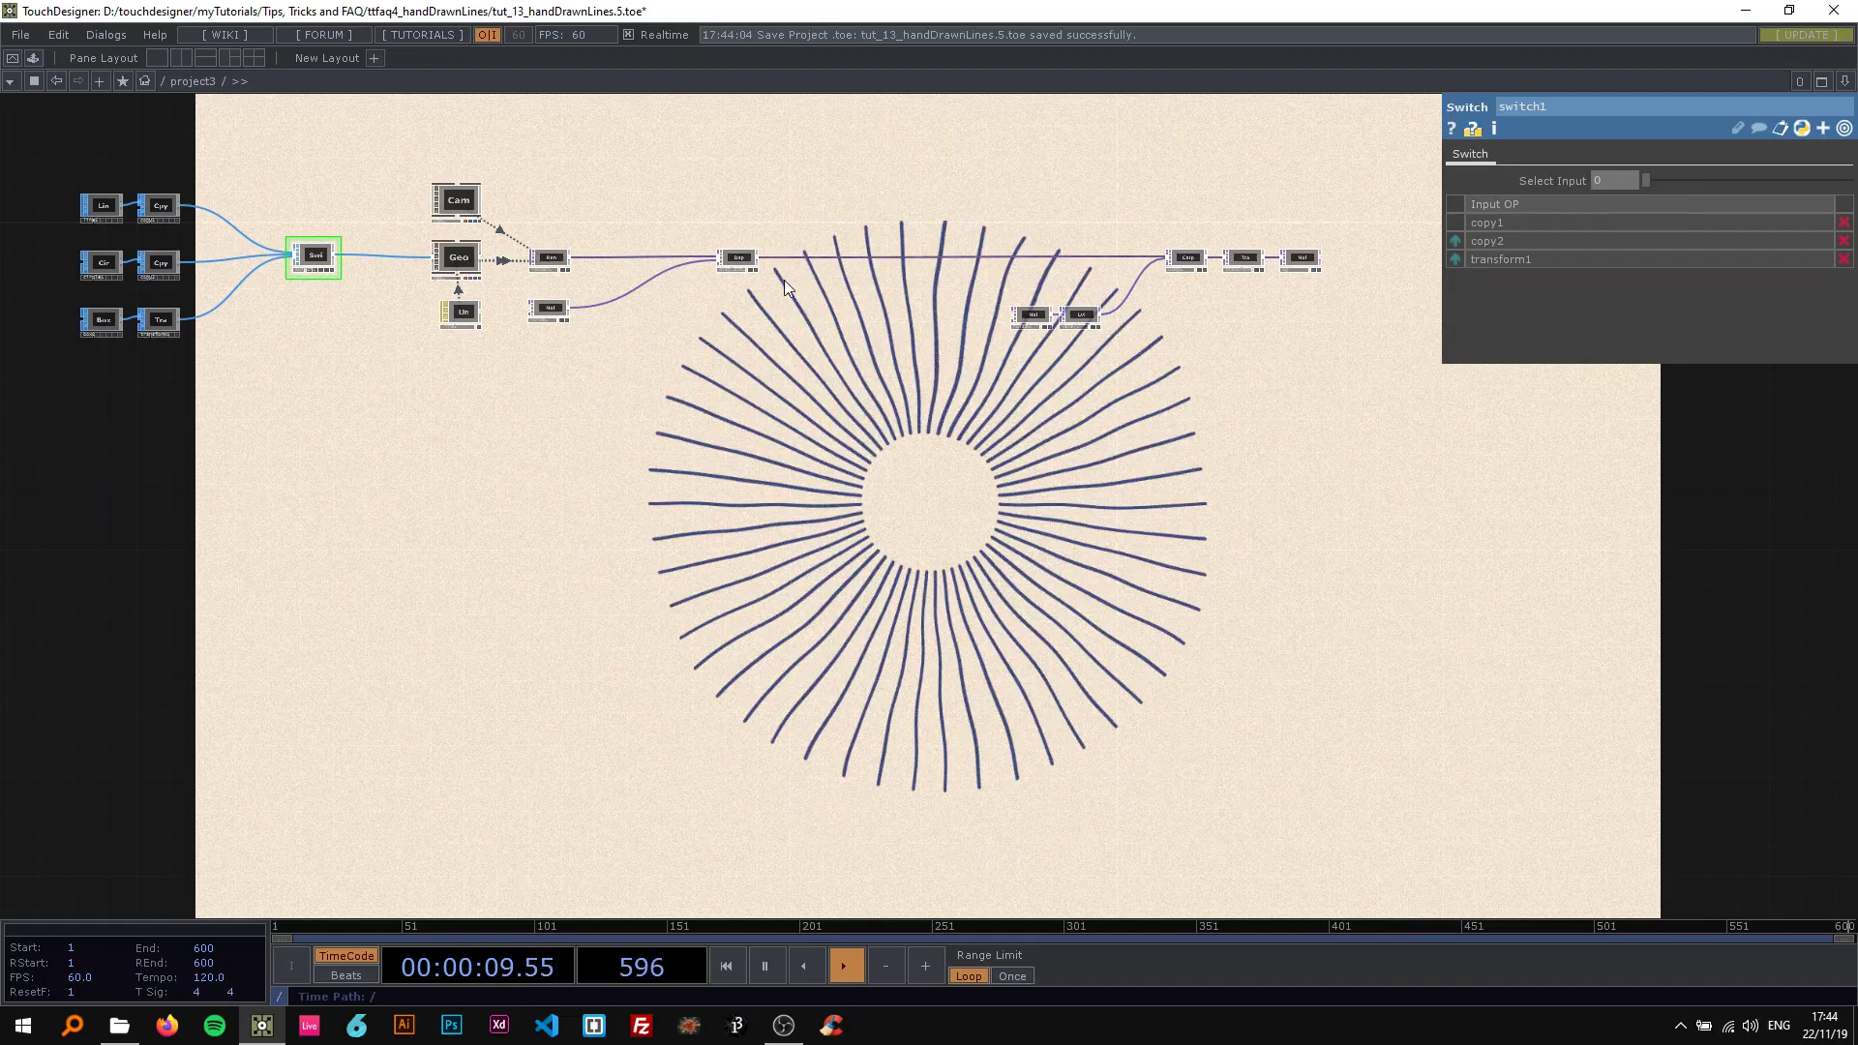
pyautogui.moveTo(784, 280); pyautogui.dragTo(787, 300)
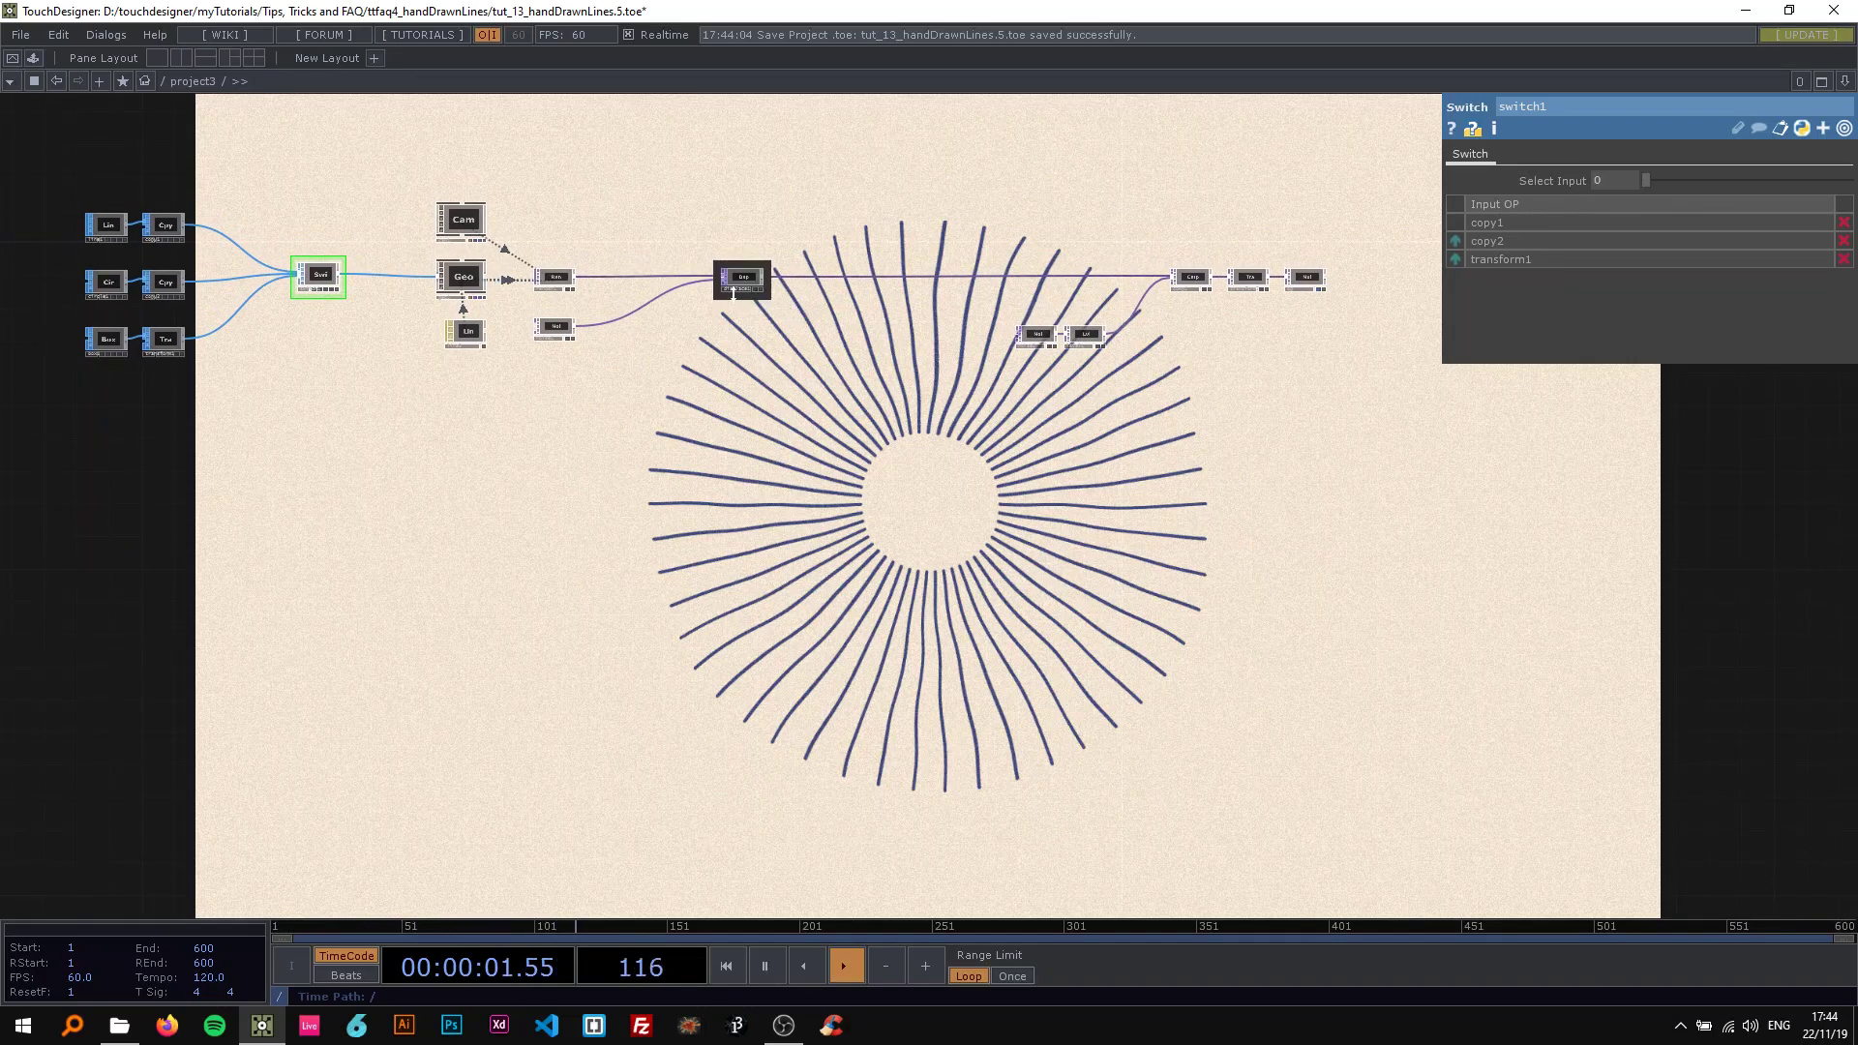
pyautogui.scroll(2, 734, 293)
pyautogui.scroll(-2, 729, 343)
pyautogui.moveTo(1654, 183); pyautogui.dragTo(1668, 183)
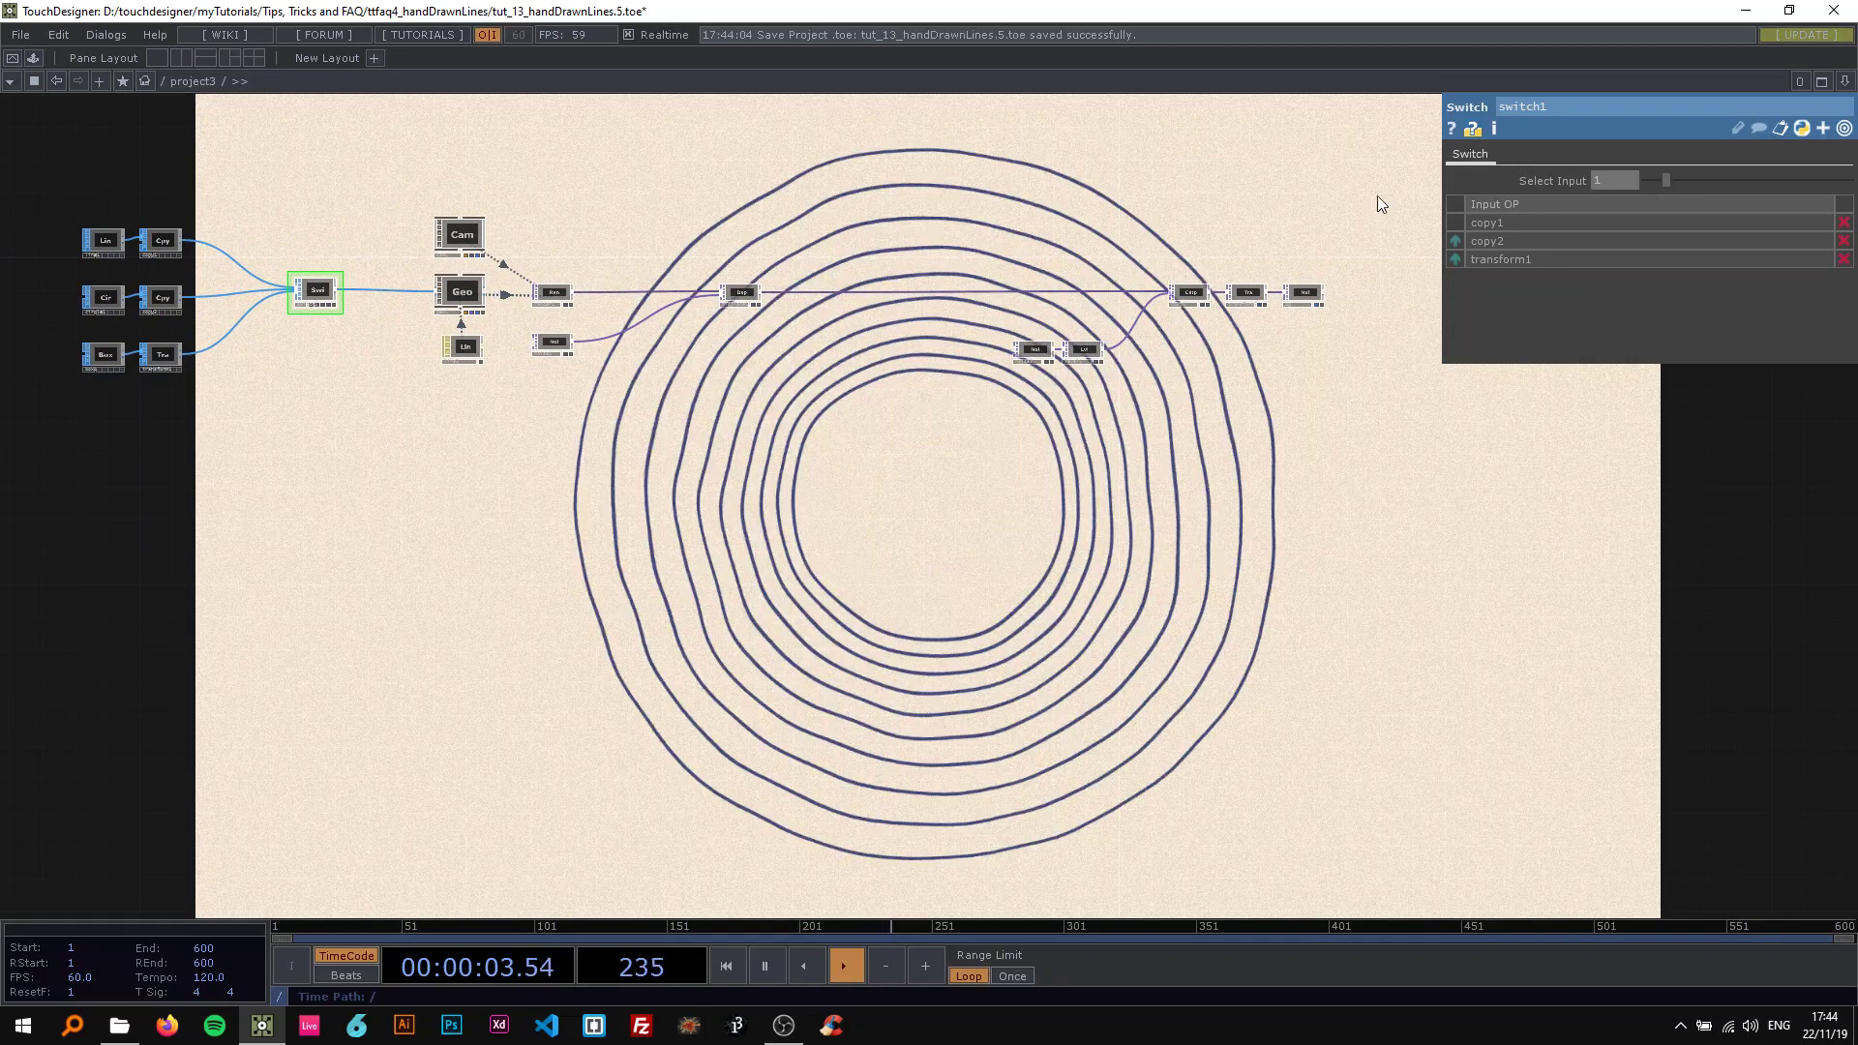
pyautogui.scroll(5, 678, 295)
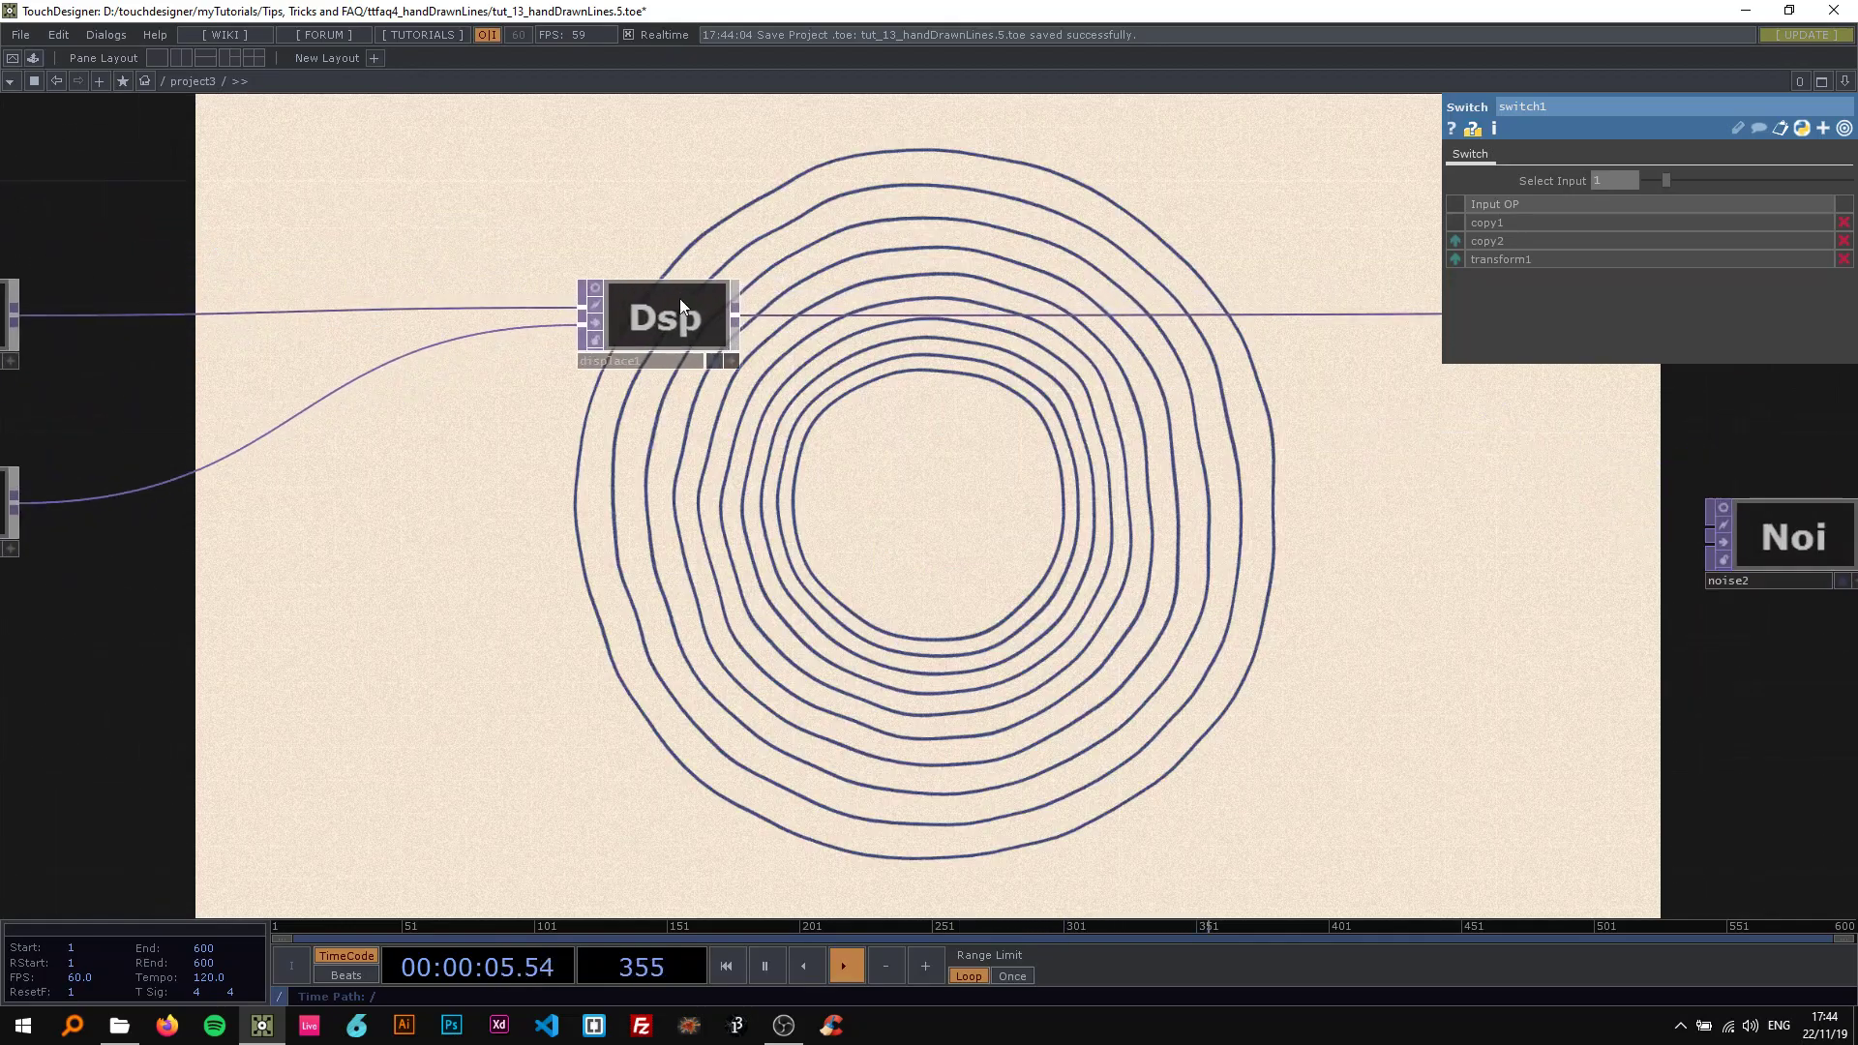
pyautogui.click(596, 321)
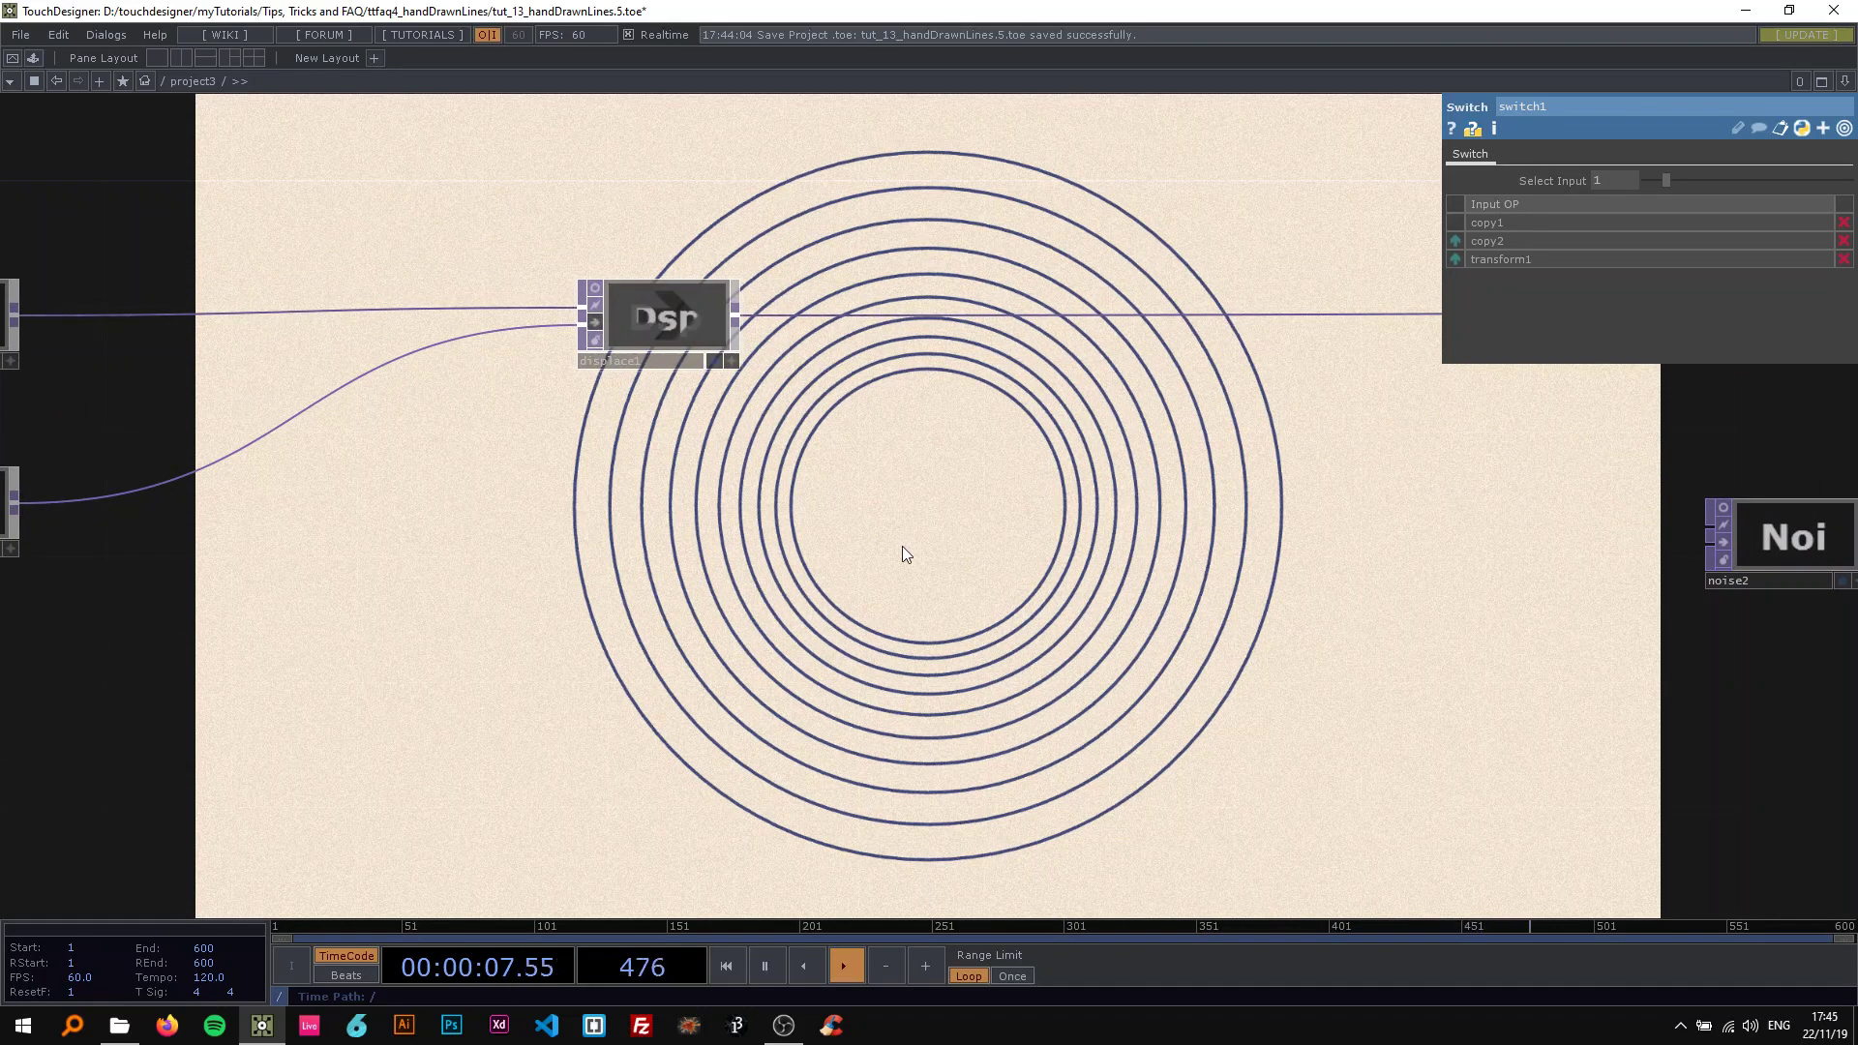
pyautogui.moveTo(902, 546); pyautogui.dragTo(973, 252)
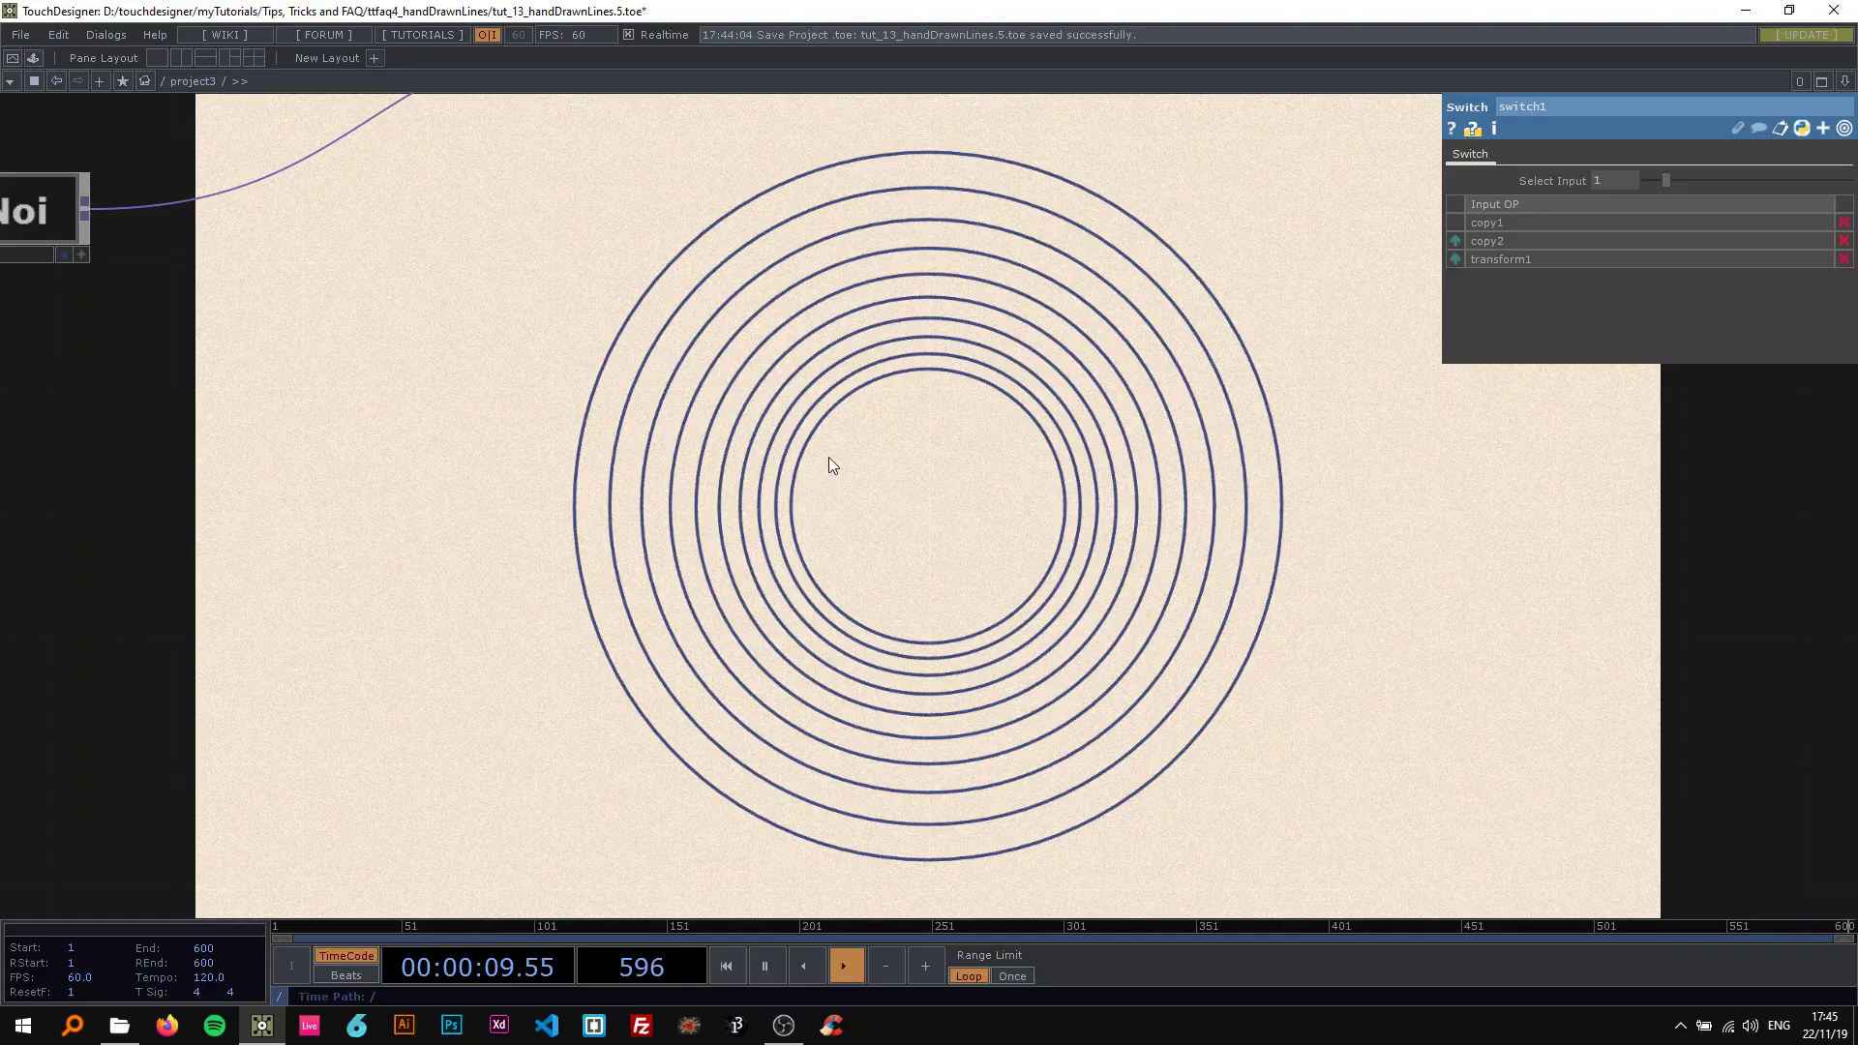
pyautogui.moveTo(828, 310); pyautogui.dragTo(775, 468)
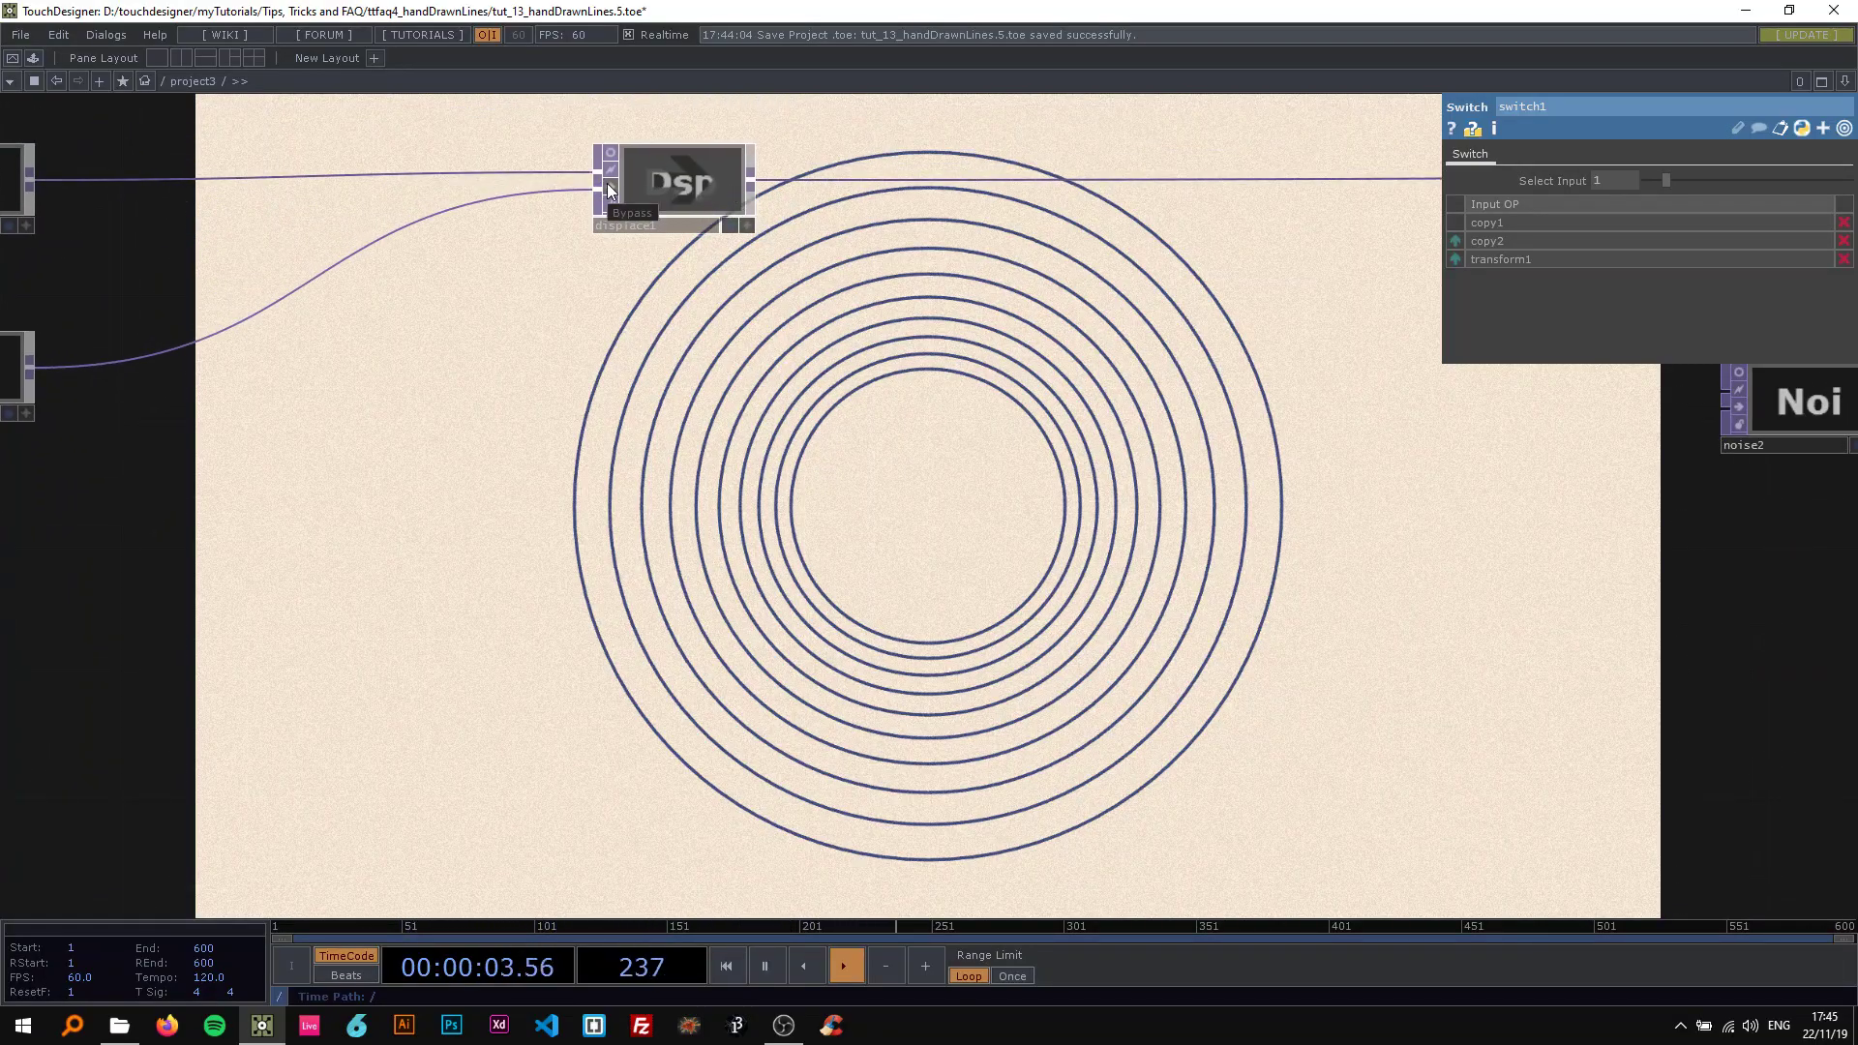
pyautogui.click(606, 183)
pyautogui.moveTo(759, 501); pyautogui.dragTo(784, 316)
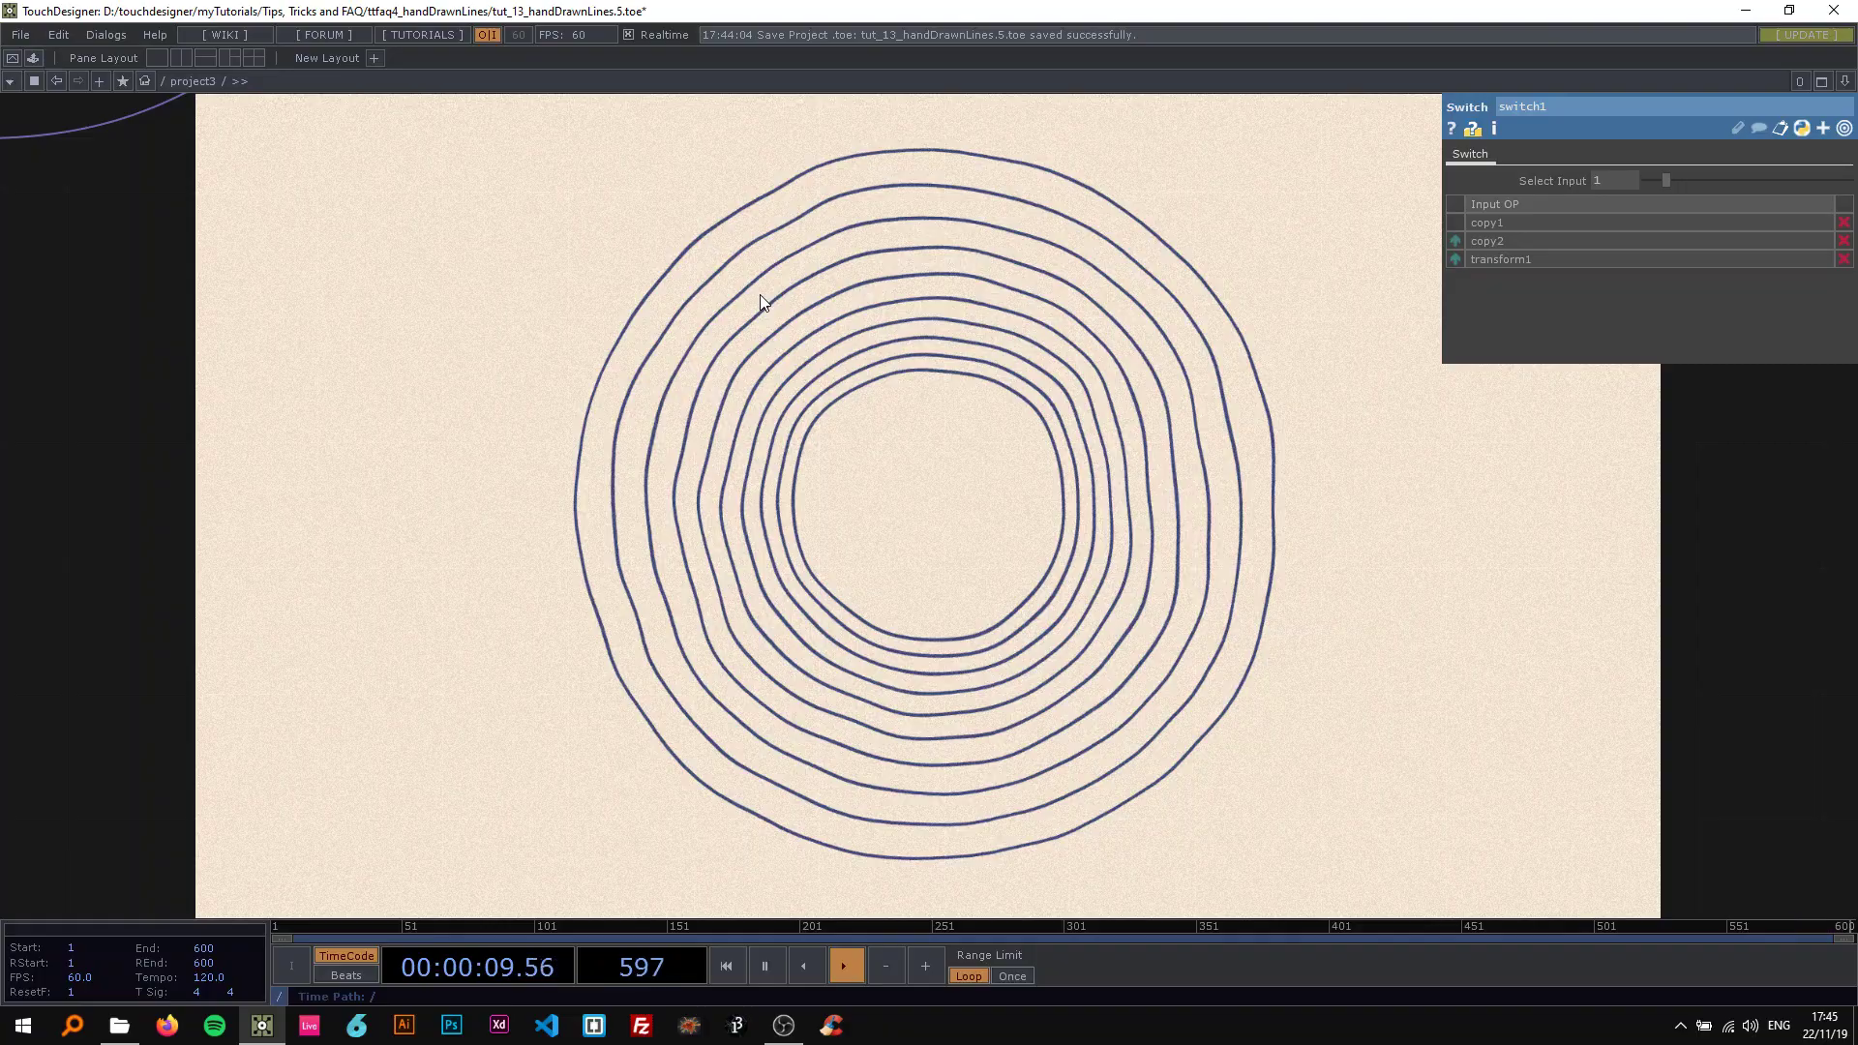
pyautogui.moveTo(759, 304); pyautogui.dragTo(915, 371)
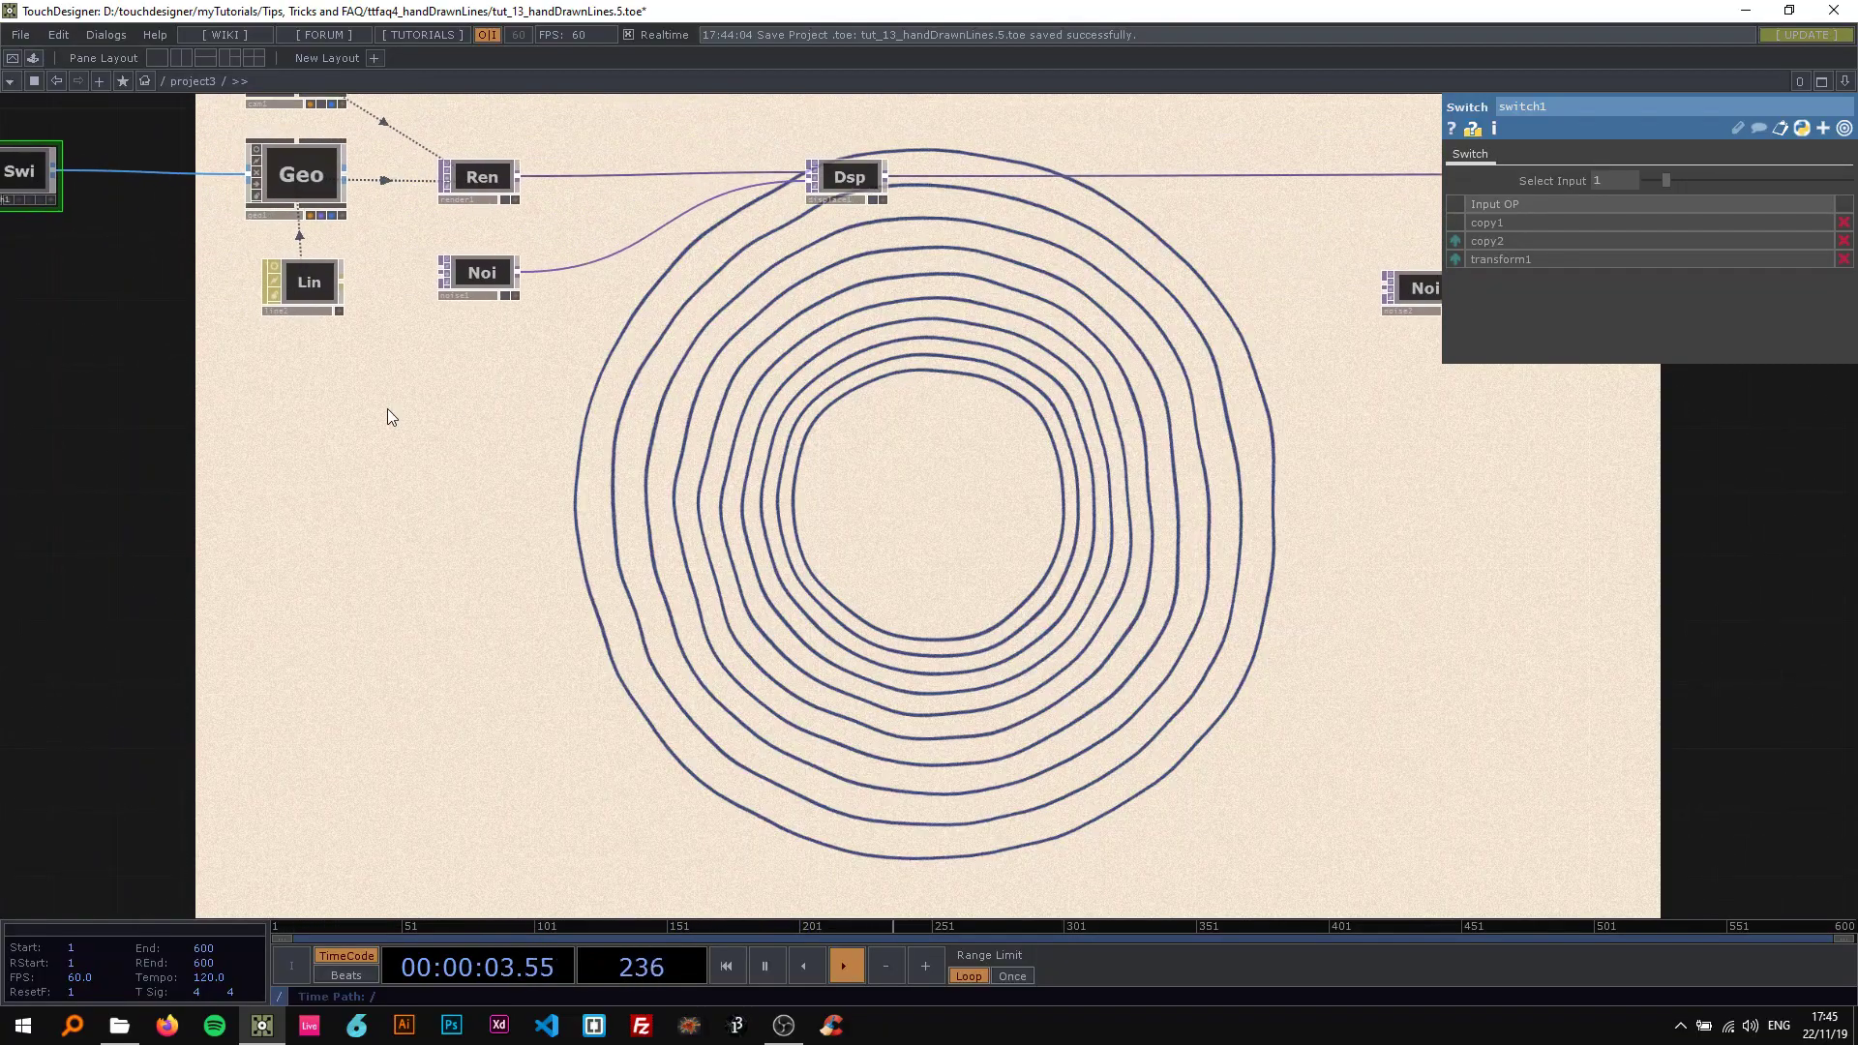
# Zoom out to frame the whole network and box-select all 18 operators.
pyautogui.moveTo(295, 416); pyautogui.dragTo(631, 432)
pyautogui.scroll(-3, 631, 432)
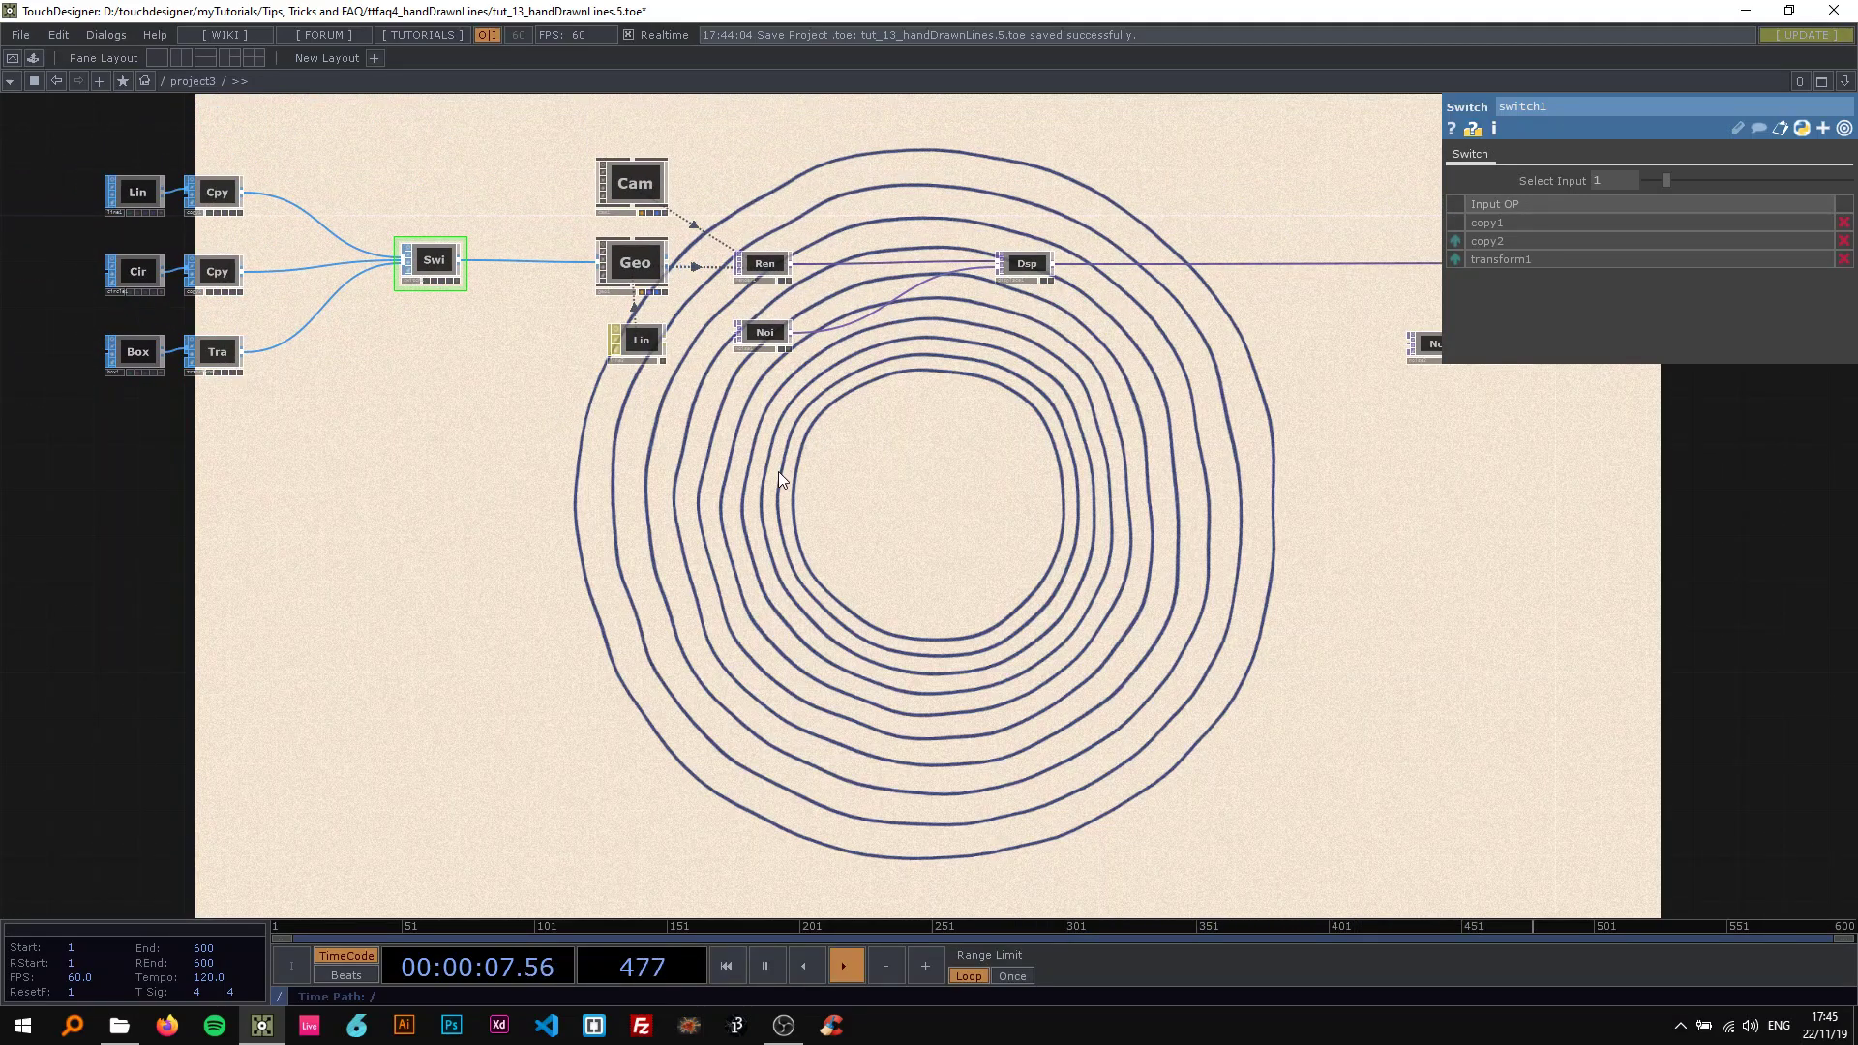
pyautogui.scroll(3, 585, 387)
pyautogui.moveTo(592, 388); pyautogui.dragTo(697, 407)
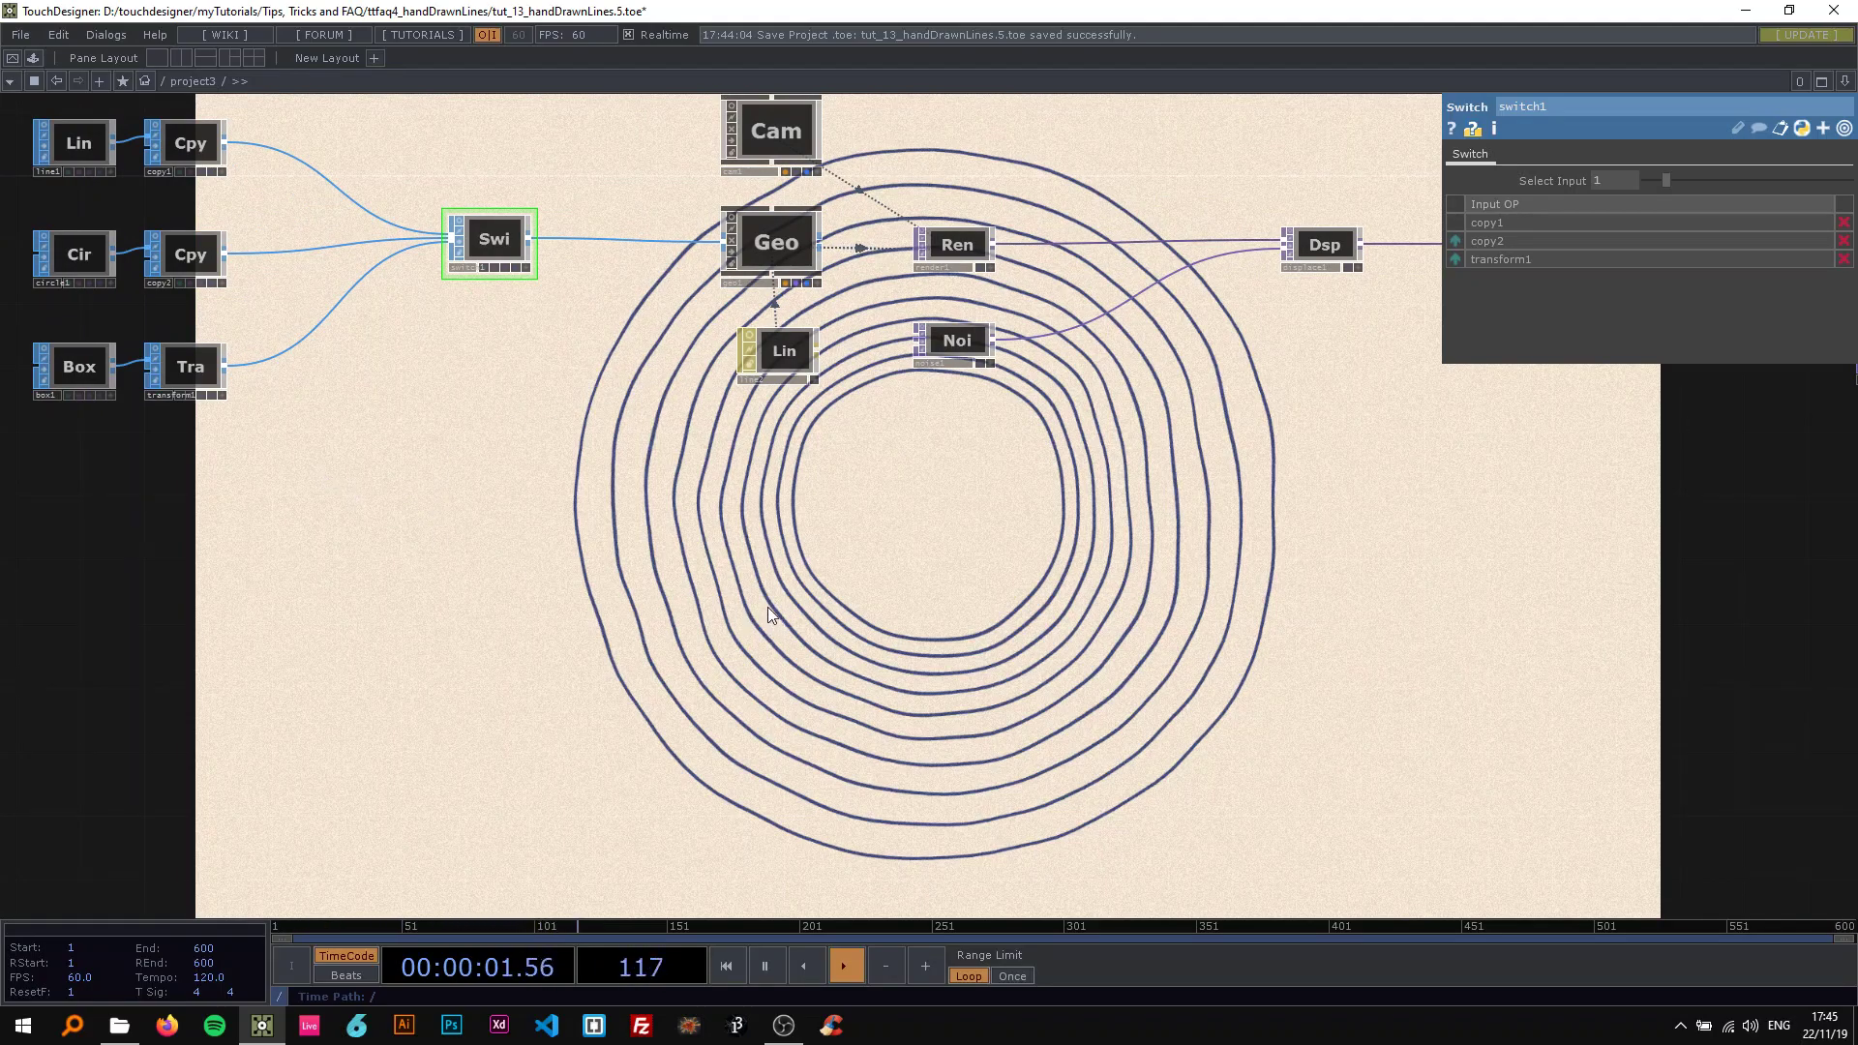
pyautogui.moveTo(762, 601); pyautogui.dragTo(420, 438)
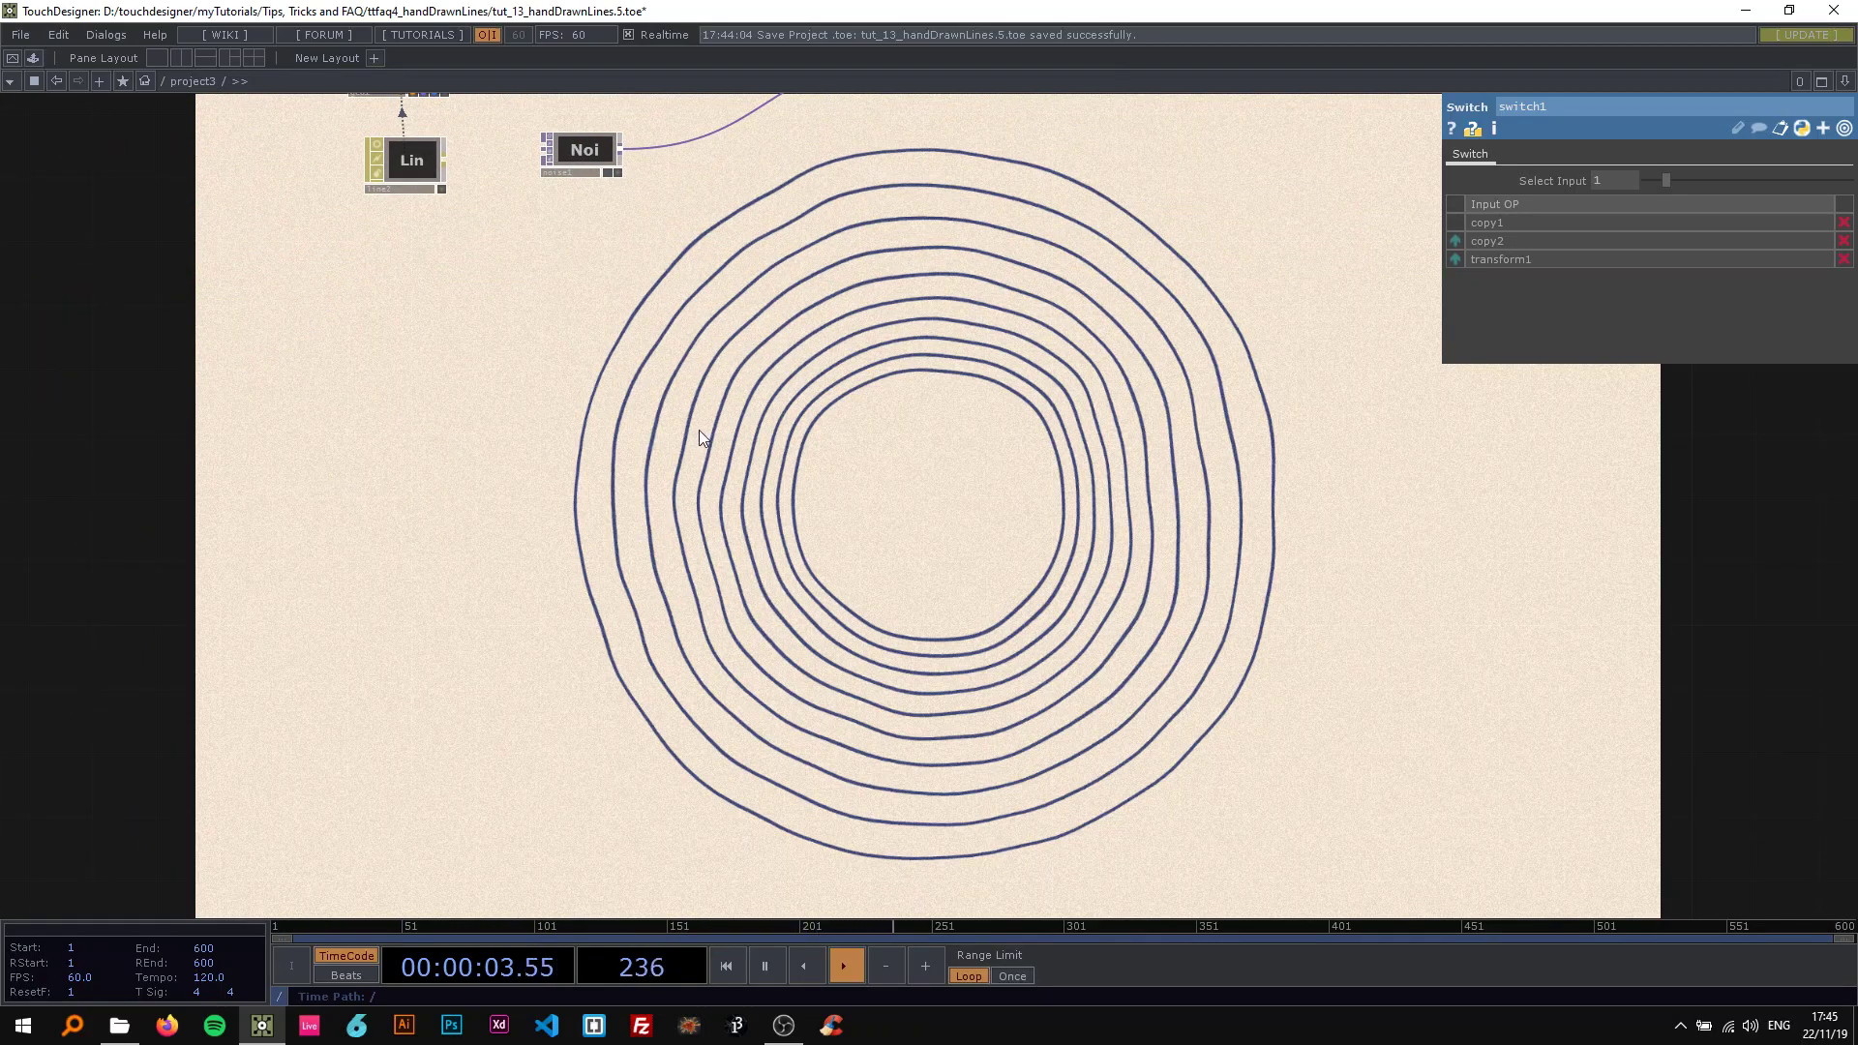
pyautogui.scroll(-3, 711, 452)
pyautogui.moveTo(766, 361); pyautogui.dragTo(630, 439)
pyautogui.scroll(-1, 681, 410)
pyautogui.scroll(-2, 629, 438)
pyautogui.scroll(-2, 629, 438)
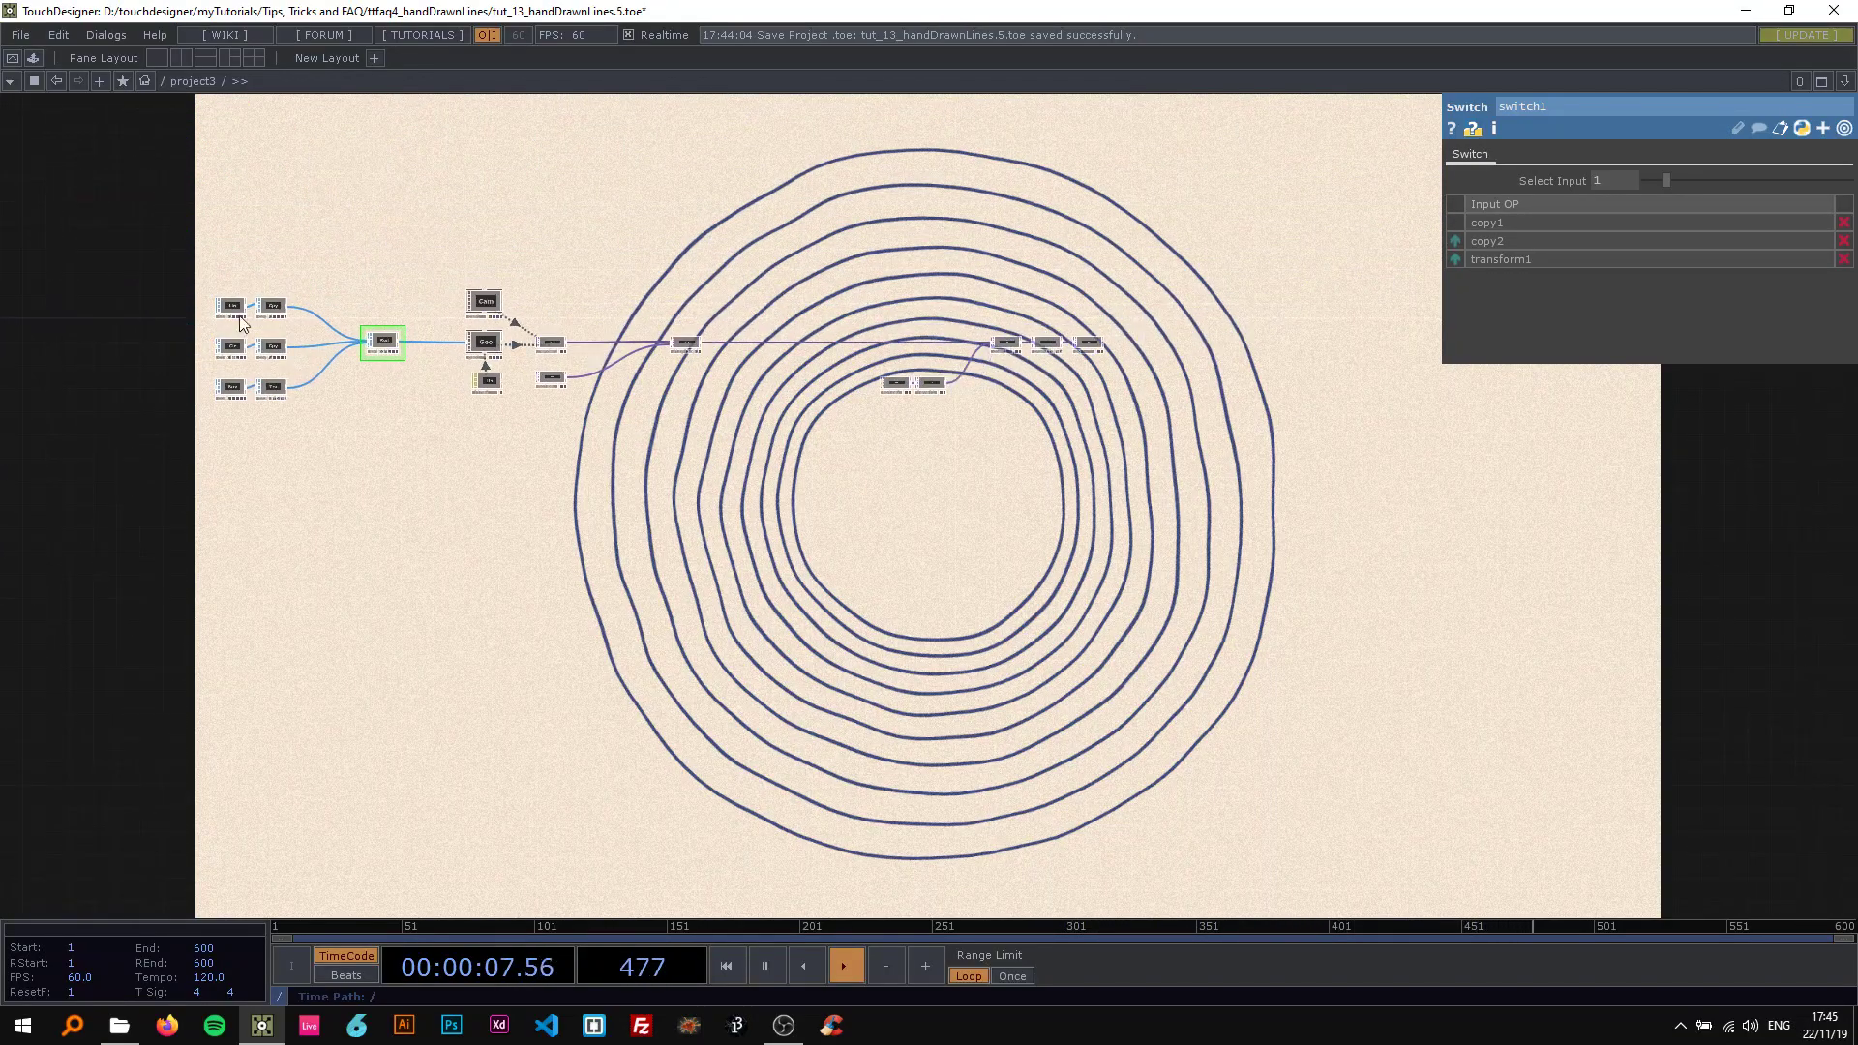
pyautogui.moveTo(209, 223); pyautogui.dragTo(266, 253)
pyautogui.scroll(2, 270, 250)
pyautogui.moveTo(89, 262); pyautogui.dragTo(1593, 571)
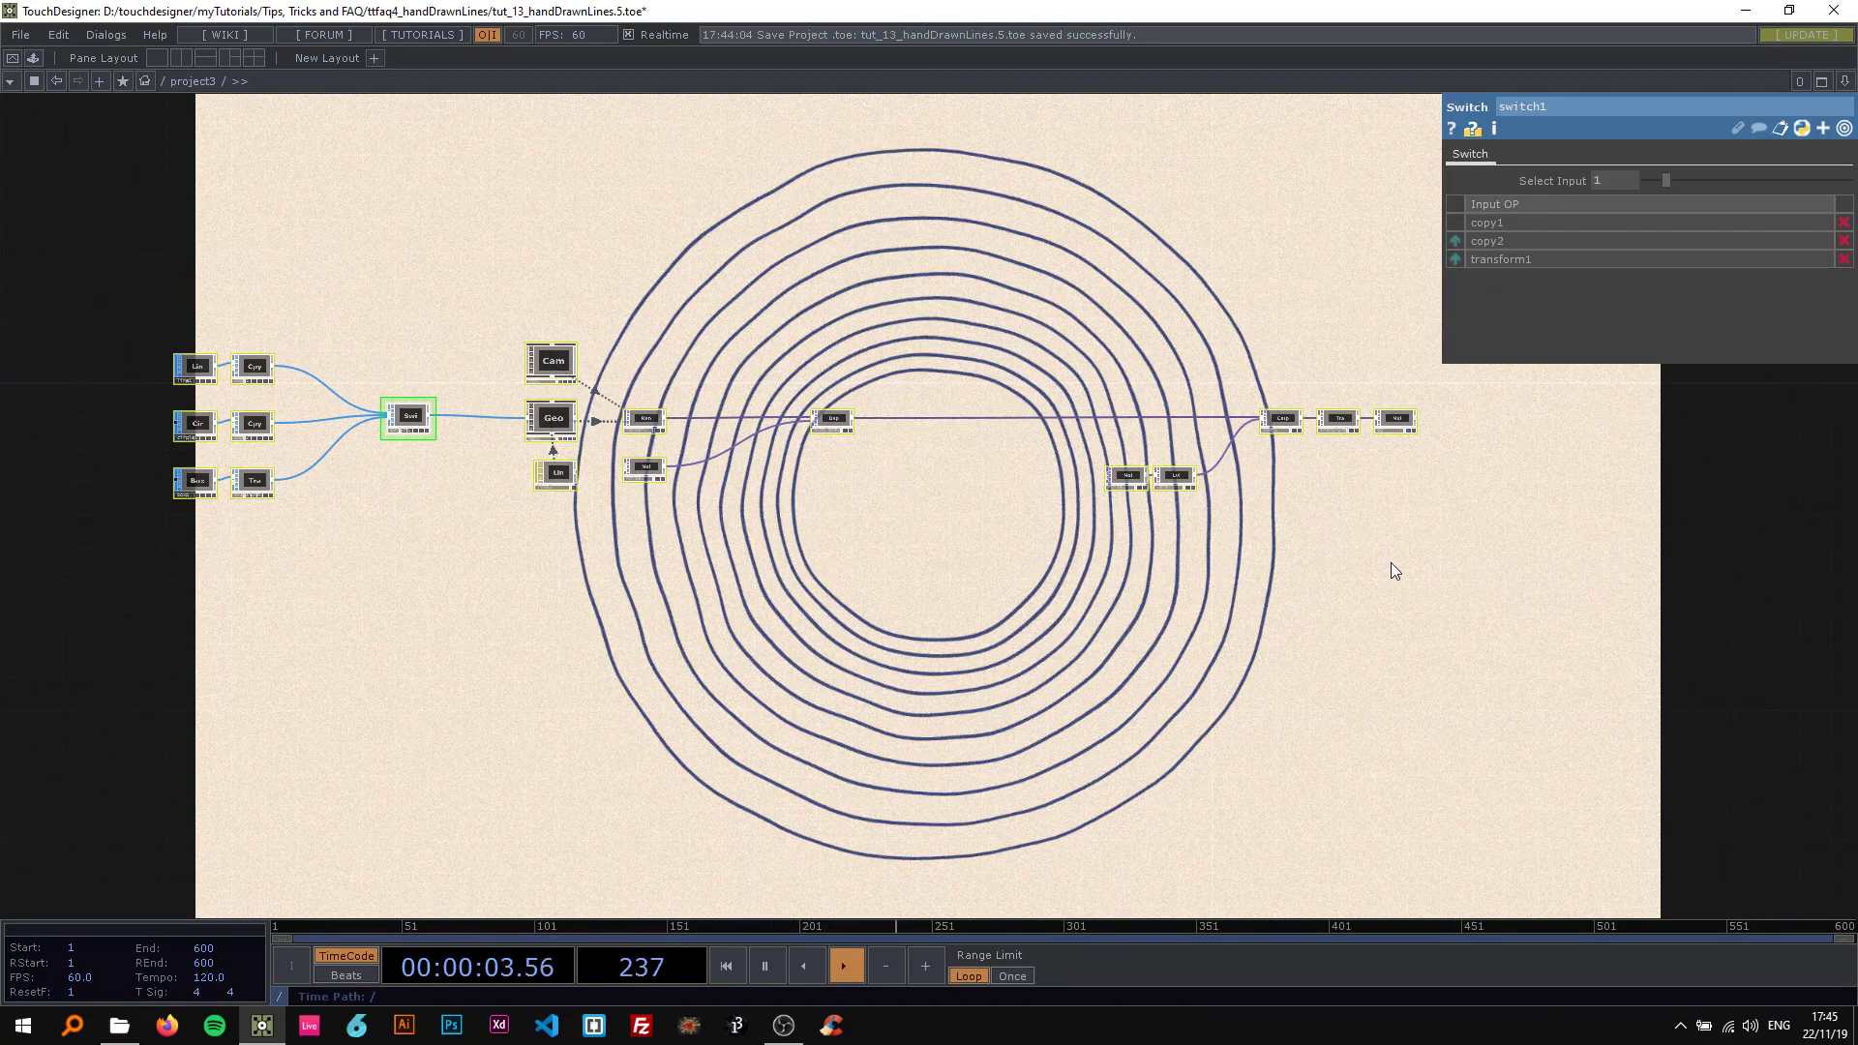
# Delete all selected operators and create a Camera COMP on the empty canvas.
pyautogui.press('Delete')
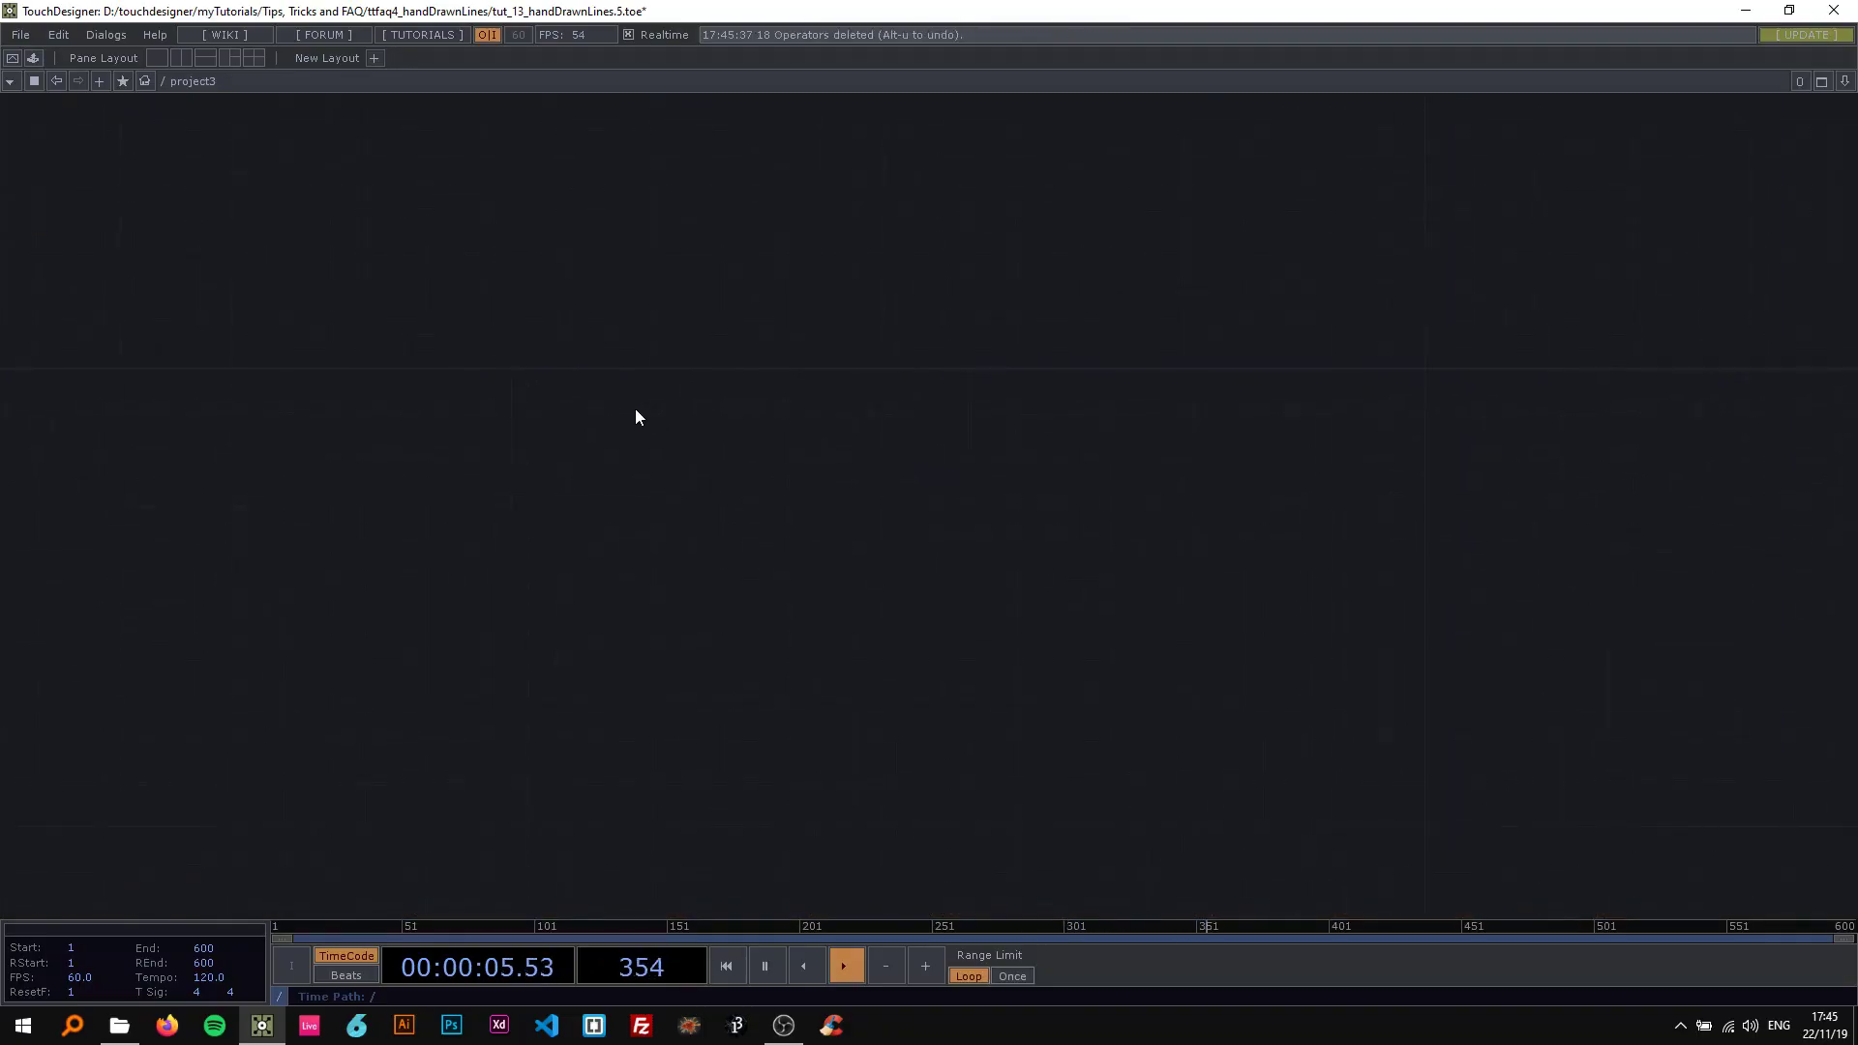
pyautogui.moveTo(562, 402); pyautogui.dragTo(627, 399)
pyautogui.press('Tab')
pyautogui.write('ca')
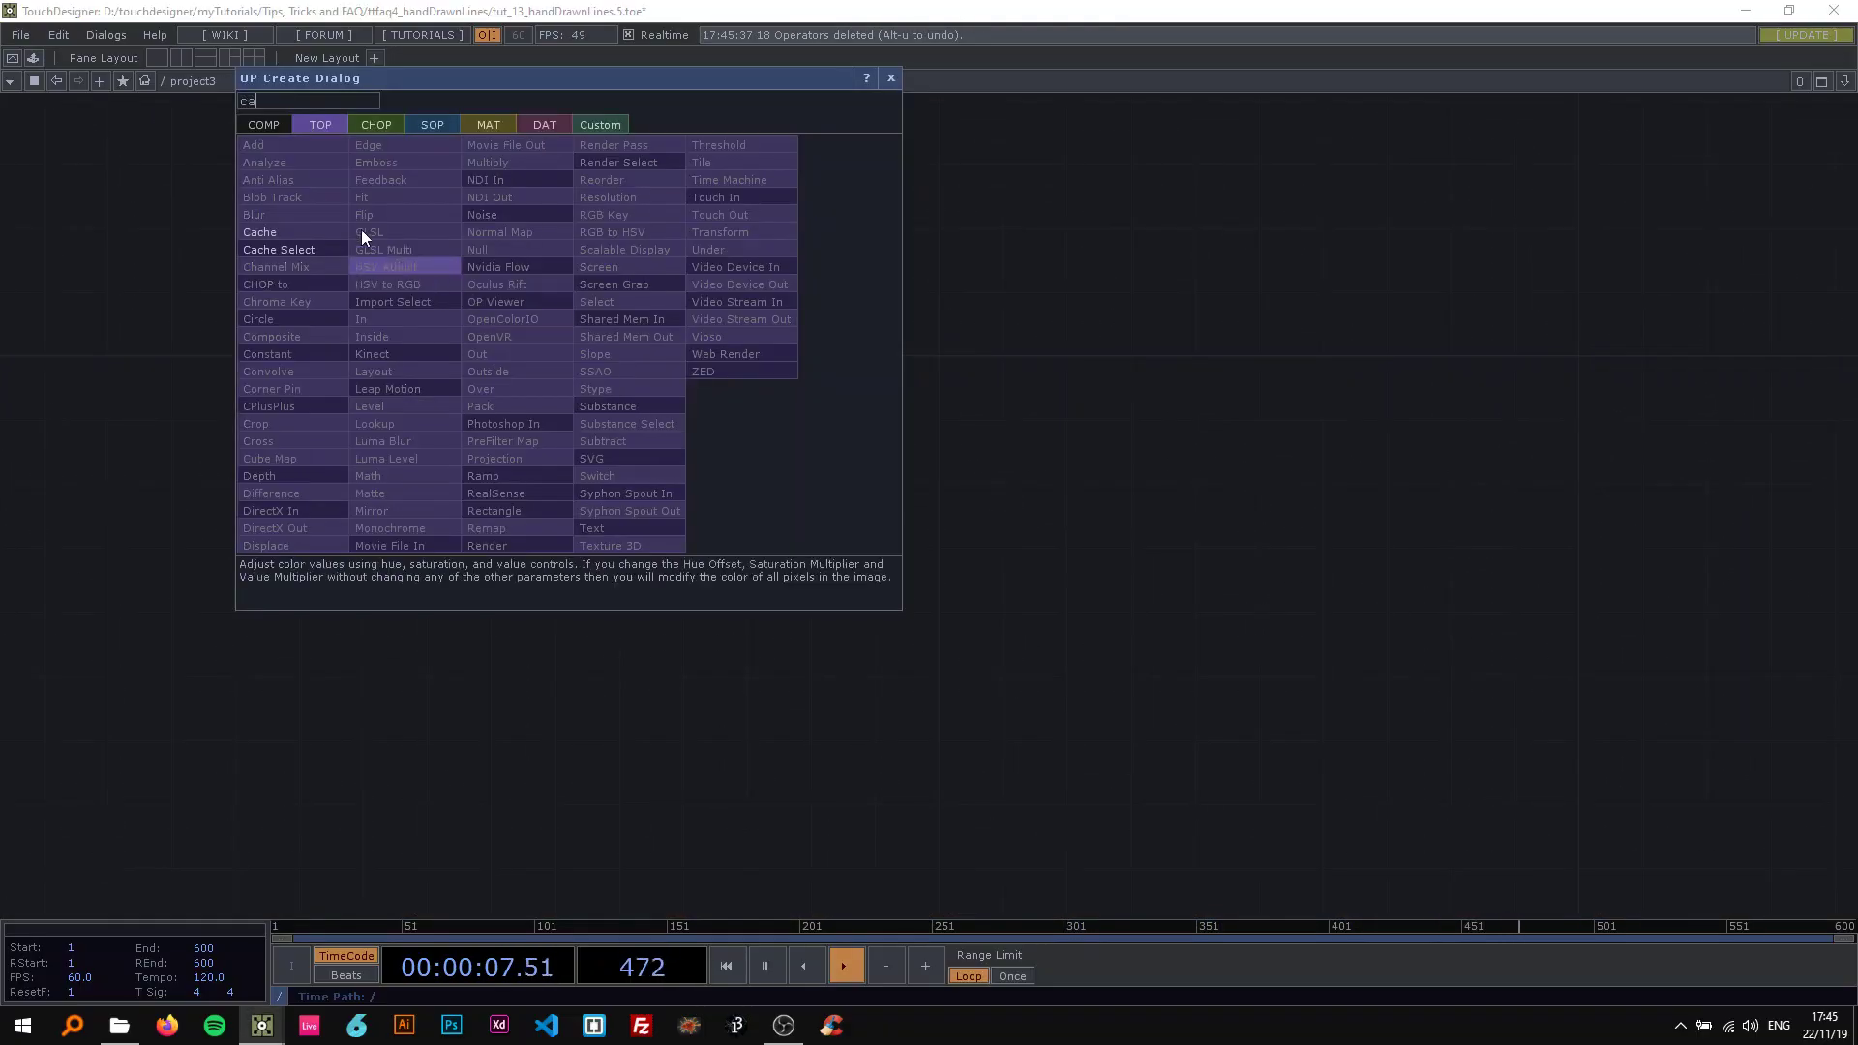
pyautogui.click(270, 129)
pyautogui.click(291, 214)
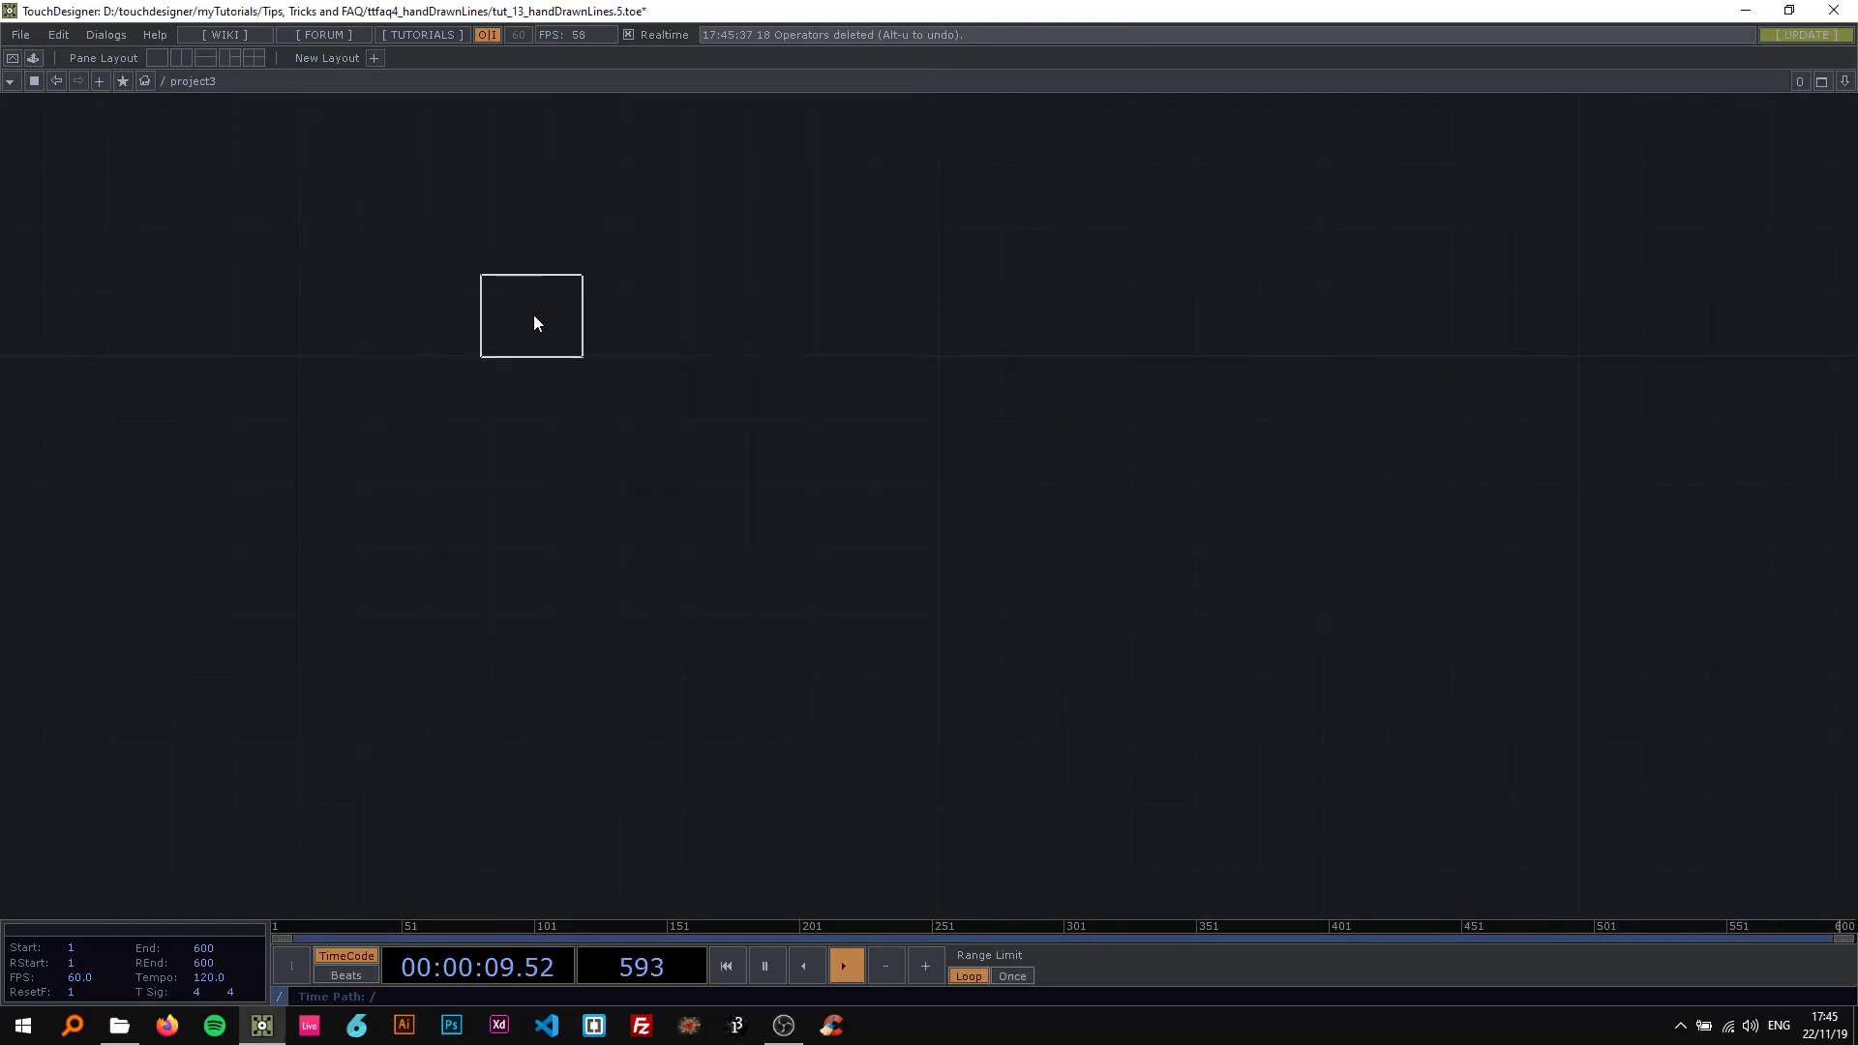
pyautogui.click(538, 323)
pyautogui.moveTo(562, 385); pyautogui.dragTo(628, 346)
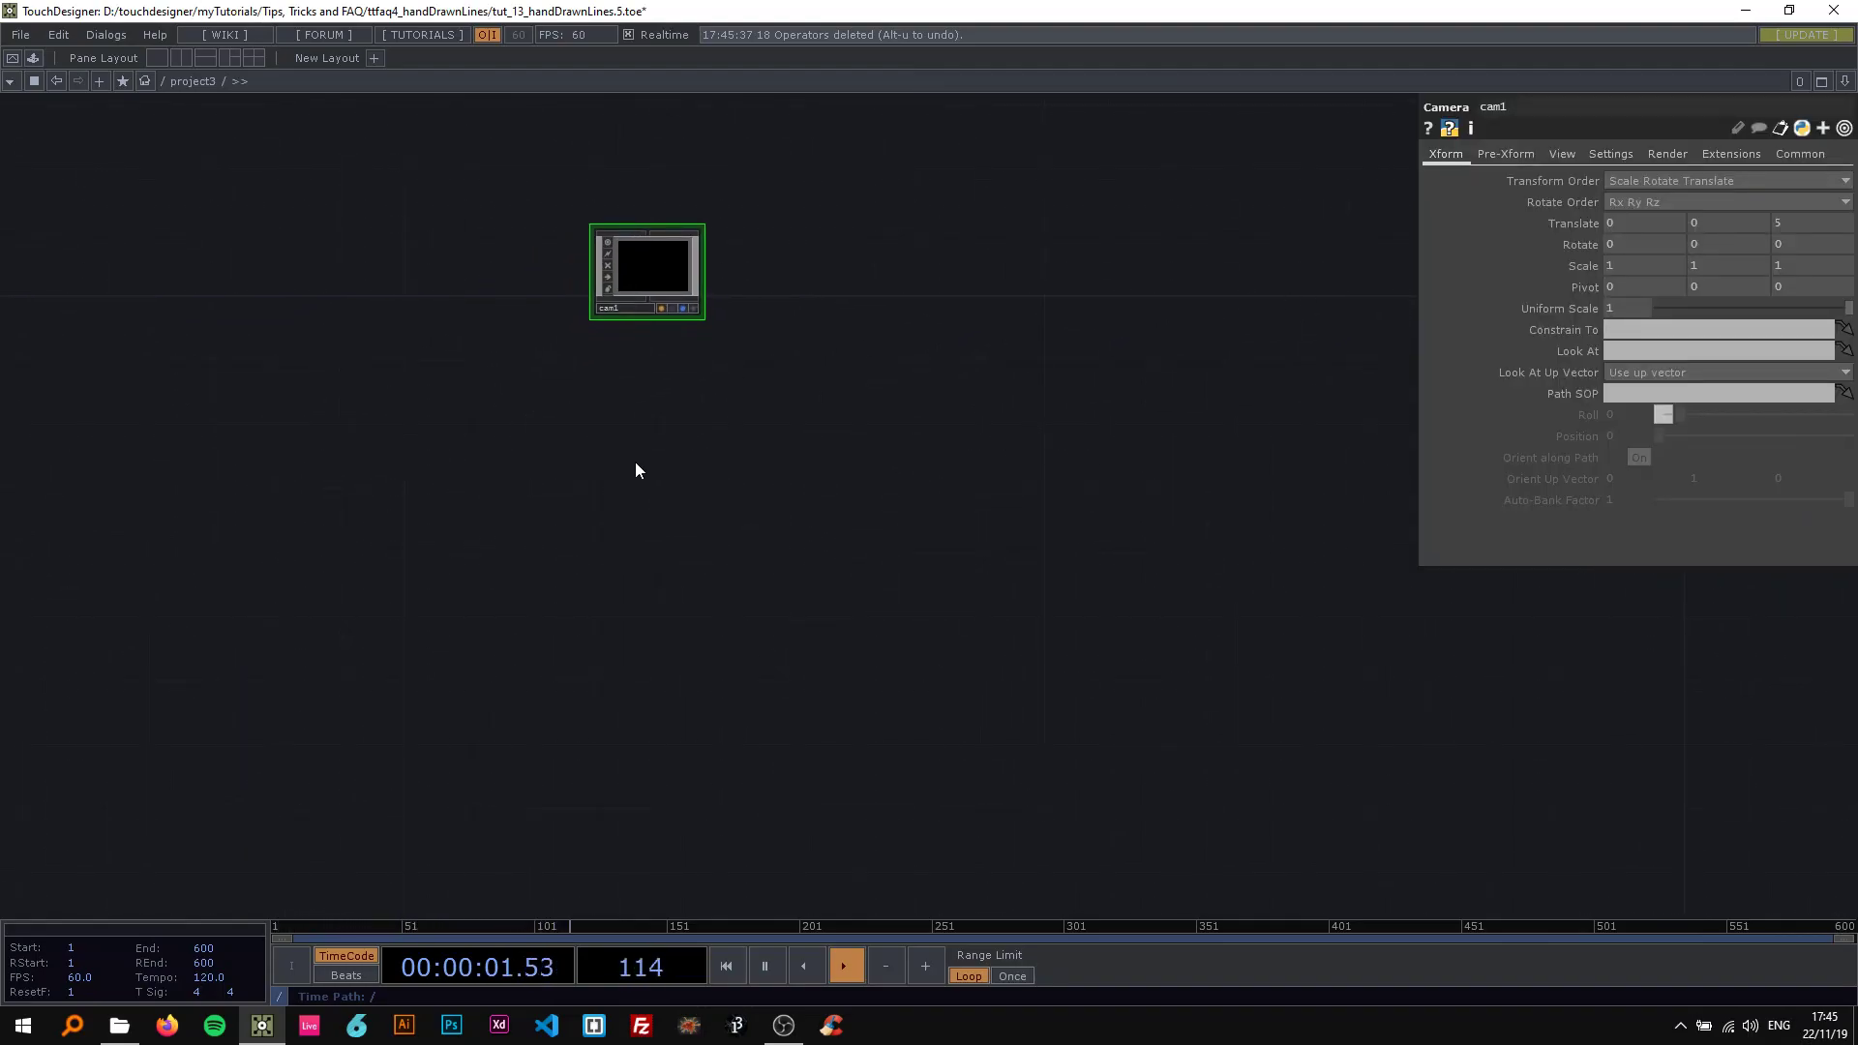
# Add a Switch SOP to the network.
pyautogui.press('Tab')
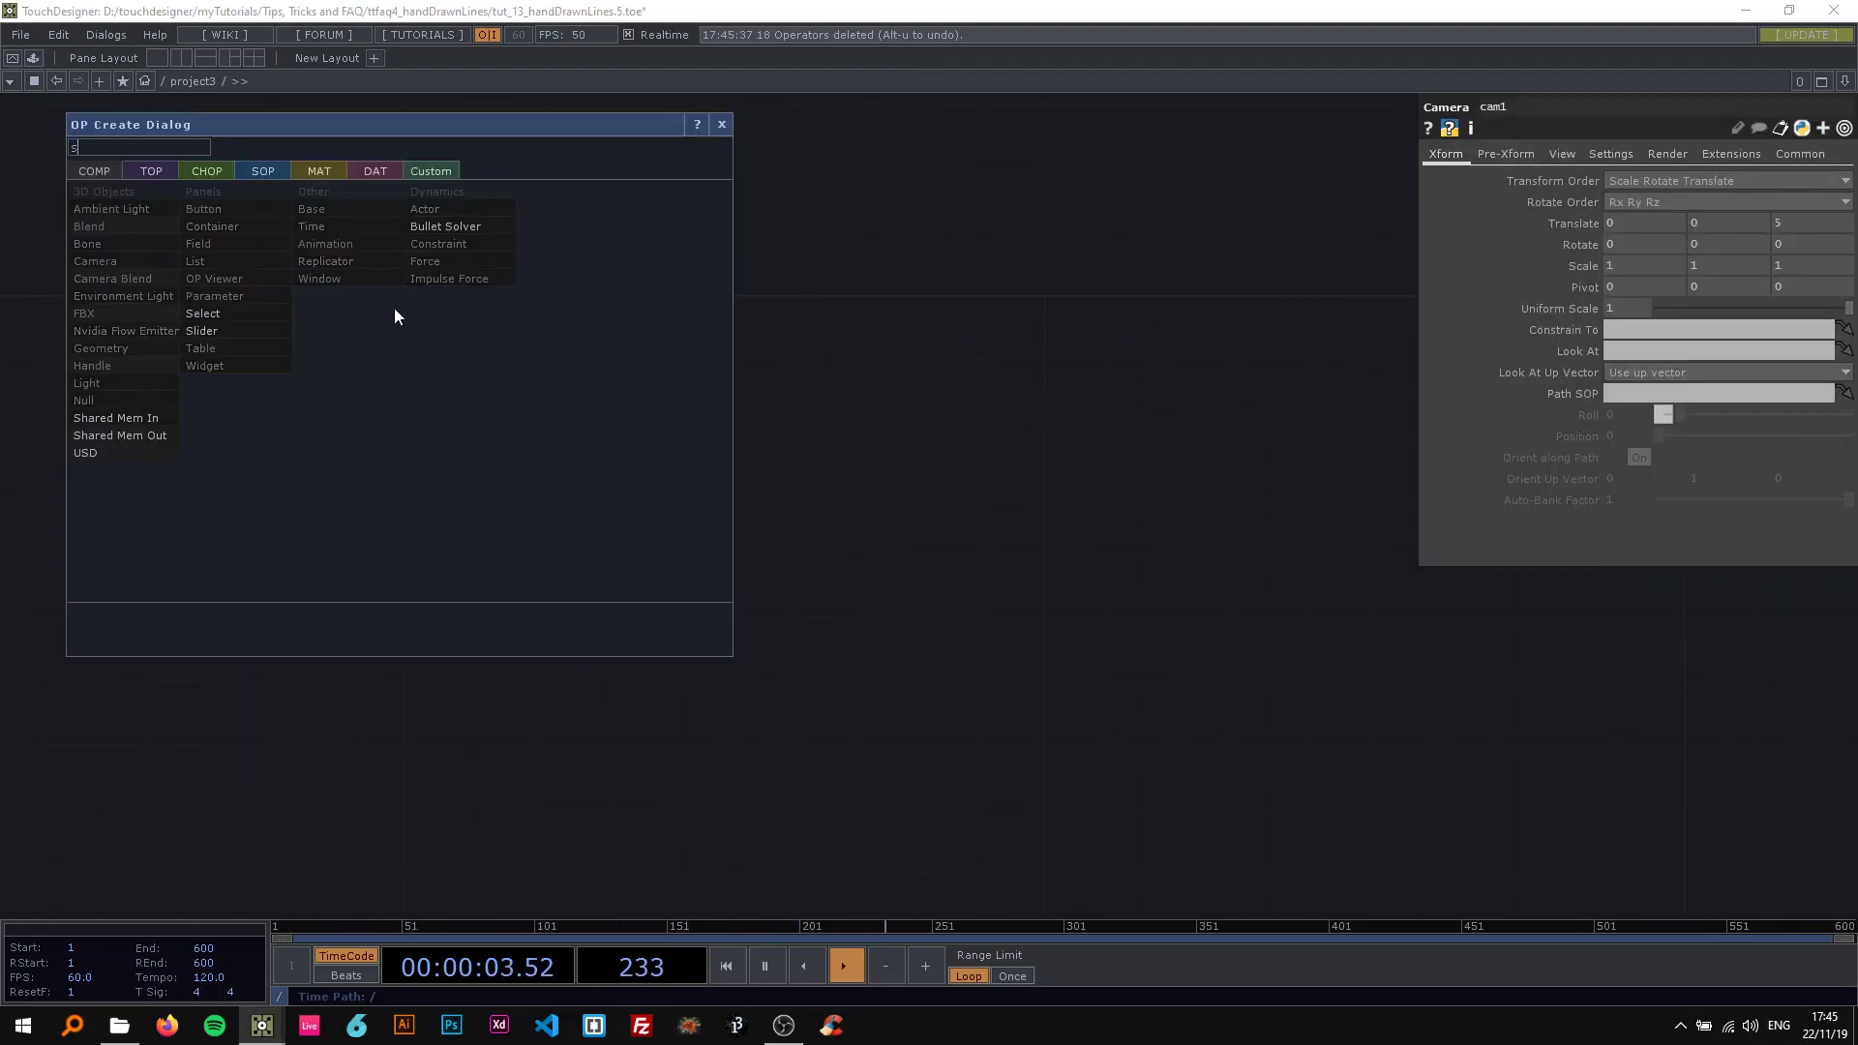
pyautogui.click(264, 174)
pyautogui.write('sw')
pyautogui.click(440, 575)
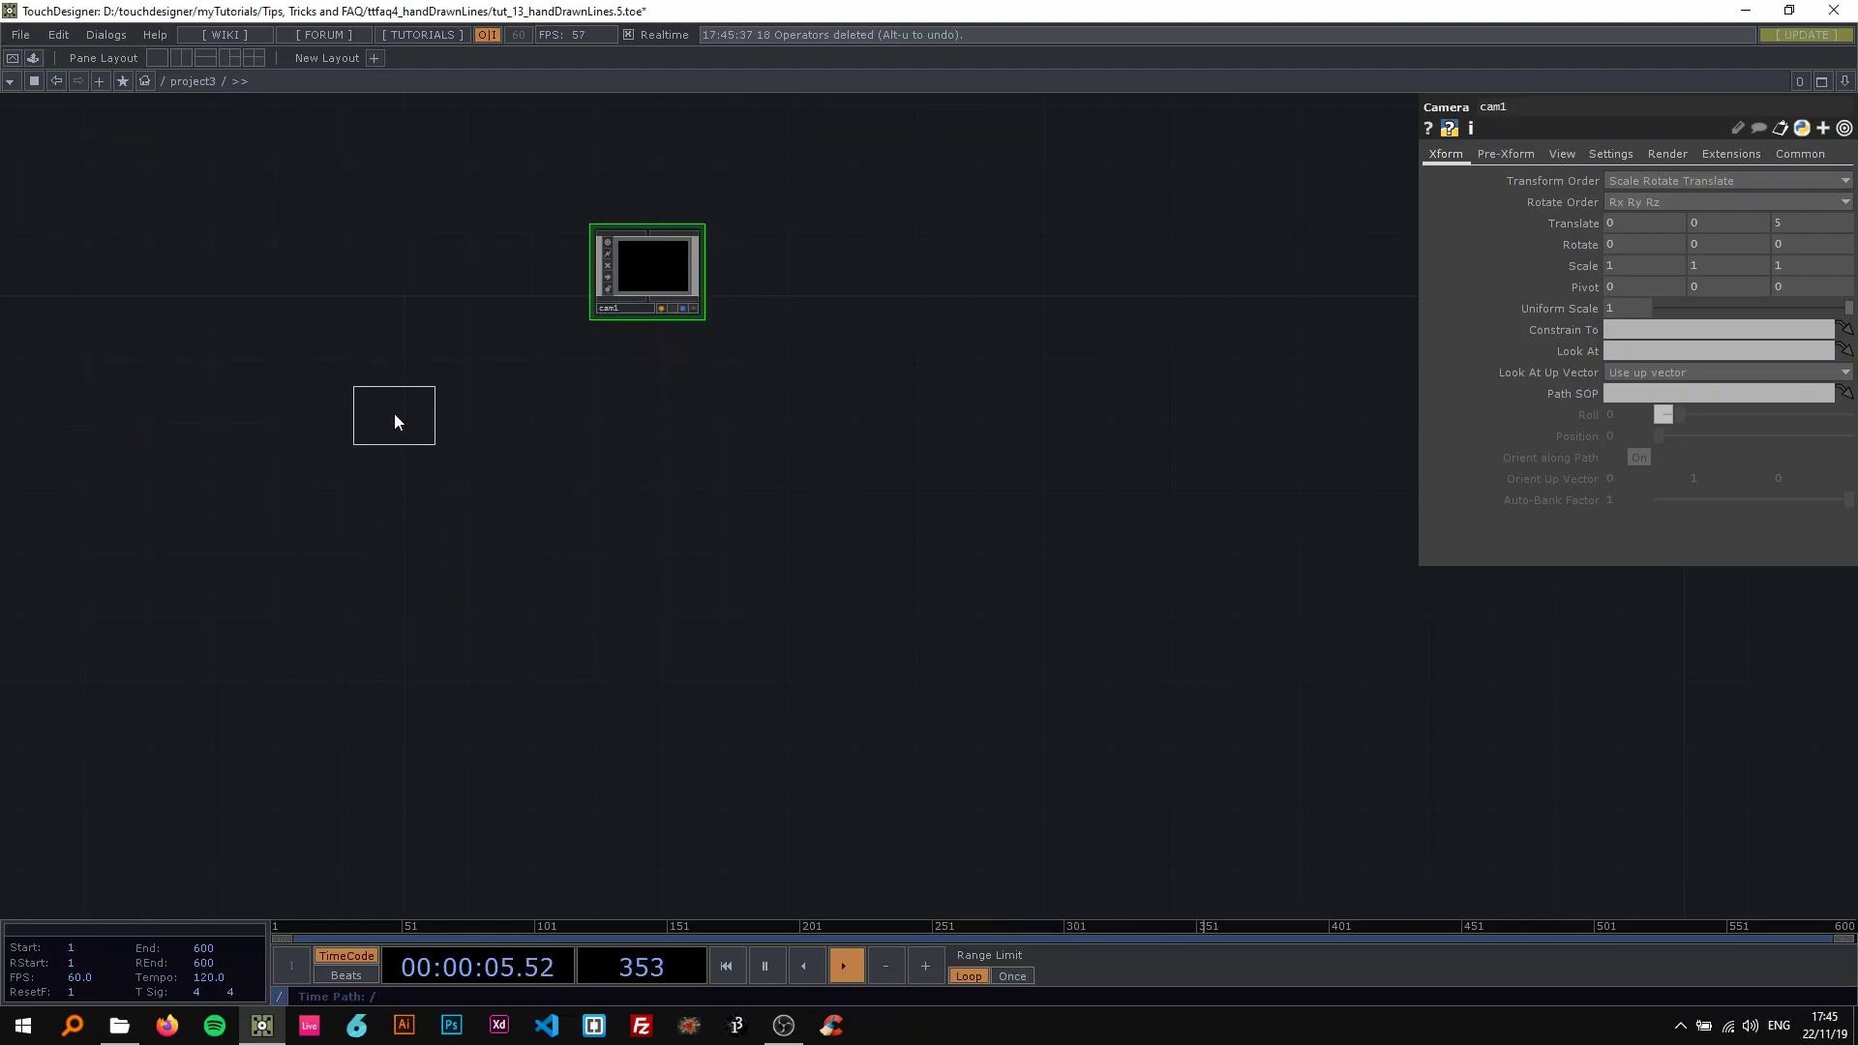
pyautogui.click(310, 429)
# Add a Geometry COMP below the camera, fed by the switch's output.
pyautogui.rightClick(341, 426)
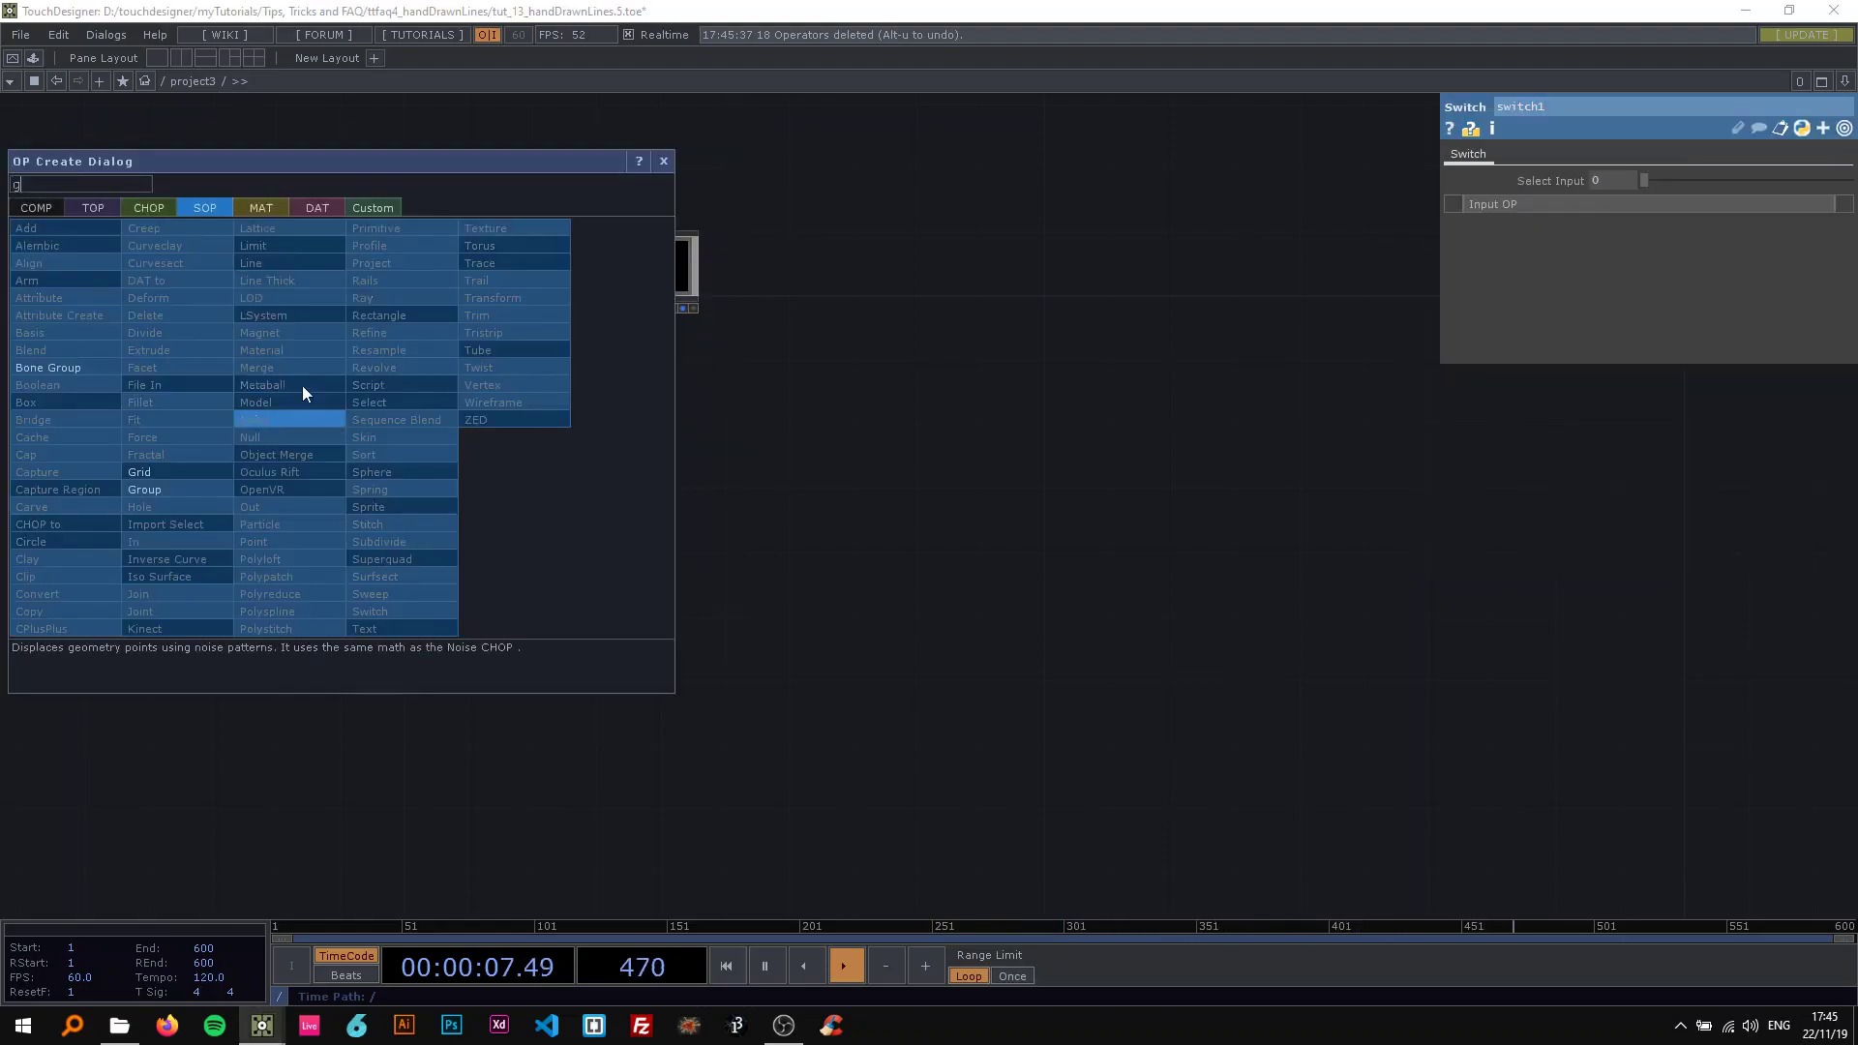
pyautogui.click(36, 207)
pyautogui.write('ge')
pyautogui.click(64, 386)
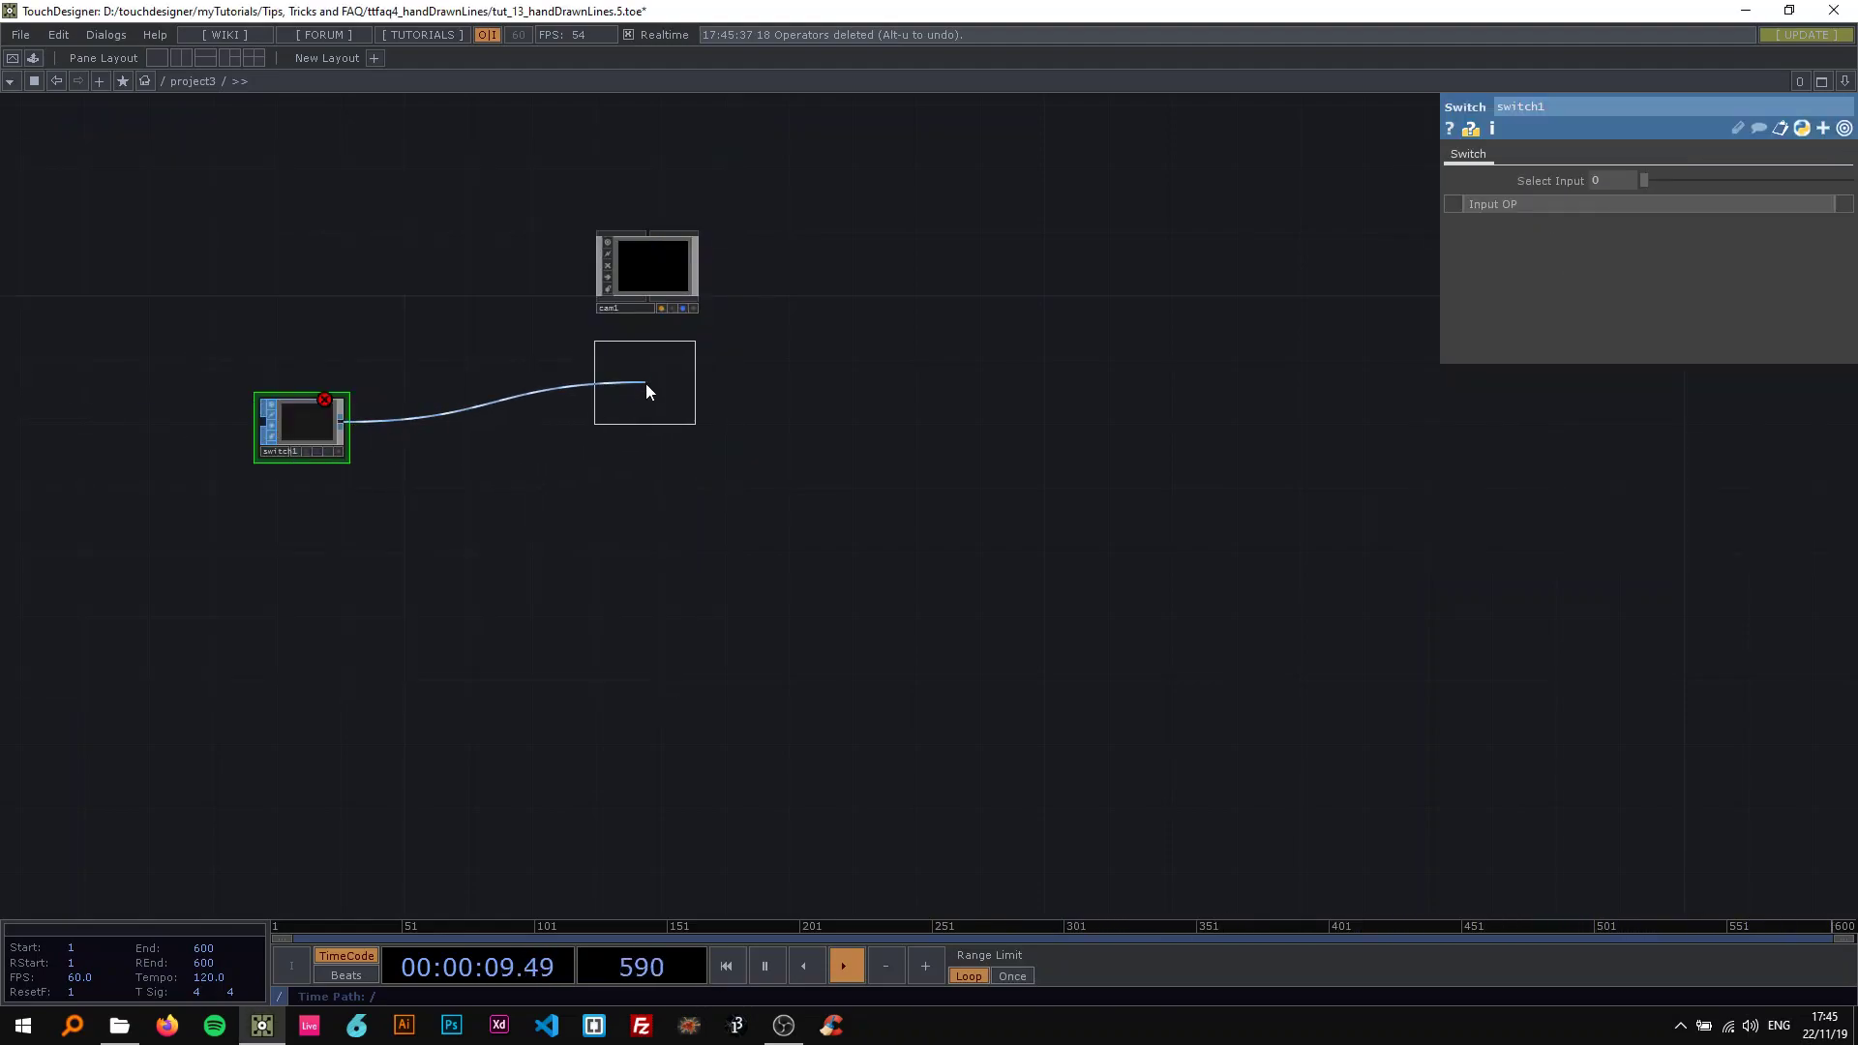
pyautogui.click(647, 383)
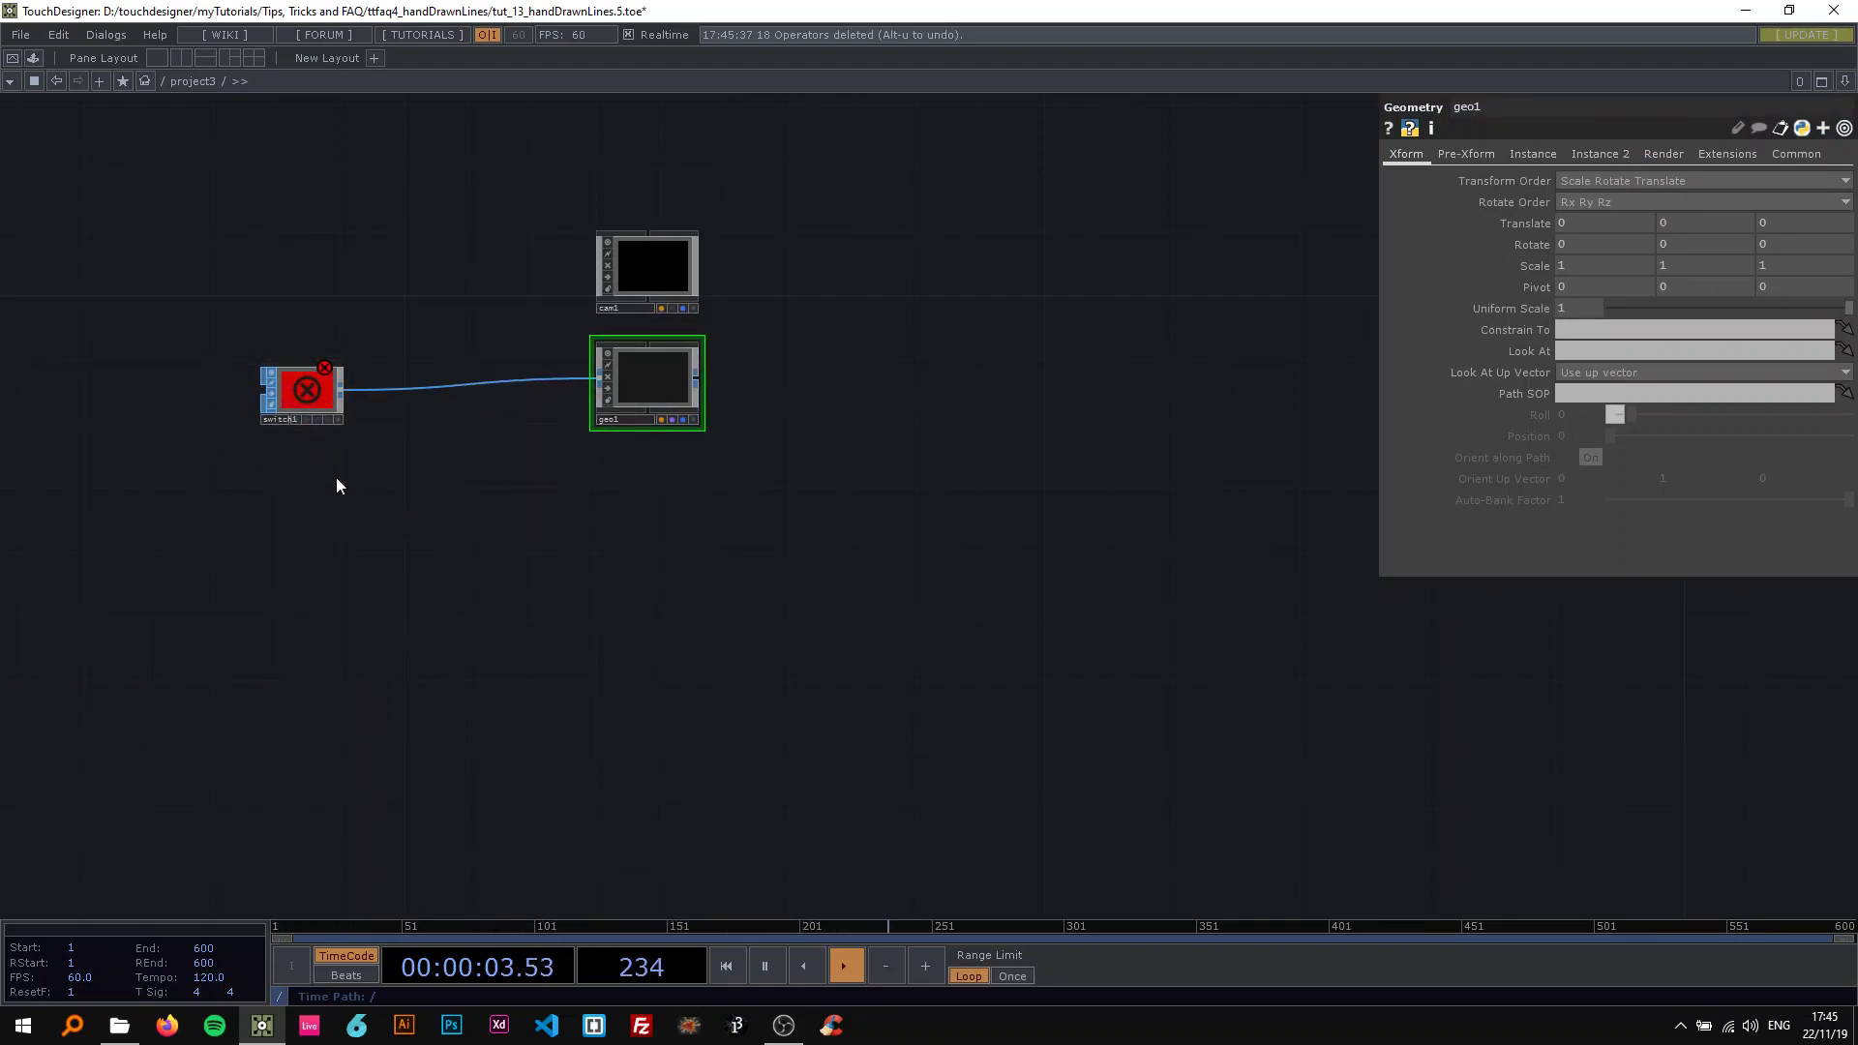
pyautogui.moveTo(286, 469); pyautogui.dragTo(183, 472)
pyautogui.moveTo(408, 524); pyautogui.dragTo(281, 544)
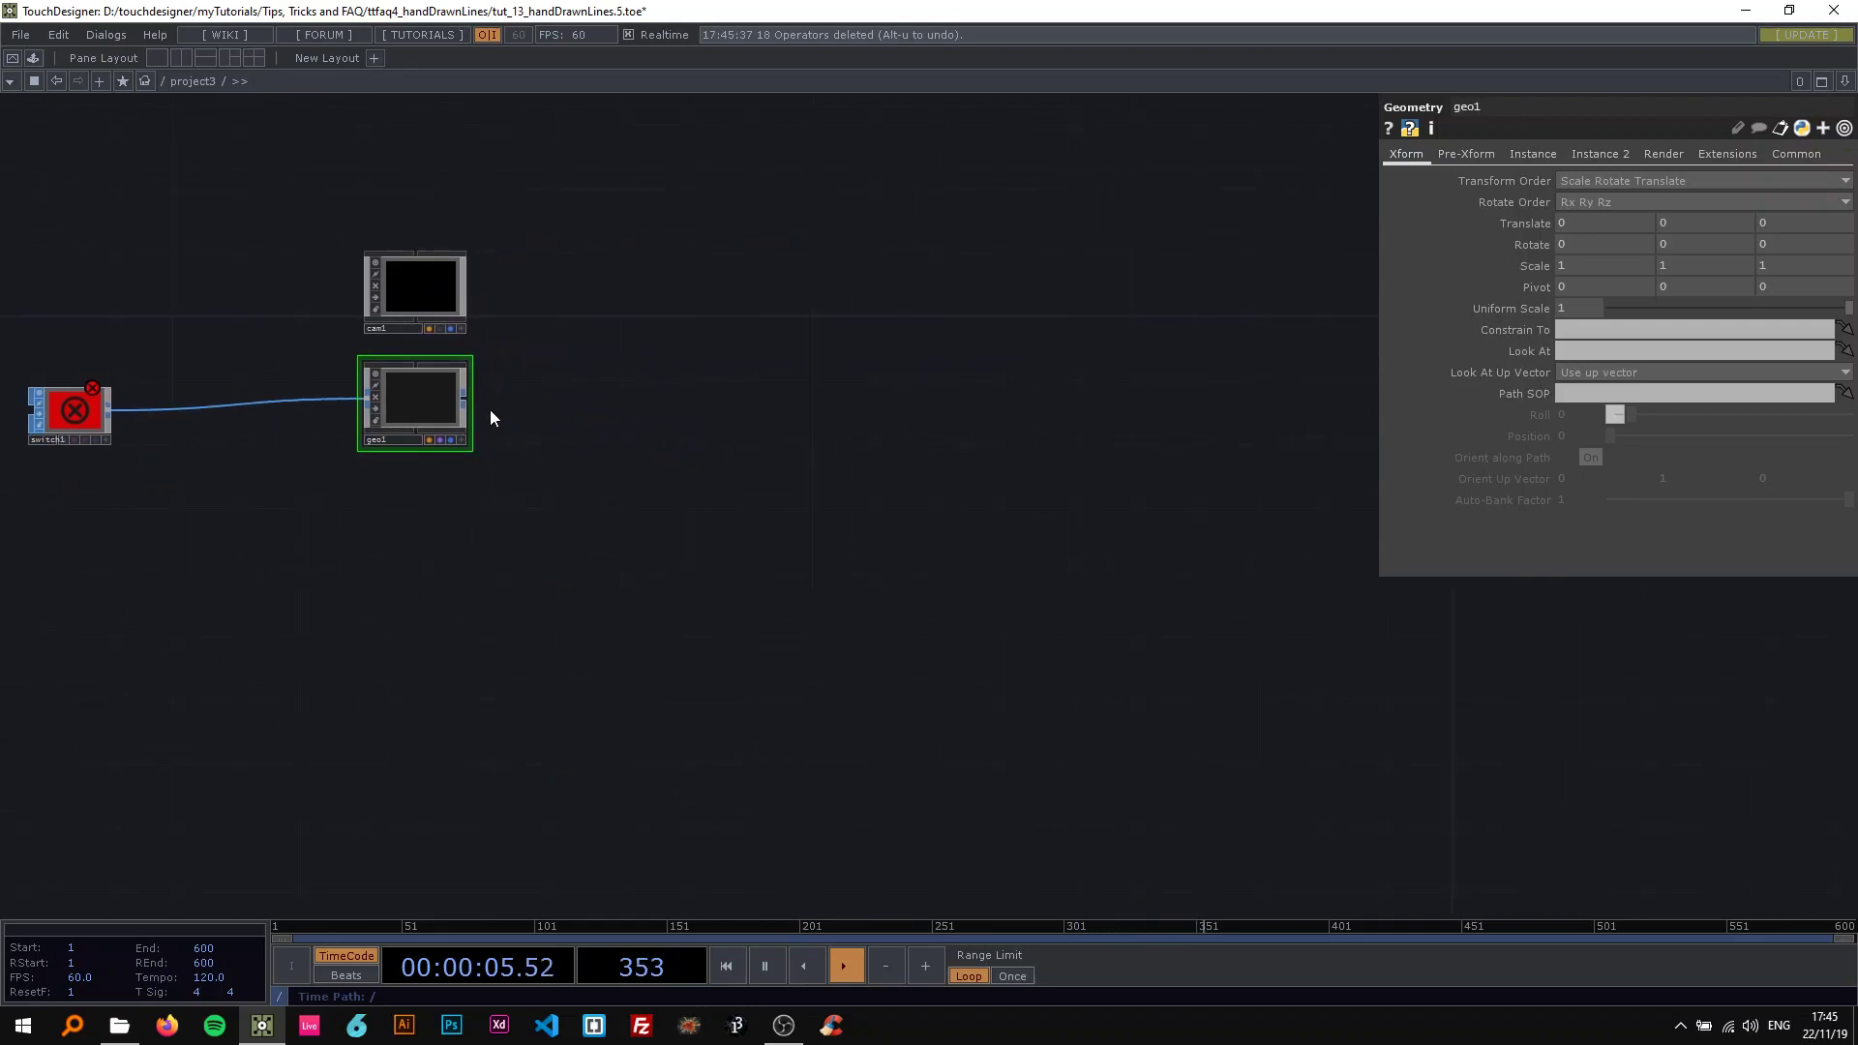
# Add a Render TOP beside geo1 and check its resolution on the Common page.
pyautogui.scroll(3, 495, 405)
pyautogui.moveTo(545, 435); pyautogui.dragTo(451, 431)
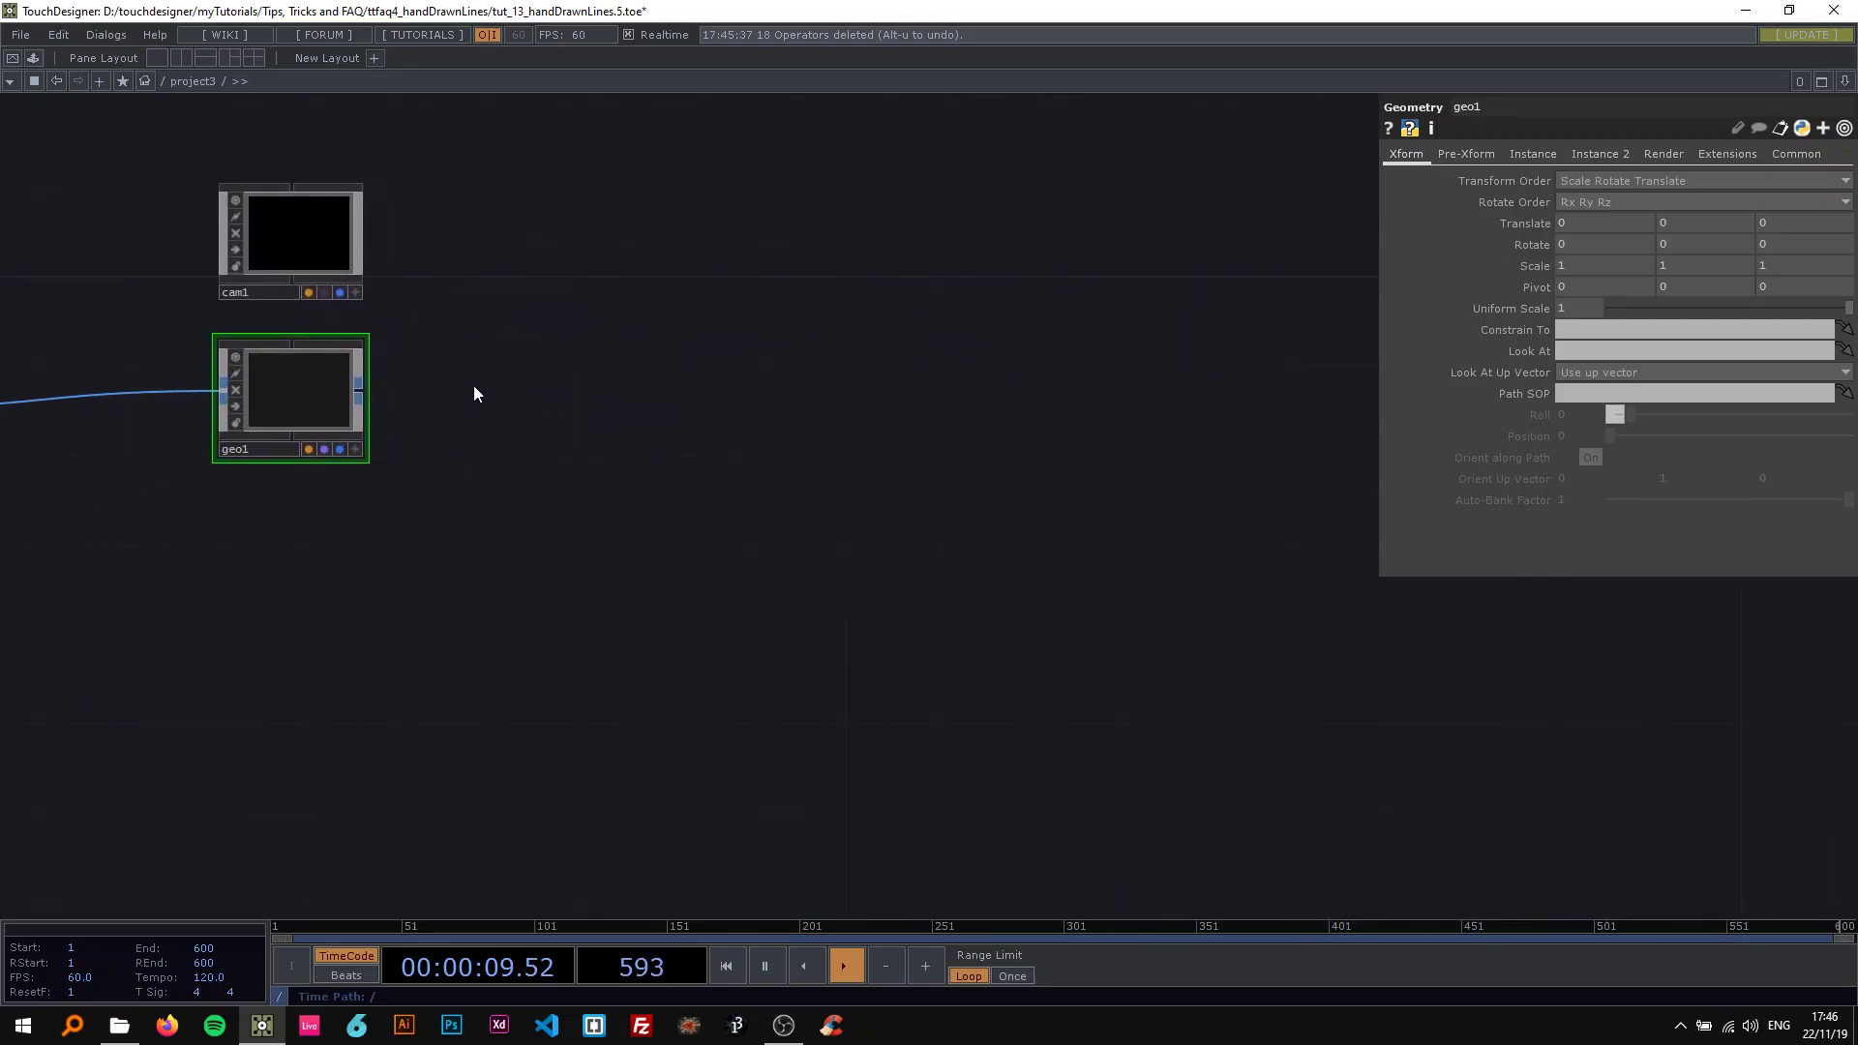
pyautogui.press('Tab')
pyautogui.write('re')
pyautogui.click(271, 175)
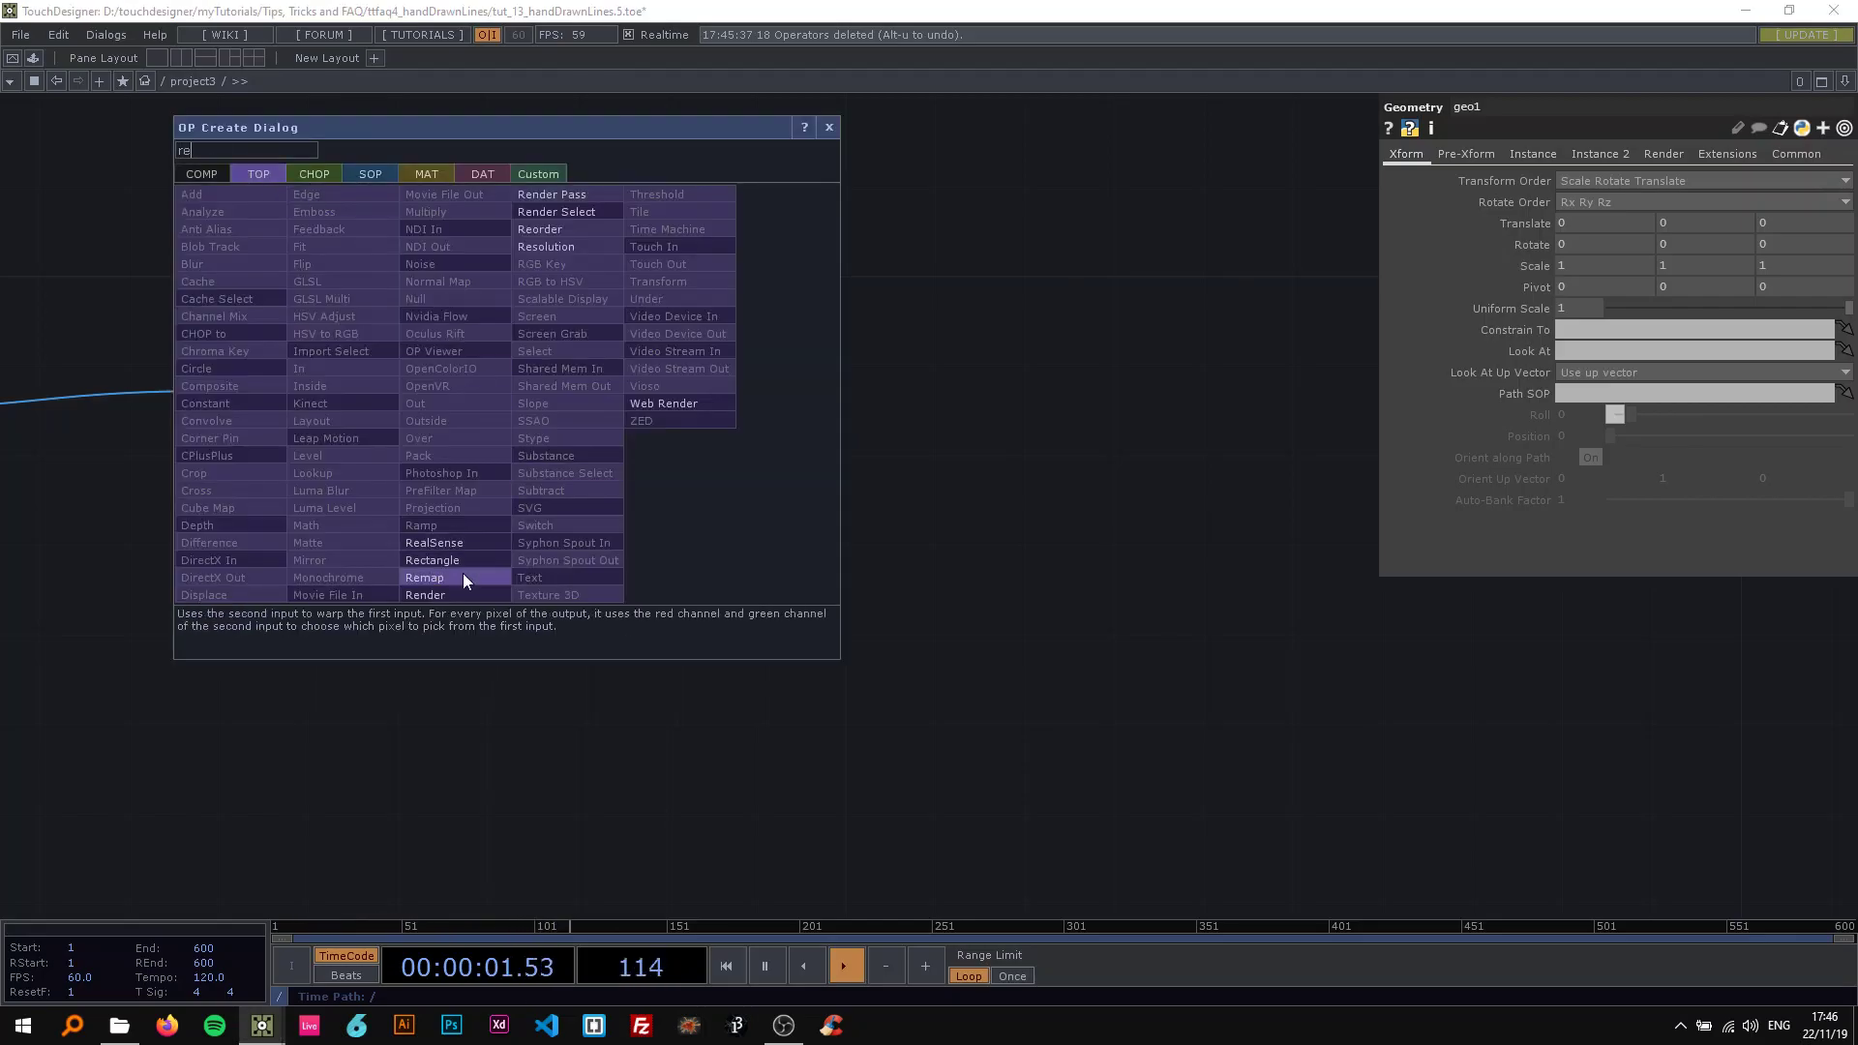
pyautogui.click(461, 577)
pyautogui.click(567, 393)
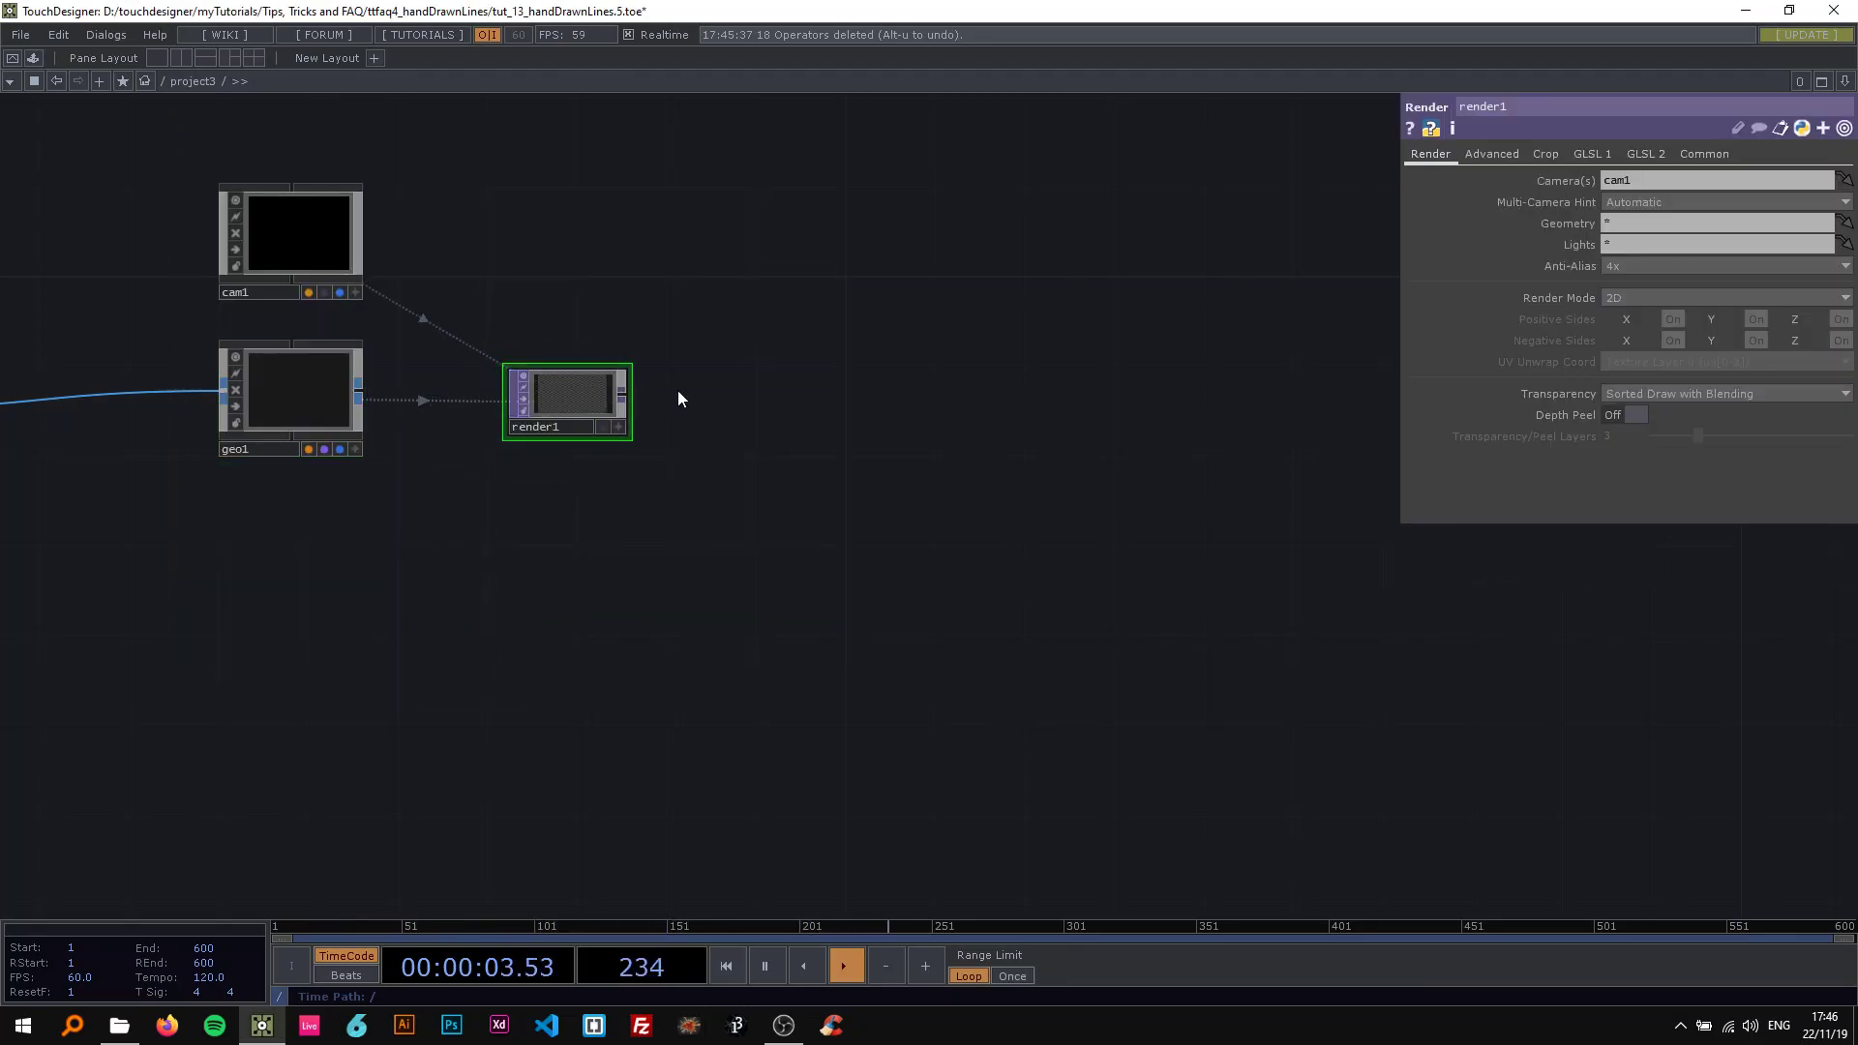
pyautogui.click(1711, 158)
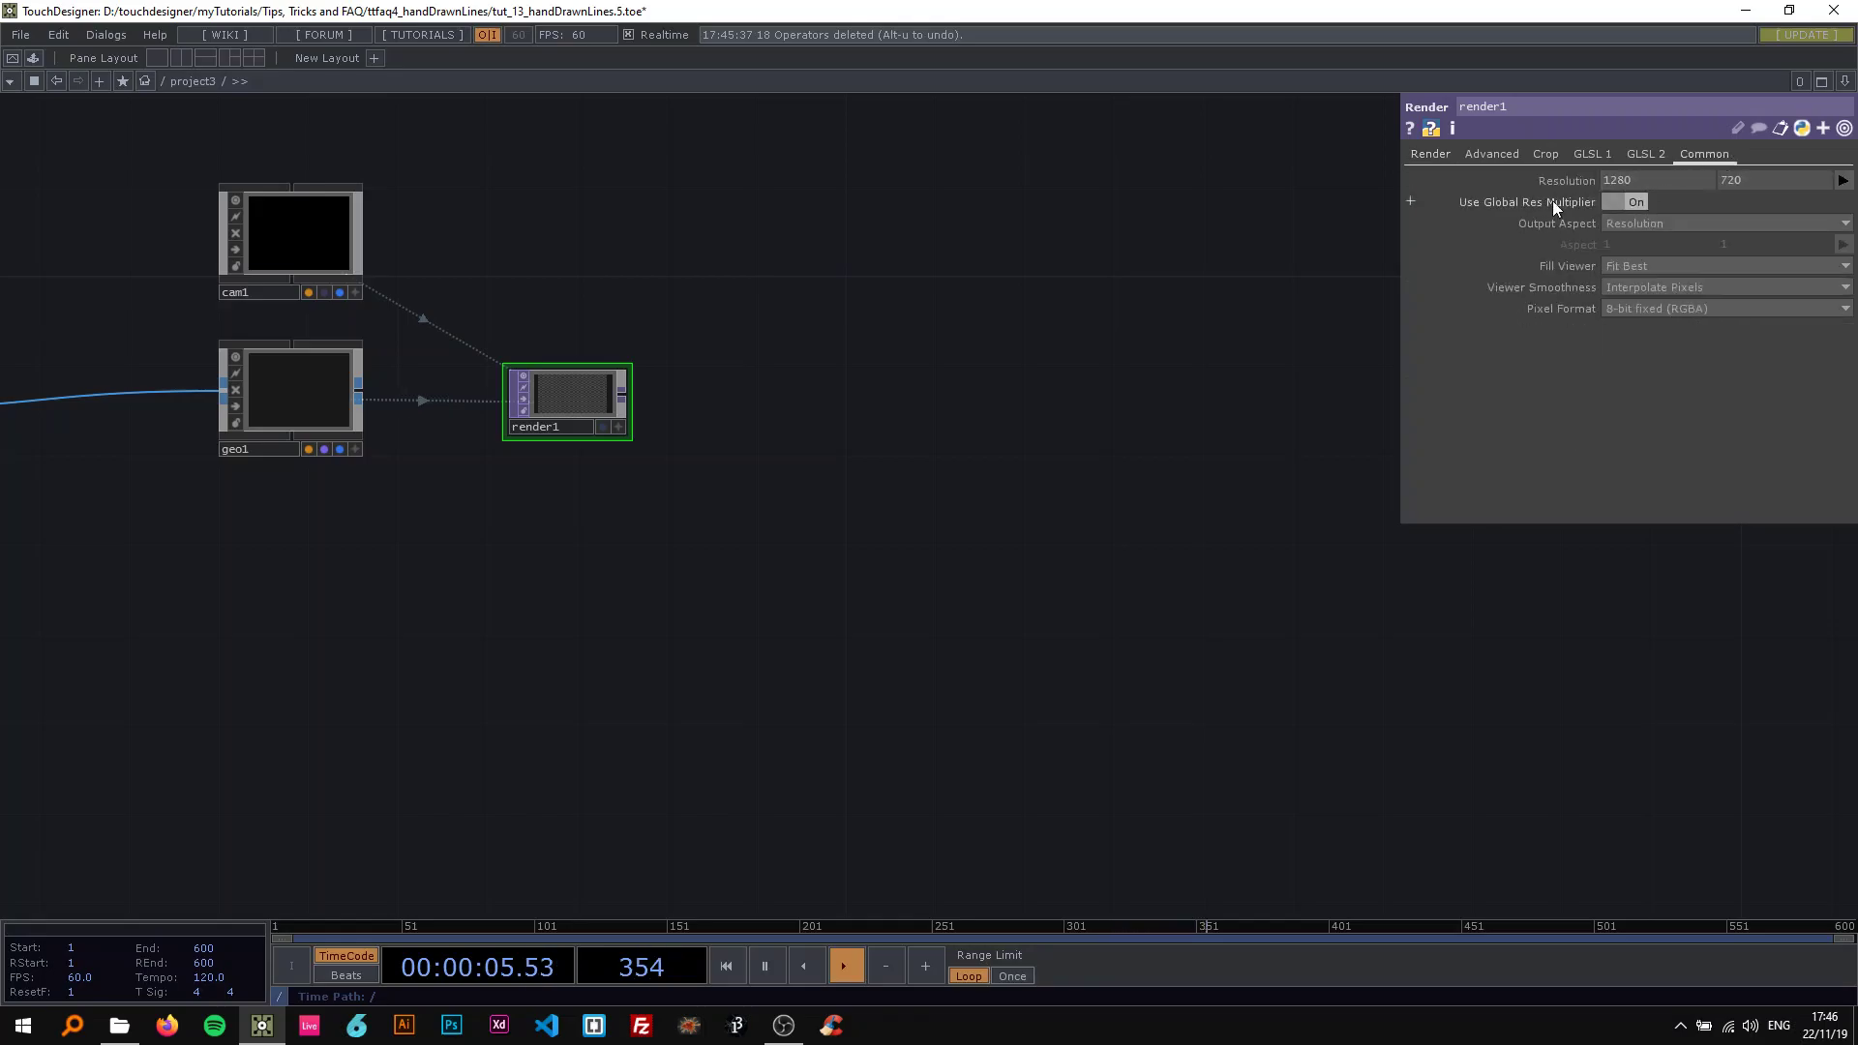
pyautogui.click(1433, 153)
pyautogui.moveTo(724, 392); pyautogui.dragTo(404, 385)
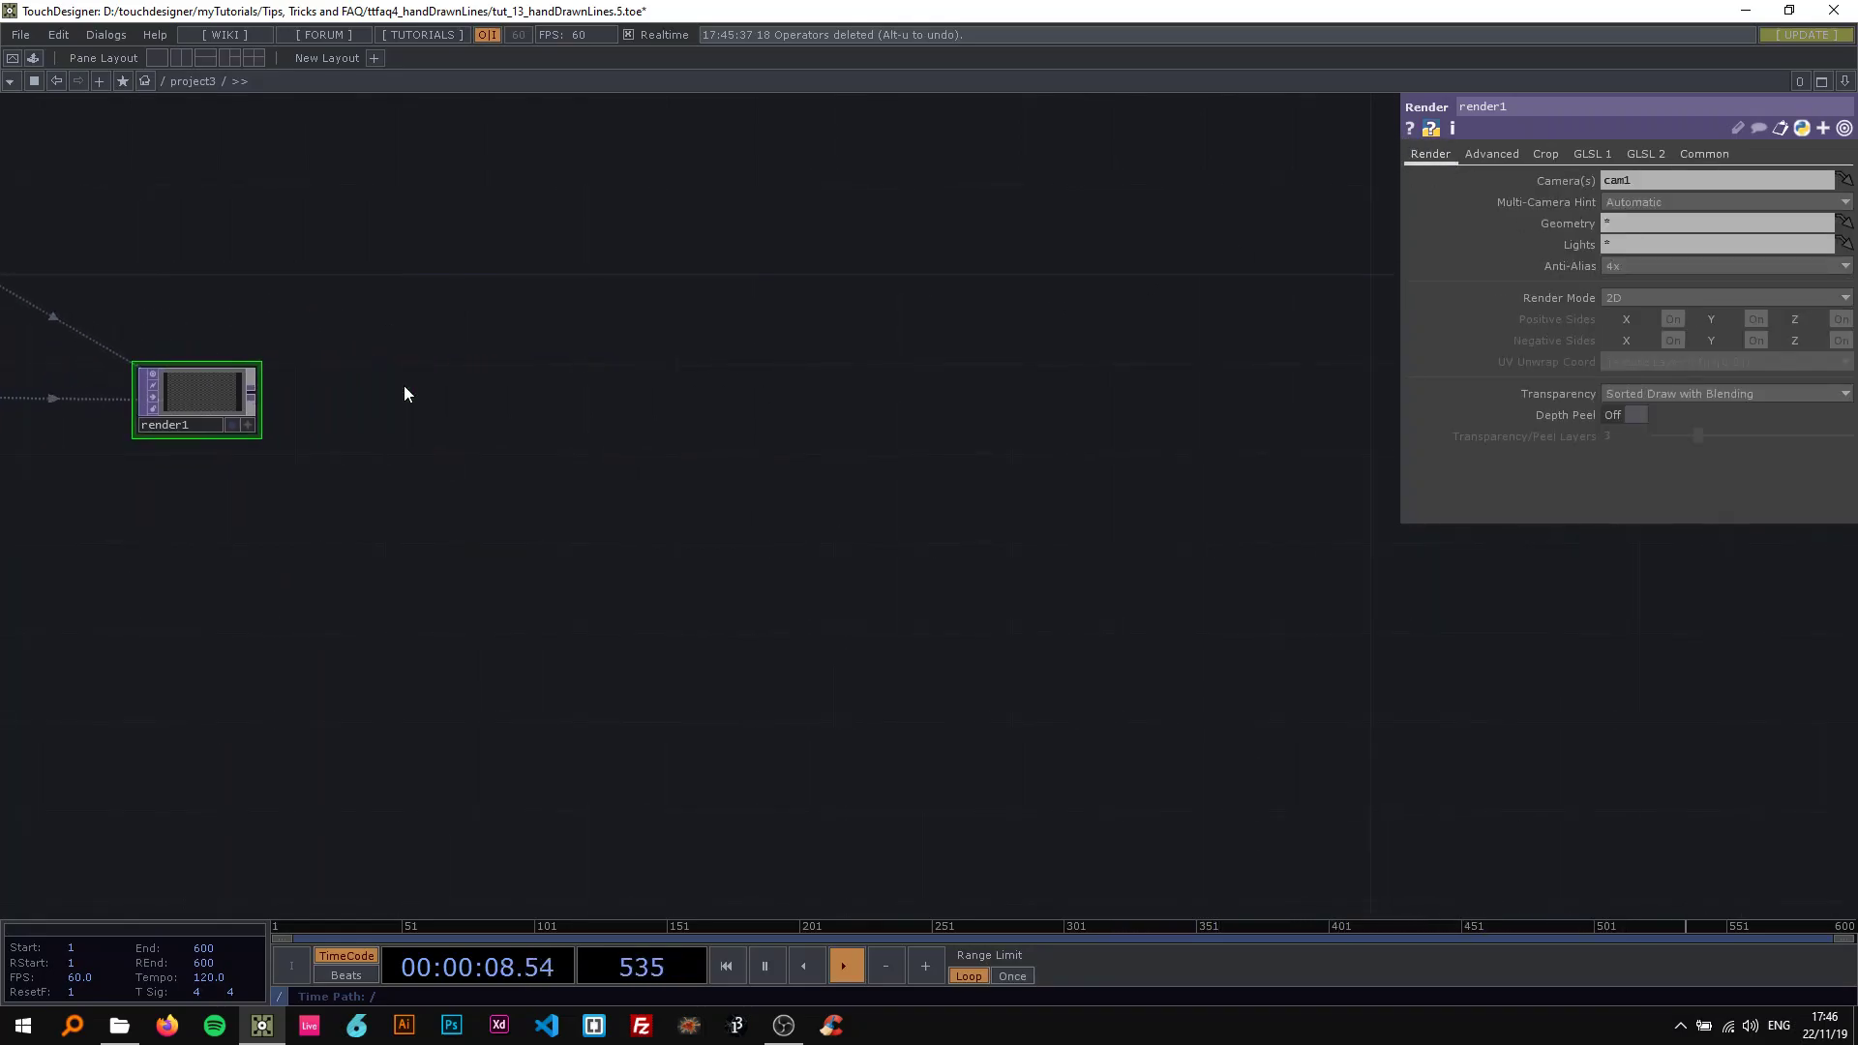
# Add a Transform TOP wired after render1.
pyautogui.rightClick(254, 392)
pyautogui.write('tr')
pyautogui.click(496, 286)
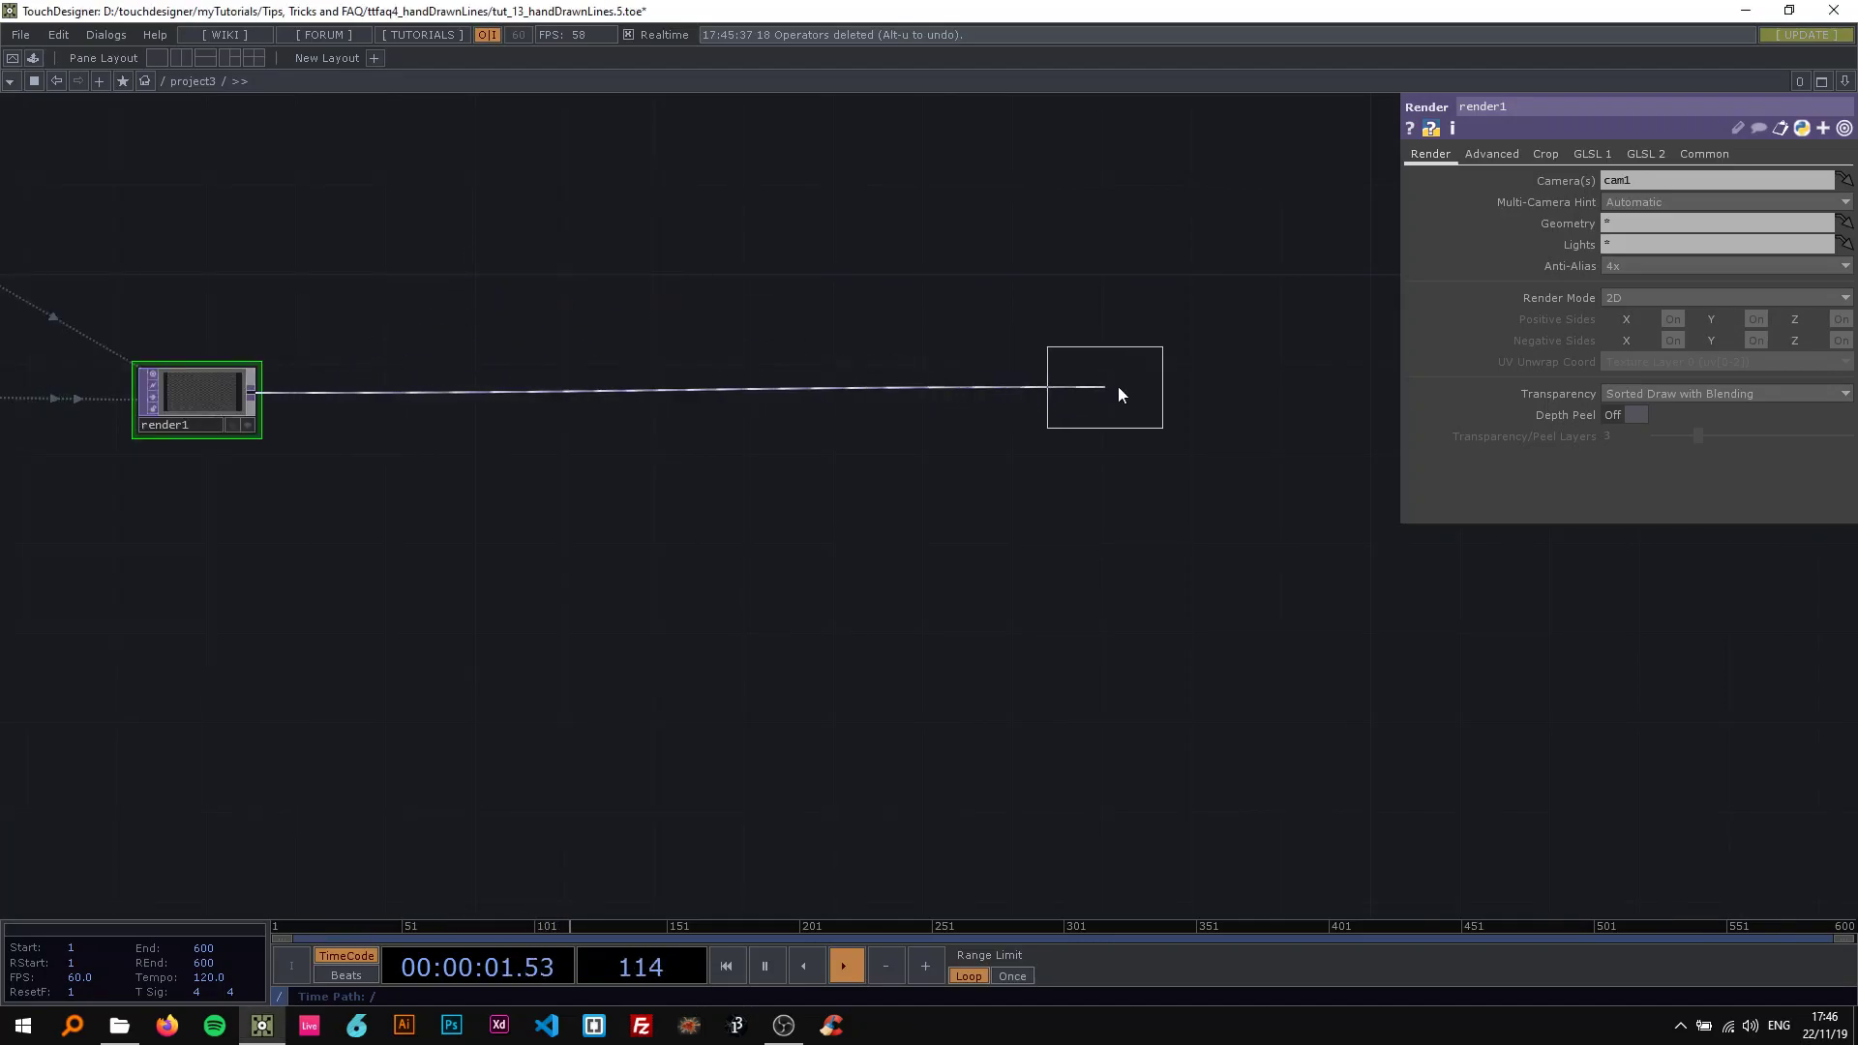
pyautogui.click(1187, 405)
pyautogui.moveTo(702, 425); pyautogui.dragTo(747, 401)
# Add a Null named bg after transform1 and move both nodes right.
pyautogui.rightClick(747, 401)
pyautogui.write('nu')
pyautogui.press('Return')
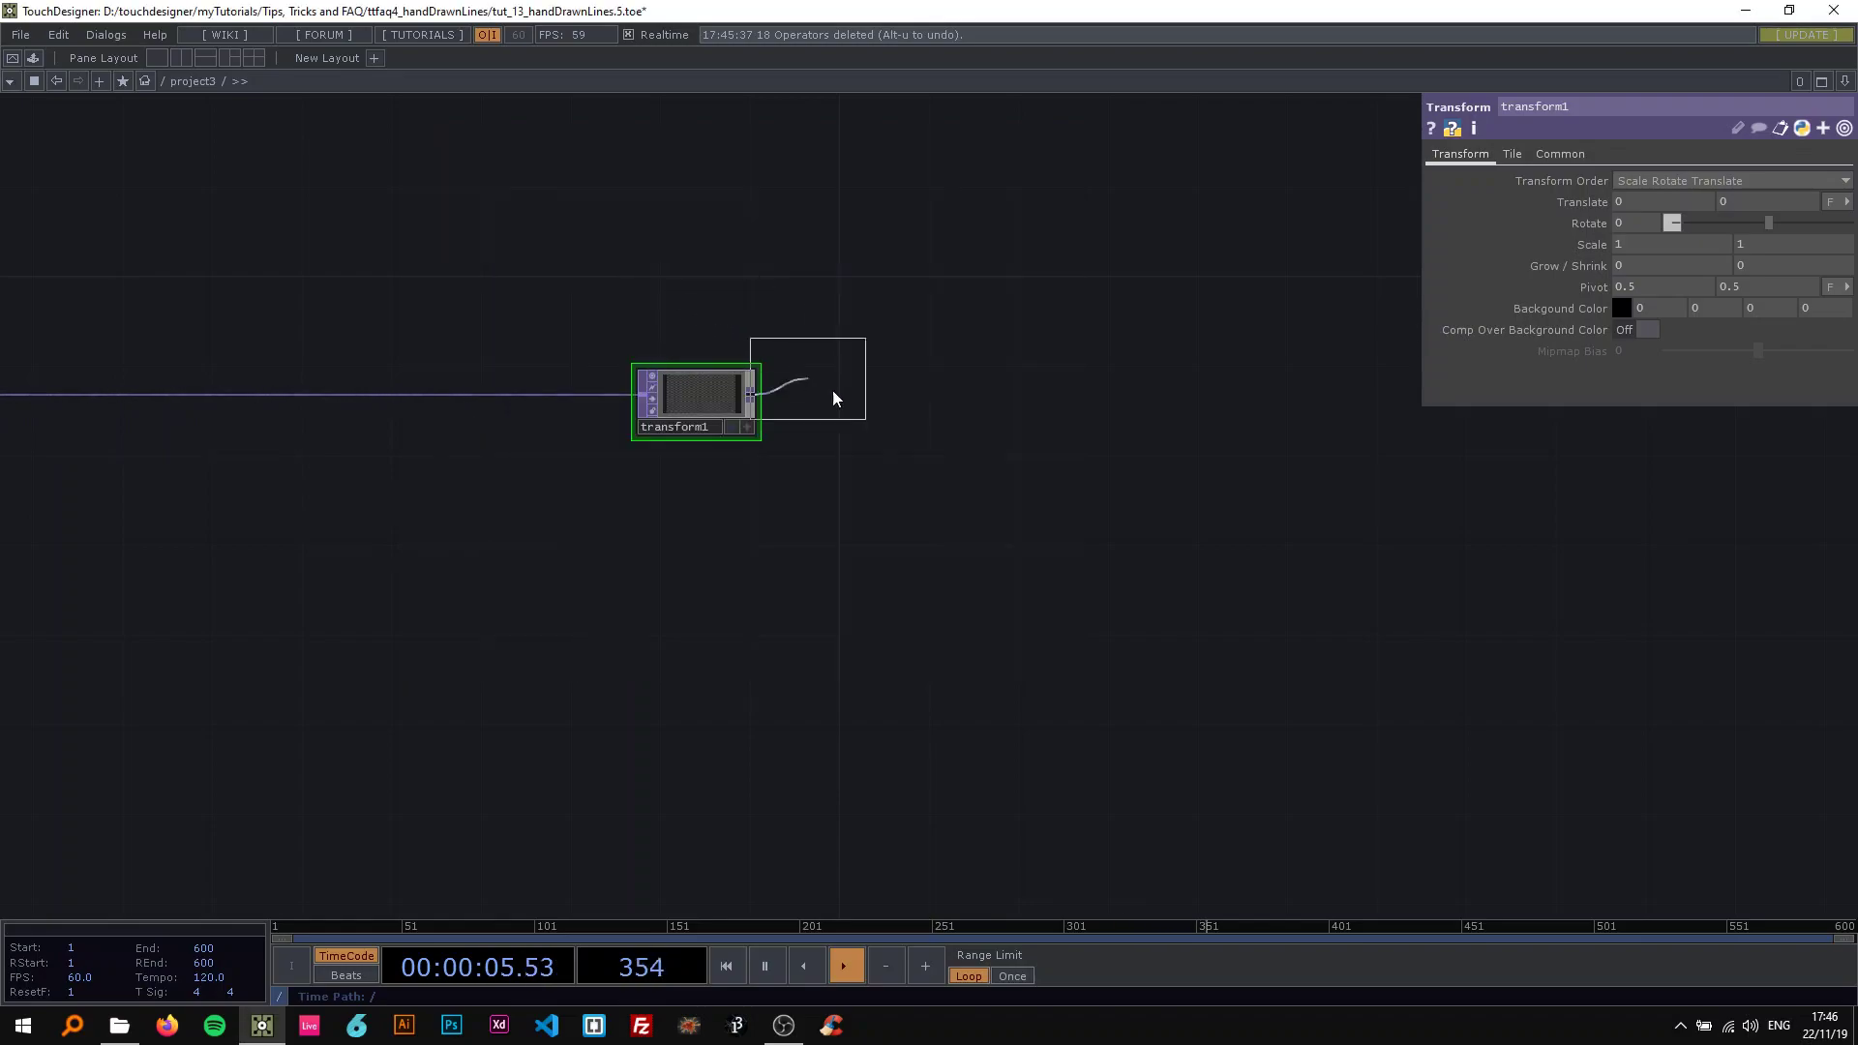
pyautogui.click(869, 405)
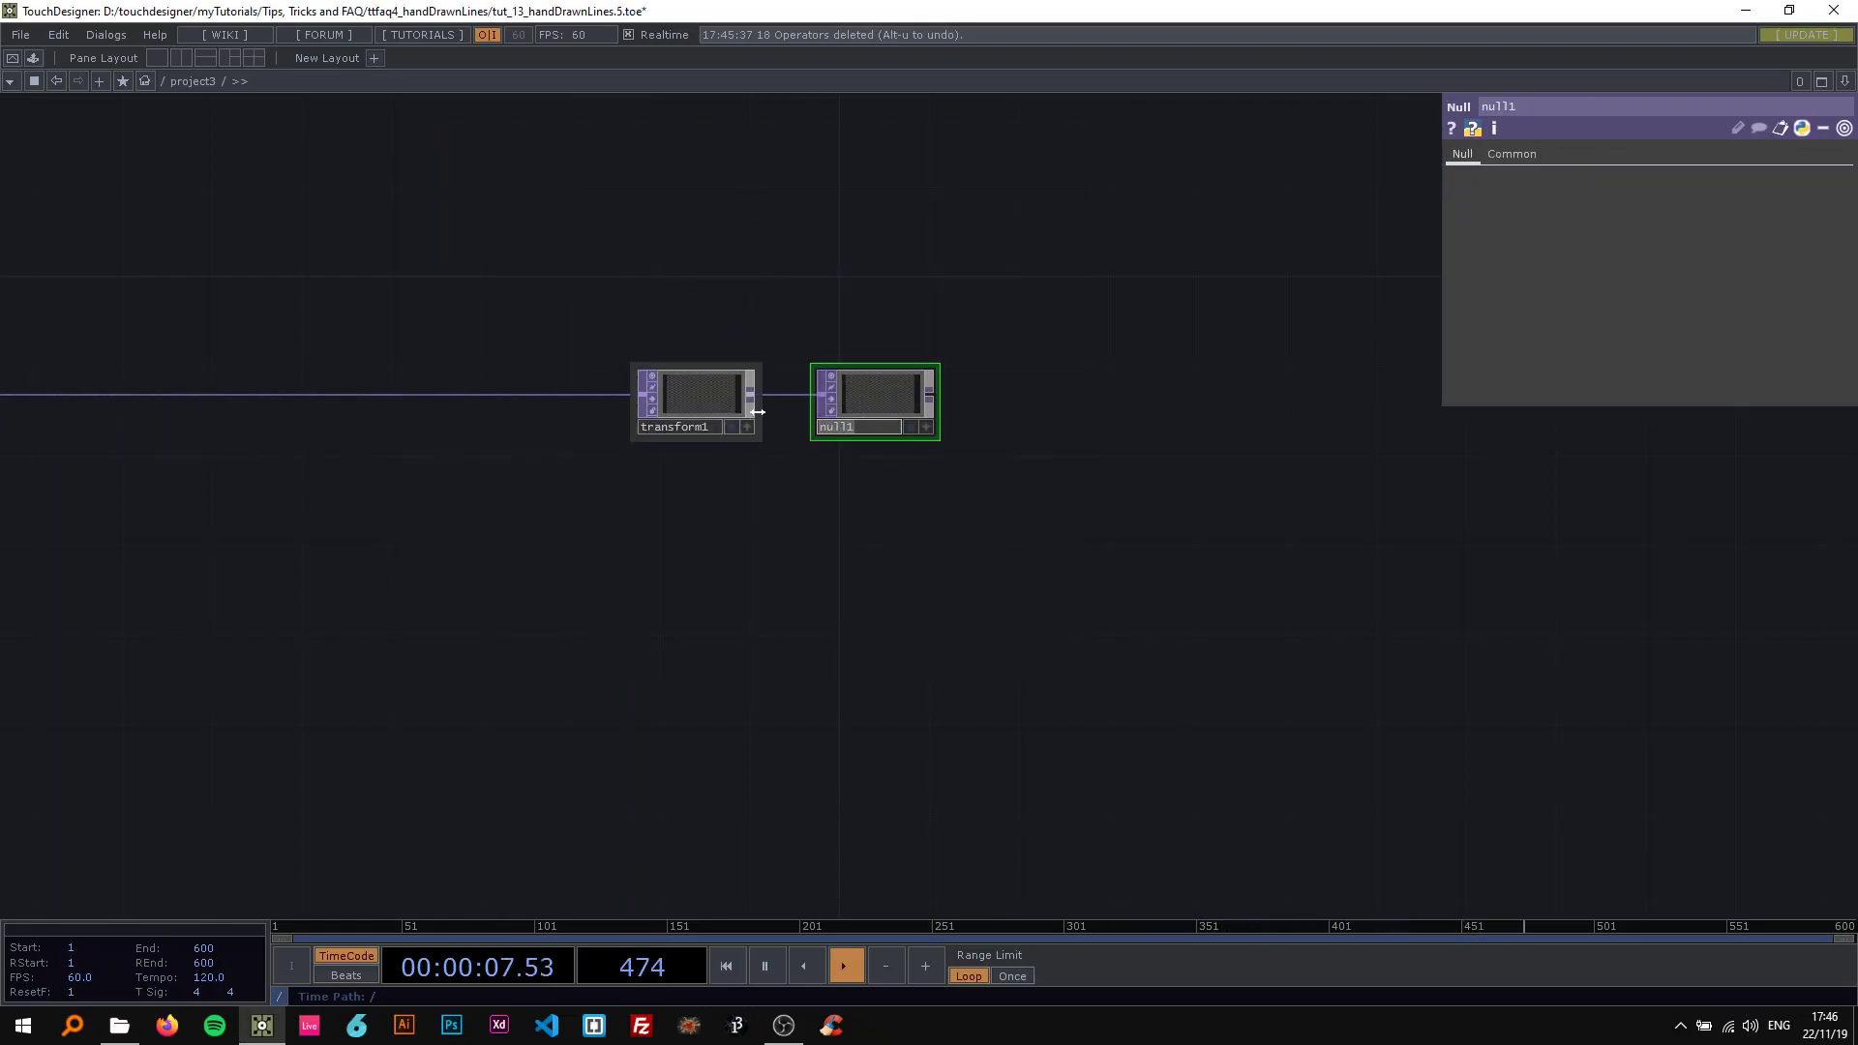
pyautogui.write('bg')
pyautogui.press('Return')
pyautogui.moveTo(590, 299); pyautogui.dragTo(997, 464)
pyautogui.moveTo(900, 407); pyautogui.dragTo(1125, 406)
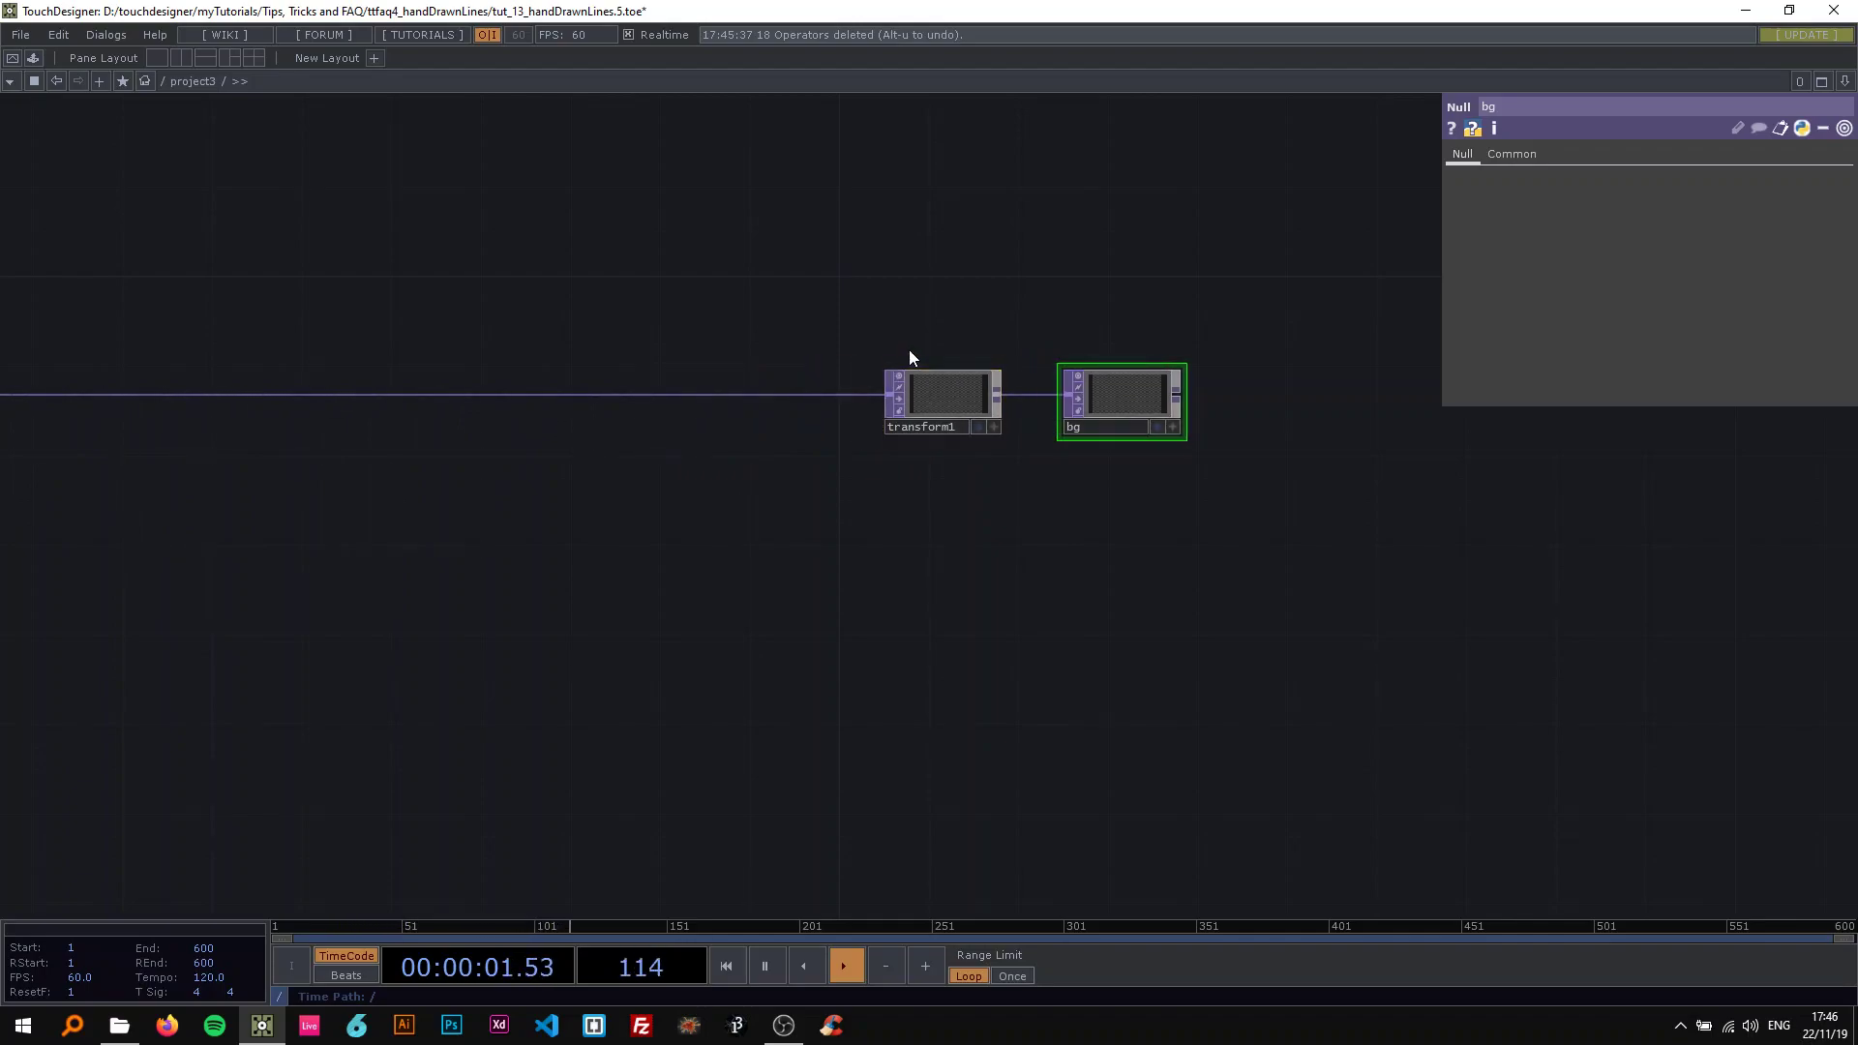
# Set transform1's background alpha to 1, enable Comp Over Background Color, and display bg.
pyautogui.click(937, 378)
pyautogui.scroll(2, 919, 354)
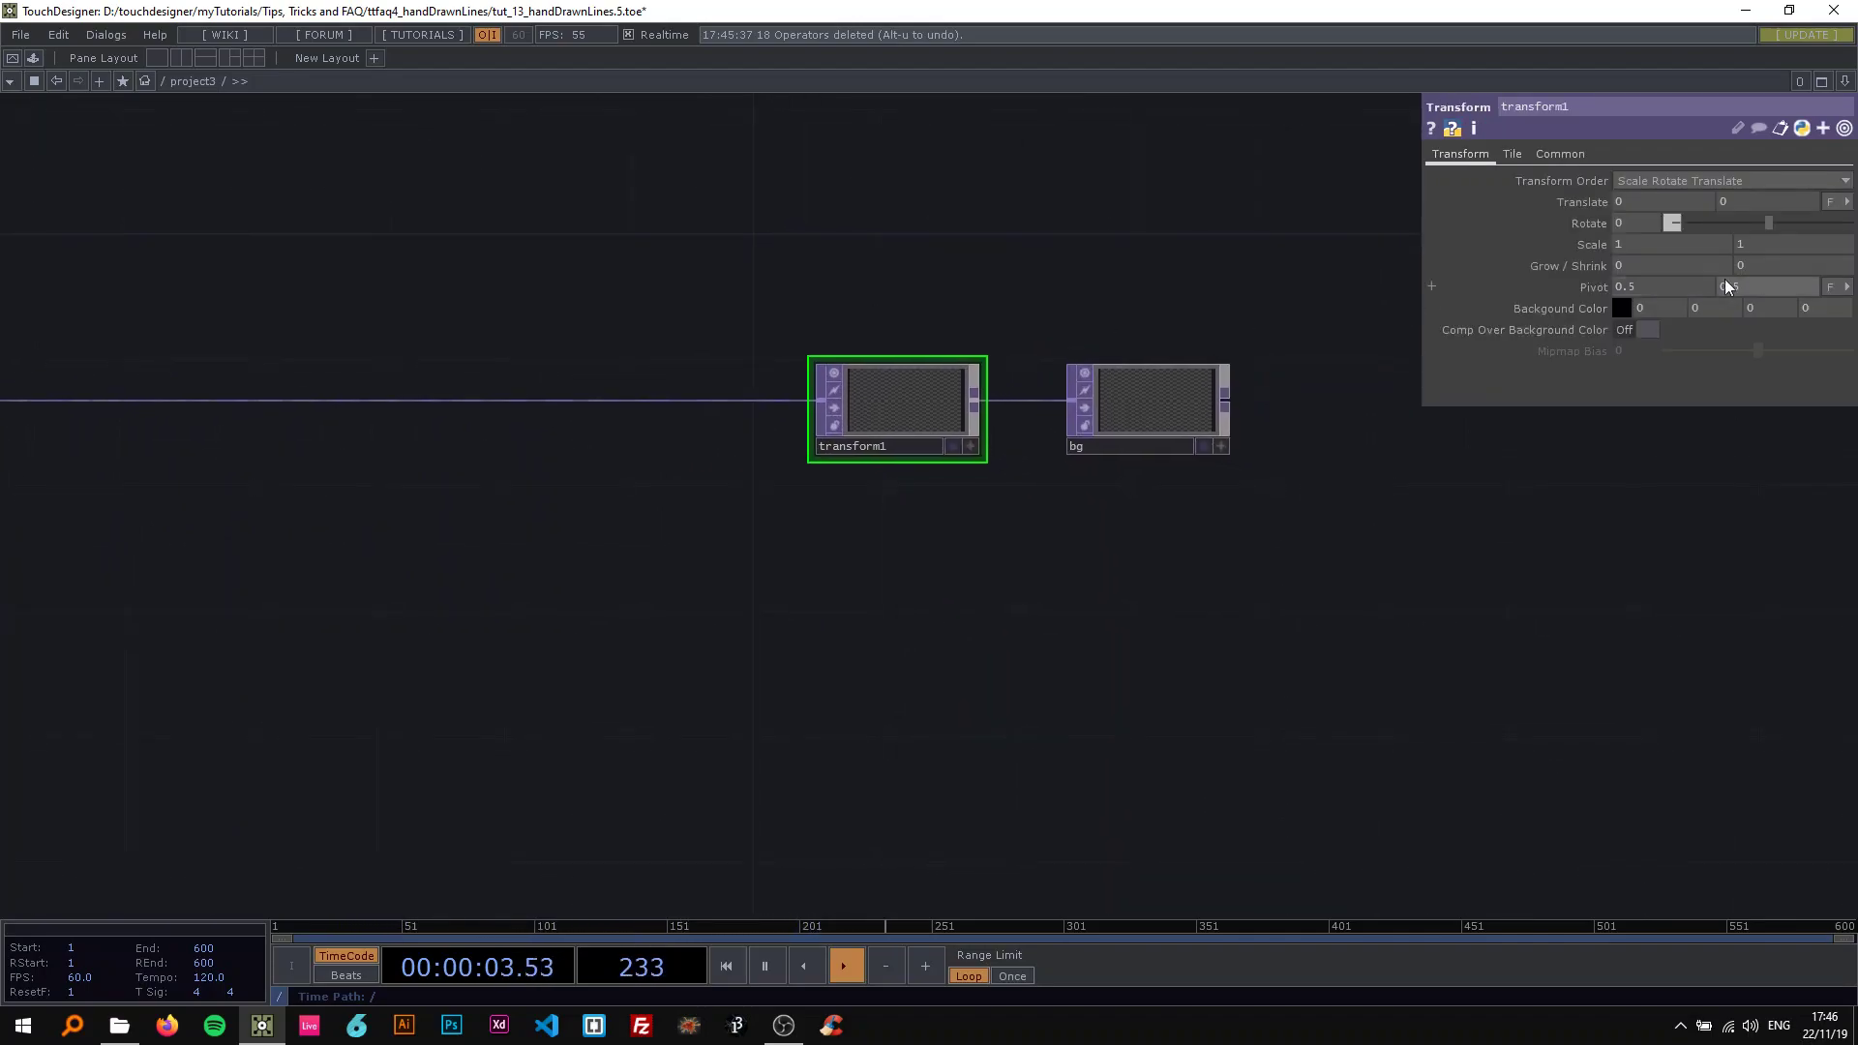
pyautogui.click(1821, 308)
pyautogui.write('1')
pyautogui.press('Return')
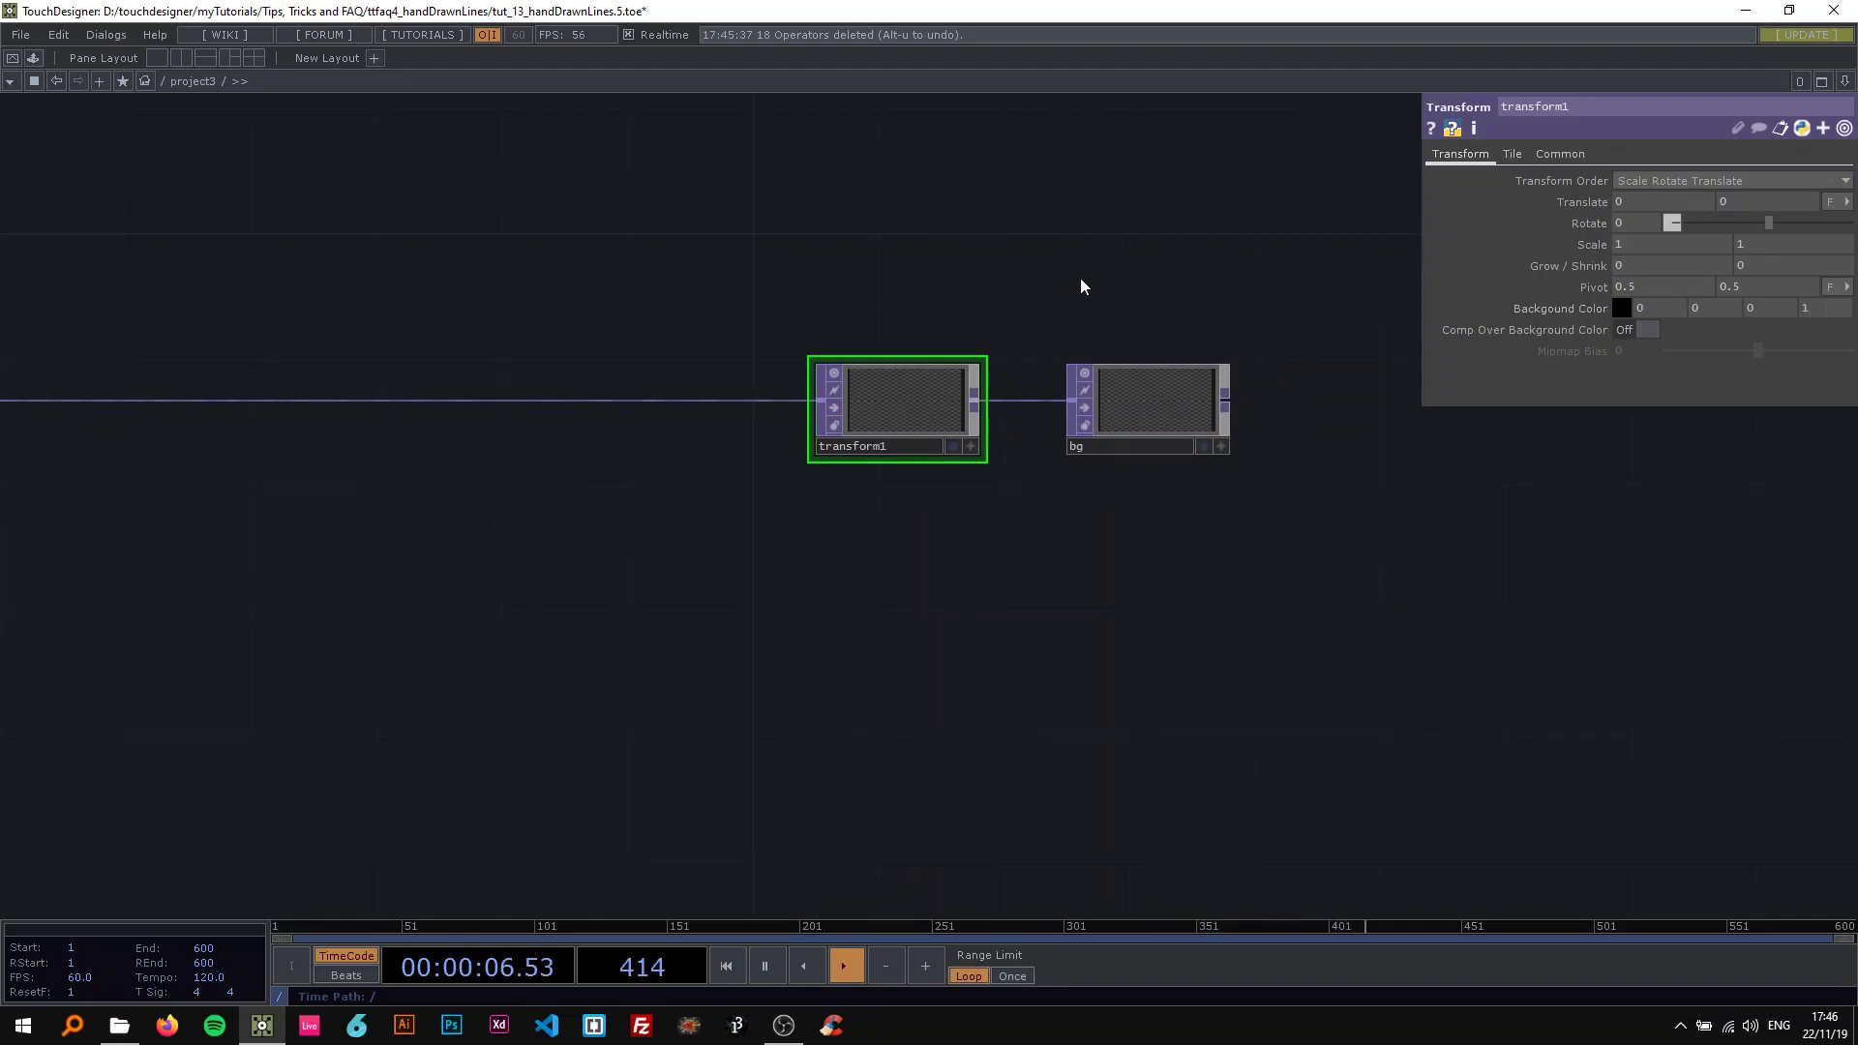
pyautogui.click(1617, 329)
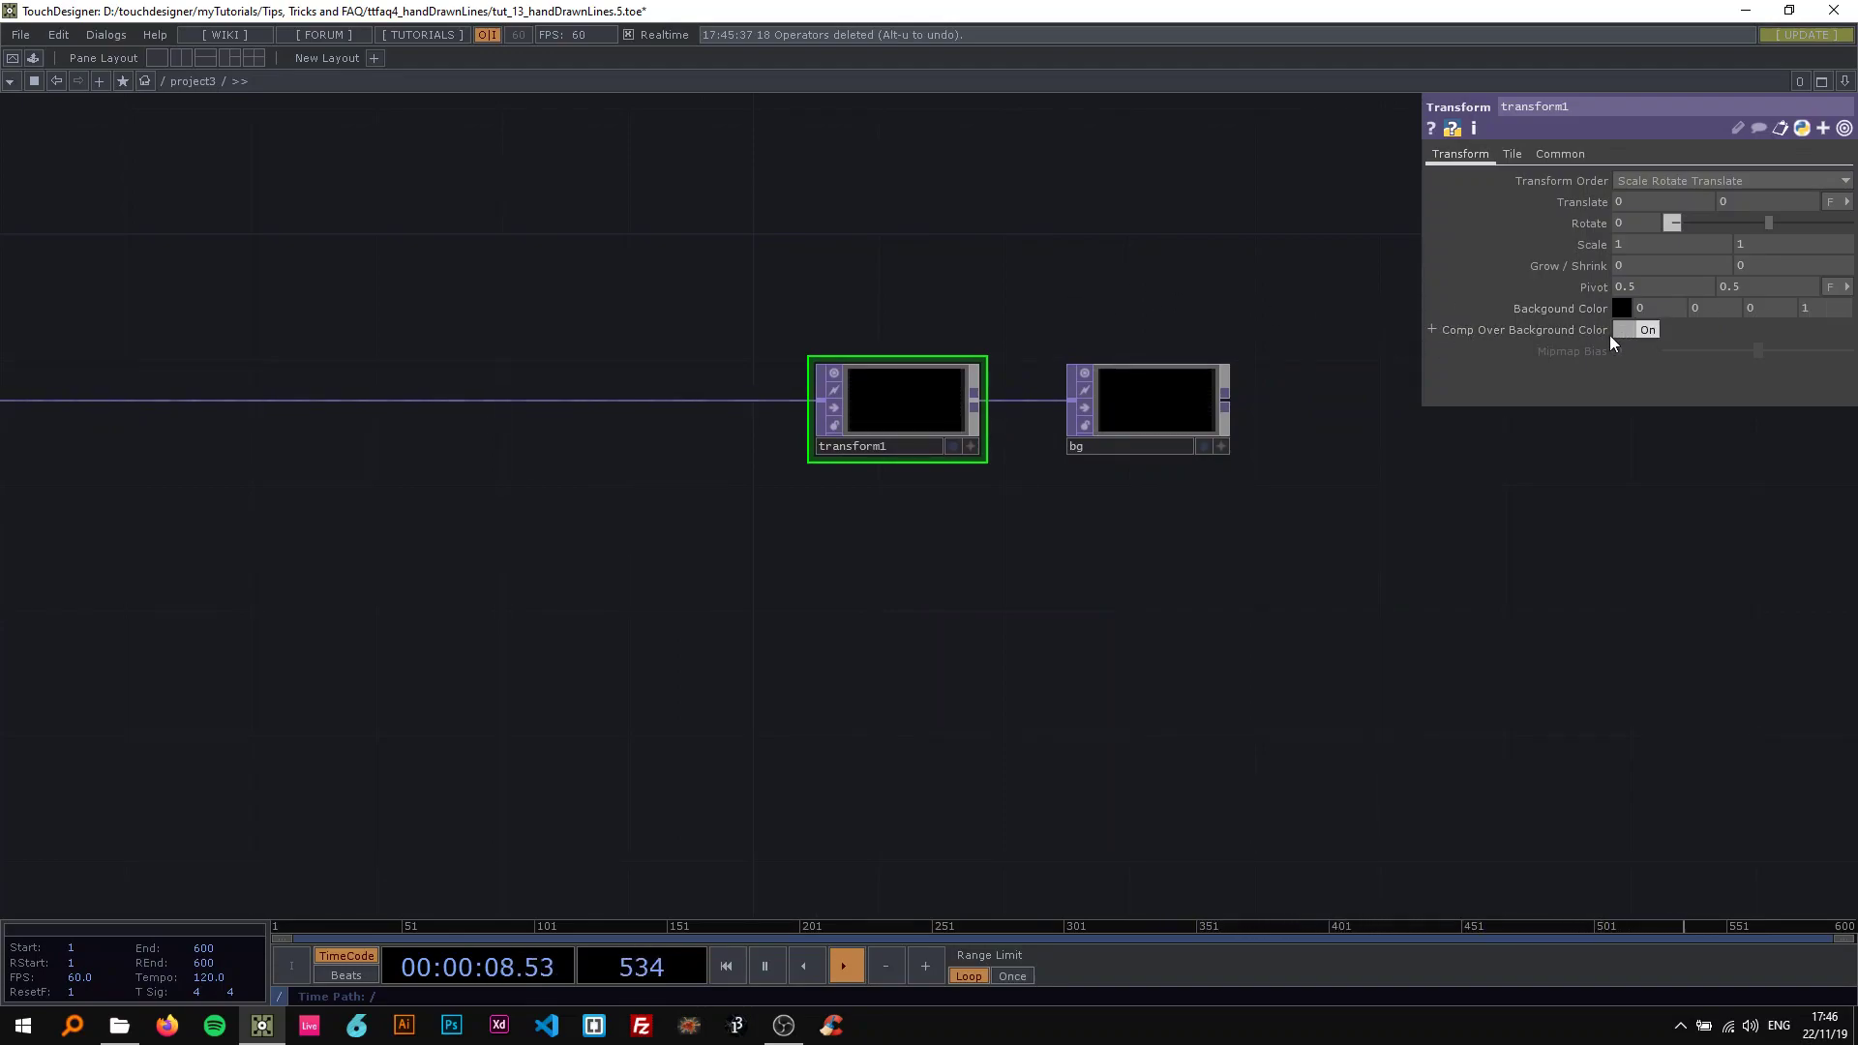
pyautogui.click(1201, 449)
pyautogui.scroll(-3, 1199, 451)
# Set transform1's background colour to a warm off-white (1, 0.970, 0.935) by lowering saturation.
pyautogui.moveTo(1140, 366); pyautogui.dragTo(1142, 375)
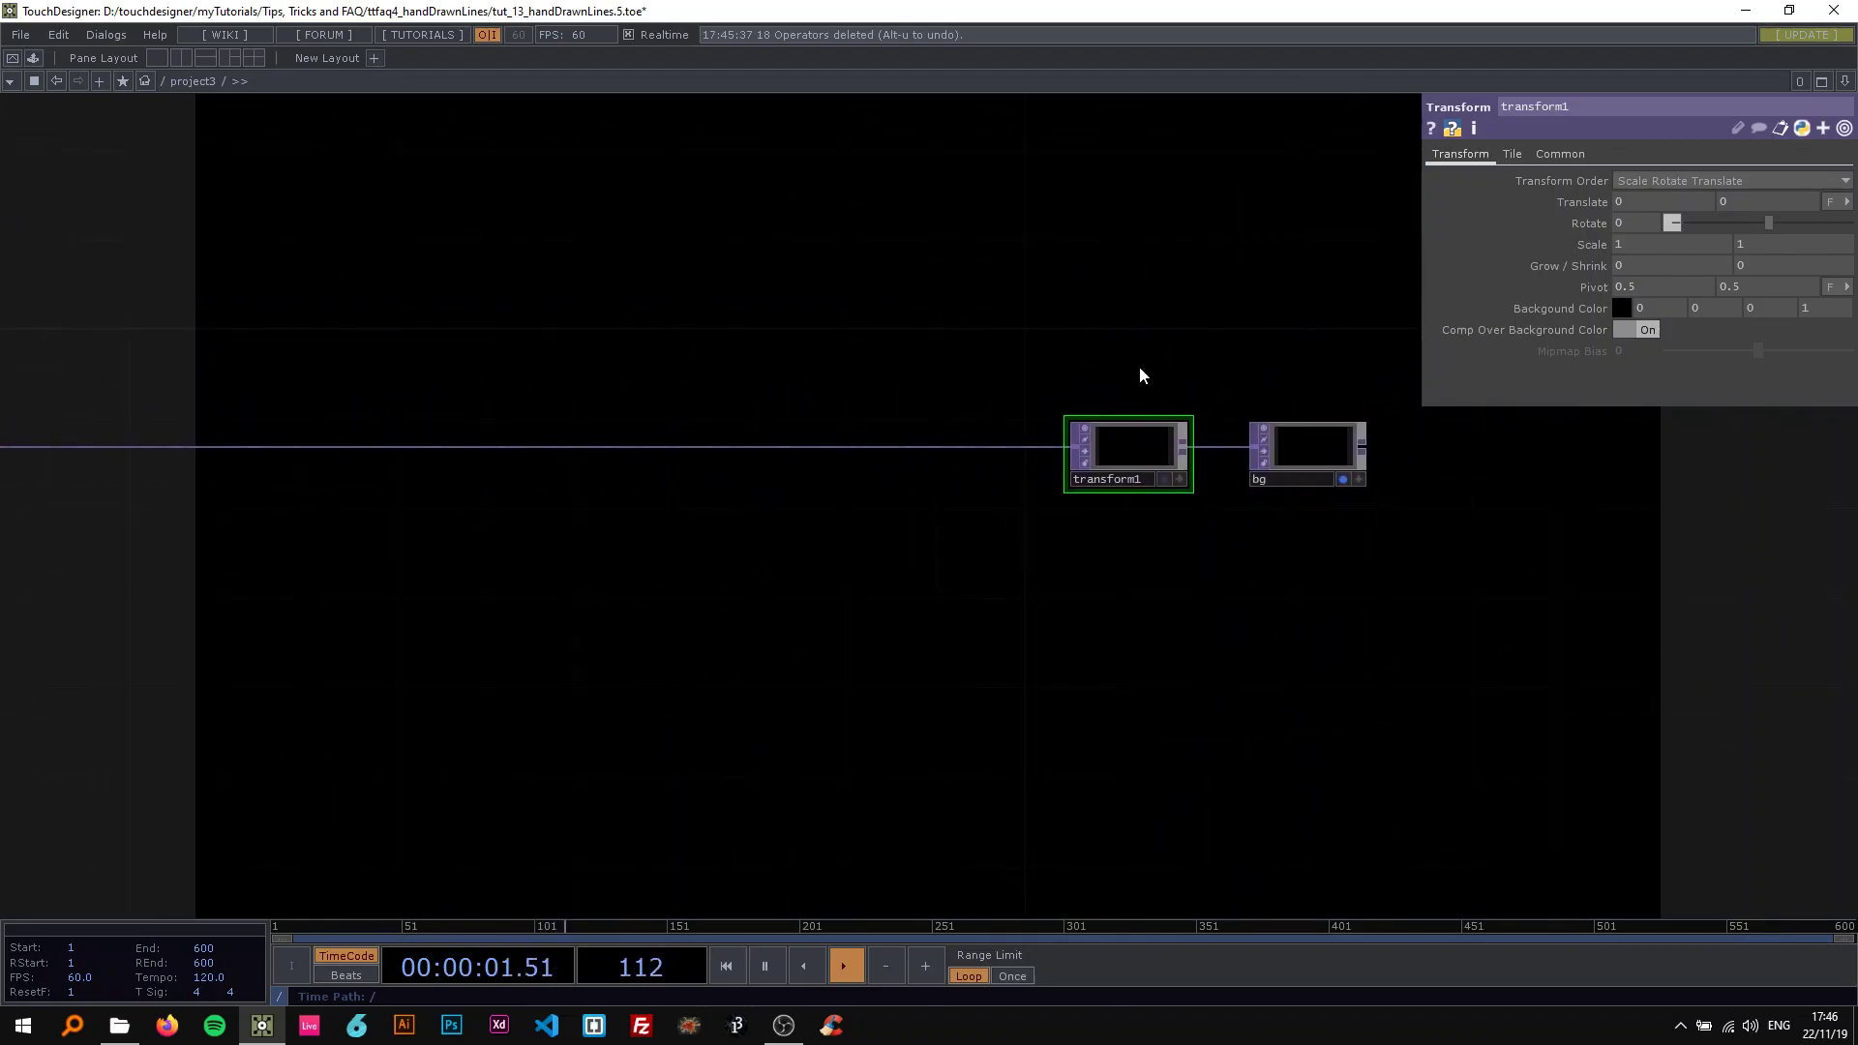
pyautogui.click(1619, 310)
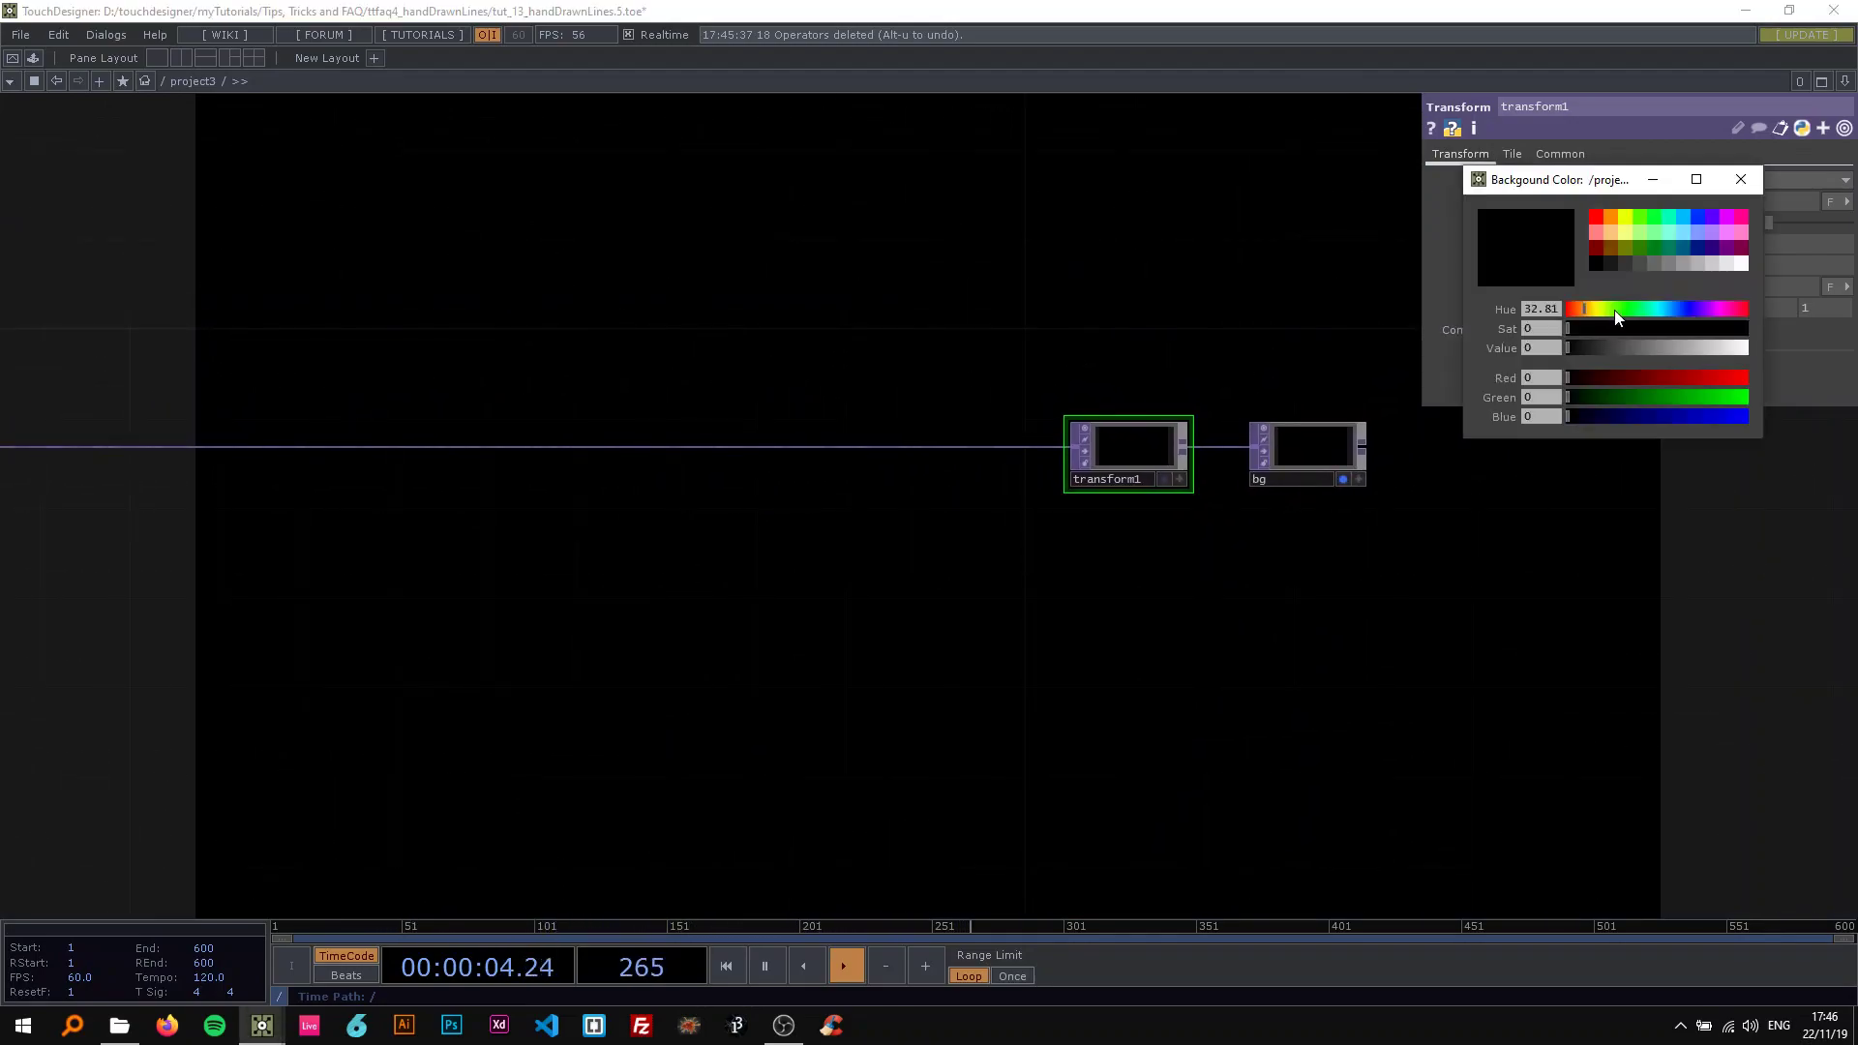
pyautogui.click(1607, 232)
pyautogui.moveTo(1608, 329); pyautogui.dragTo(1559, 336)
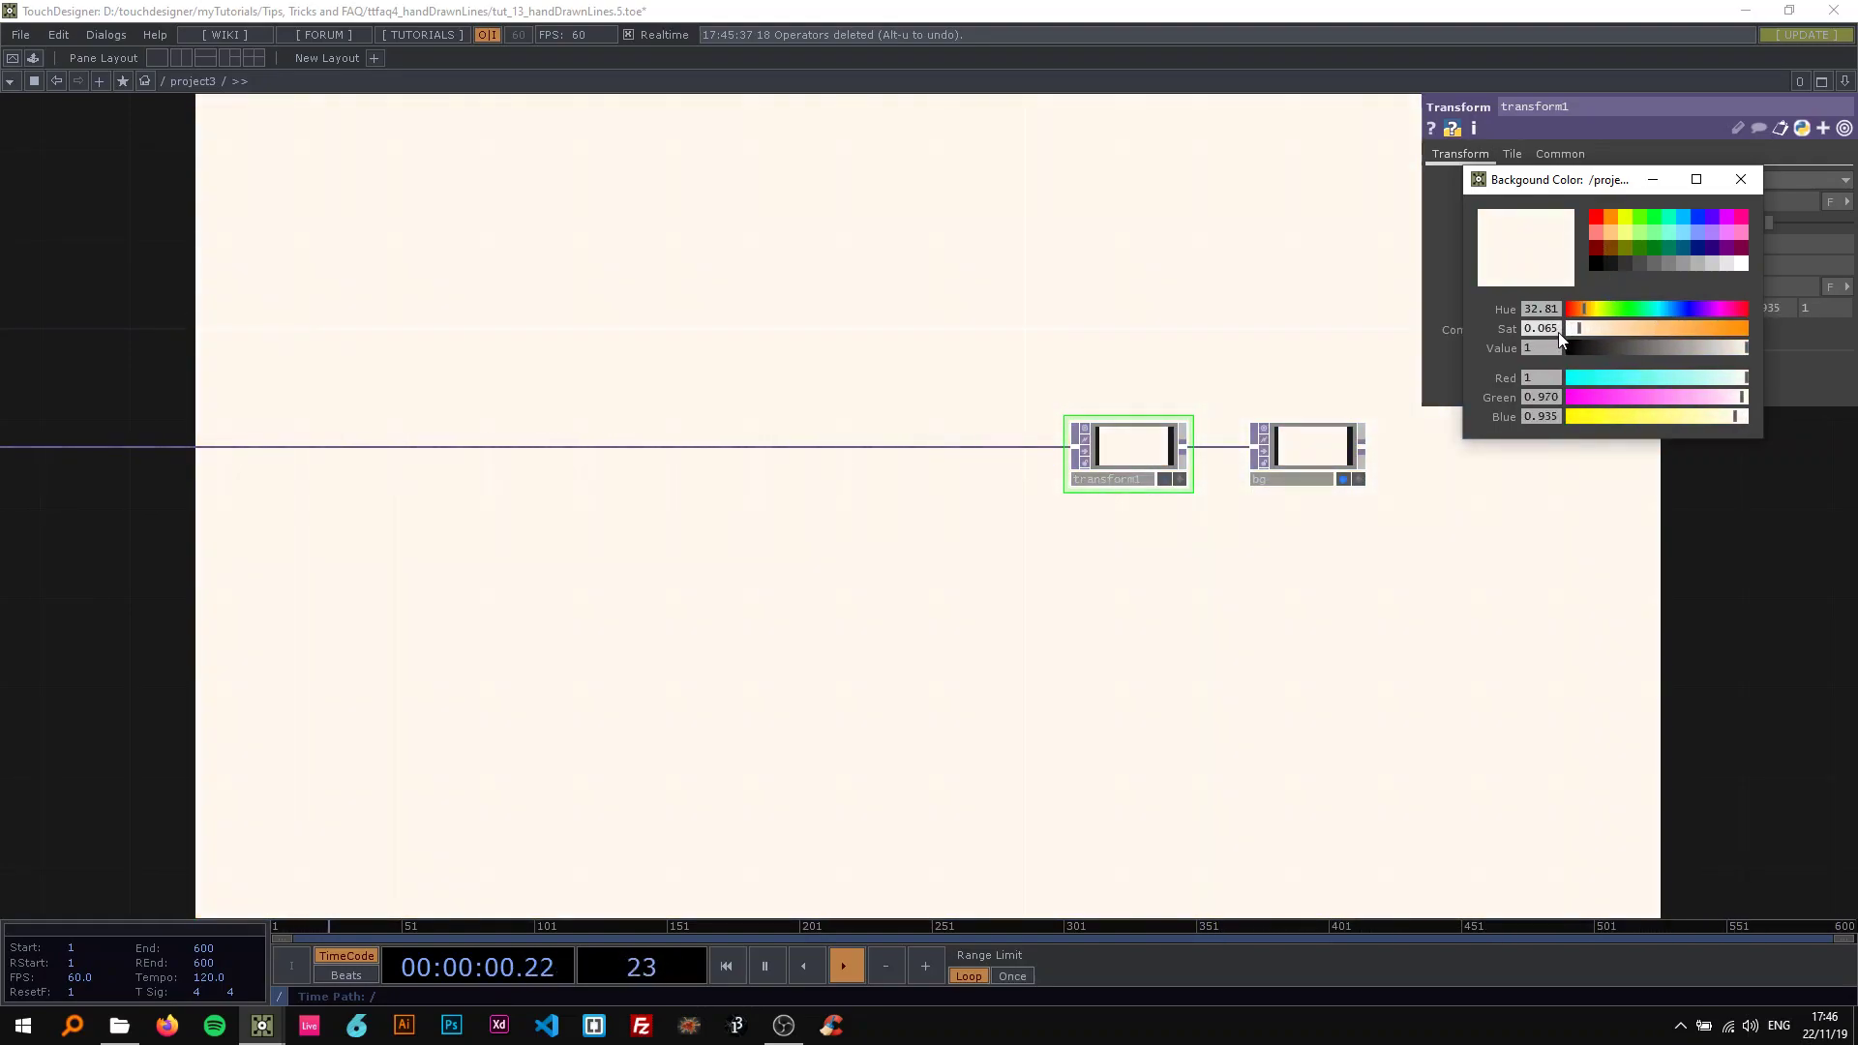
# Close the colour picker and move transform1 and bg further right.
pyautogui.click(1741, 179)
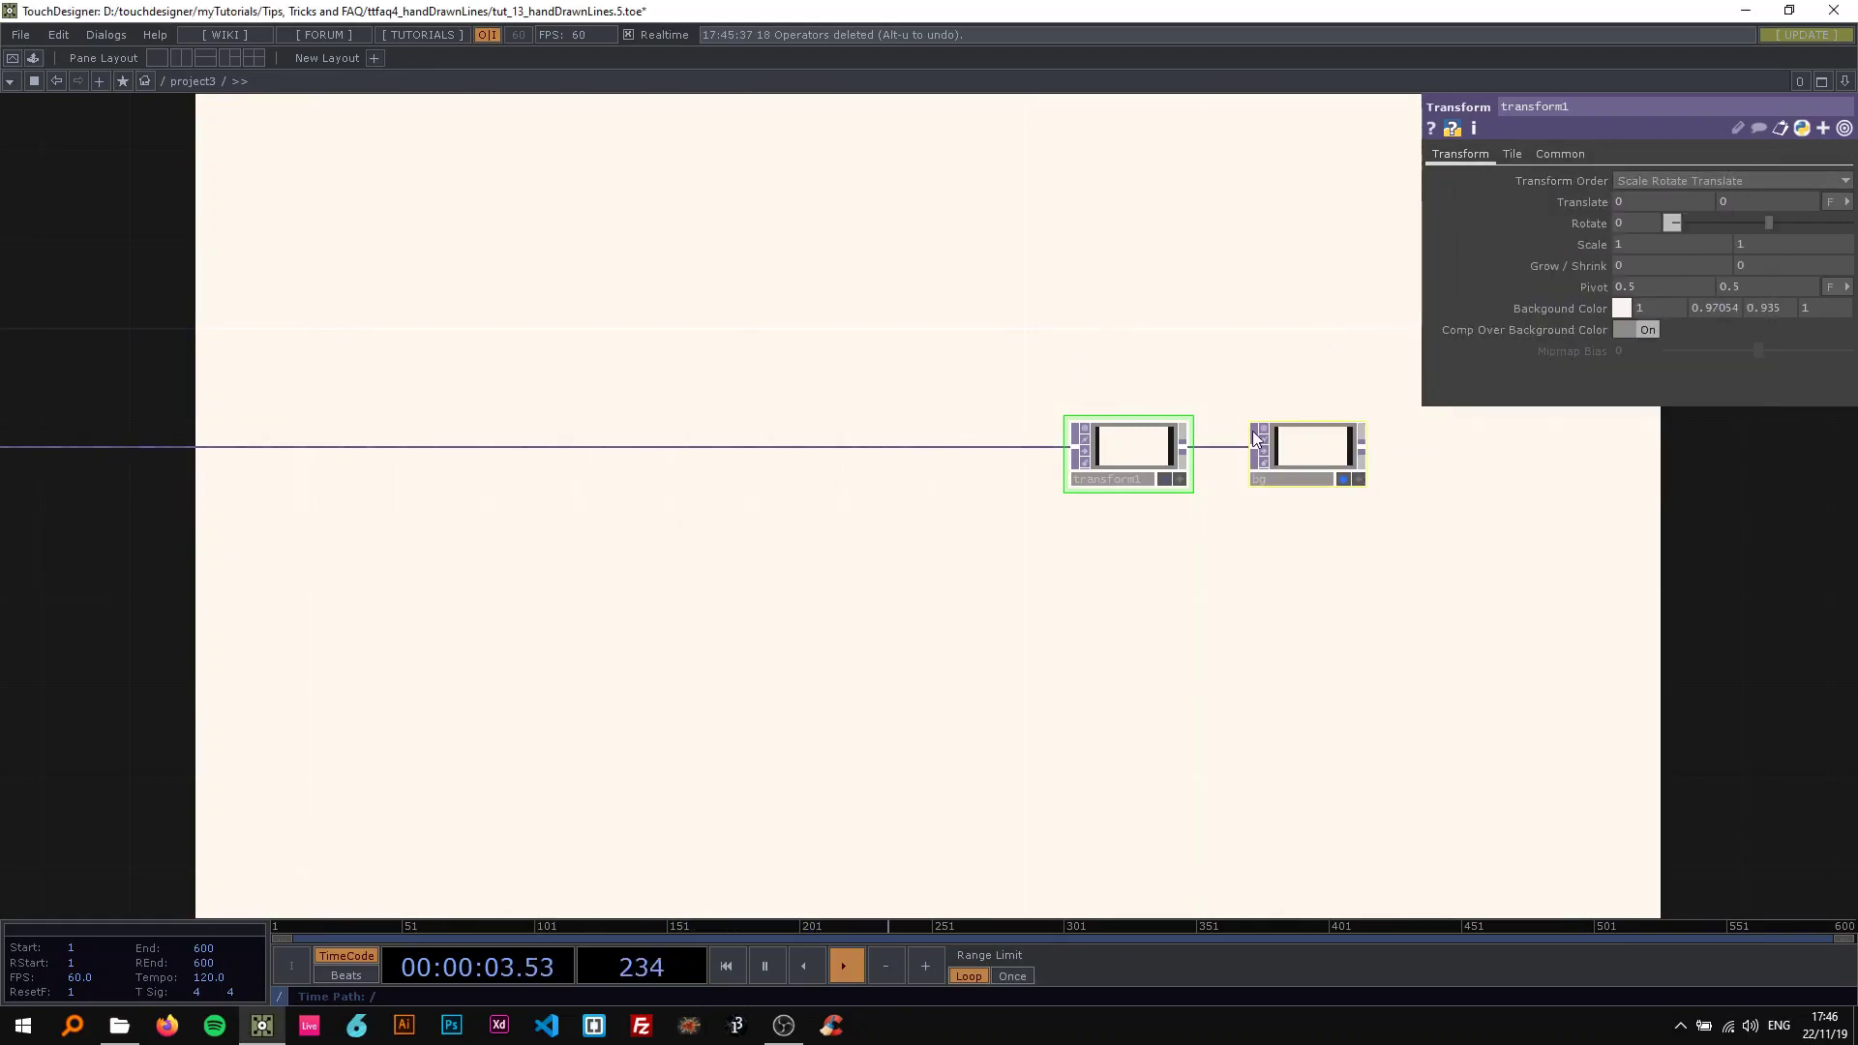
pyautogui.scroll(-5, 958, 348)
pyautogui.moveTo(678, 344); pyautogui.dragTo(782, 333)
pyautogui.scroll(3, 1069, 395)
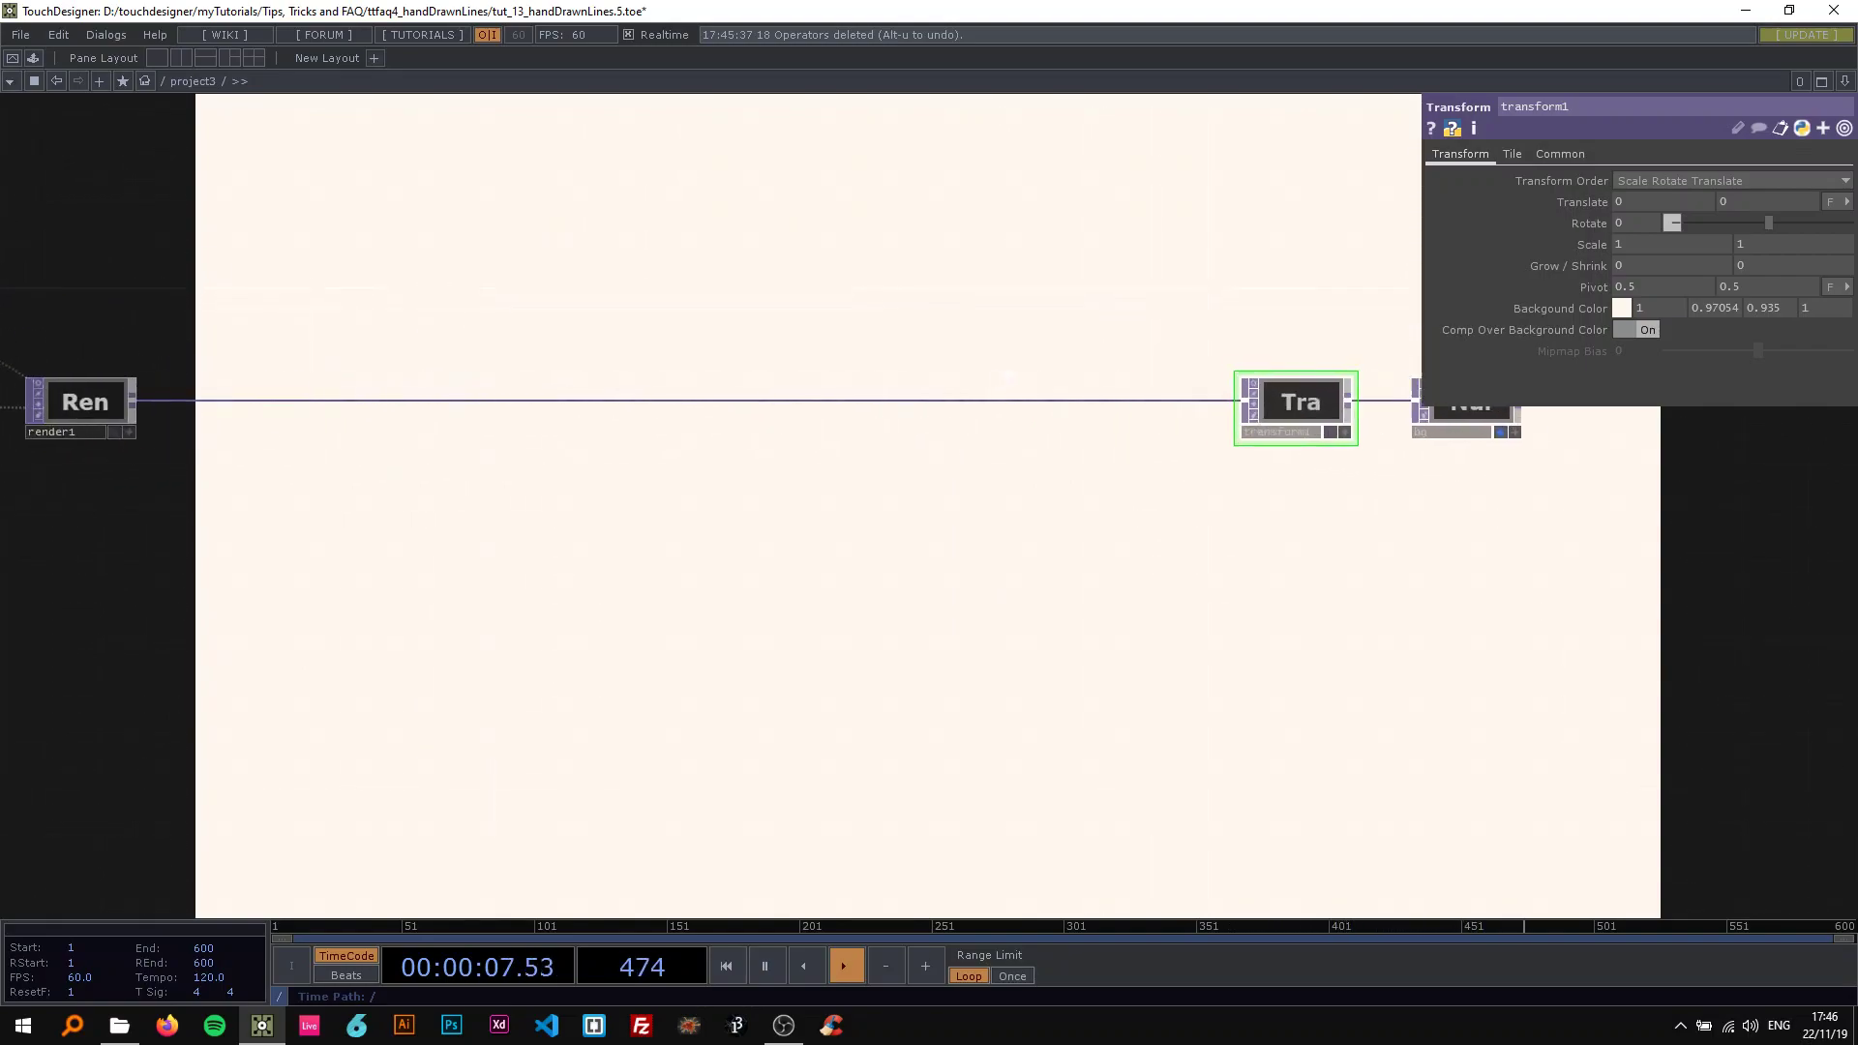
pyautogui.moveTo(1007, 387); pyautogui.dragTo(700, 356)
pyautogui.moveTo(859, 298); pyautogui.dragTo(1182, 427, button='right')
pyautogui.moveTo(1031, 392); pyautogui.dragTo(1221, 392)
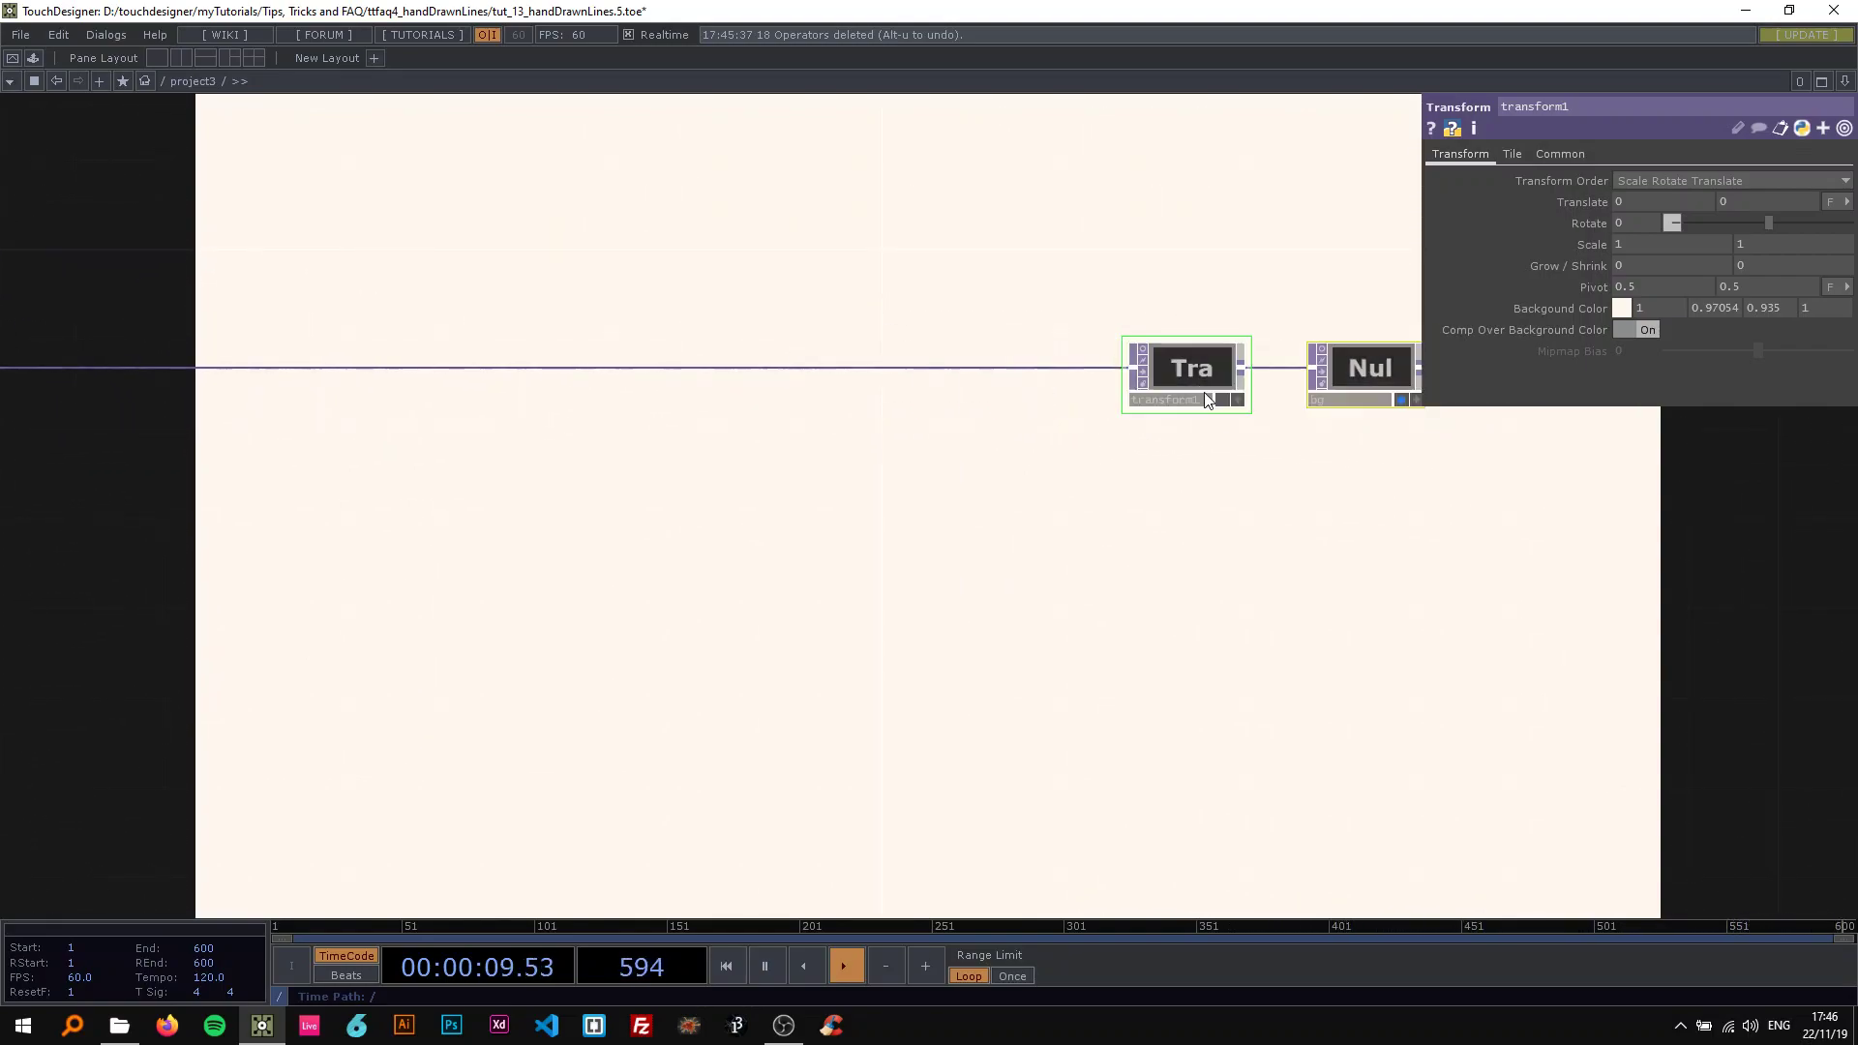
# Insert an Add TOP on the wire between render1 and transform1.
pyautogui.rightClick(879, 368)
pyautogui.click(894, 363)
pyautogui.click(682, 235)
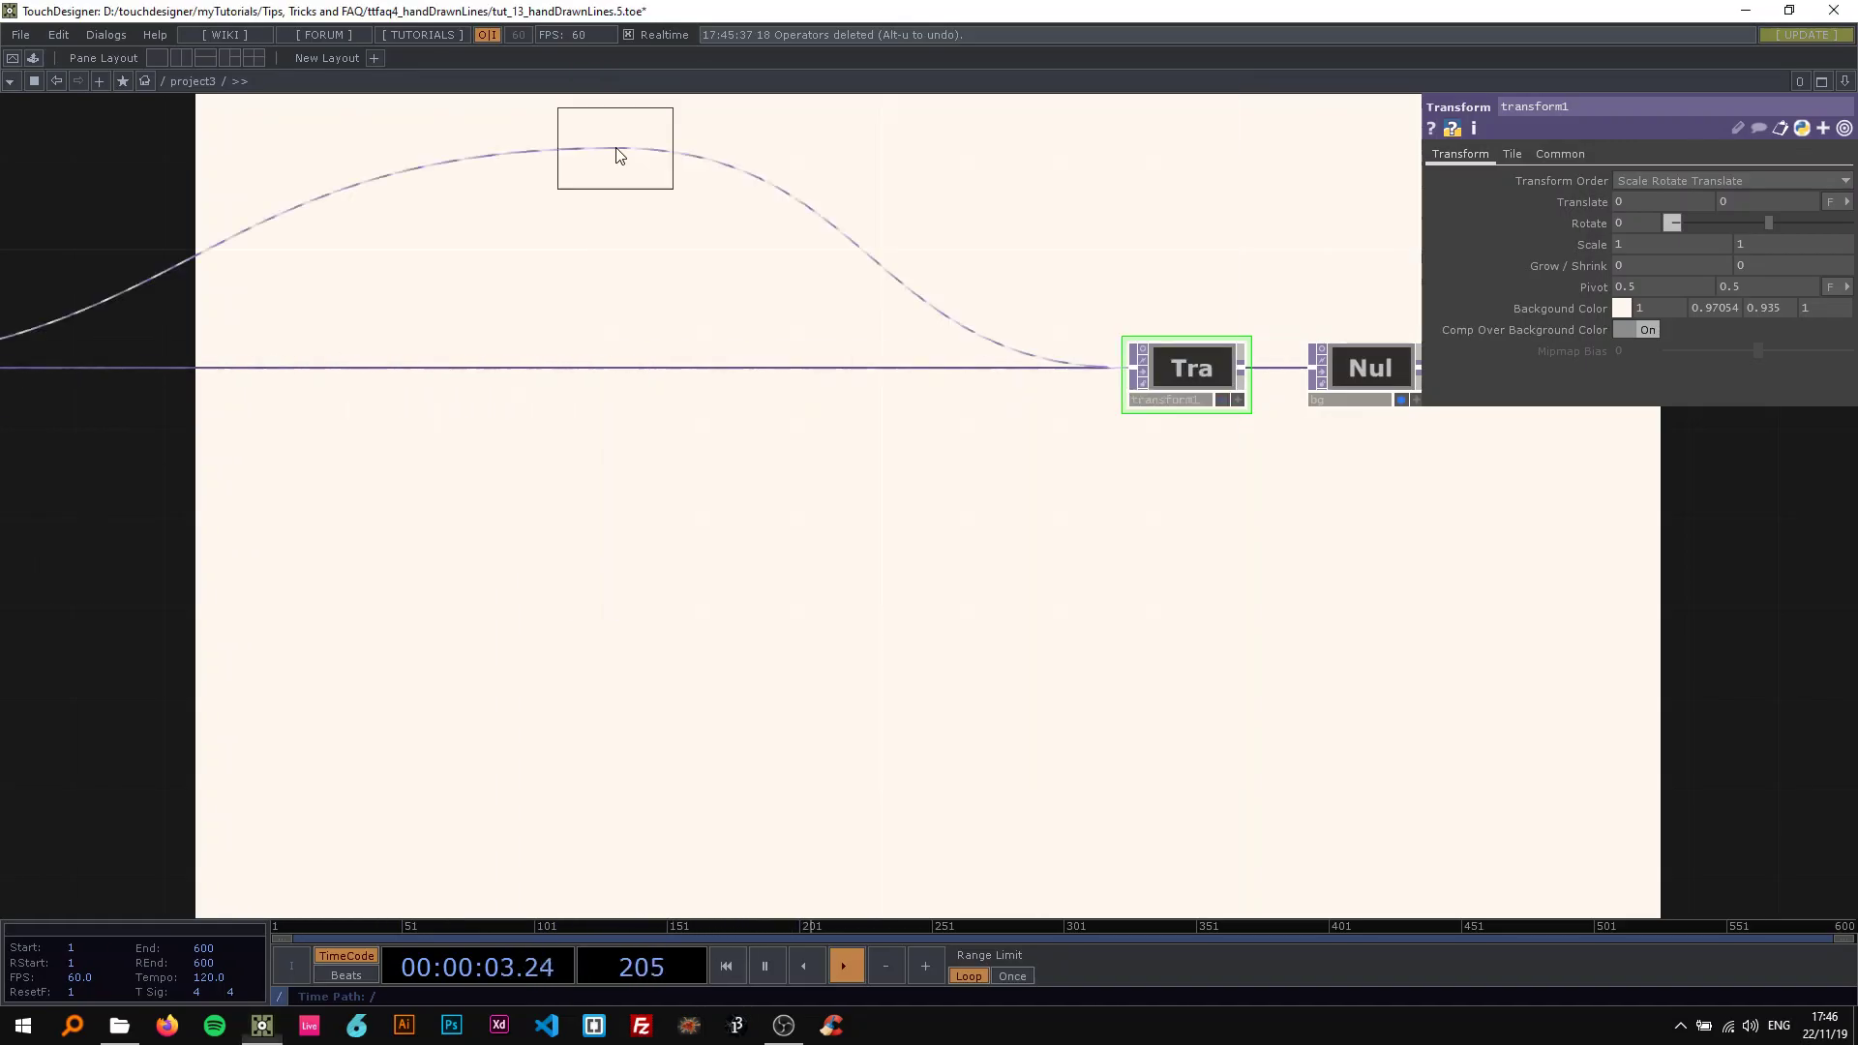
pyautogui.click(990, 370)
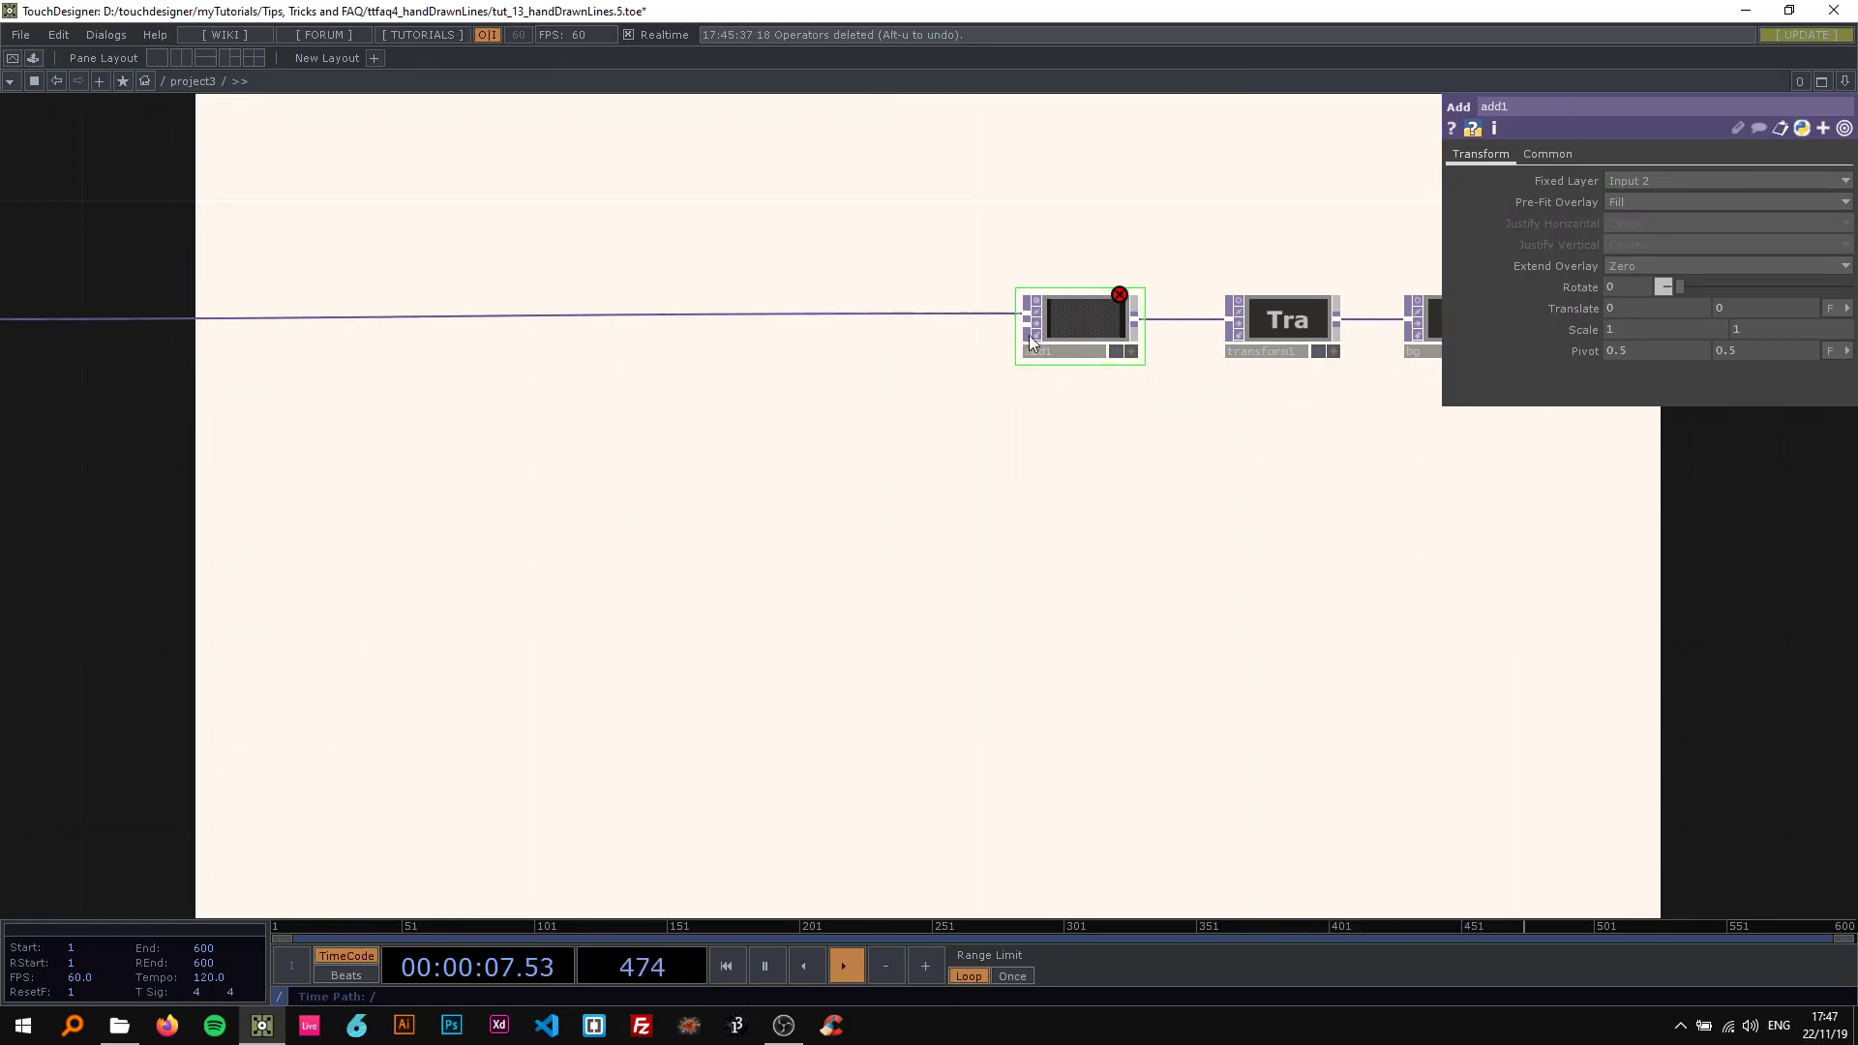
# Add a Noise TOP whose resolution follows render1 via op('render1').width and height expressions.
pyautogui.press('Tab')
pyautogui.write('n')
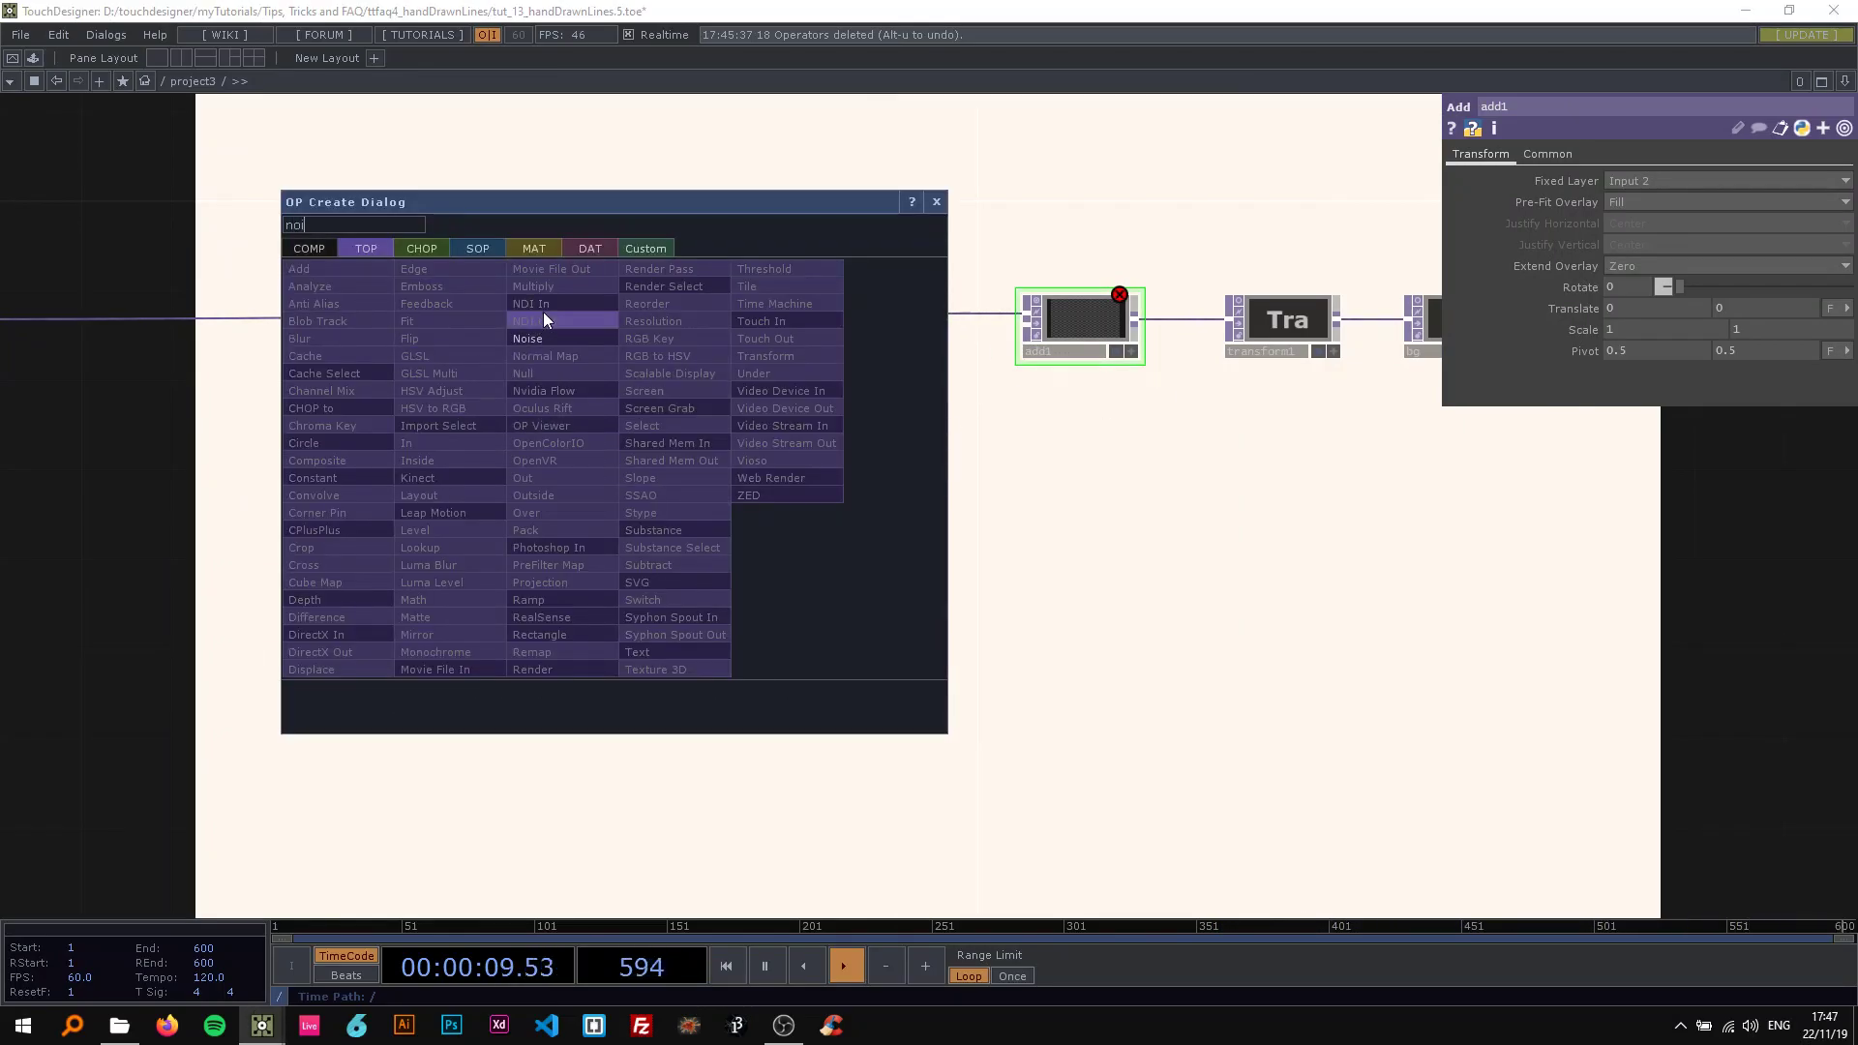
pyautogui.click(537, 336)
pyautogui.click(556, 526)
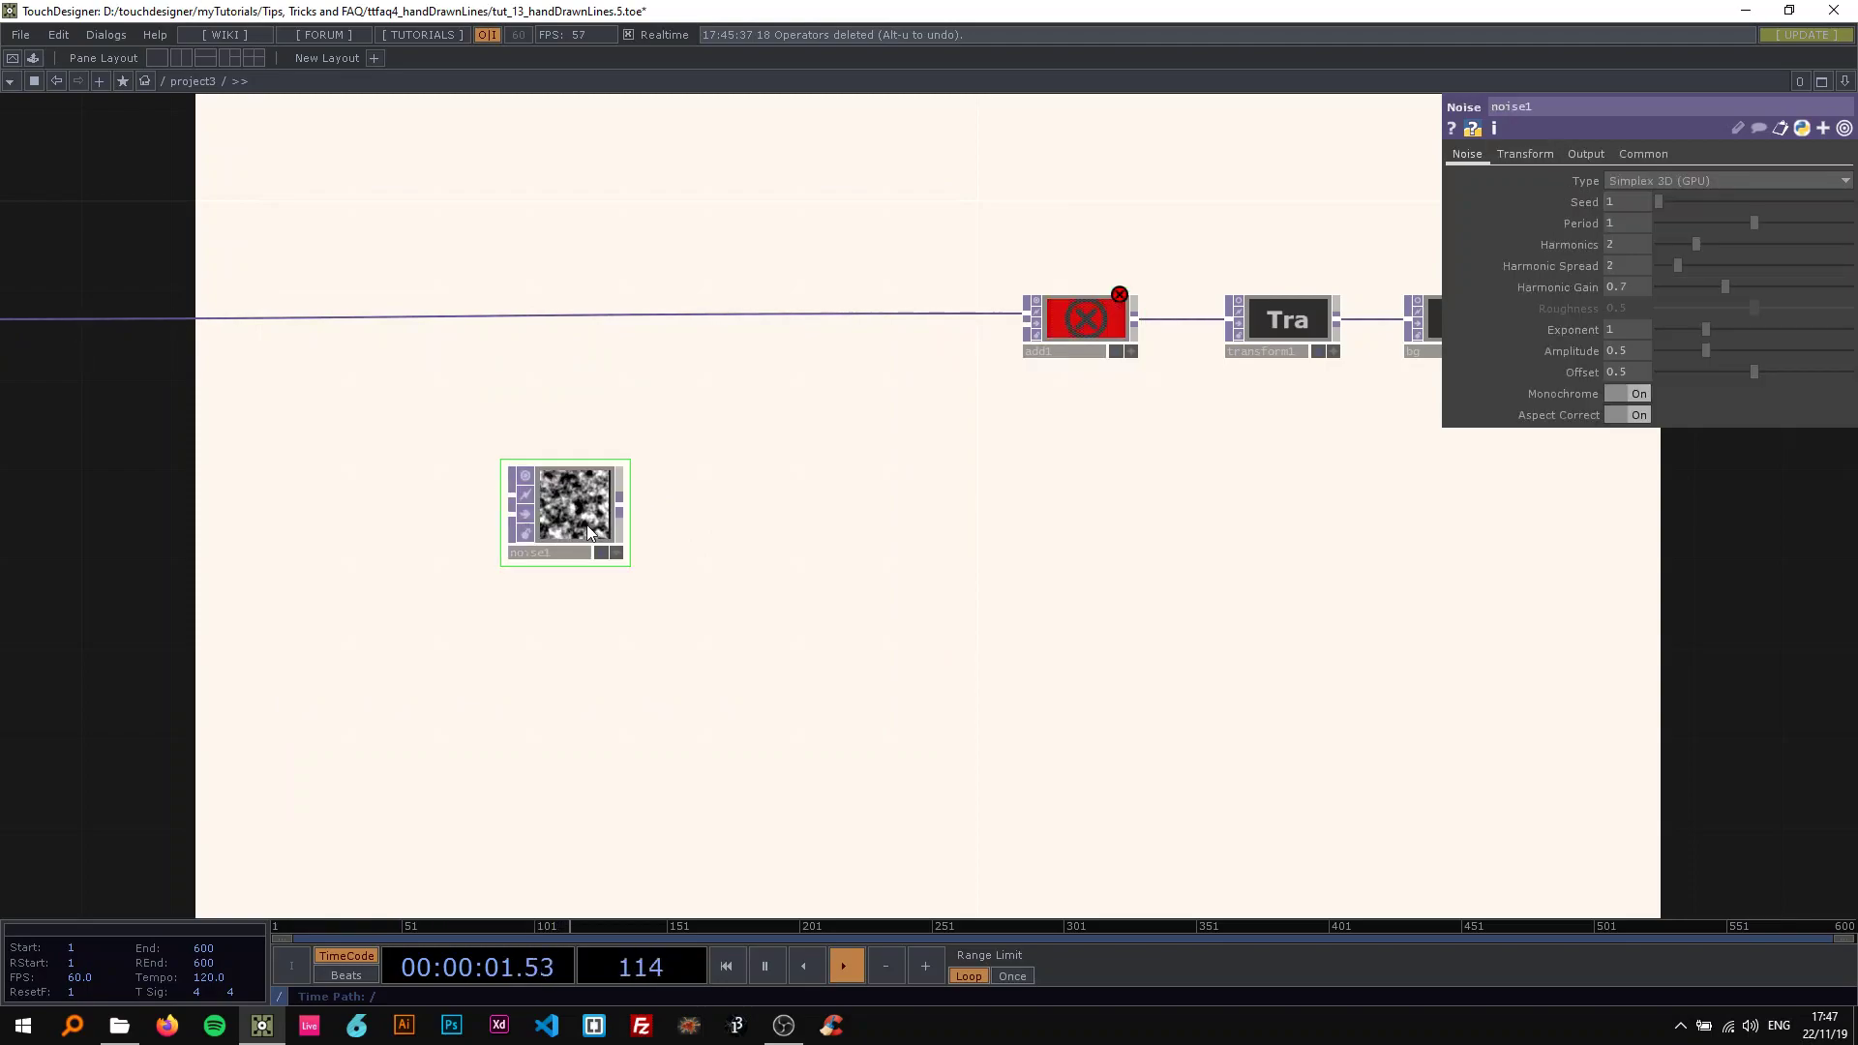
pyautogui.click(1657, 163)
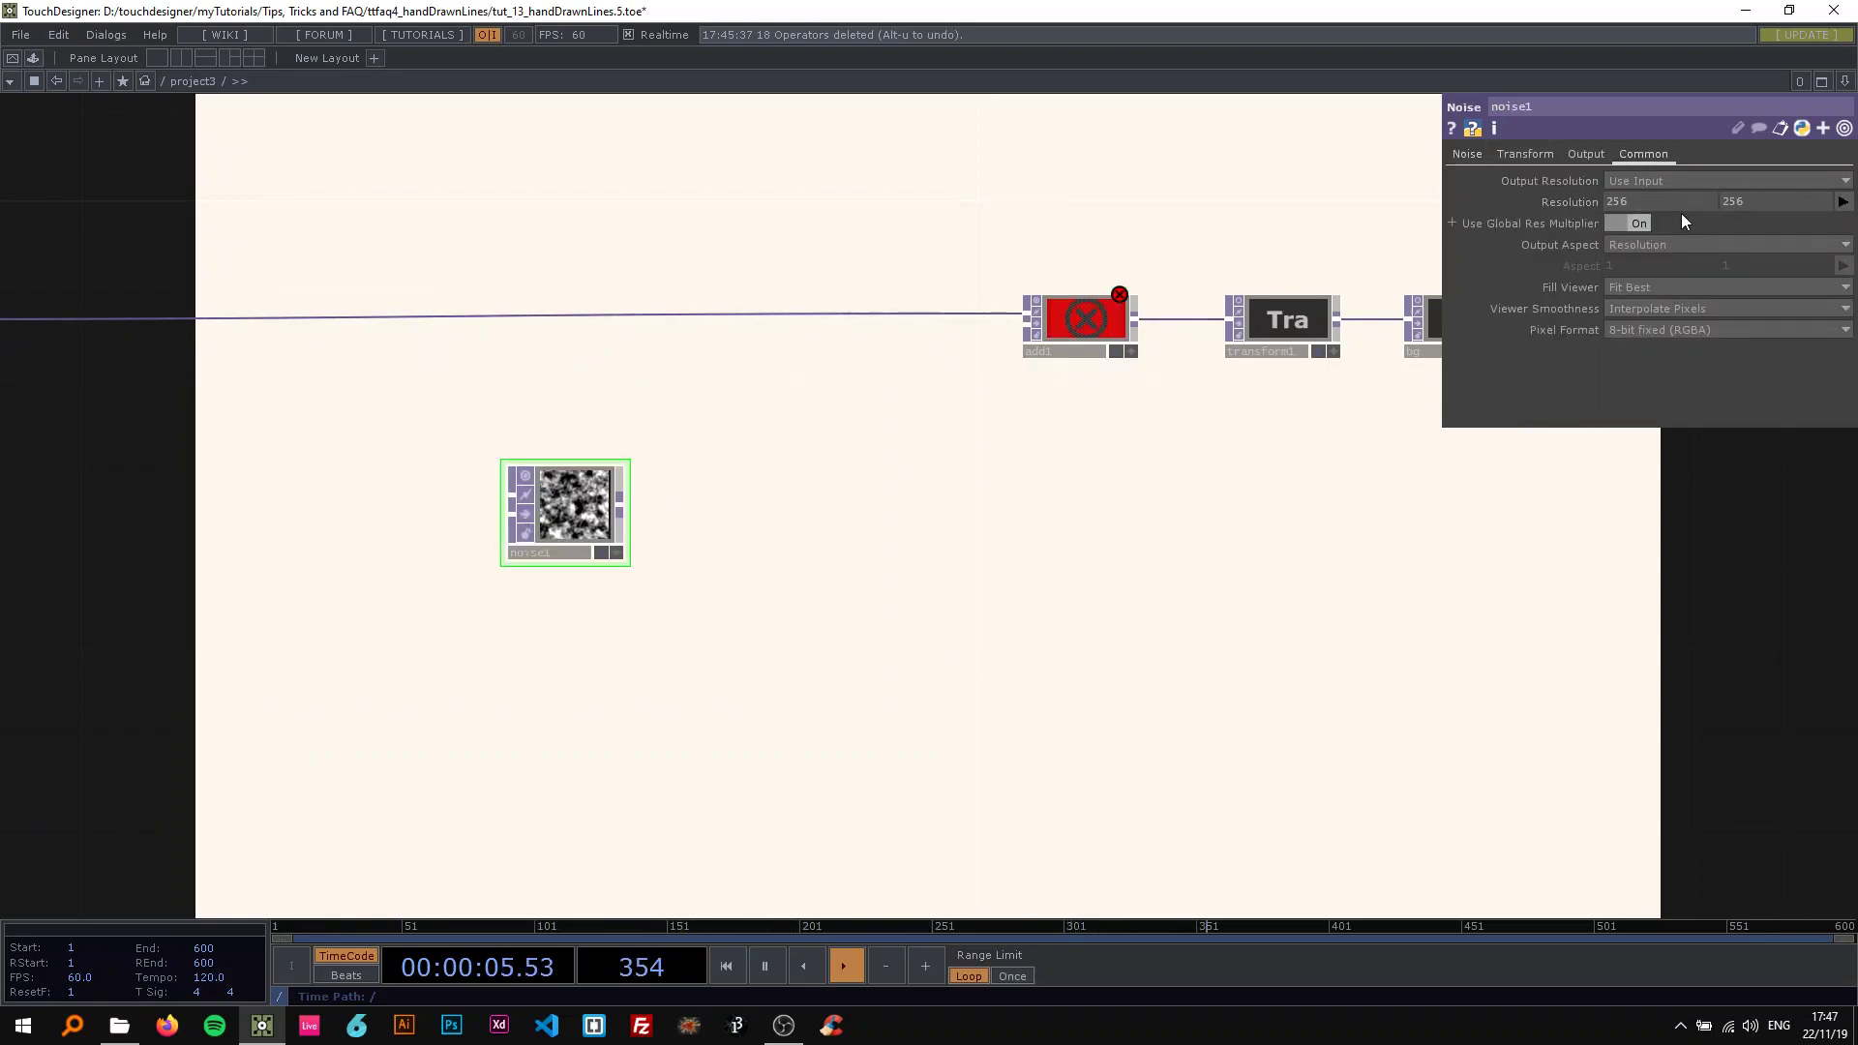
pyautogui.write("op('render")
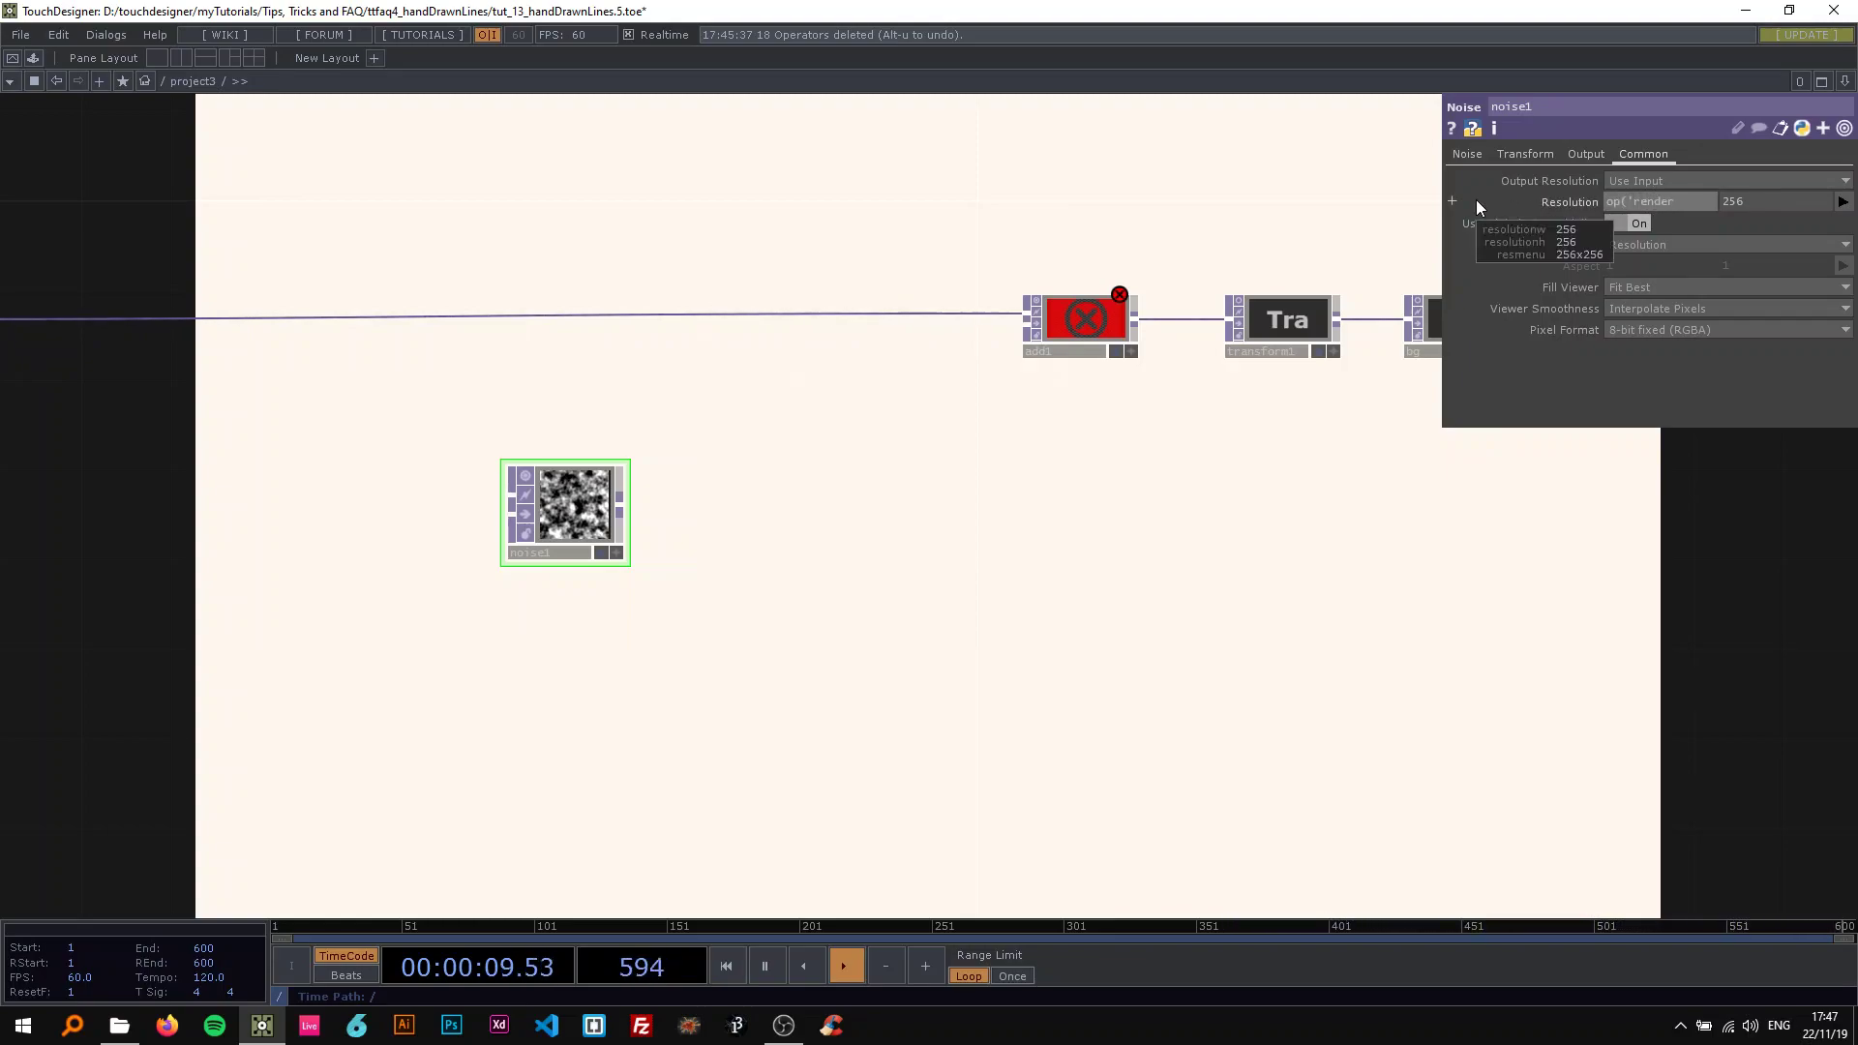
pyautogui.write("1').width")
pyautogui.press('Return')
pyautogui.write("op('render1').width")
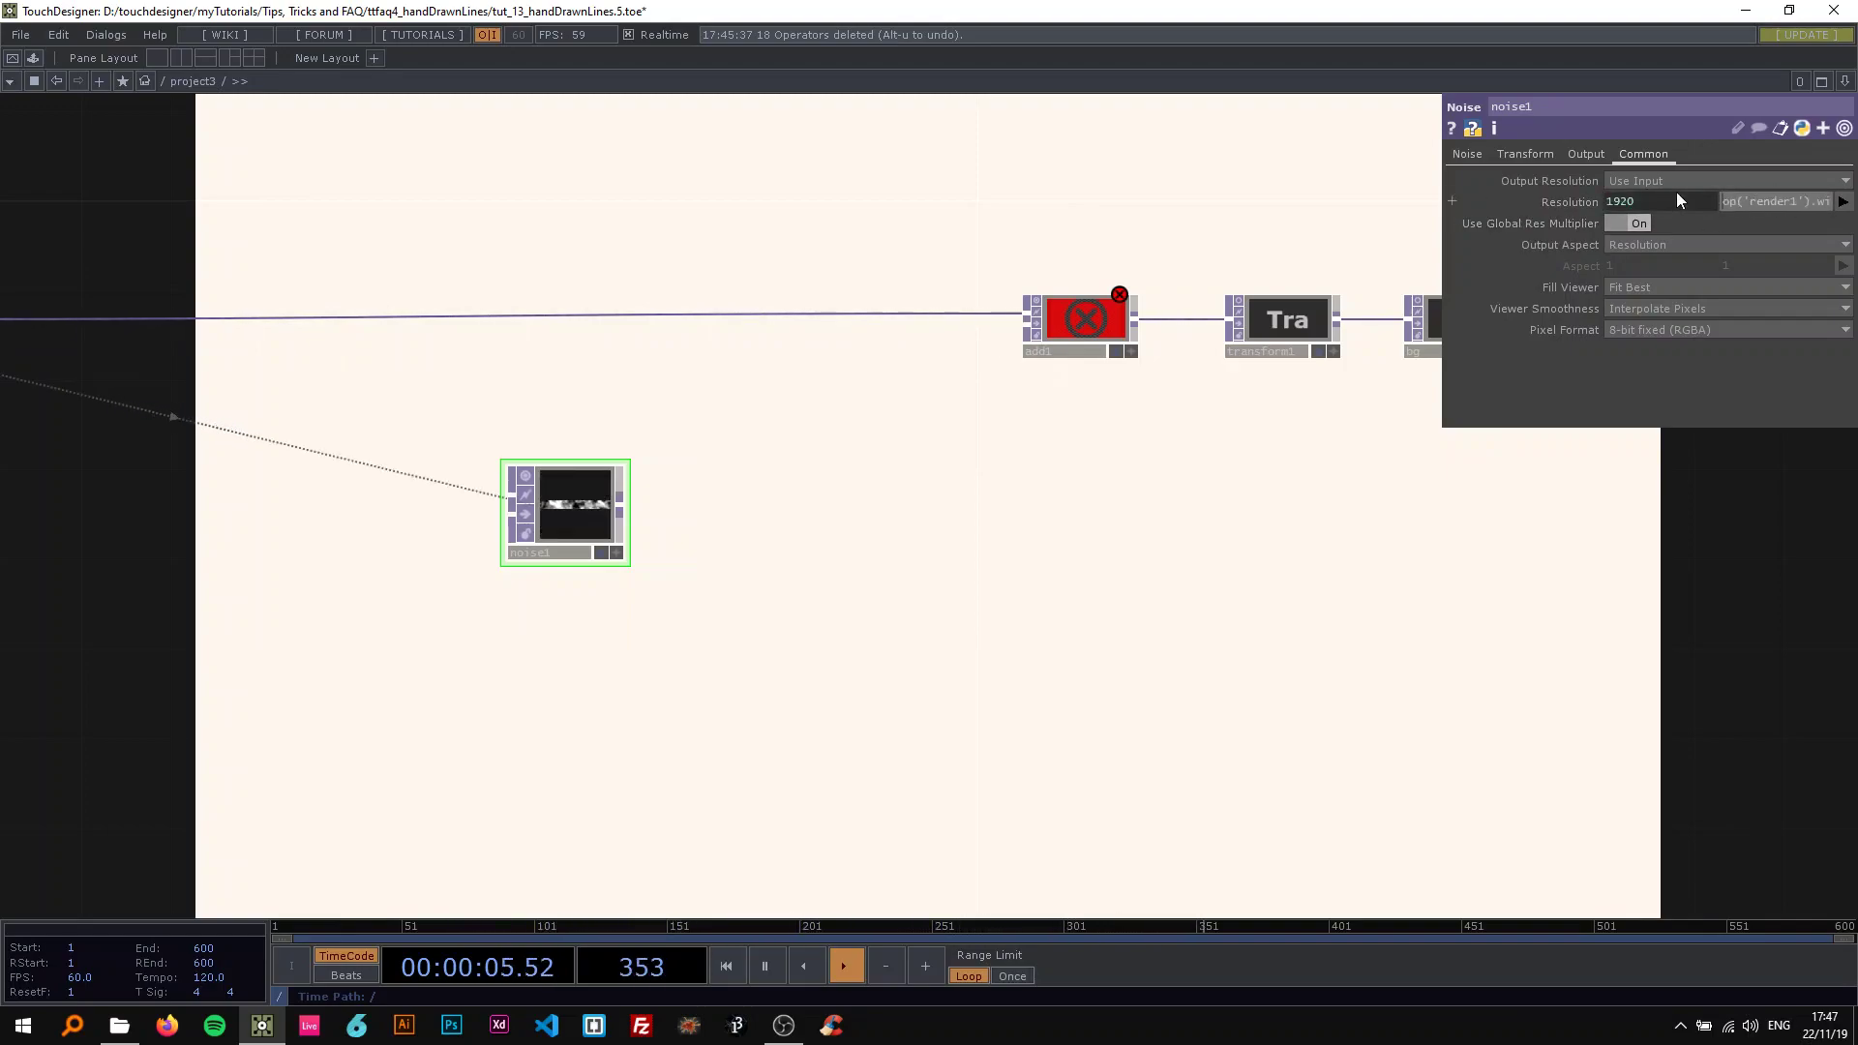
pyautogui.click(1558, 200)
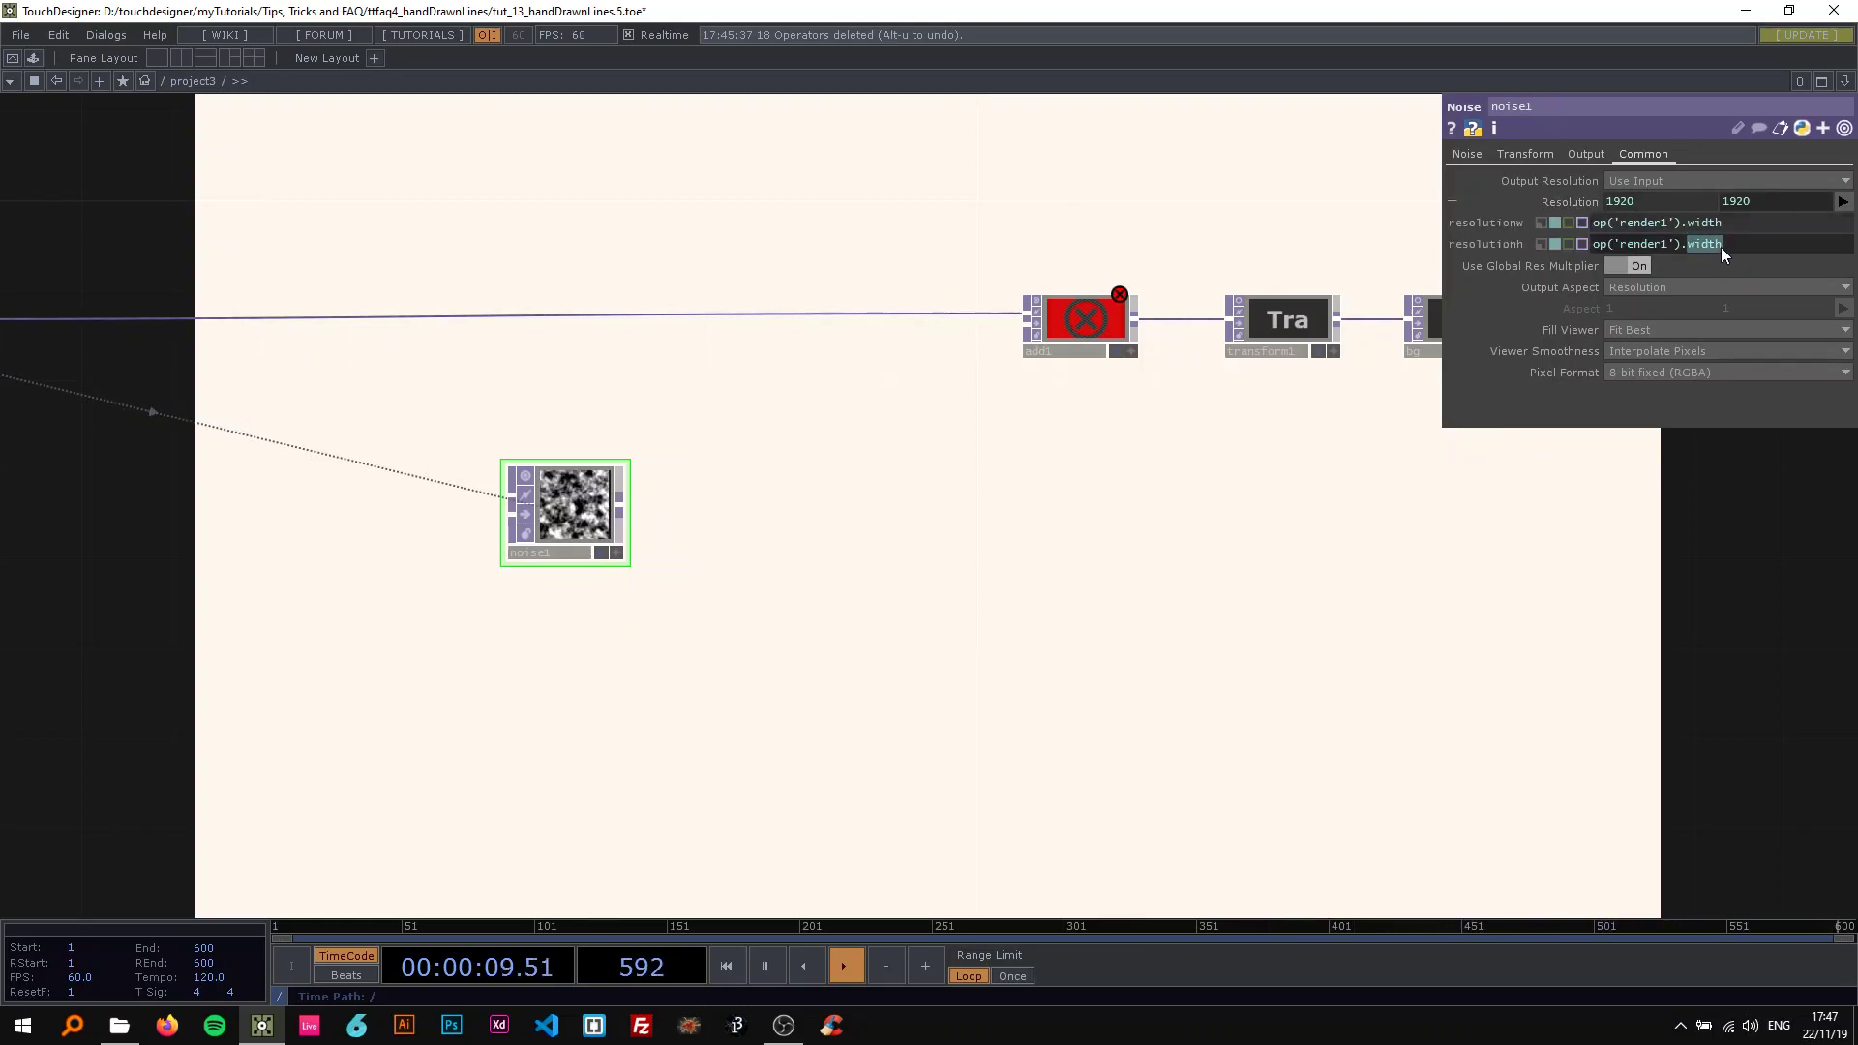
pyautogui.write('height')
pyautogui.press('Return')
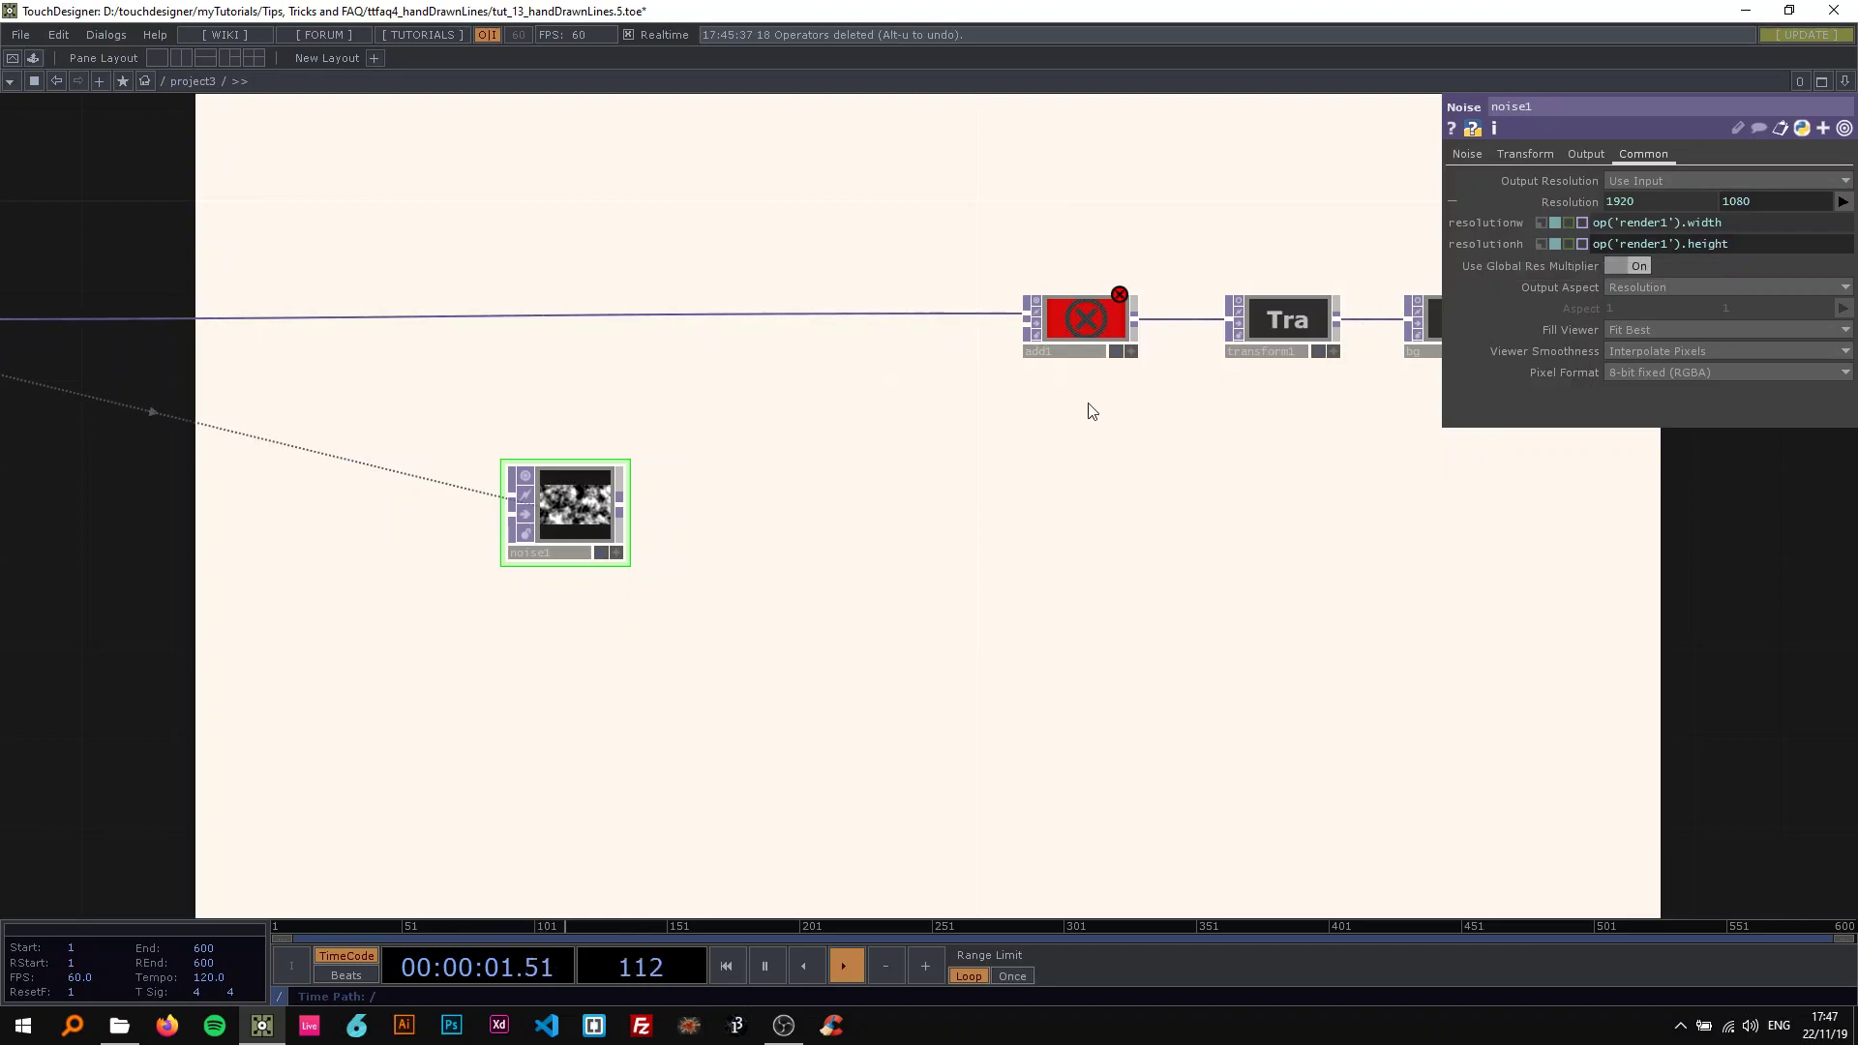
# Set noise1's noise type to Random (GPU).
pyautogui.click(1467, 154)
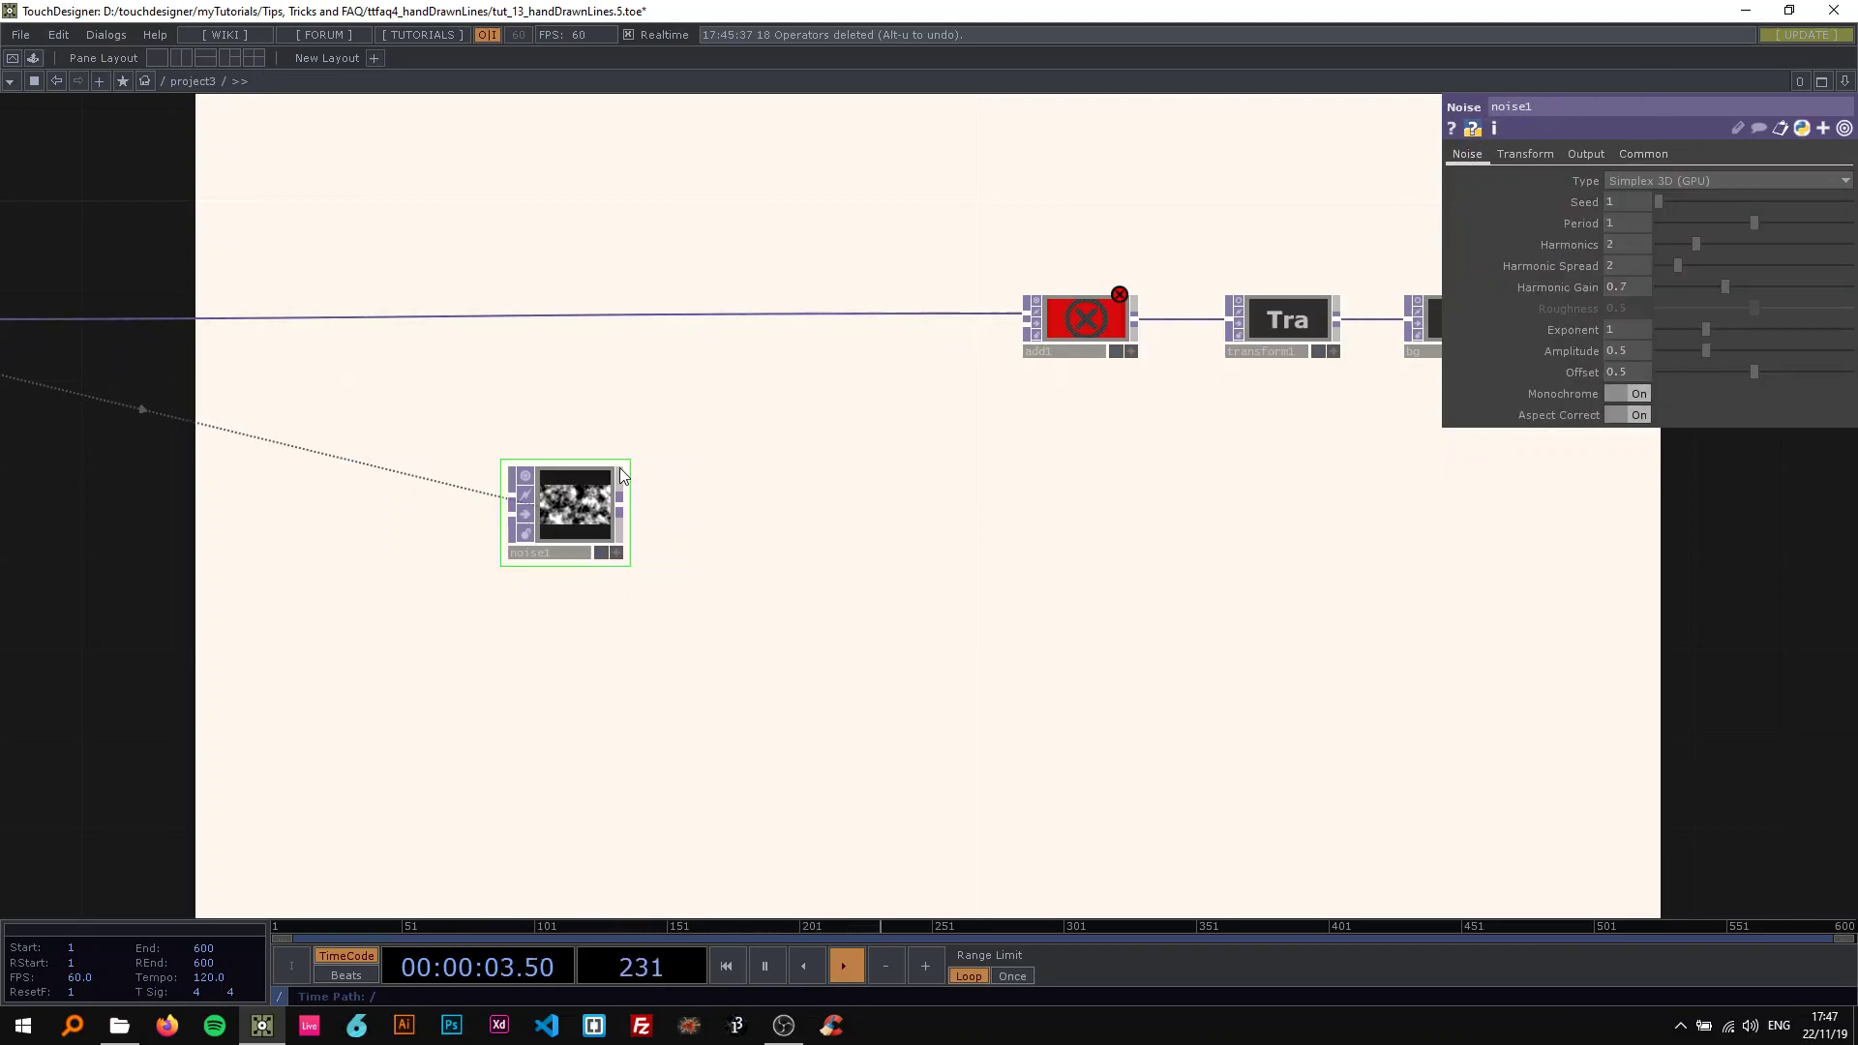
pyautogui.click(1645, 184)
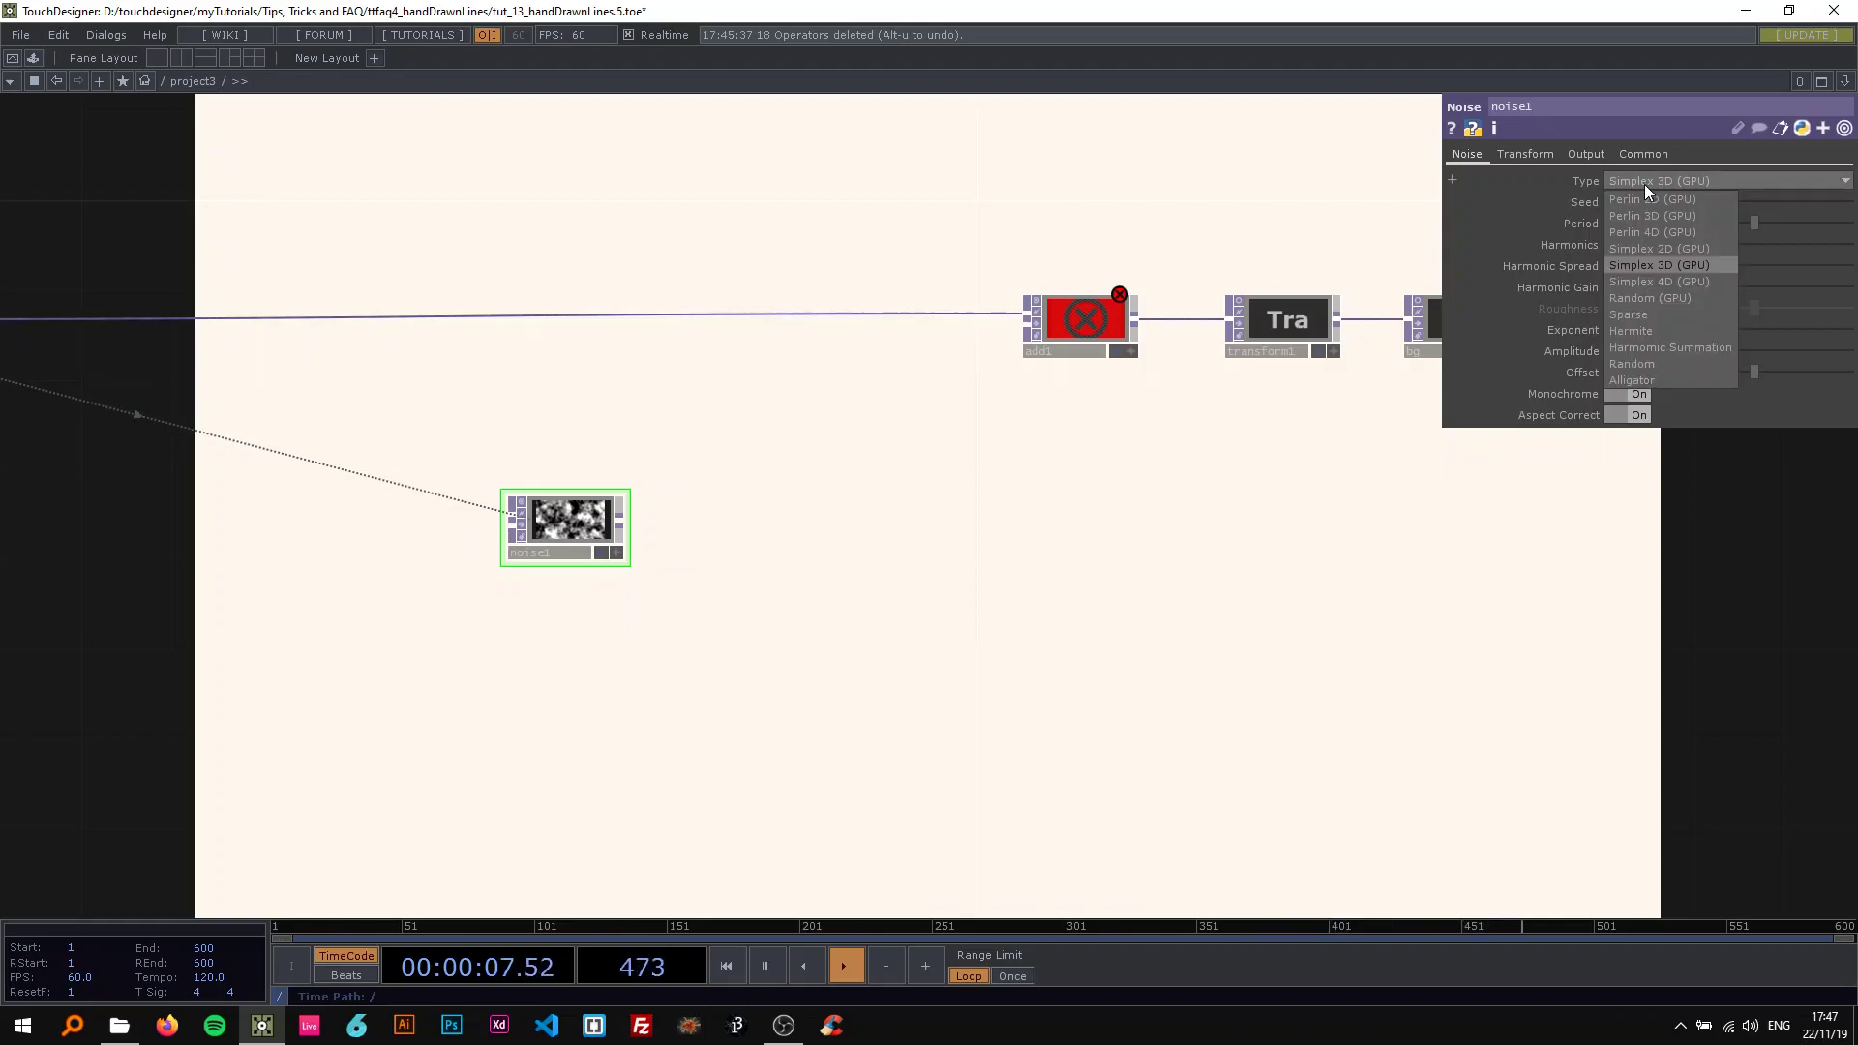
pyautogui.click(1657, 298)
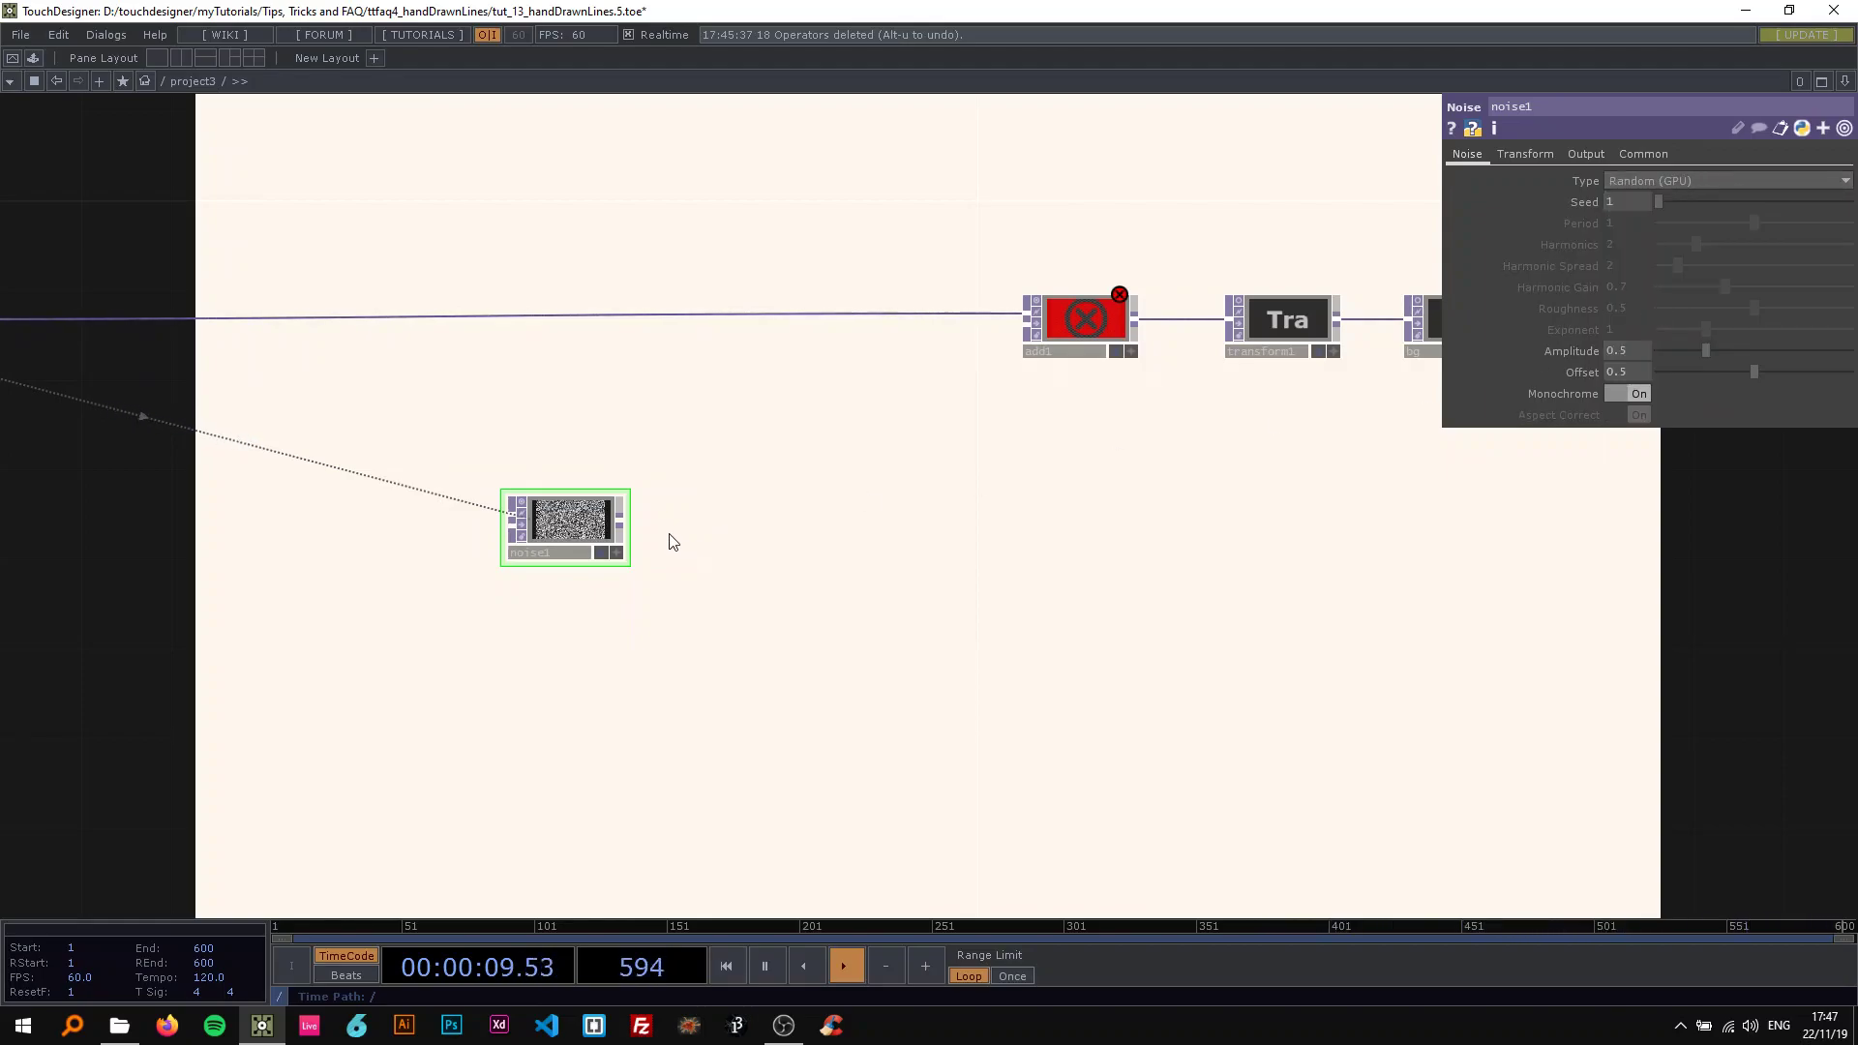
pyautogui.press('Tab')
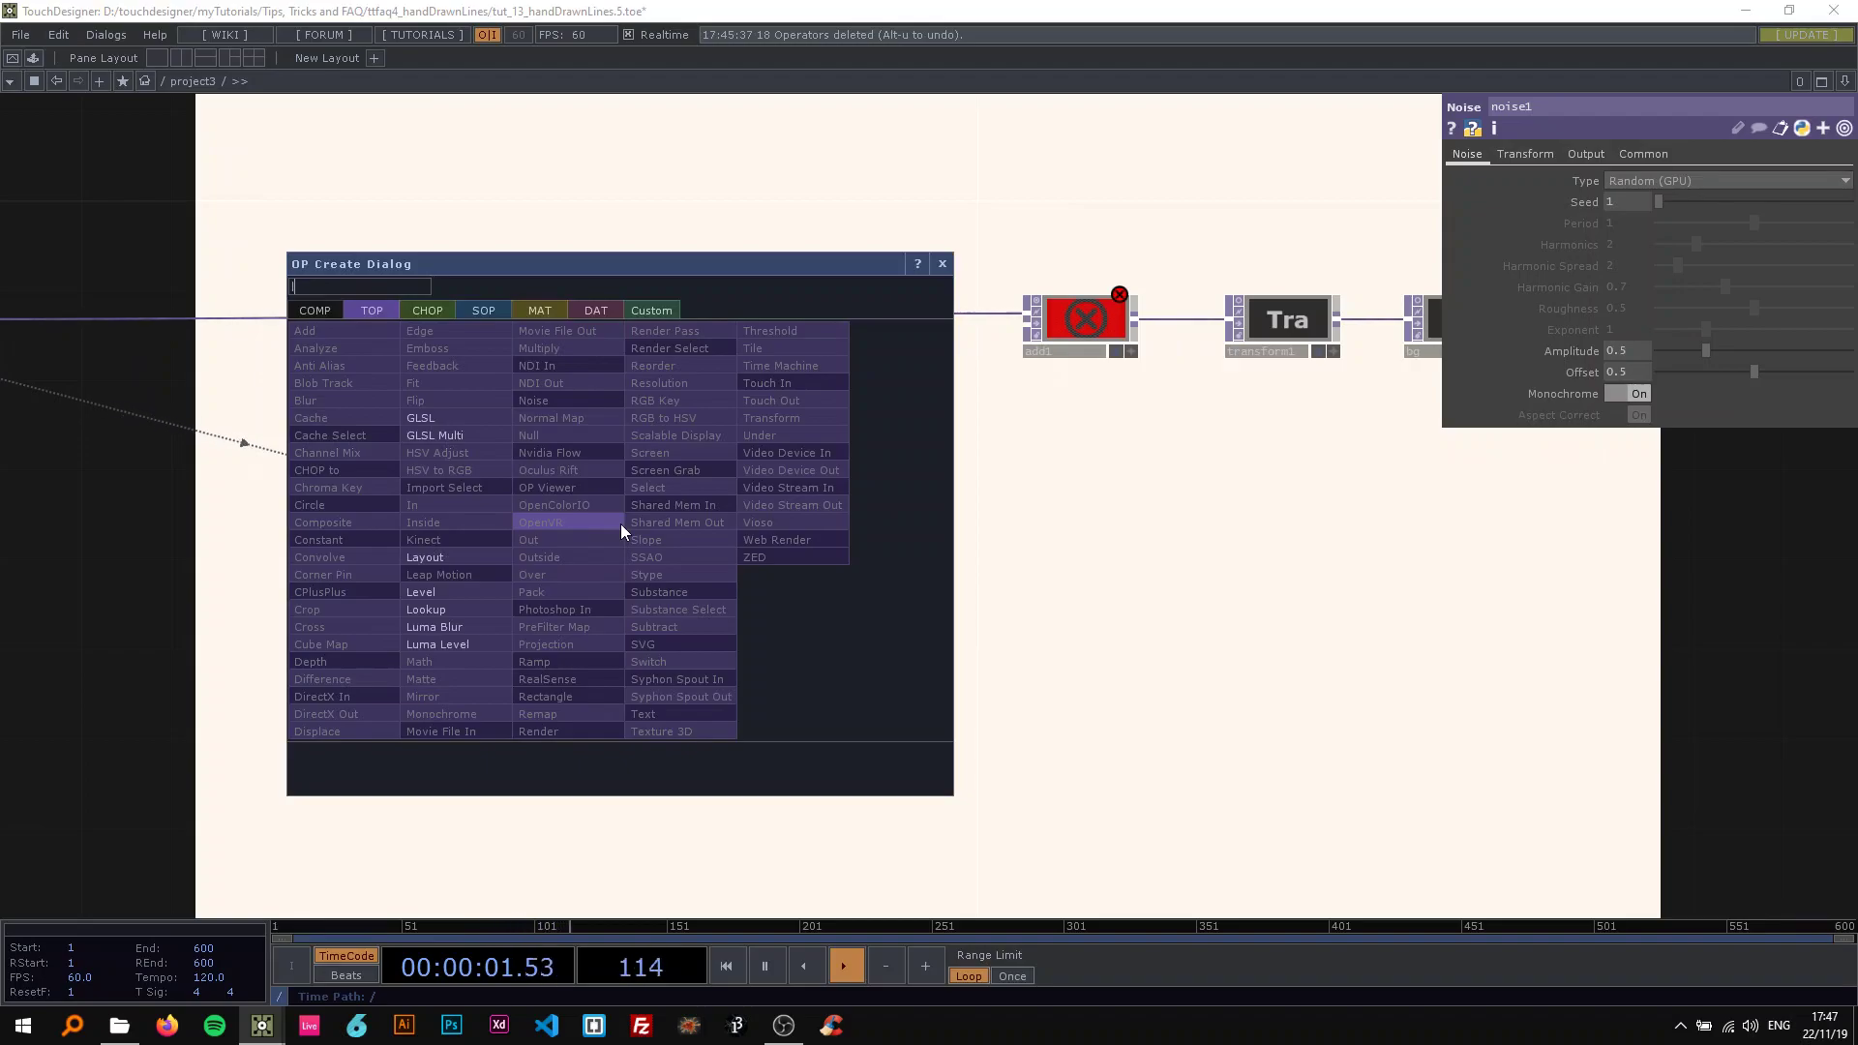
# Add a Level TOP after noise1, wire it into add1, and set its opacity to 0.1.
pyautogui.click(473, 591)
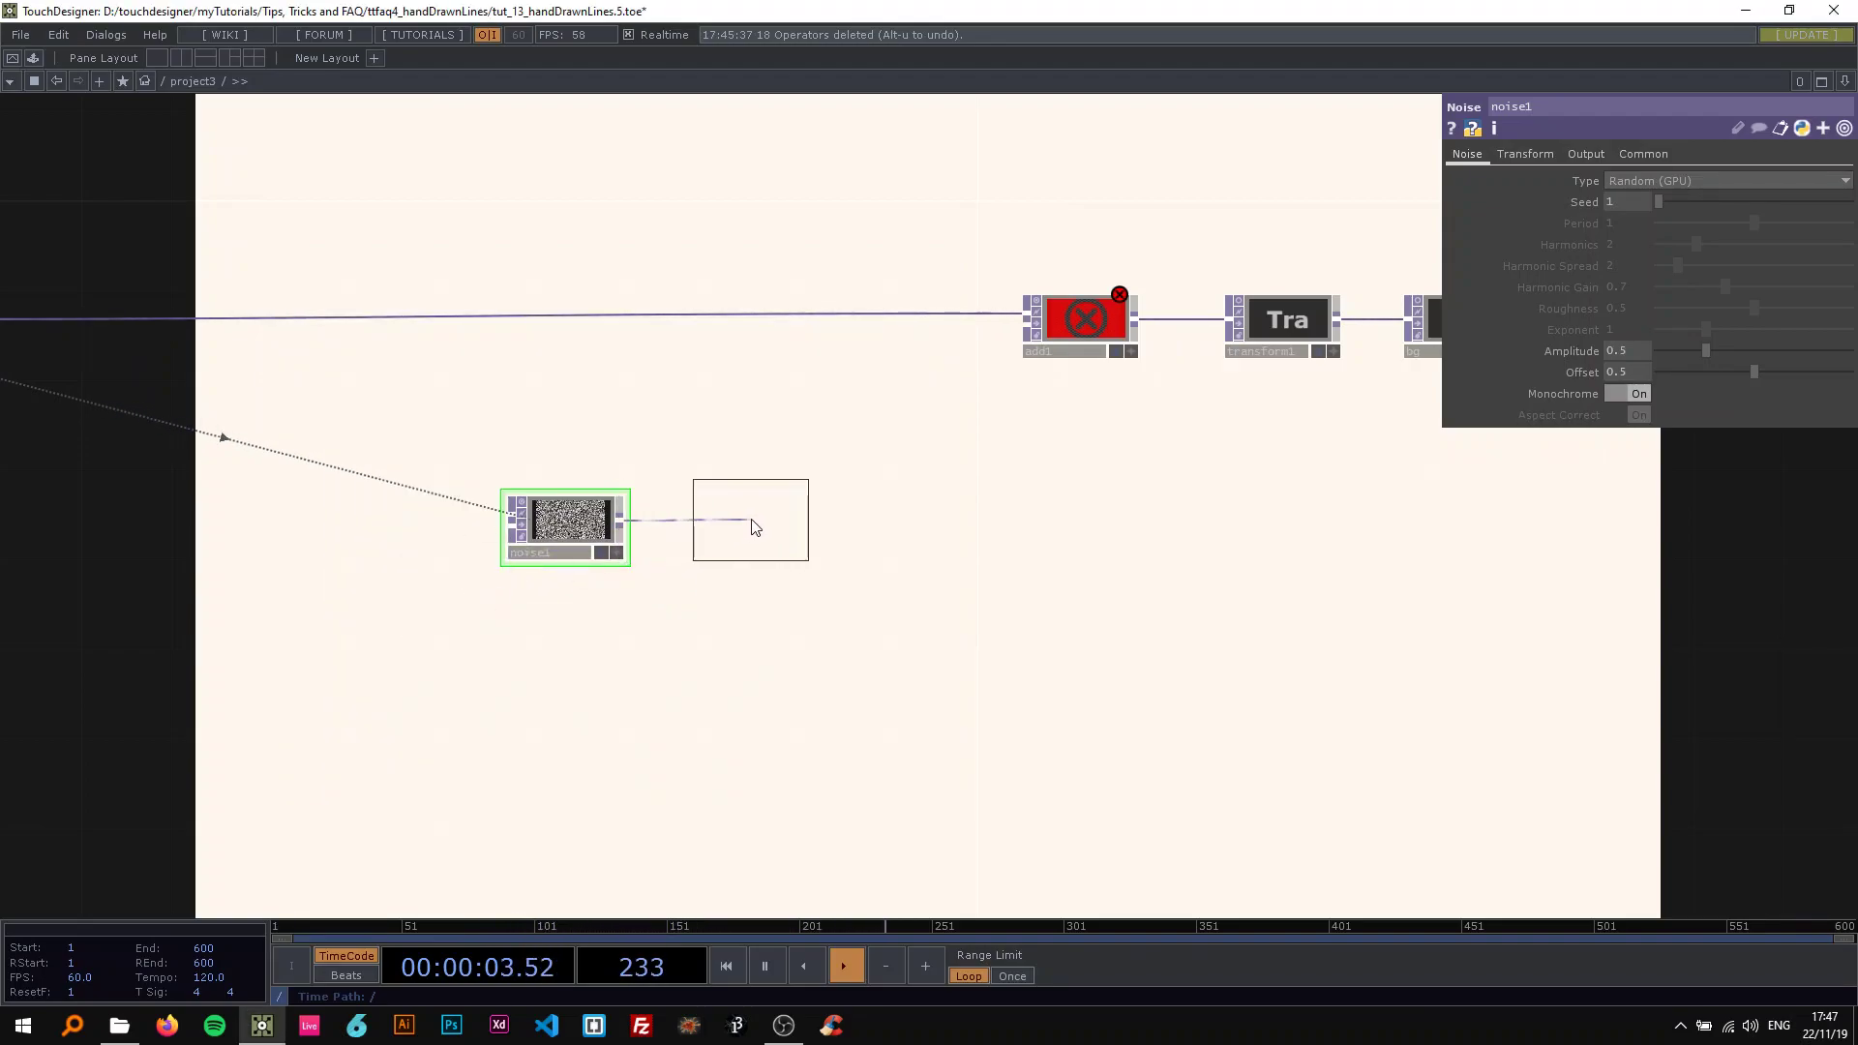
pyautogui.click(755, 527)
pyautogui.moveTo(800, 521); pyautogui.dragTo(1024, 320)
pyautogui.click(1632, 155)
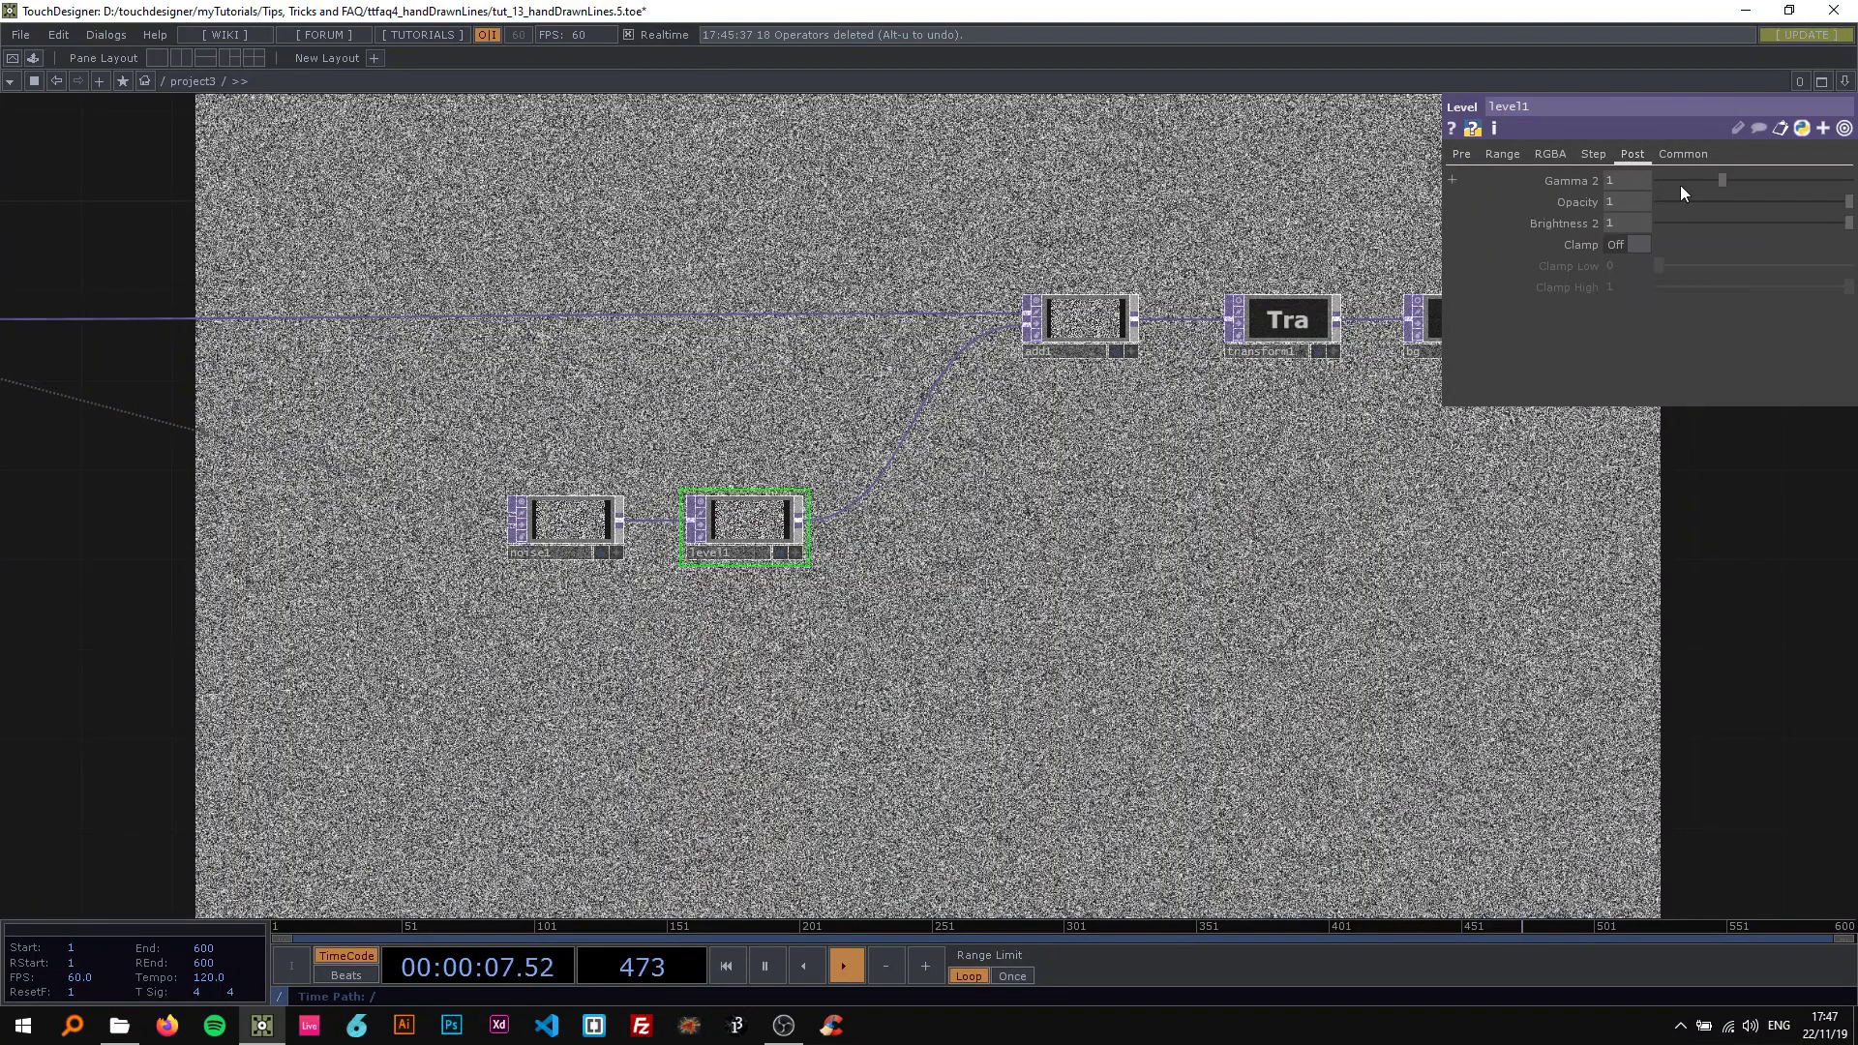
pyautogui.click(1611, 206)
pyautogui.write('.1')
pyautogui.press('Return')
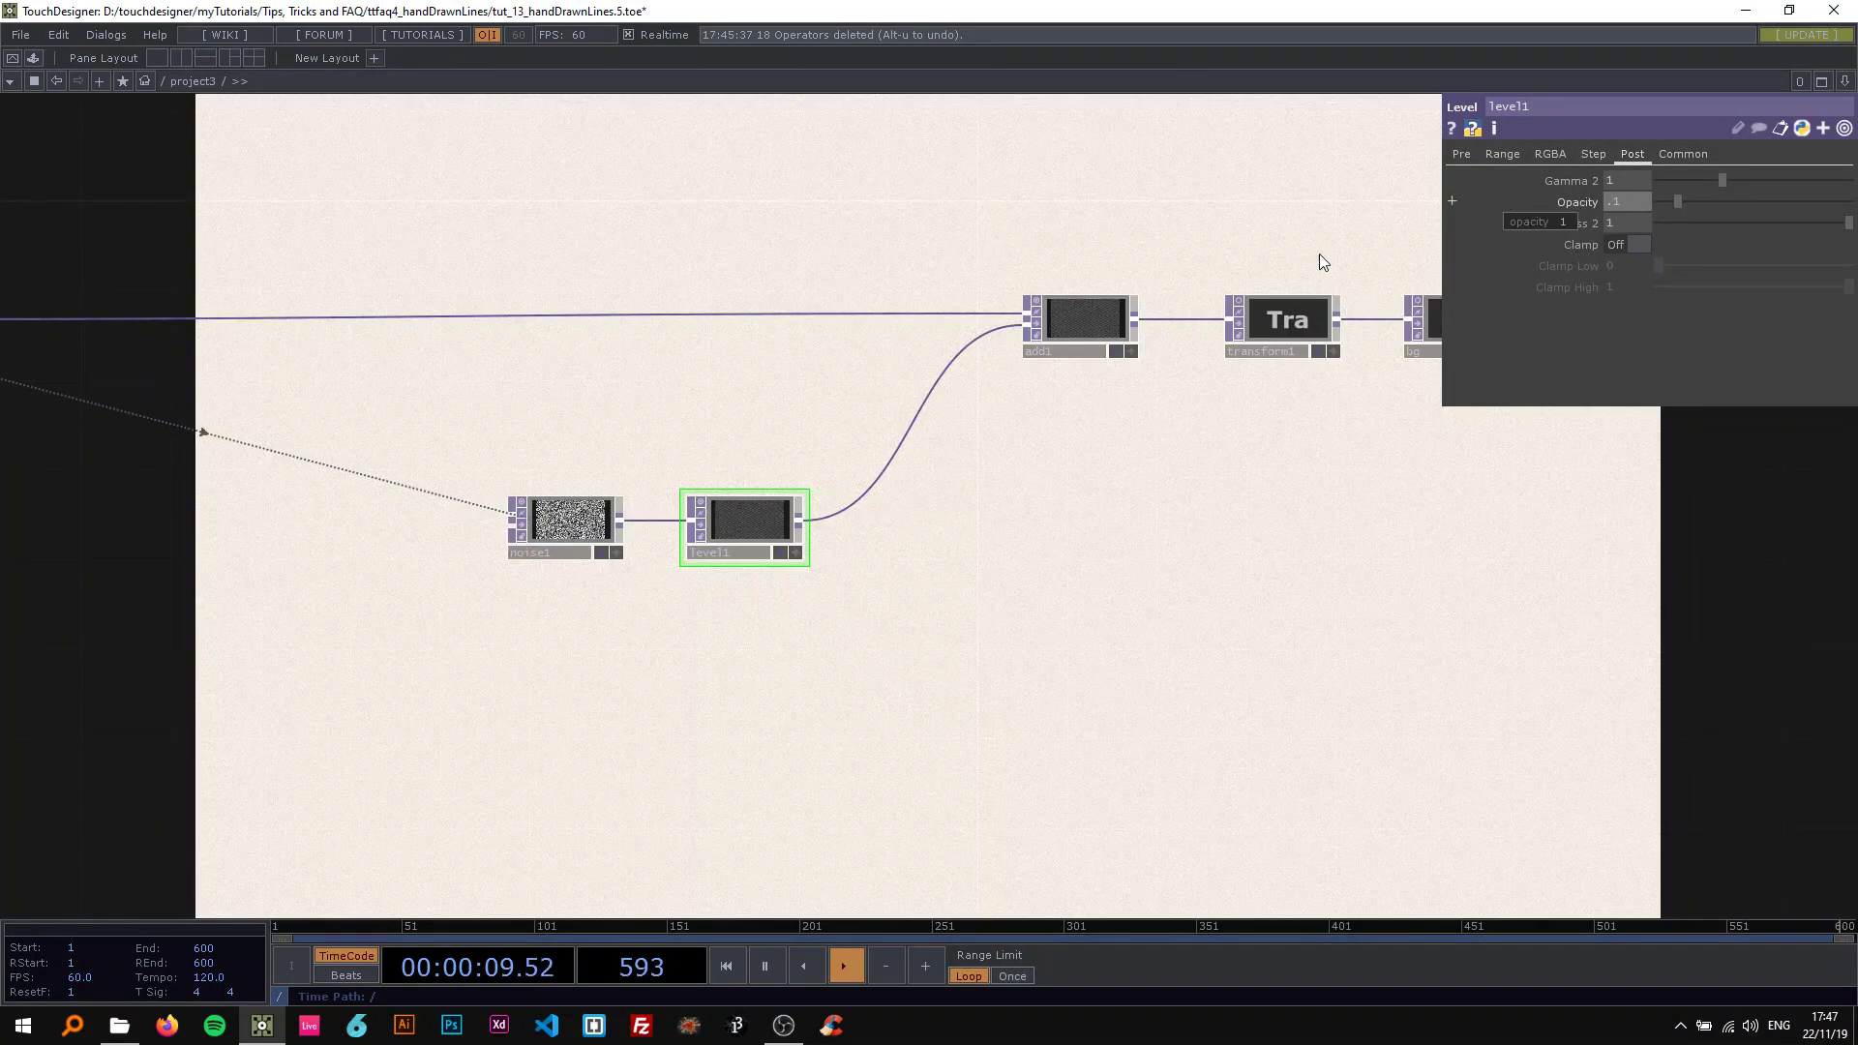
# Hide node viewers, move noise and level up and right, and bypass add1 to compare.
pyautogui.keyDown('shift'); pyautogui.click(700, 501); pyautogui.keyUp('shift')
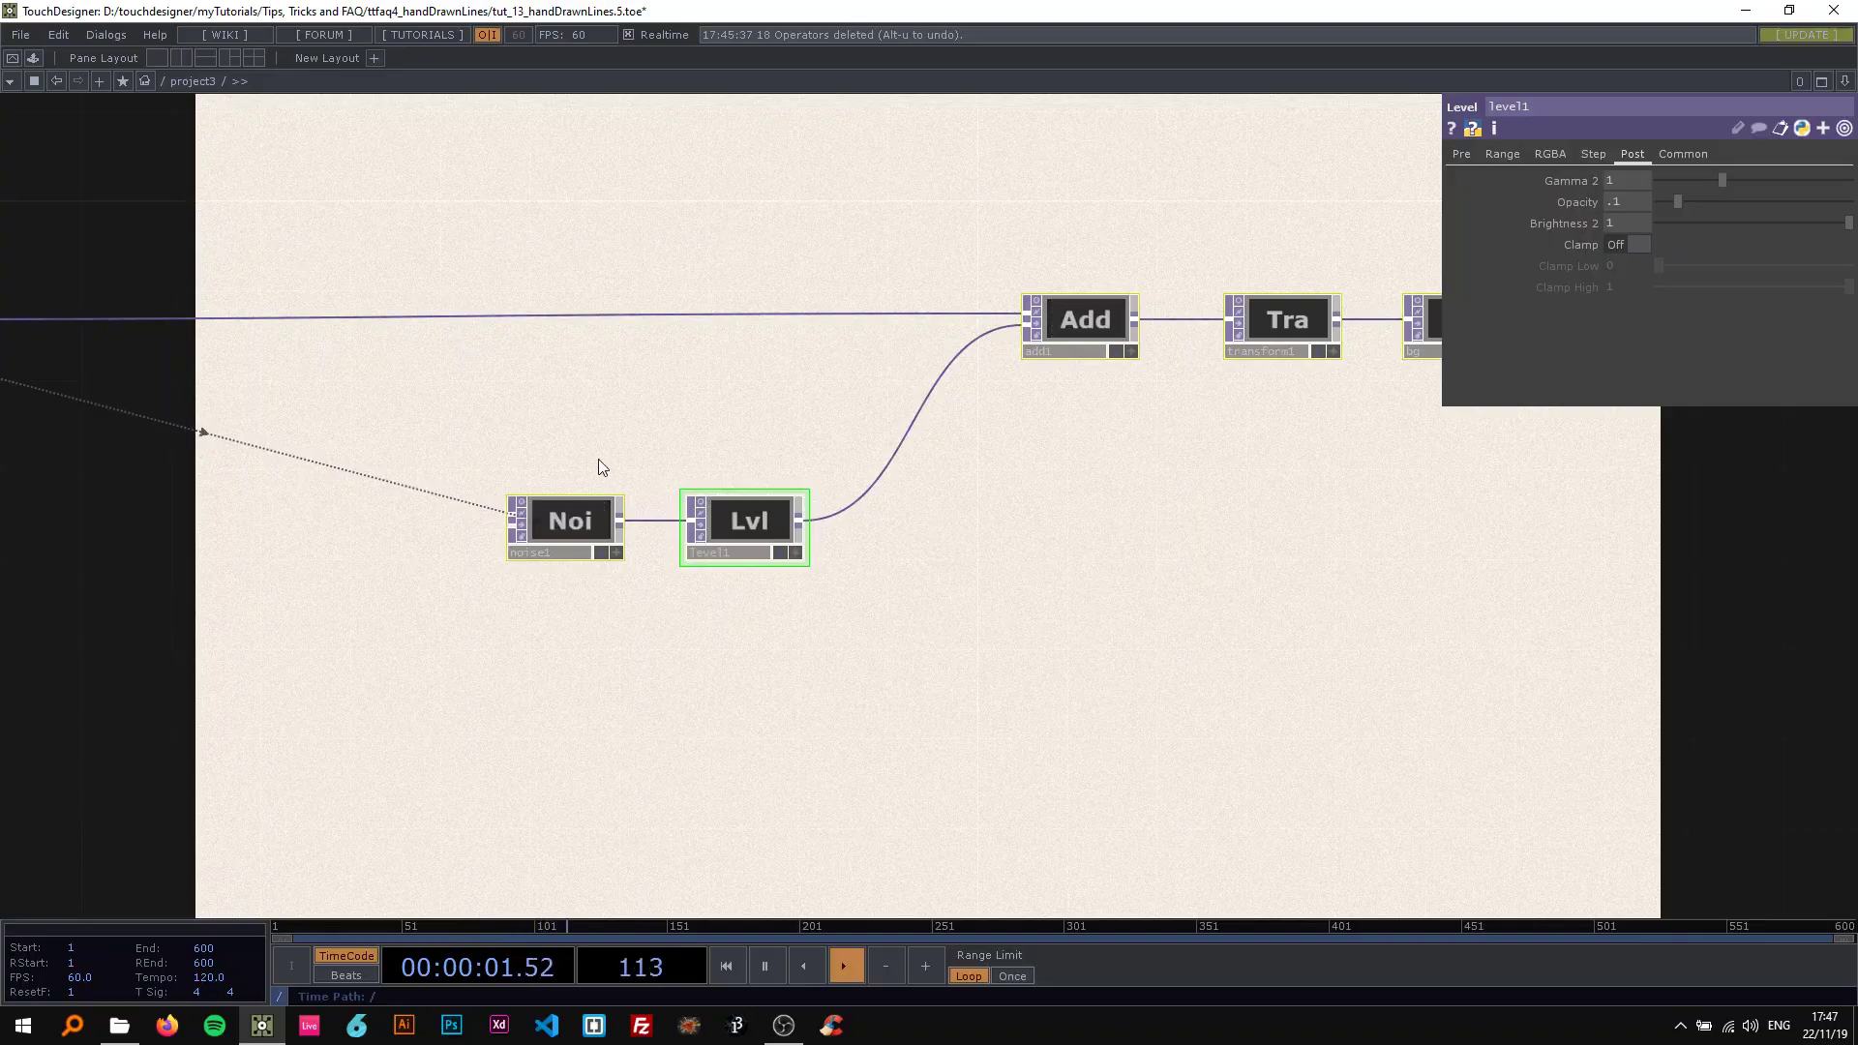
pyautogui.moveTo(556, 521); pyautogui.dragTo(599, 523)
pyautogui.moveTo(588, 469); pyautogui.dragTo(742, 513, button='right')
pyautogui.moveTo(743, 507); pyautogui.dragTo(877, 417)
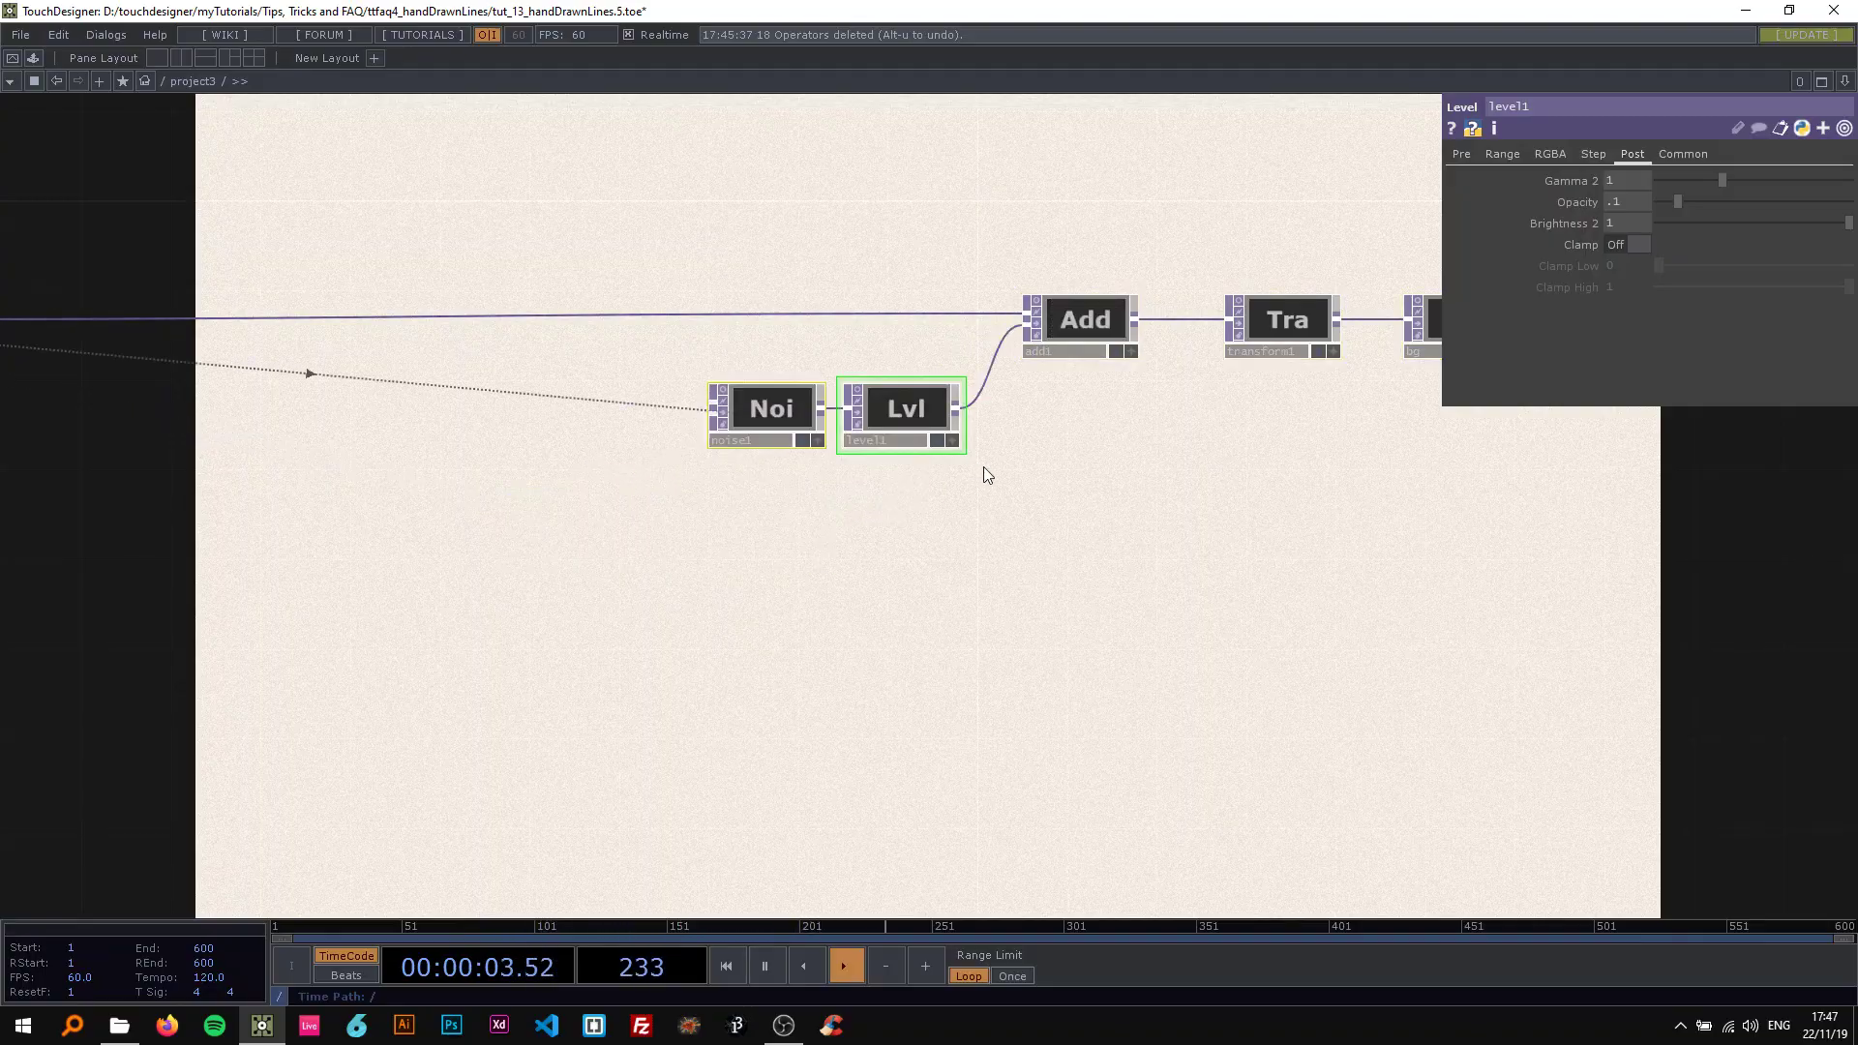
pyautogui.moveTo(943, 514); pyautogui.dragTo(1134, 505)
pyautogui.click(1231, 311)
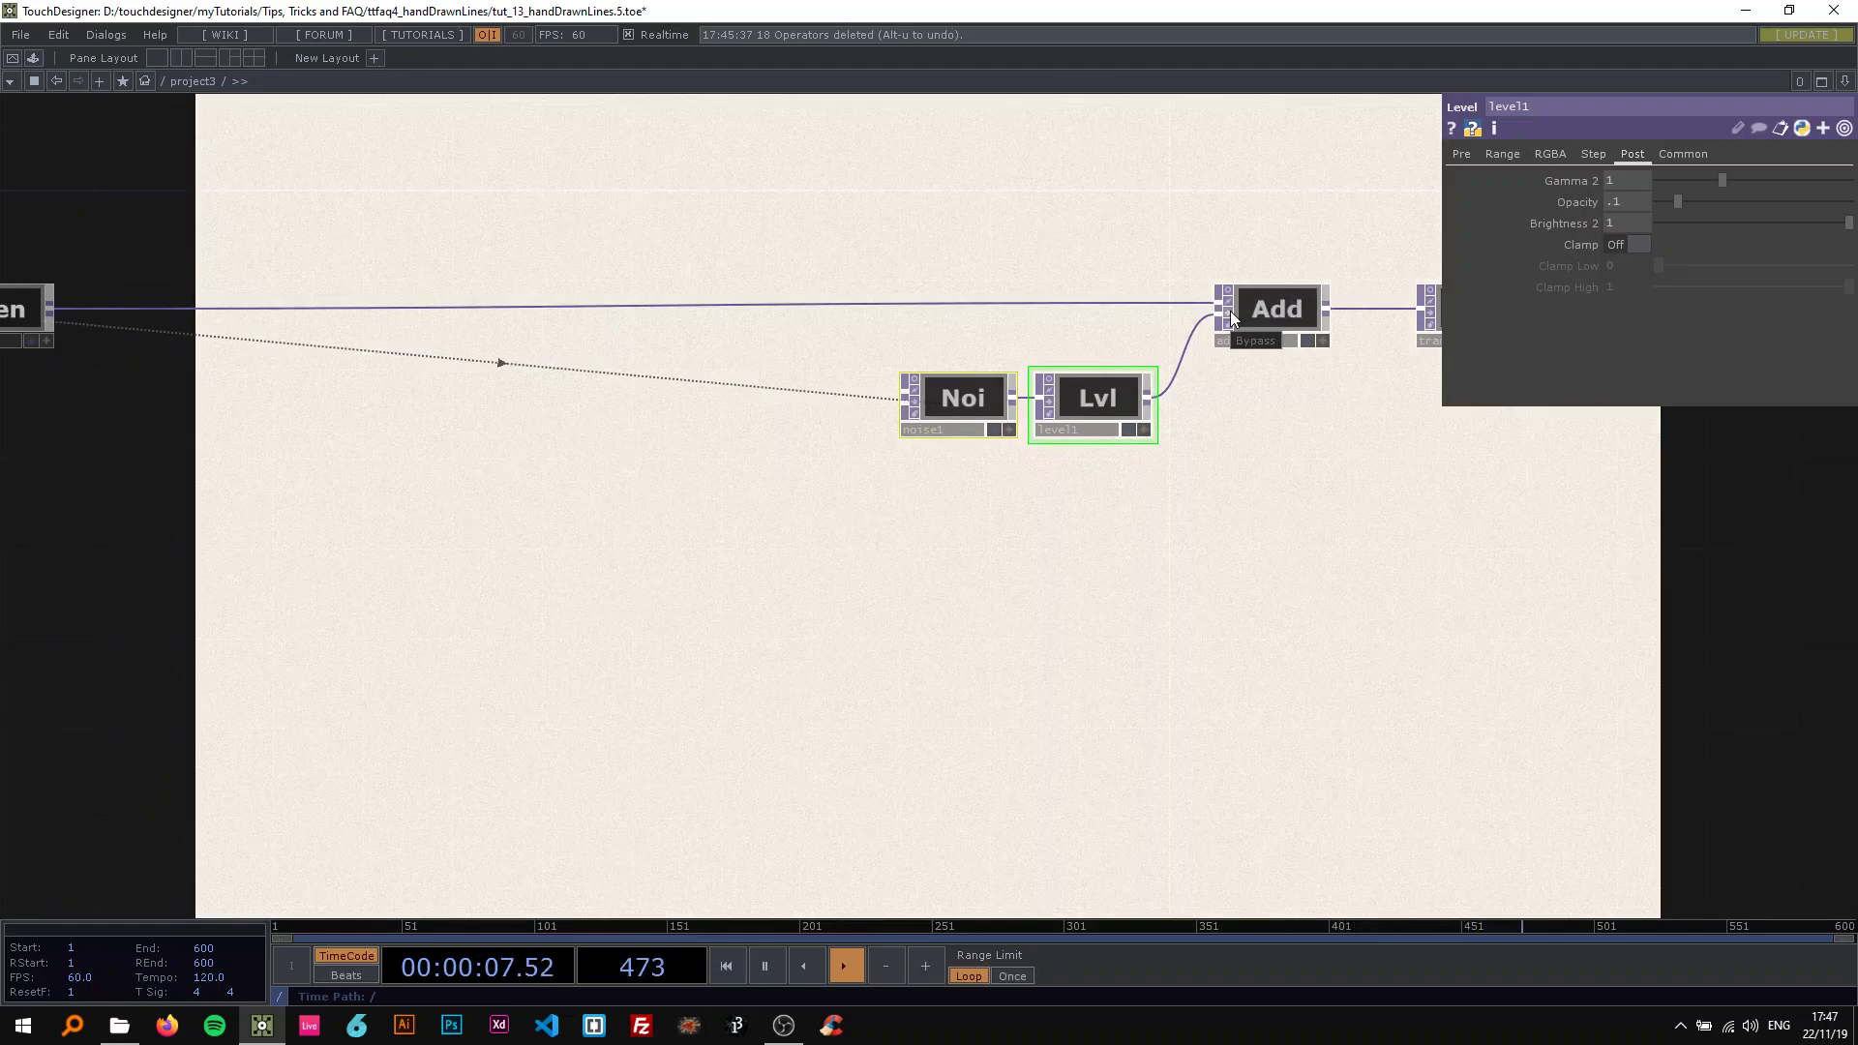
pyautogui.moveTo(567, 470); pyautogui.dragTo(892, 473)
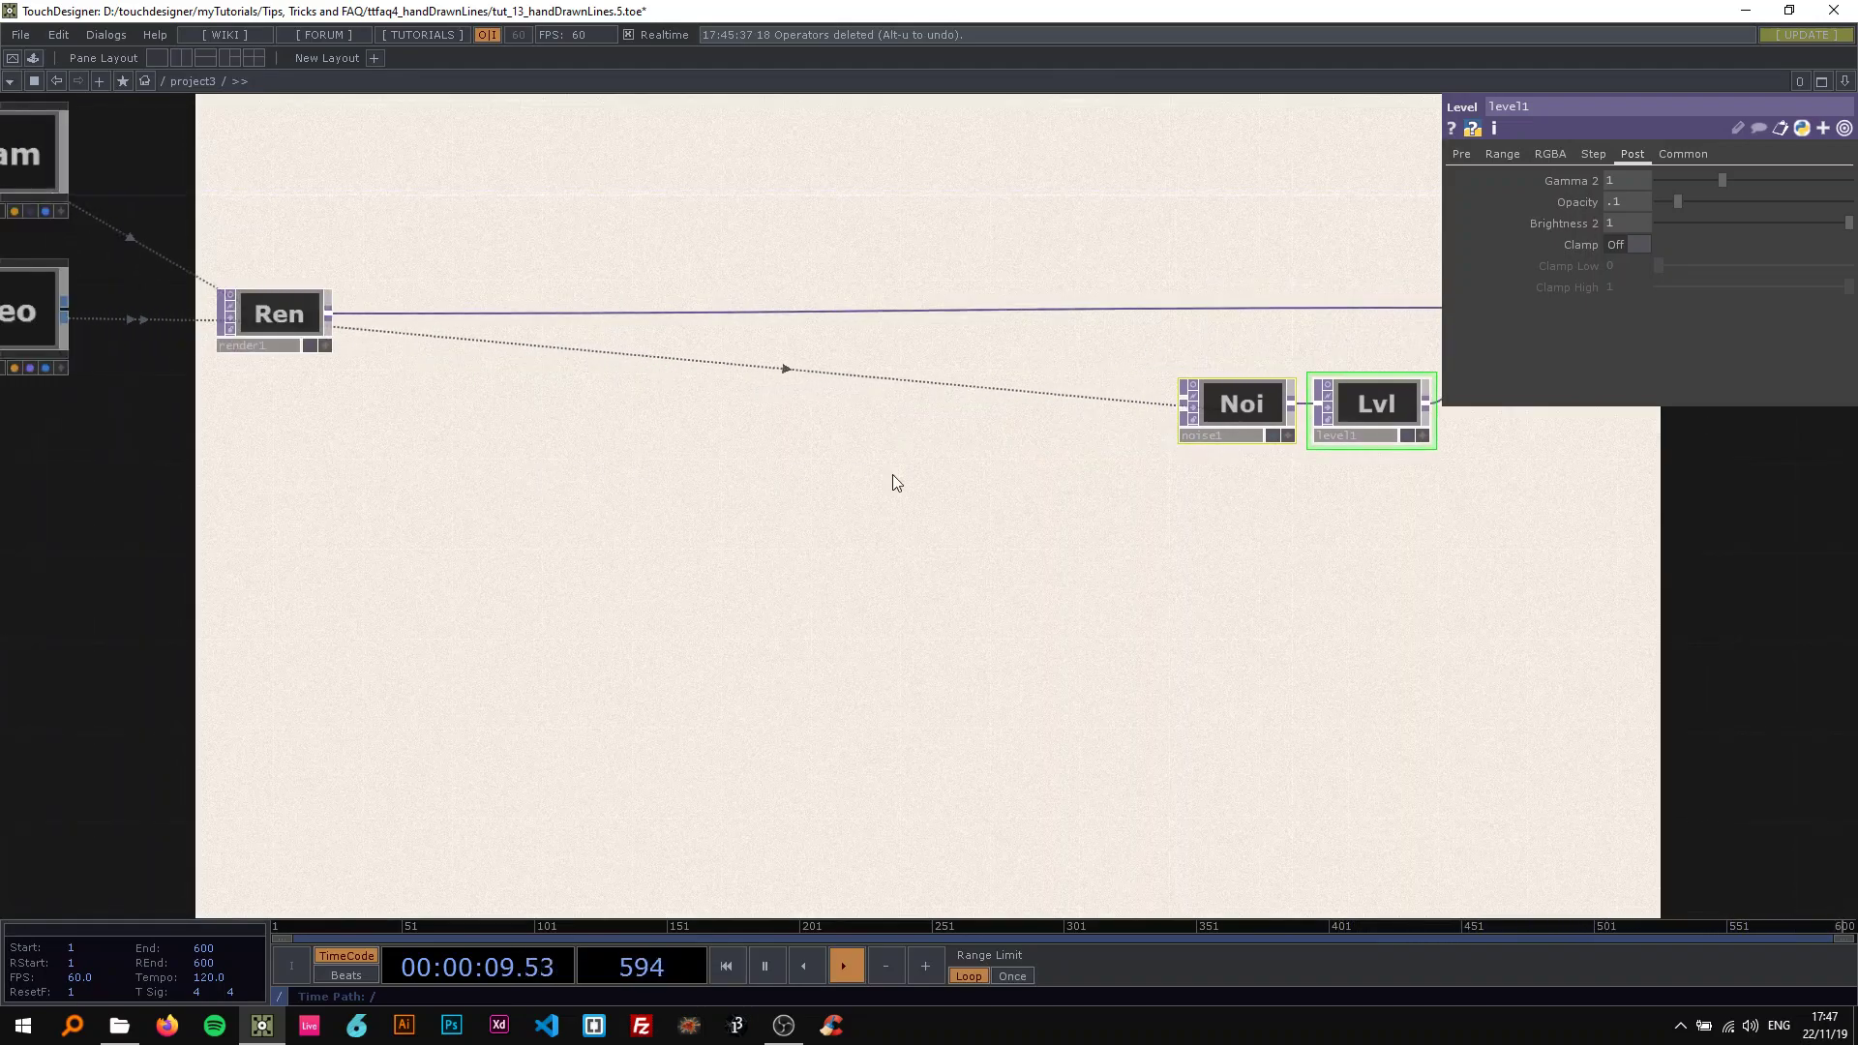
pyautogui.scroll(-4, 893, 470)
pyautogui.scroll(2, 736, 443)
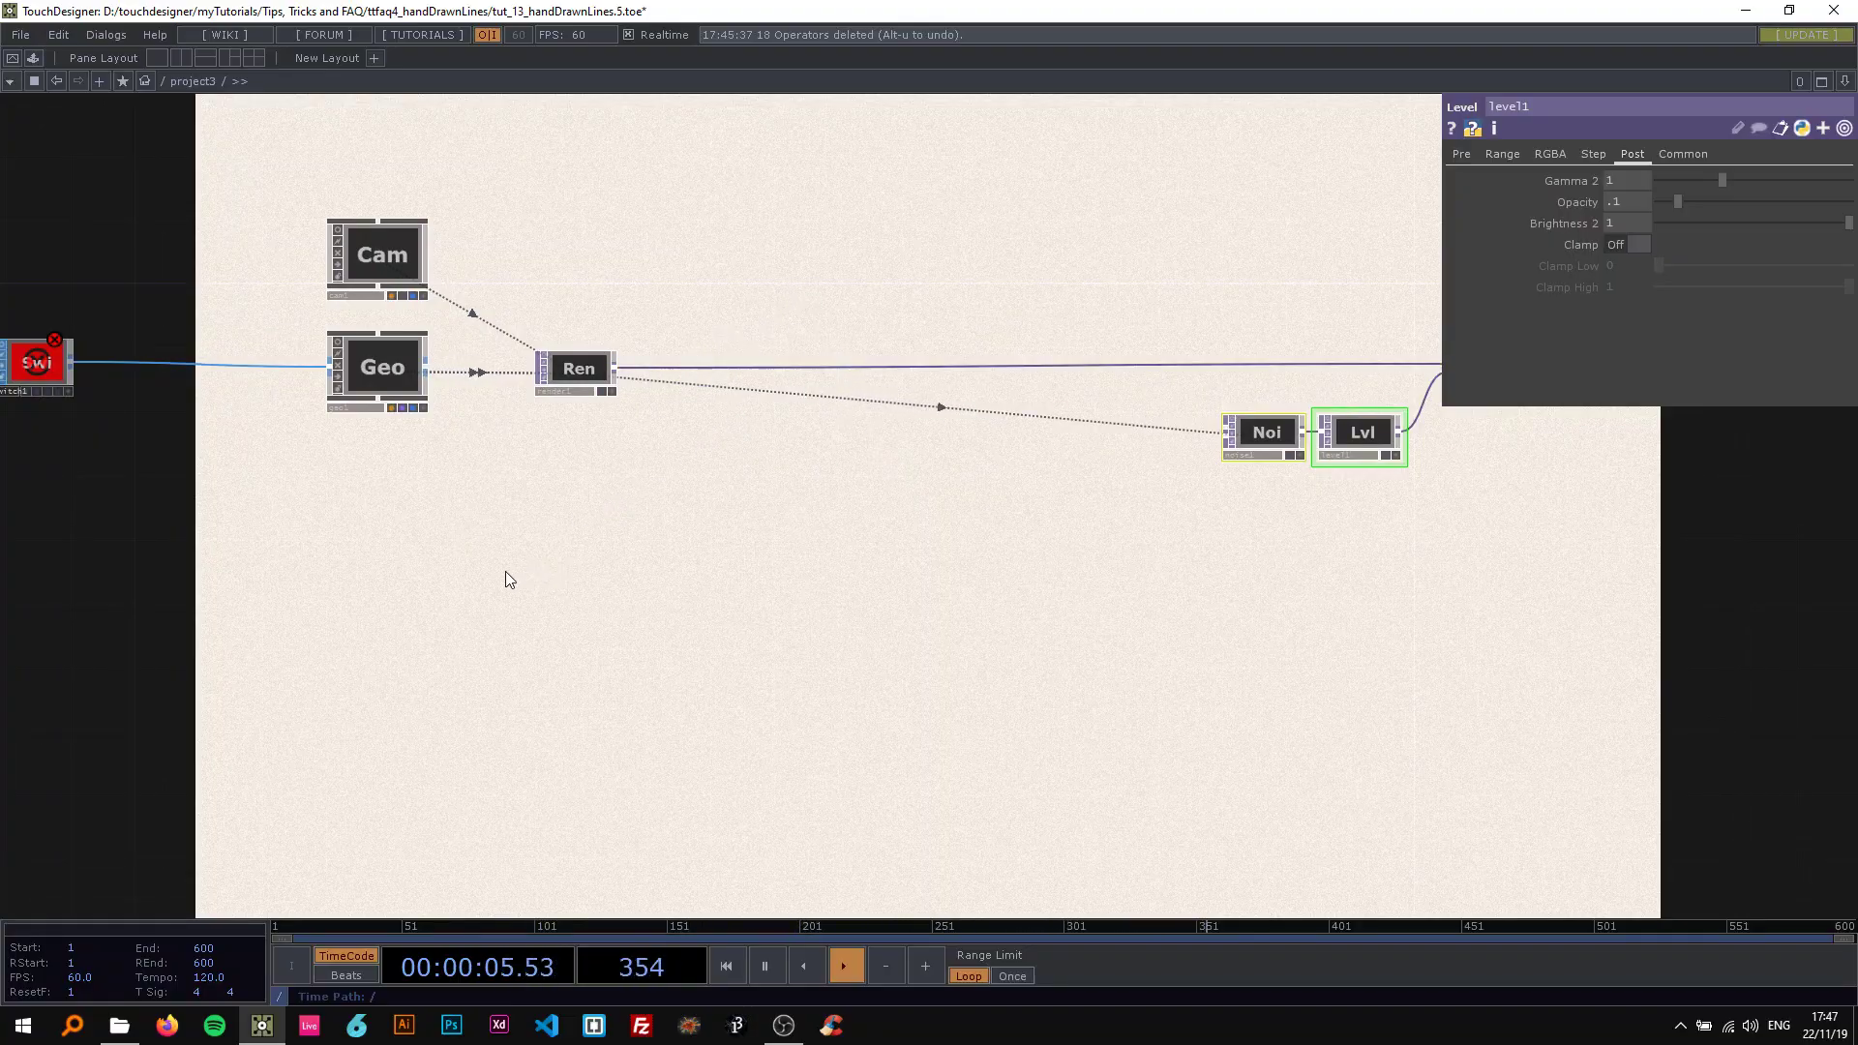
# Pan to the empty area left of the Switch node and bring up the operator chooser there.
pyautogui.moveTo(498, 565); pyautogui.dragTo(638, 571)
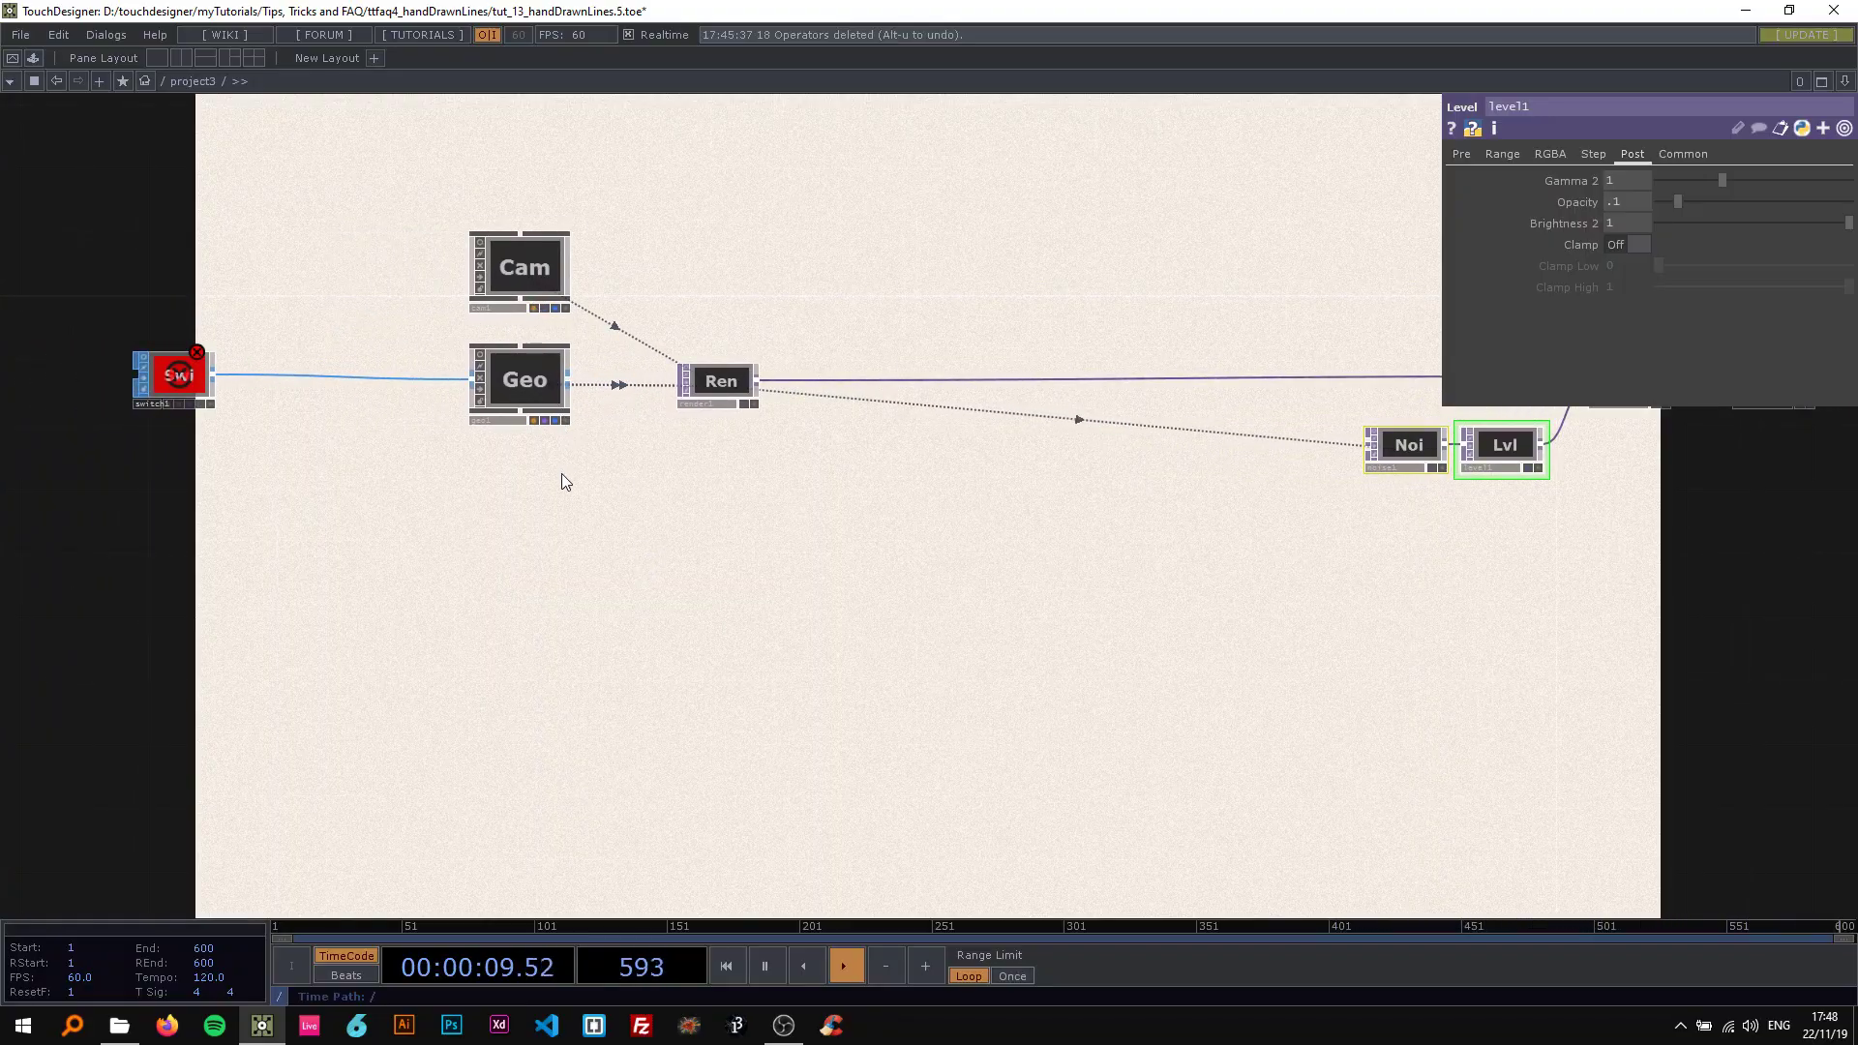
pyautogui.moveTo(592, 543); pyautogui.dragTo(1000, 555)
pyautogui.moveTo(605, 543); pyautogui.dragTo(875, 523)
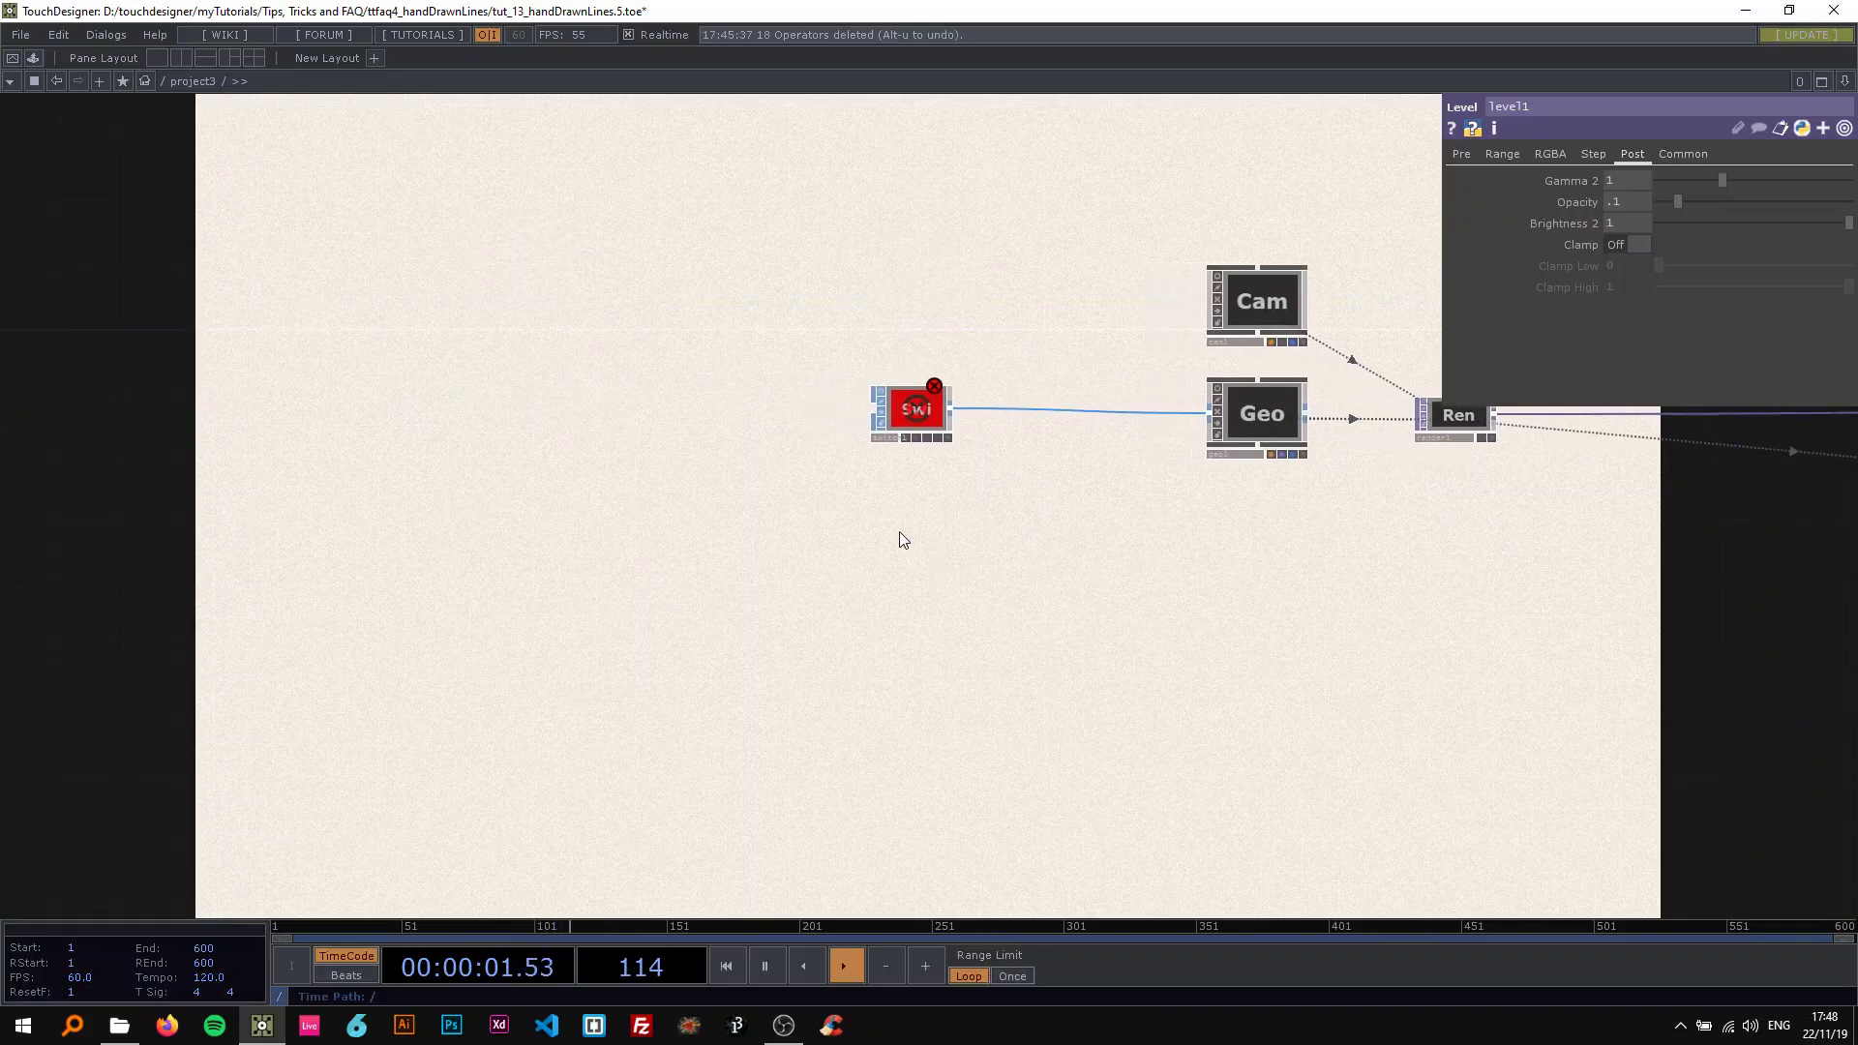
pyautogui.moveTo(677, 272); pyautogui.dragTo(727, 273)
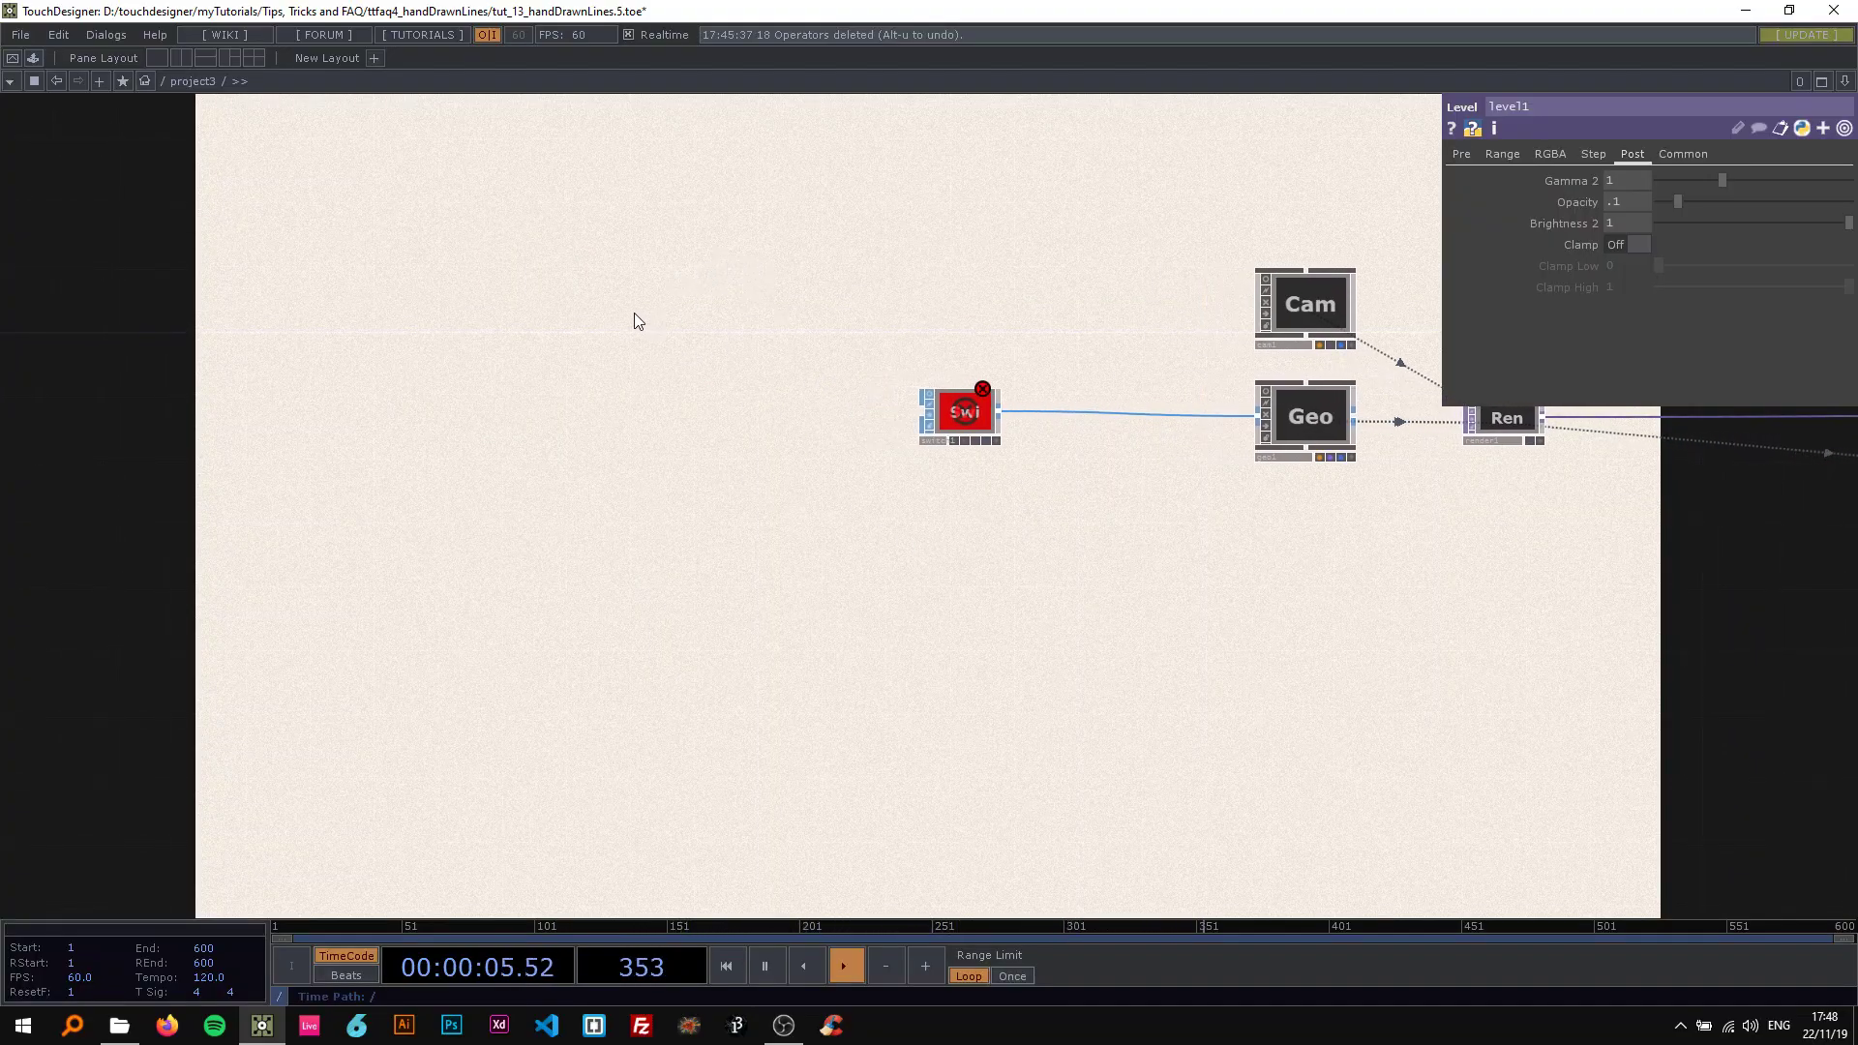
pyautogui.scroll(2, 634, 314)
pyautogui.press('Tab')
# Add a Line SOP and set its Point A X to 0.1.
pyautogui.write('li')
pyautogui.click(443, 112)
pyautogui.click(503, 169)
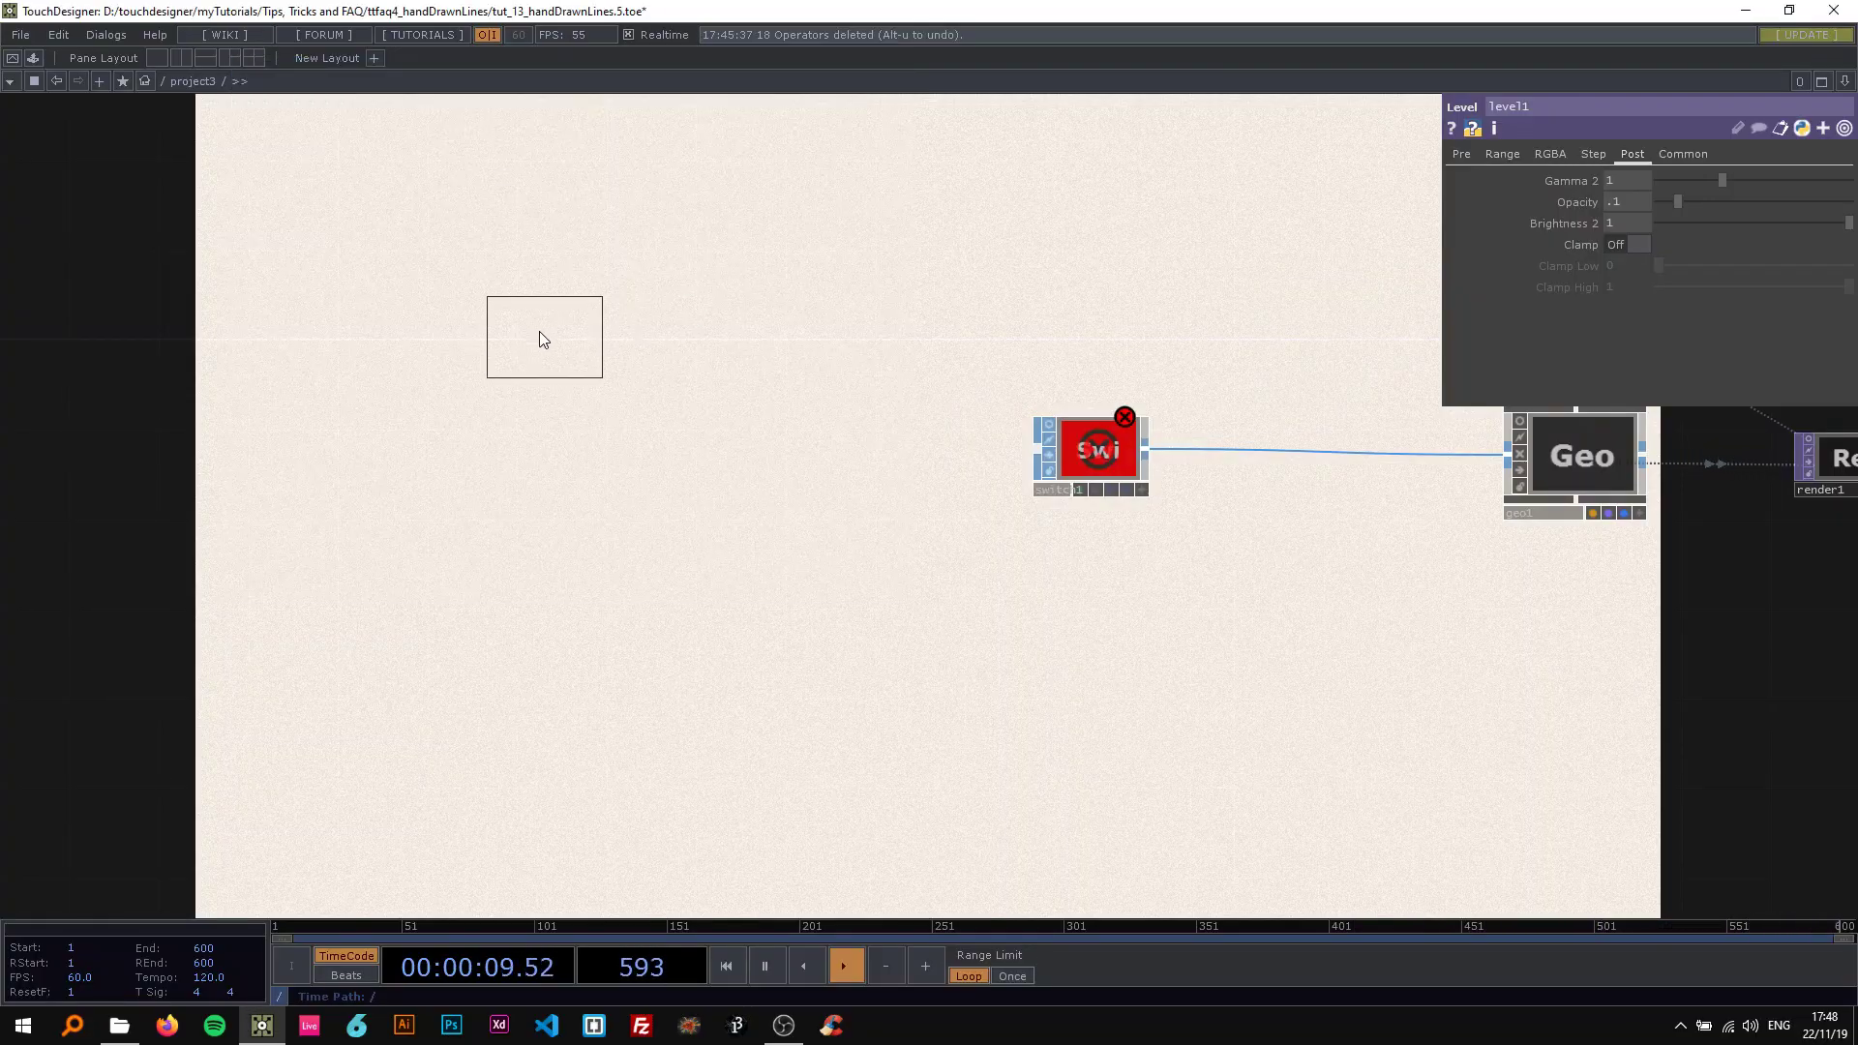
pyautogui.click(460, 295)
pyautogui.moveTo(617, 401); pyautogui.dragTo(728, 411)
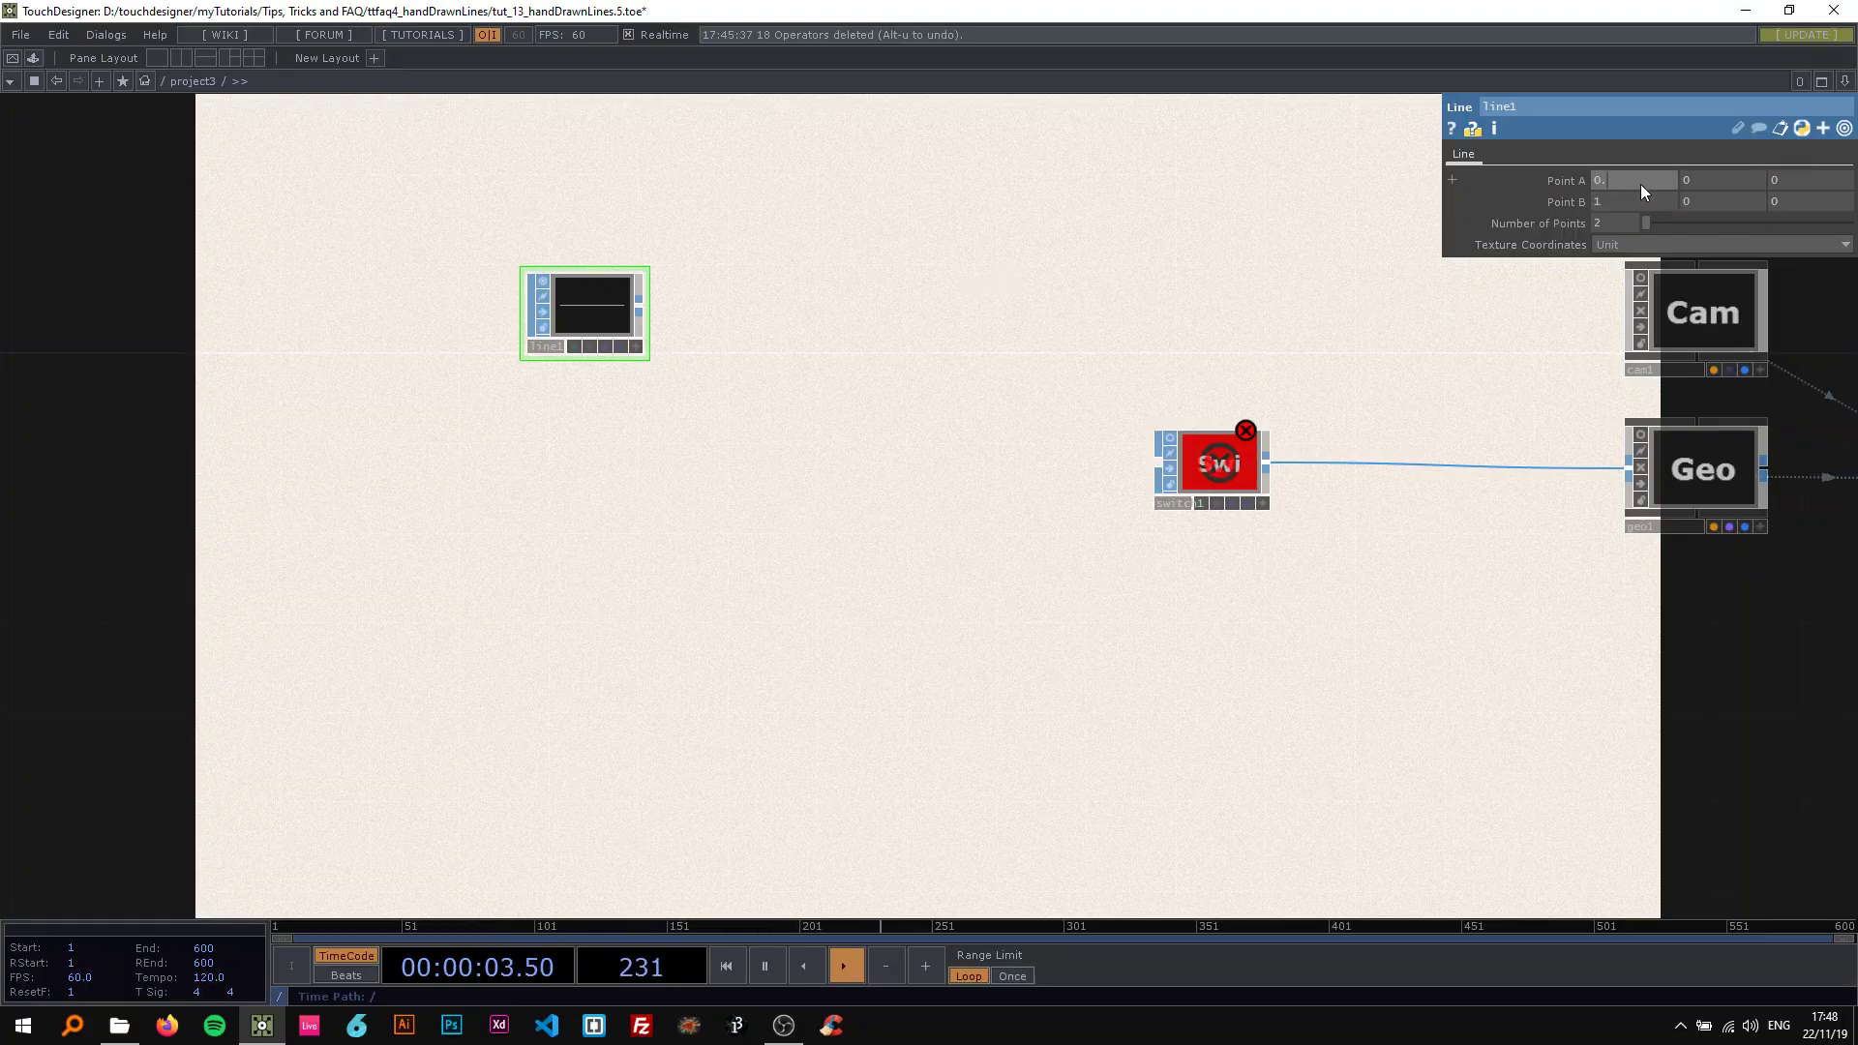
pyautogui.write('1')
pyautogui.press('Return')
# Append a Copy SOP after line1 and wire copy1 into switch1.
pyautogui.rightClick(636, 309)
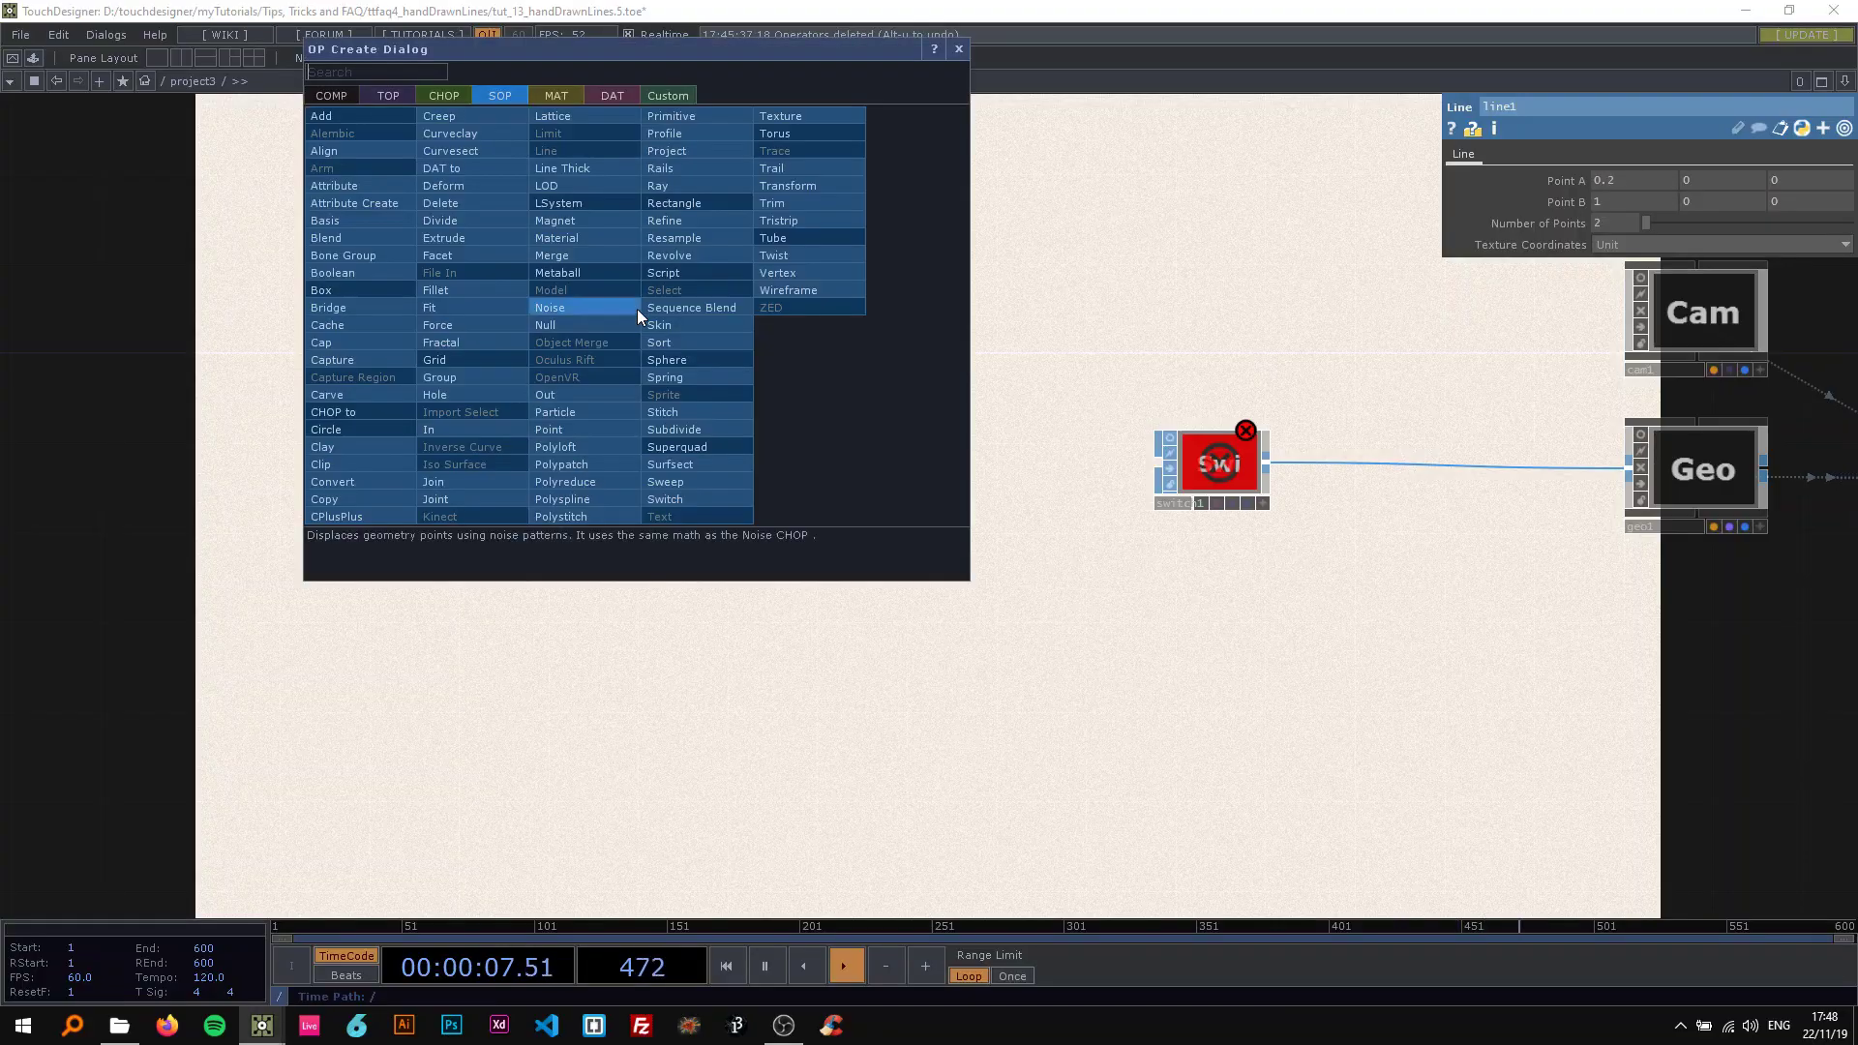
pyautogui.write('copy')
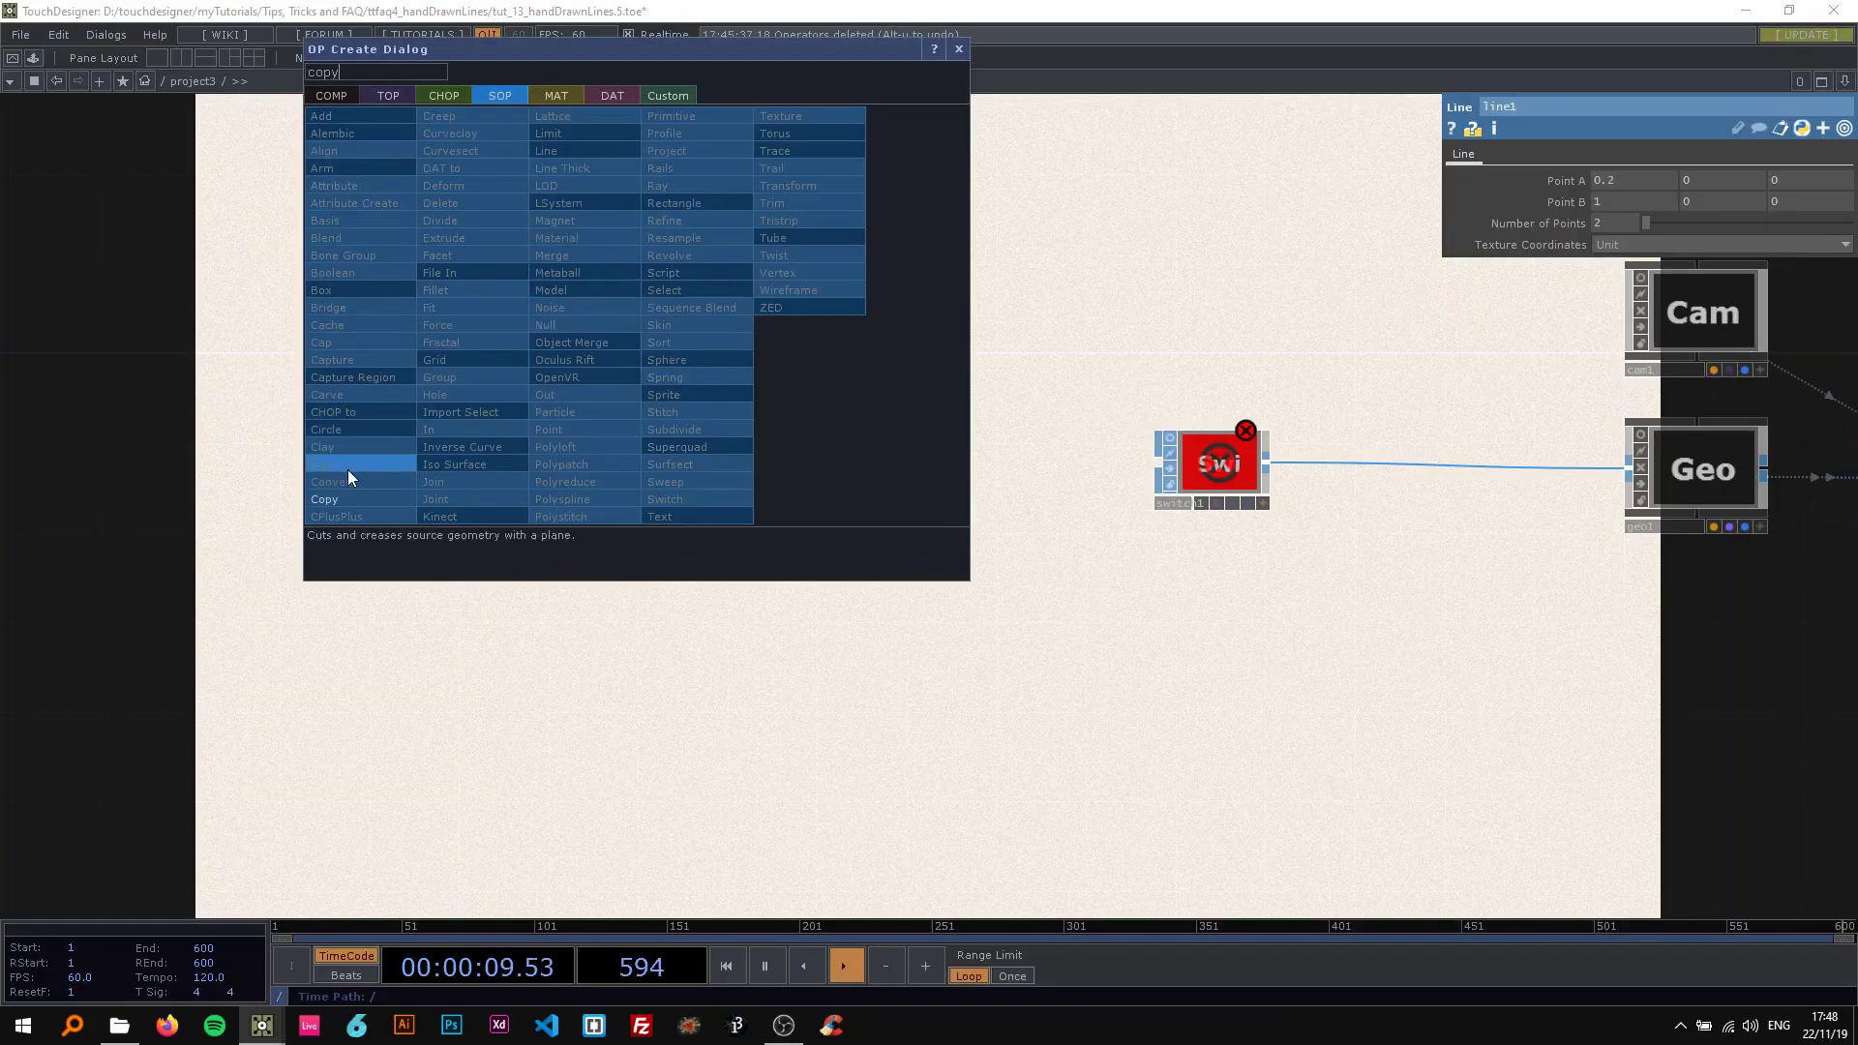
pyautogui.click(349, 498)
pyautogui.click(764, 313)
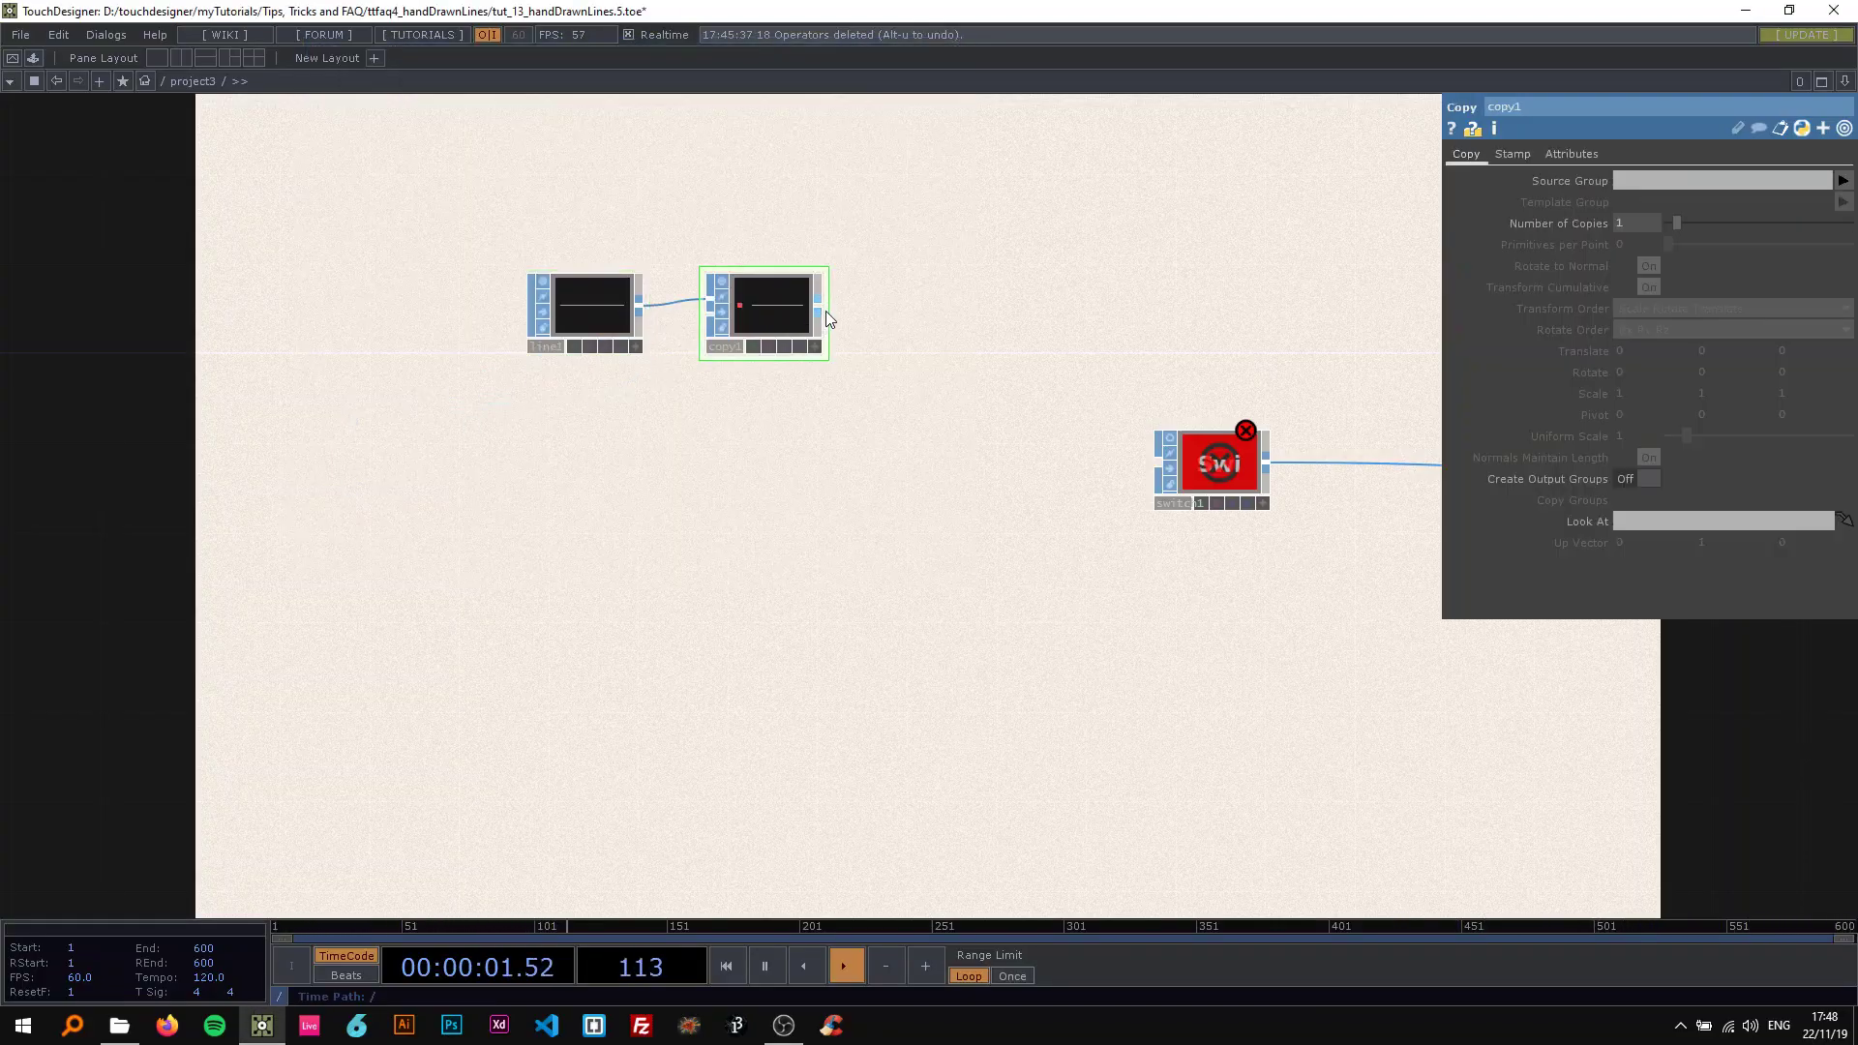
pyautogui.moveTo(828, 312); pyautogui.dragTo(1152, 462)
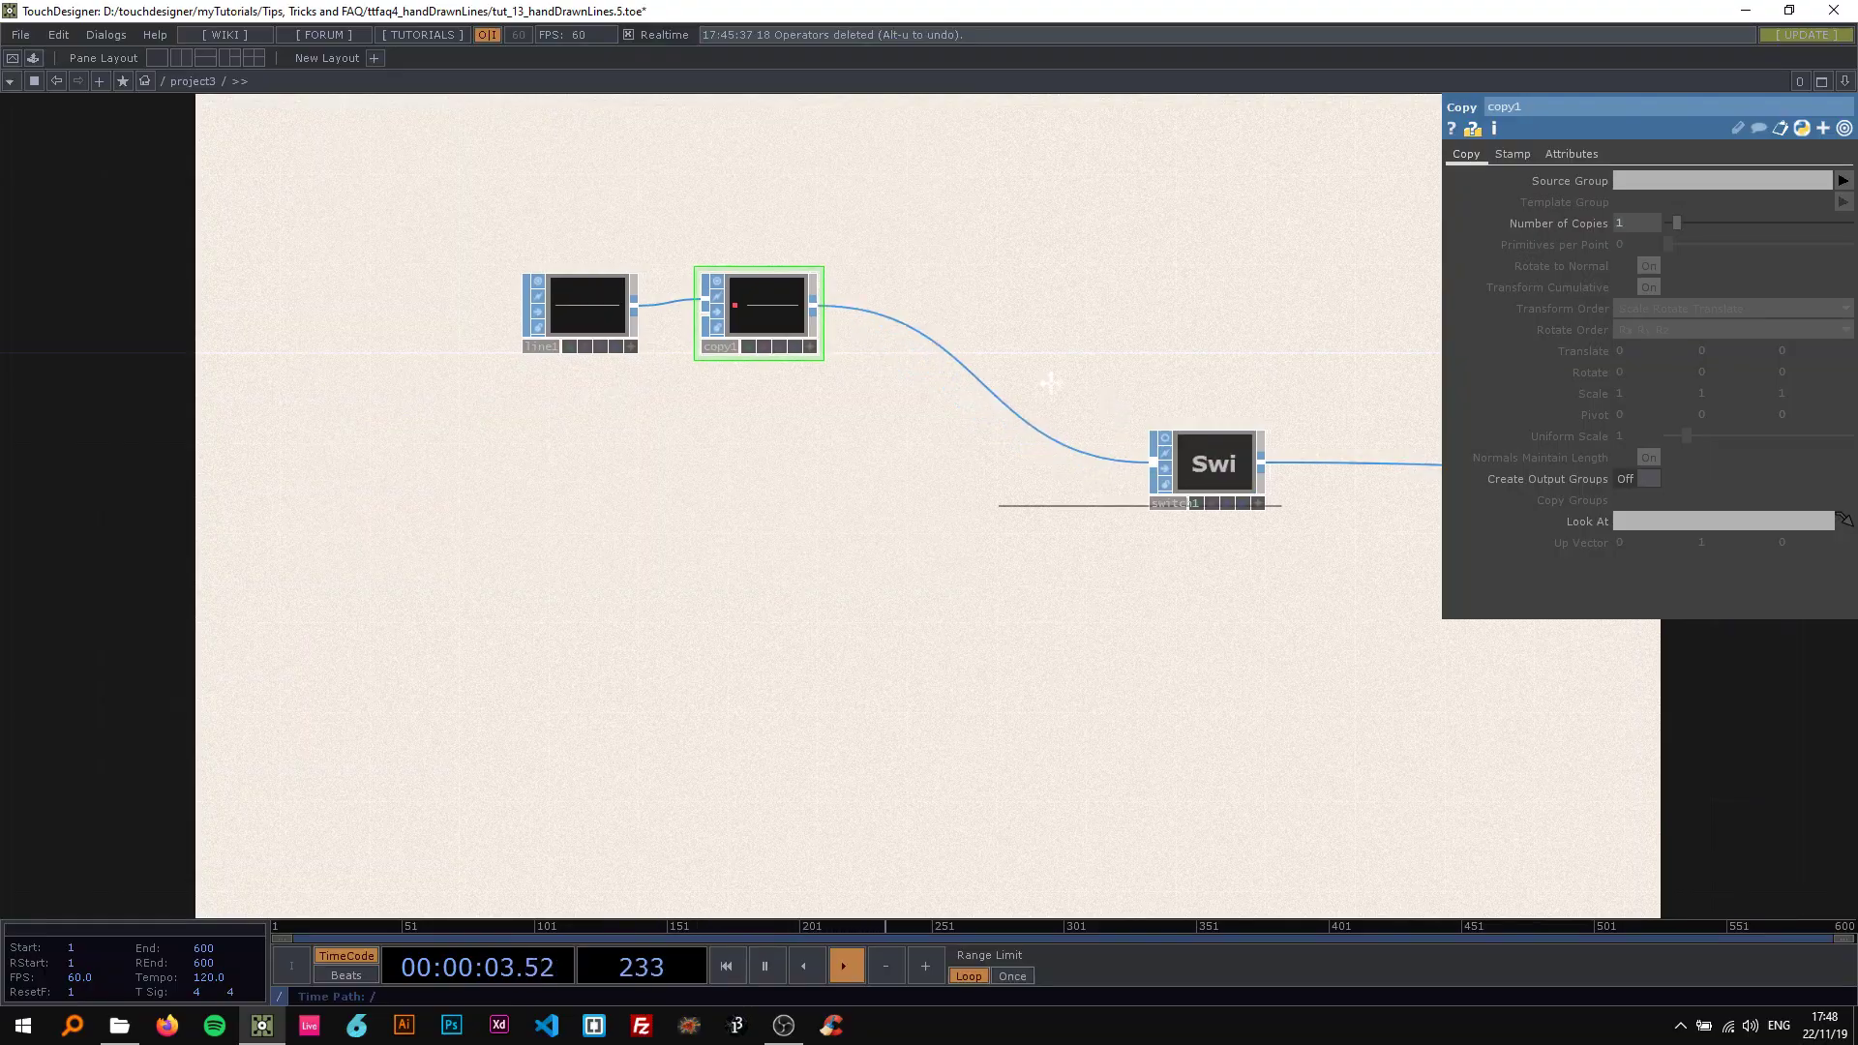
pyautogui.moveTo(1026, 382); pyautogui.dragTo(991, 364)
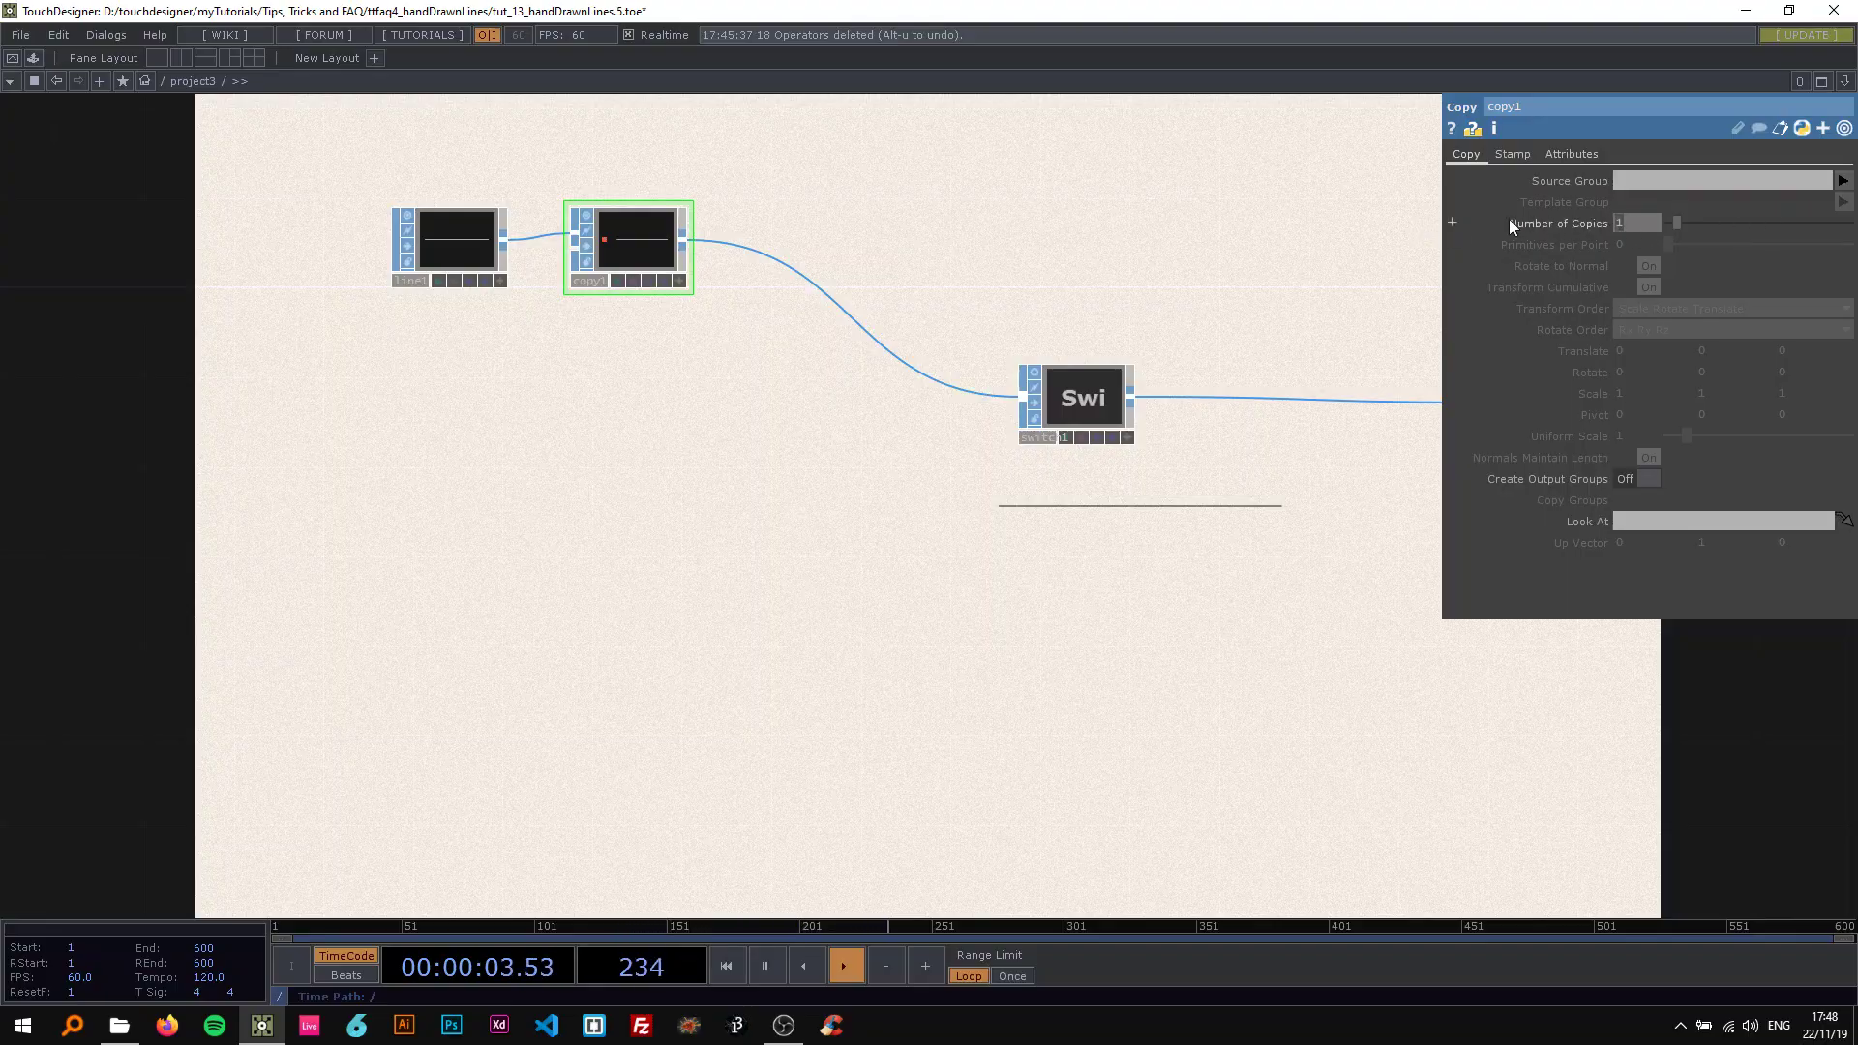
# Set copy1's Number of Copies to 50, then try a Rotate Z change and undo it.
pyautogui.write('50')
pyautogui.press('Return')
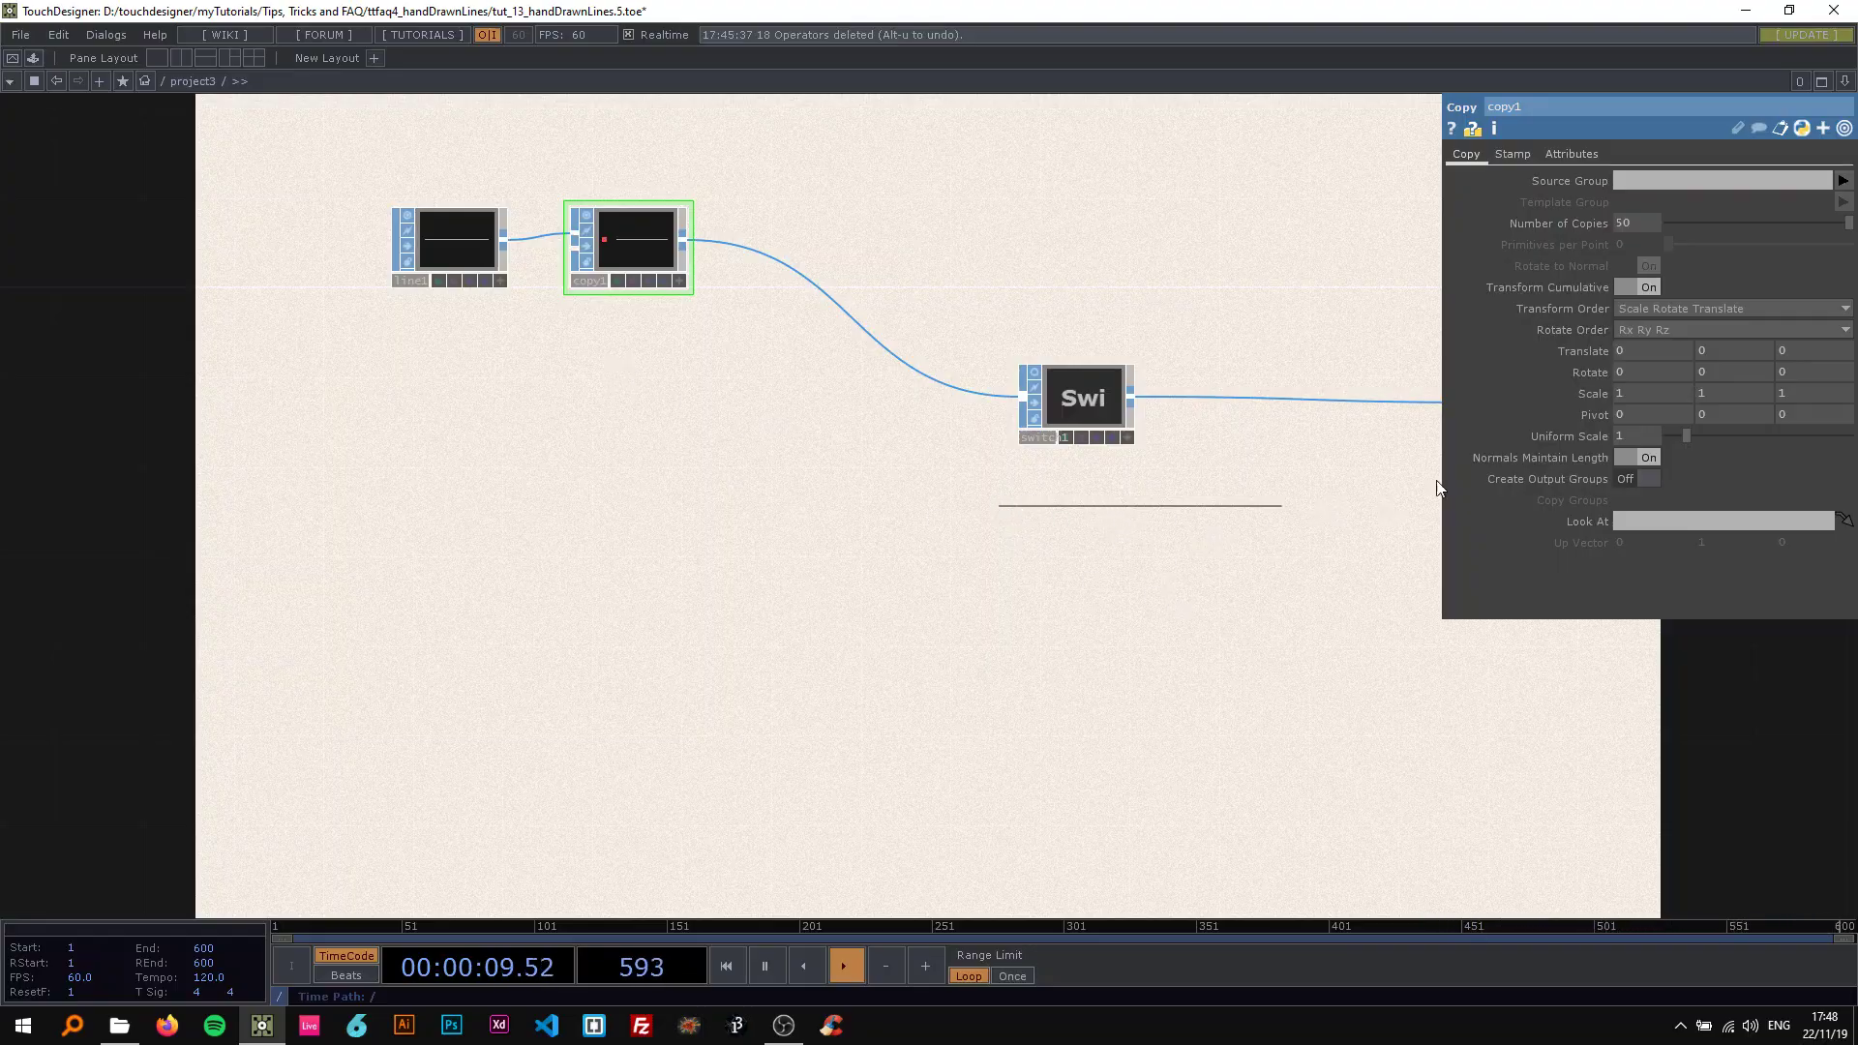
pyautogui.click(1636, 222)
pyautogui.write('50')
pyautogui.press('Return')
pyautogui.moveTo(1791, 366); pyautogui.dragTo(1826, 350, button='middle')
pyautogui.hotkey('ctrl', 'z')
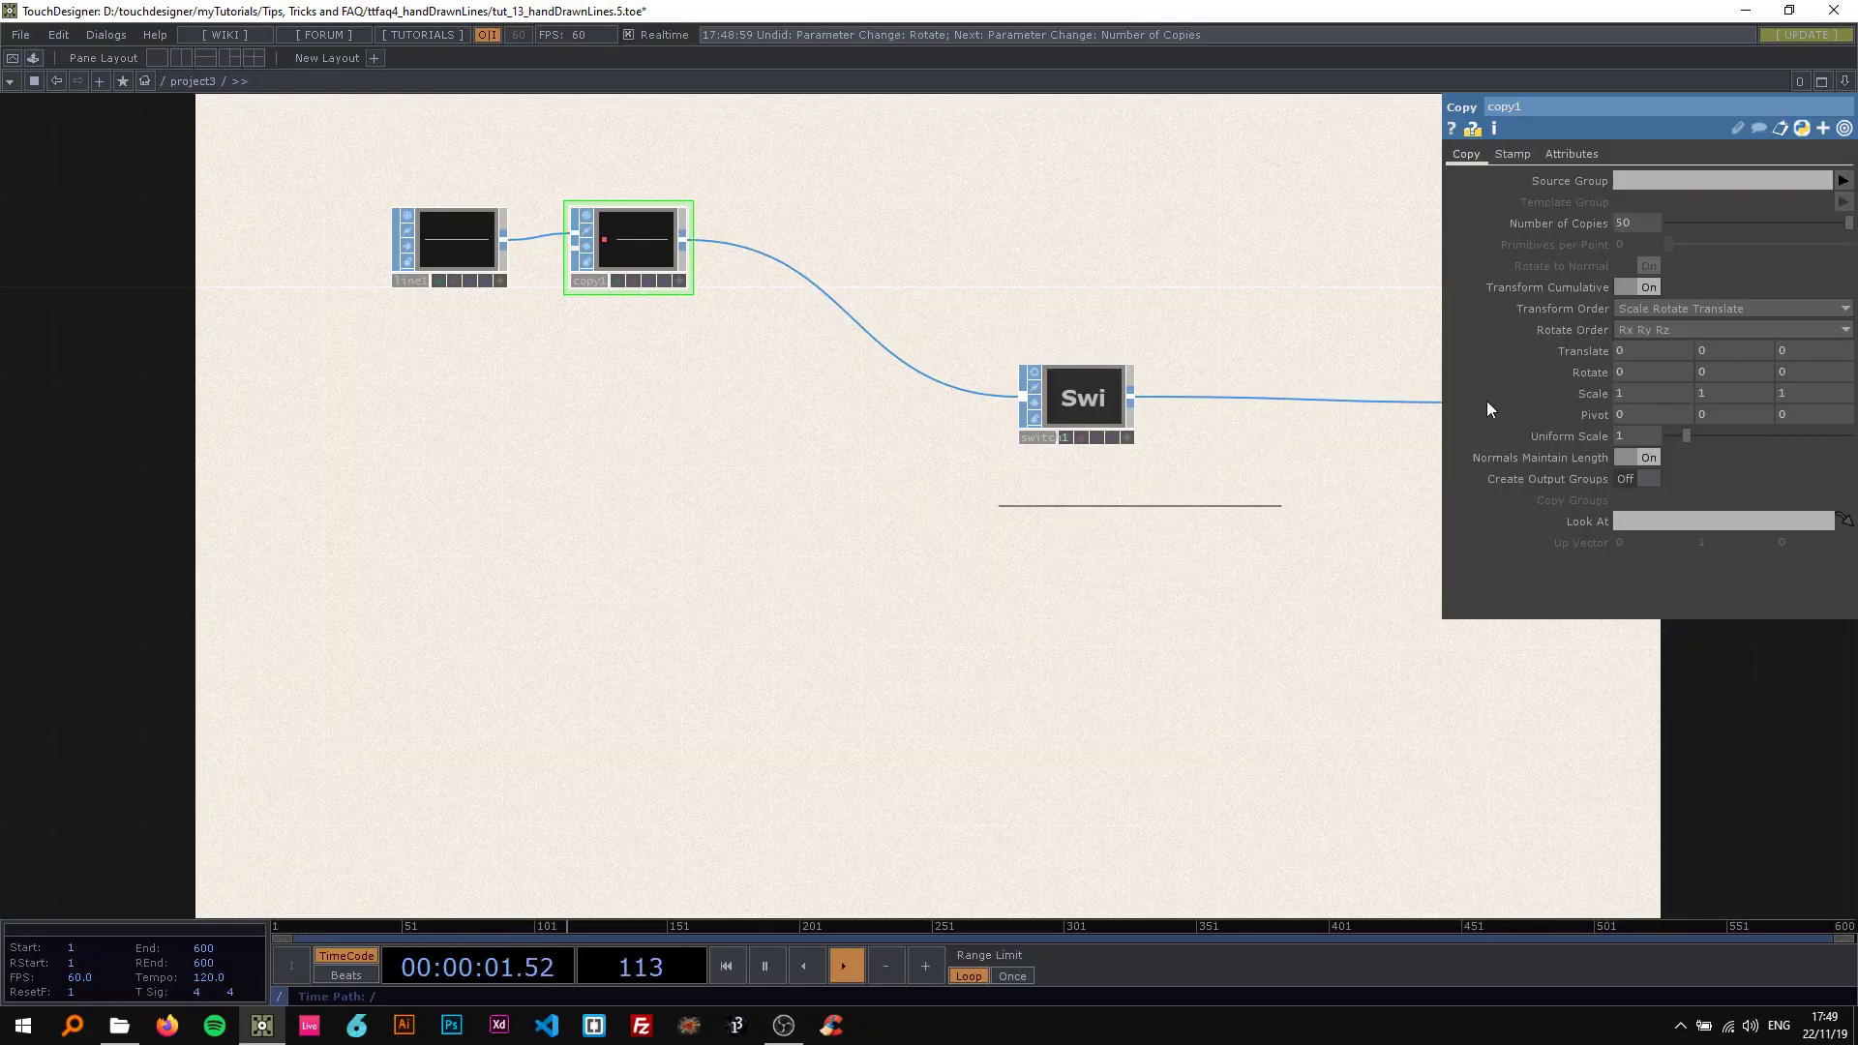
# Set copy1's Rotate Z to the expression 360 / me.par.ncy.
pyautogui.click(1599, 371)
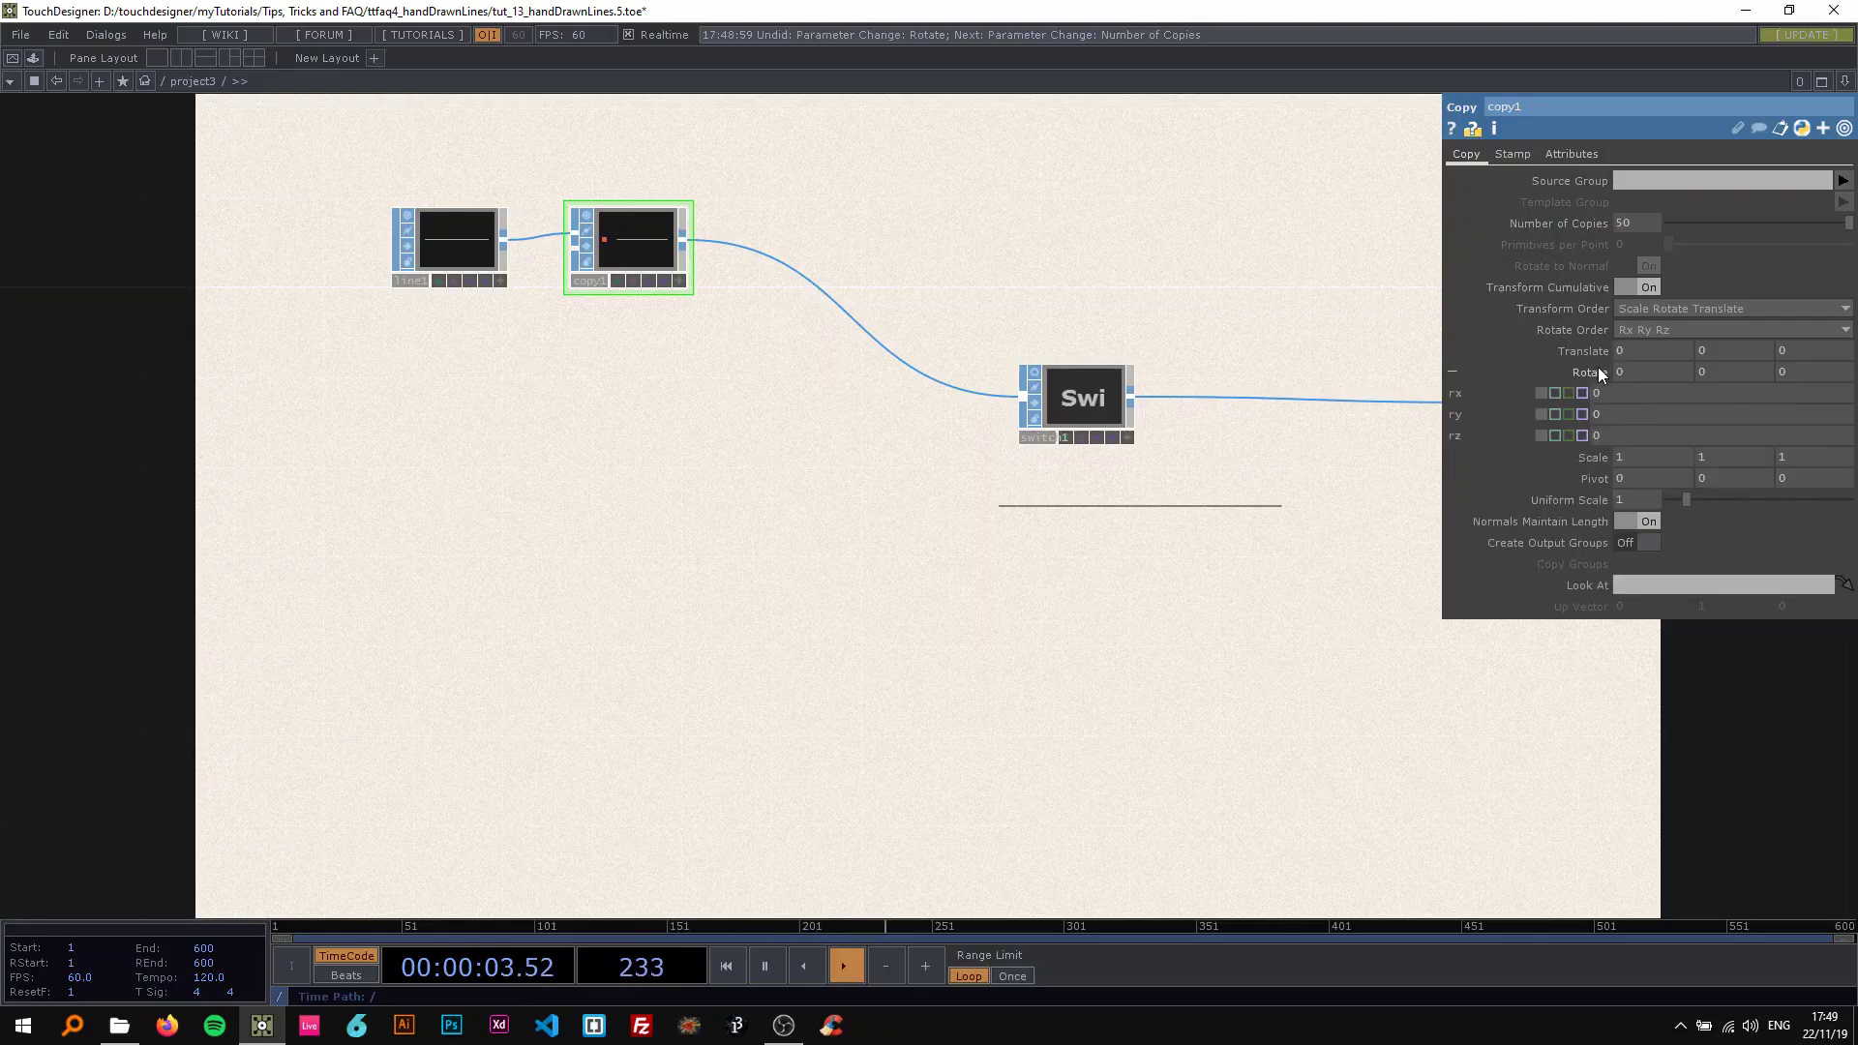
pyautogui.click(1577, 228)
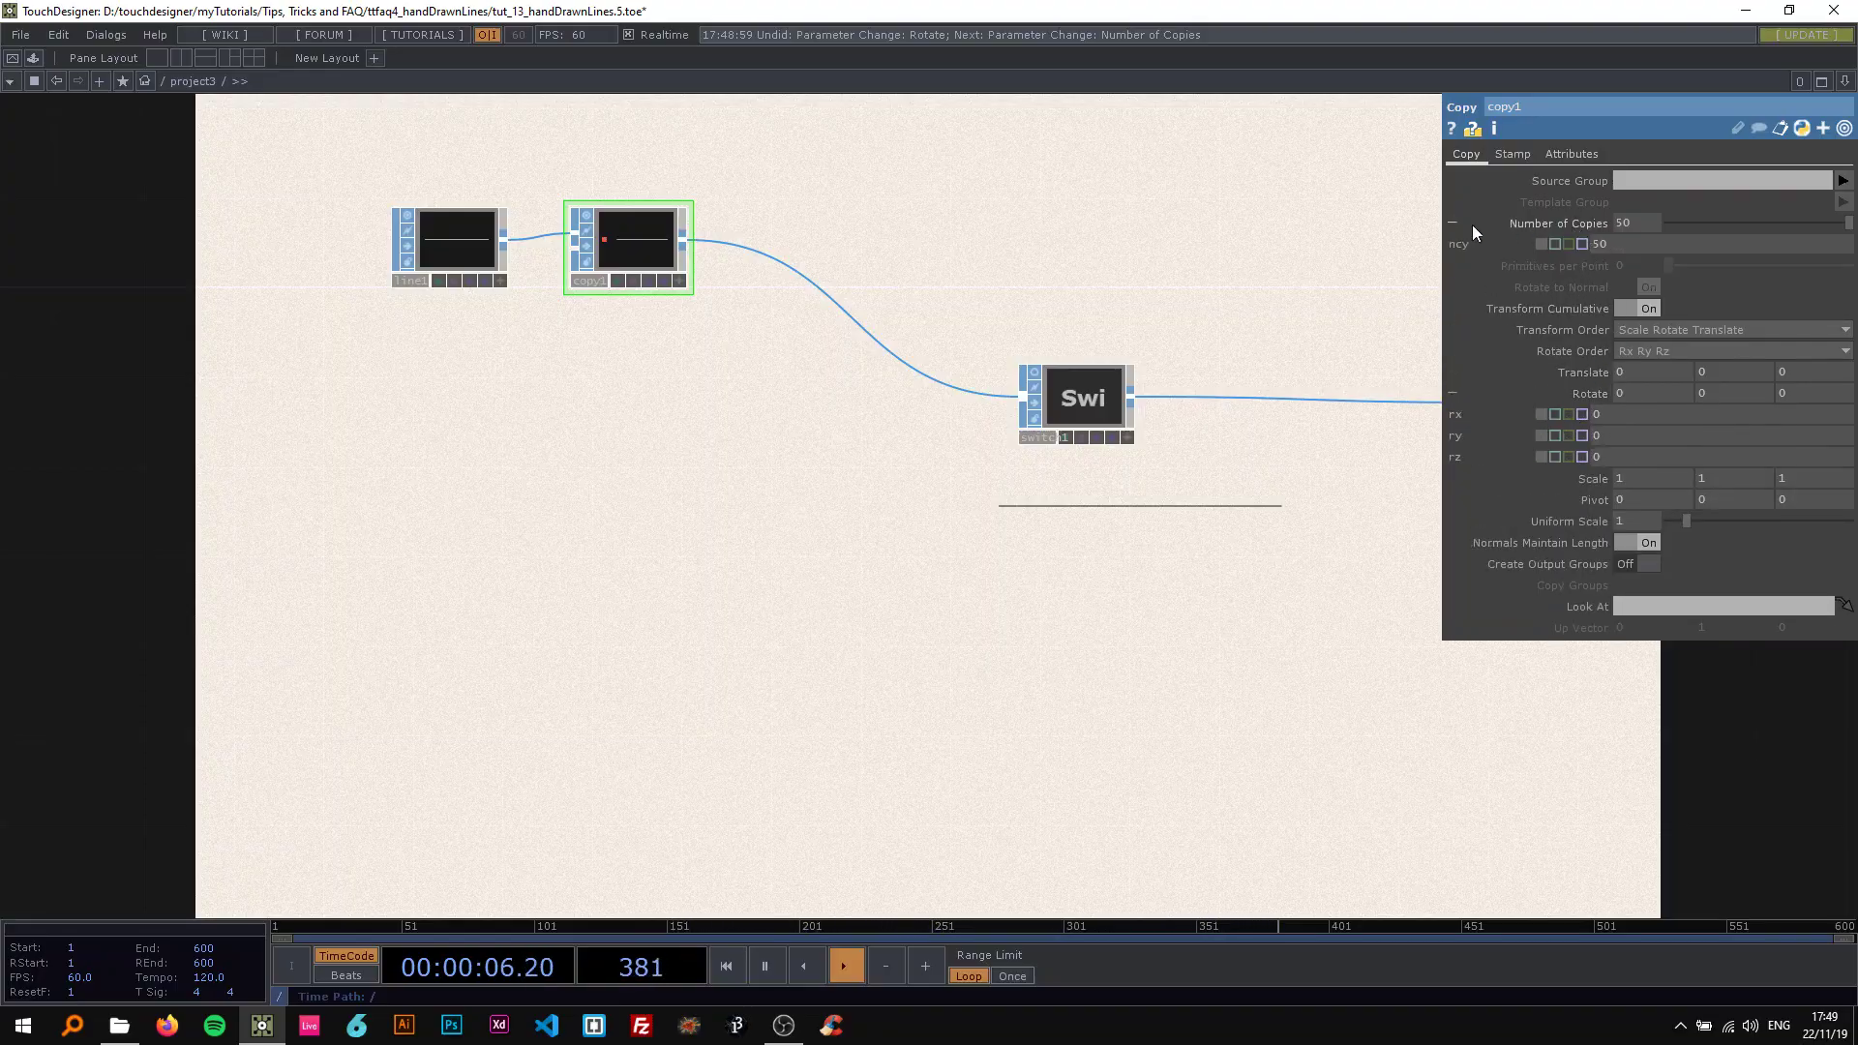
pyautogui.click(1529, 231)
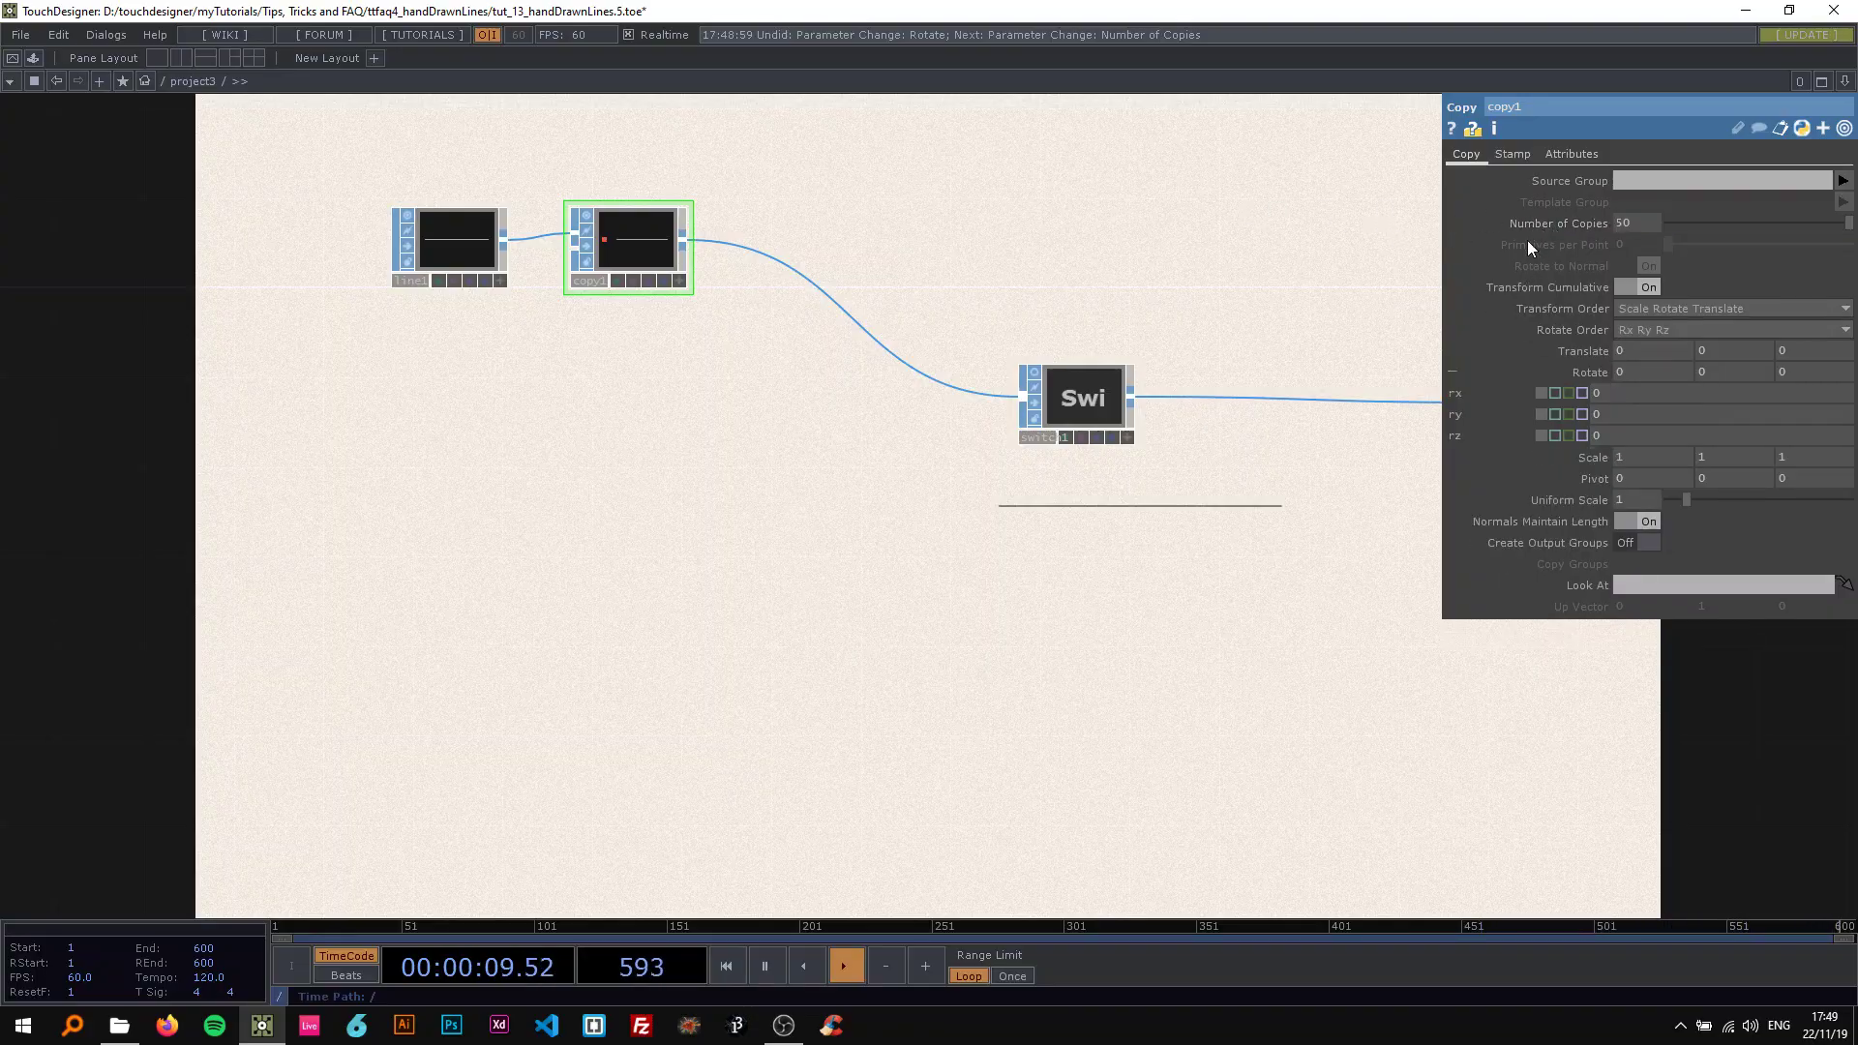
pyautogui.click(1533, 224)
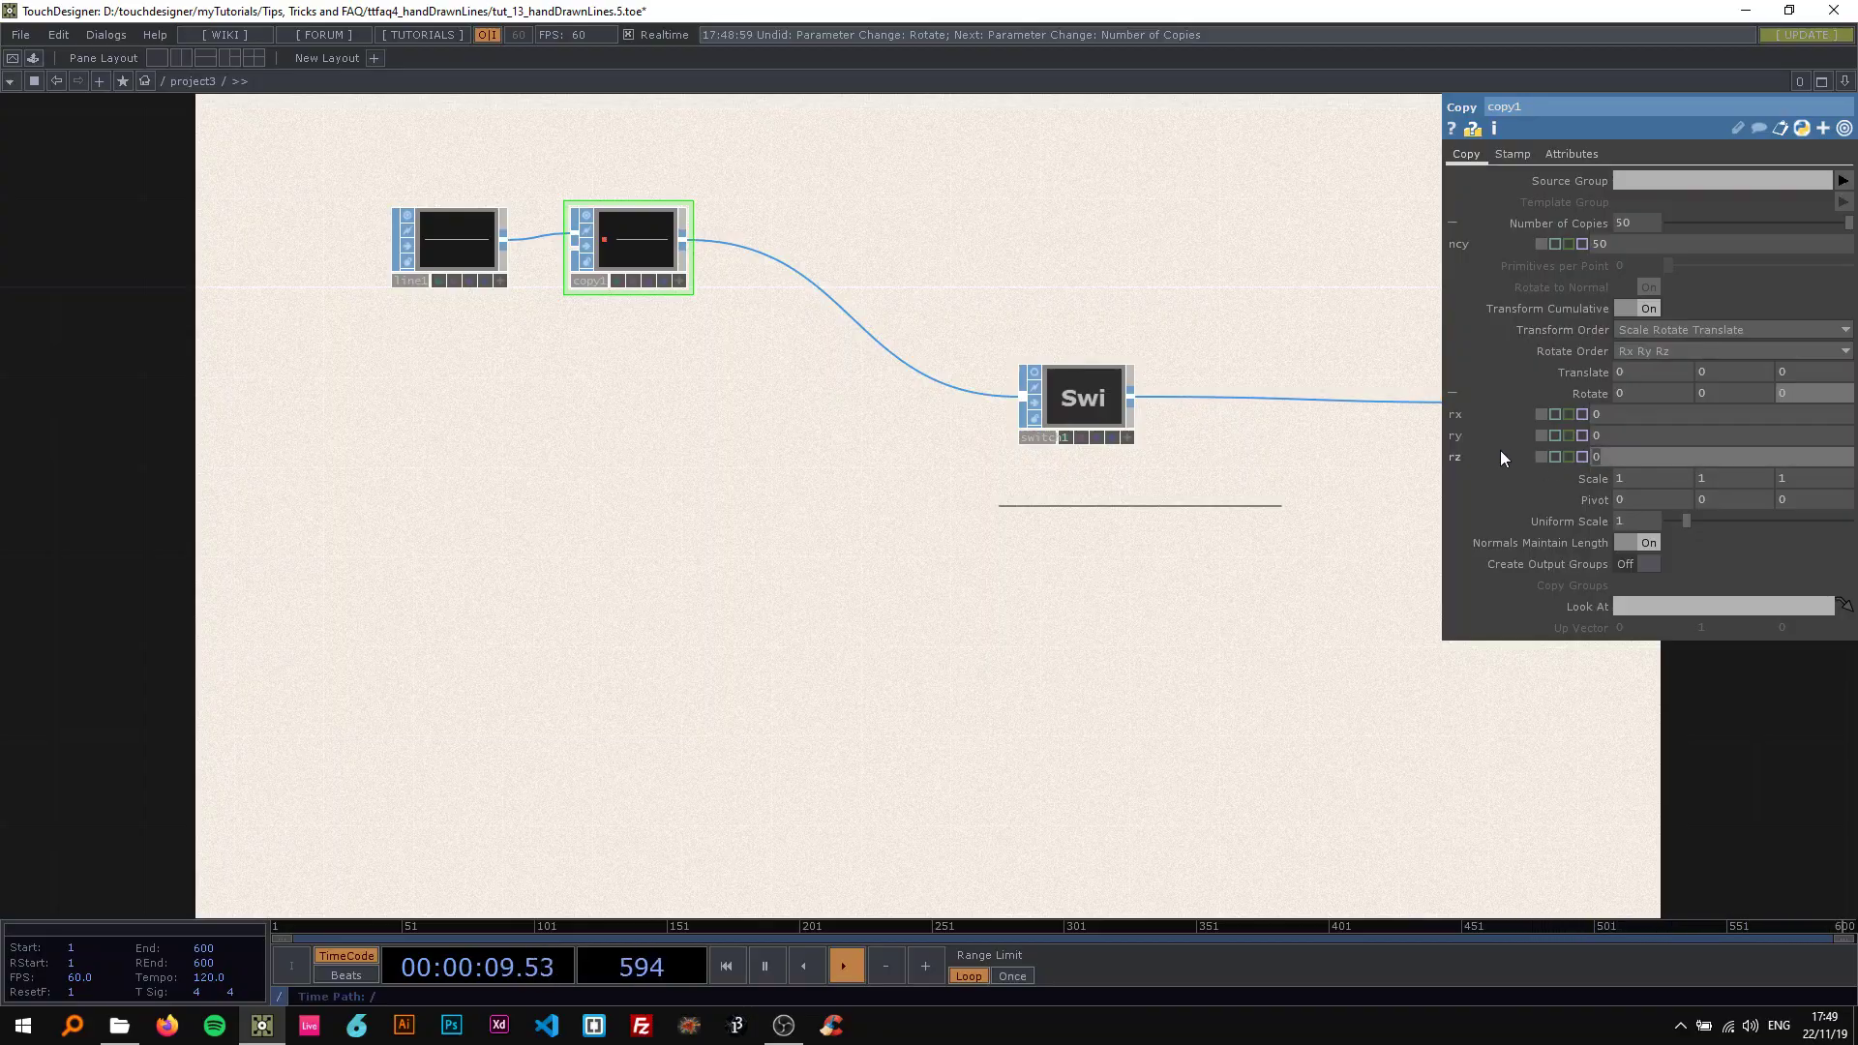
pyautogui.write('63')
pyautogui.press('BackSpace')
pyautogui.press('BackSpace')
pyautogui.write('360 / me.')
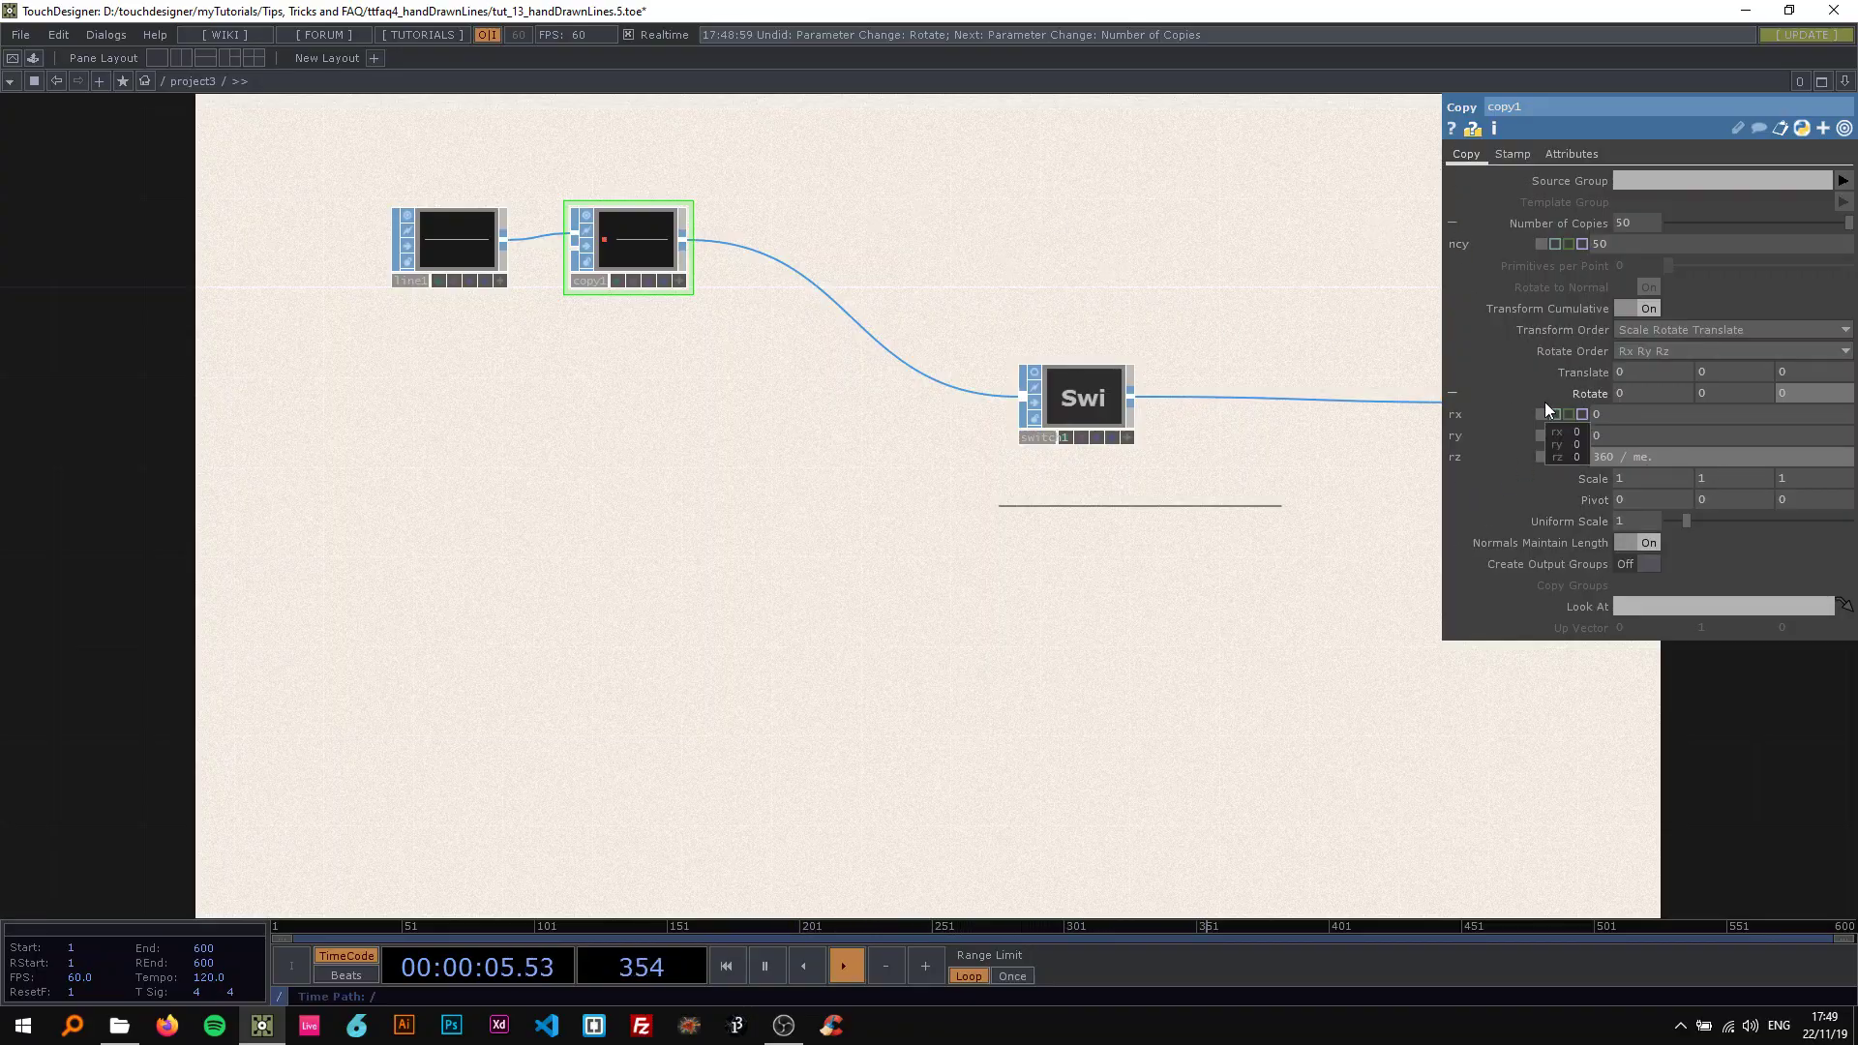
pyautogui.write('par.ncy')
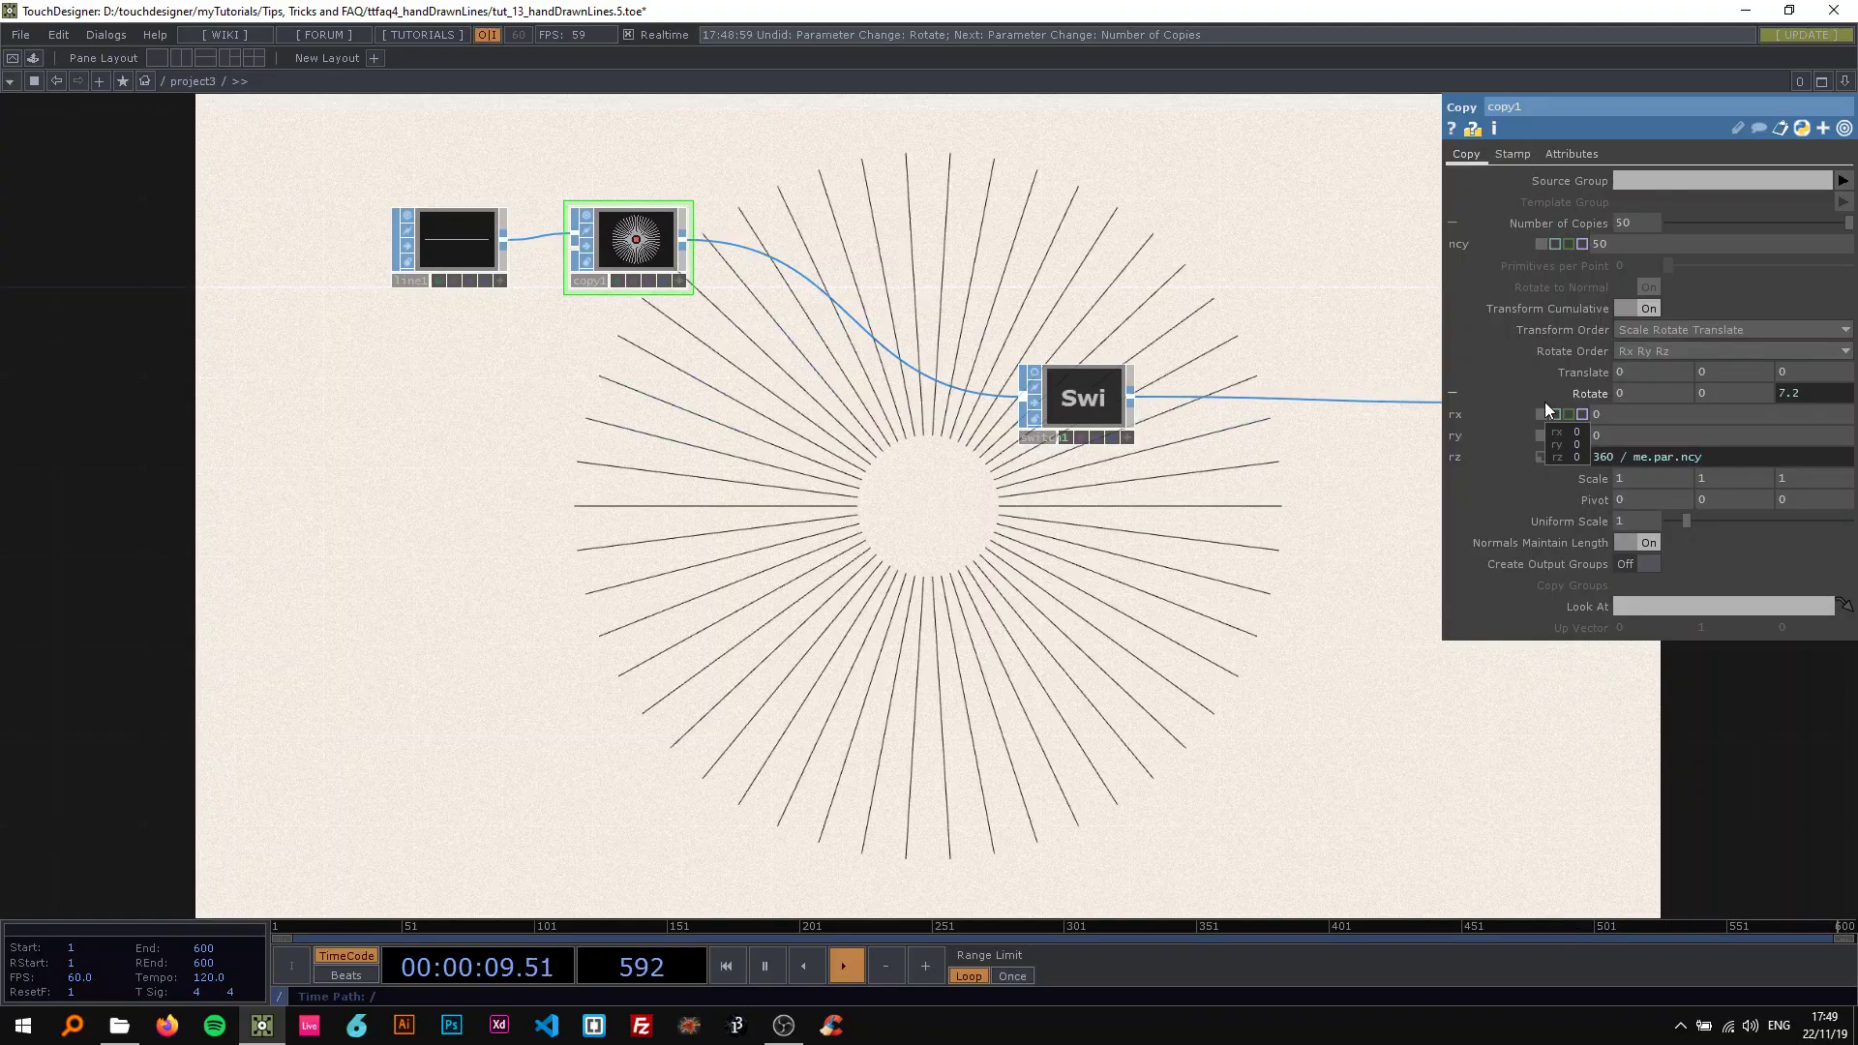
pyautogui.press('Return')
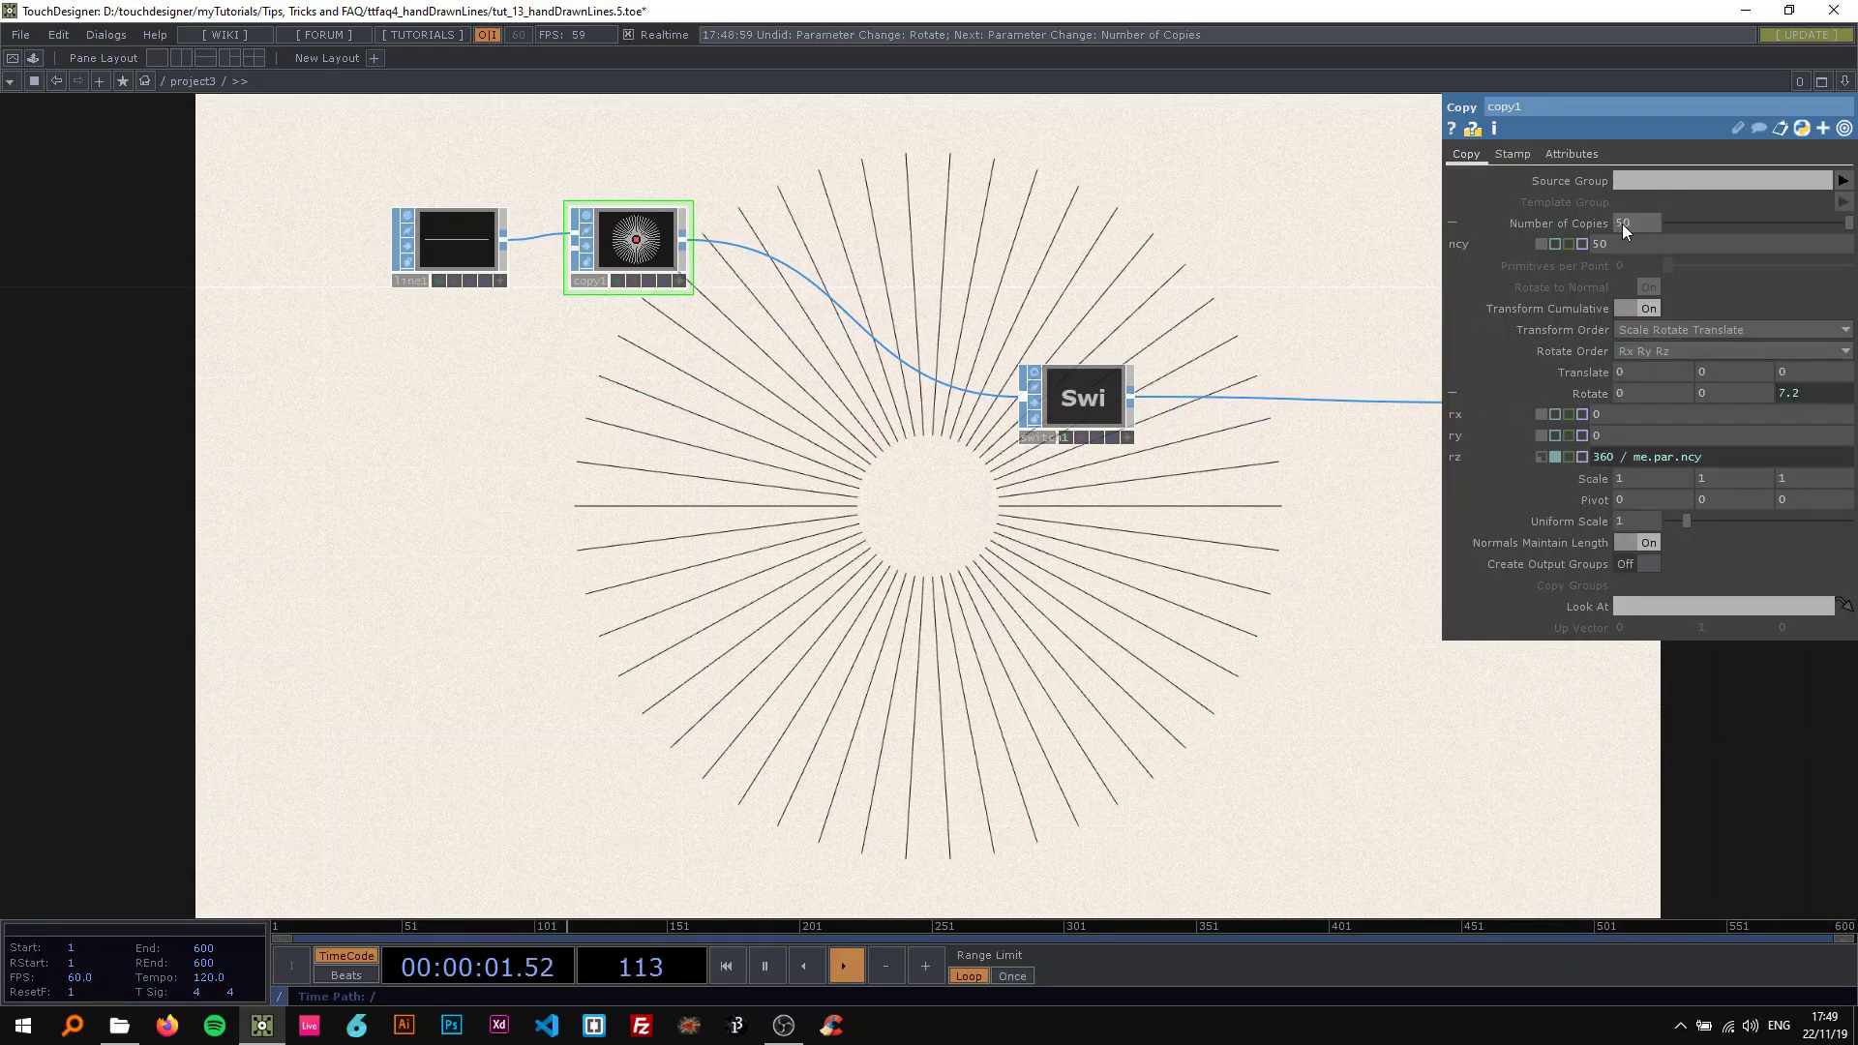
# Try 10 and 100 copies, settle on 50, then box-select line1 and copy1.
pyautogui.moveTo(1622, 223); pyautogui.dragTo(1061, 242, button='middle')
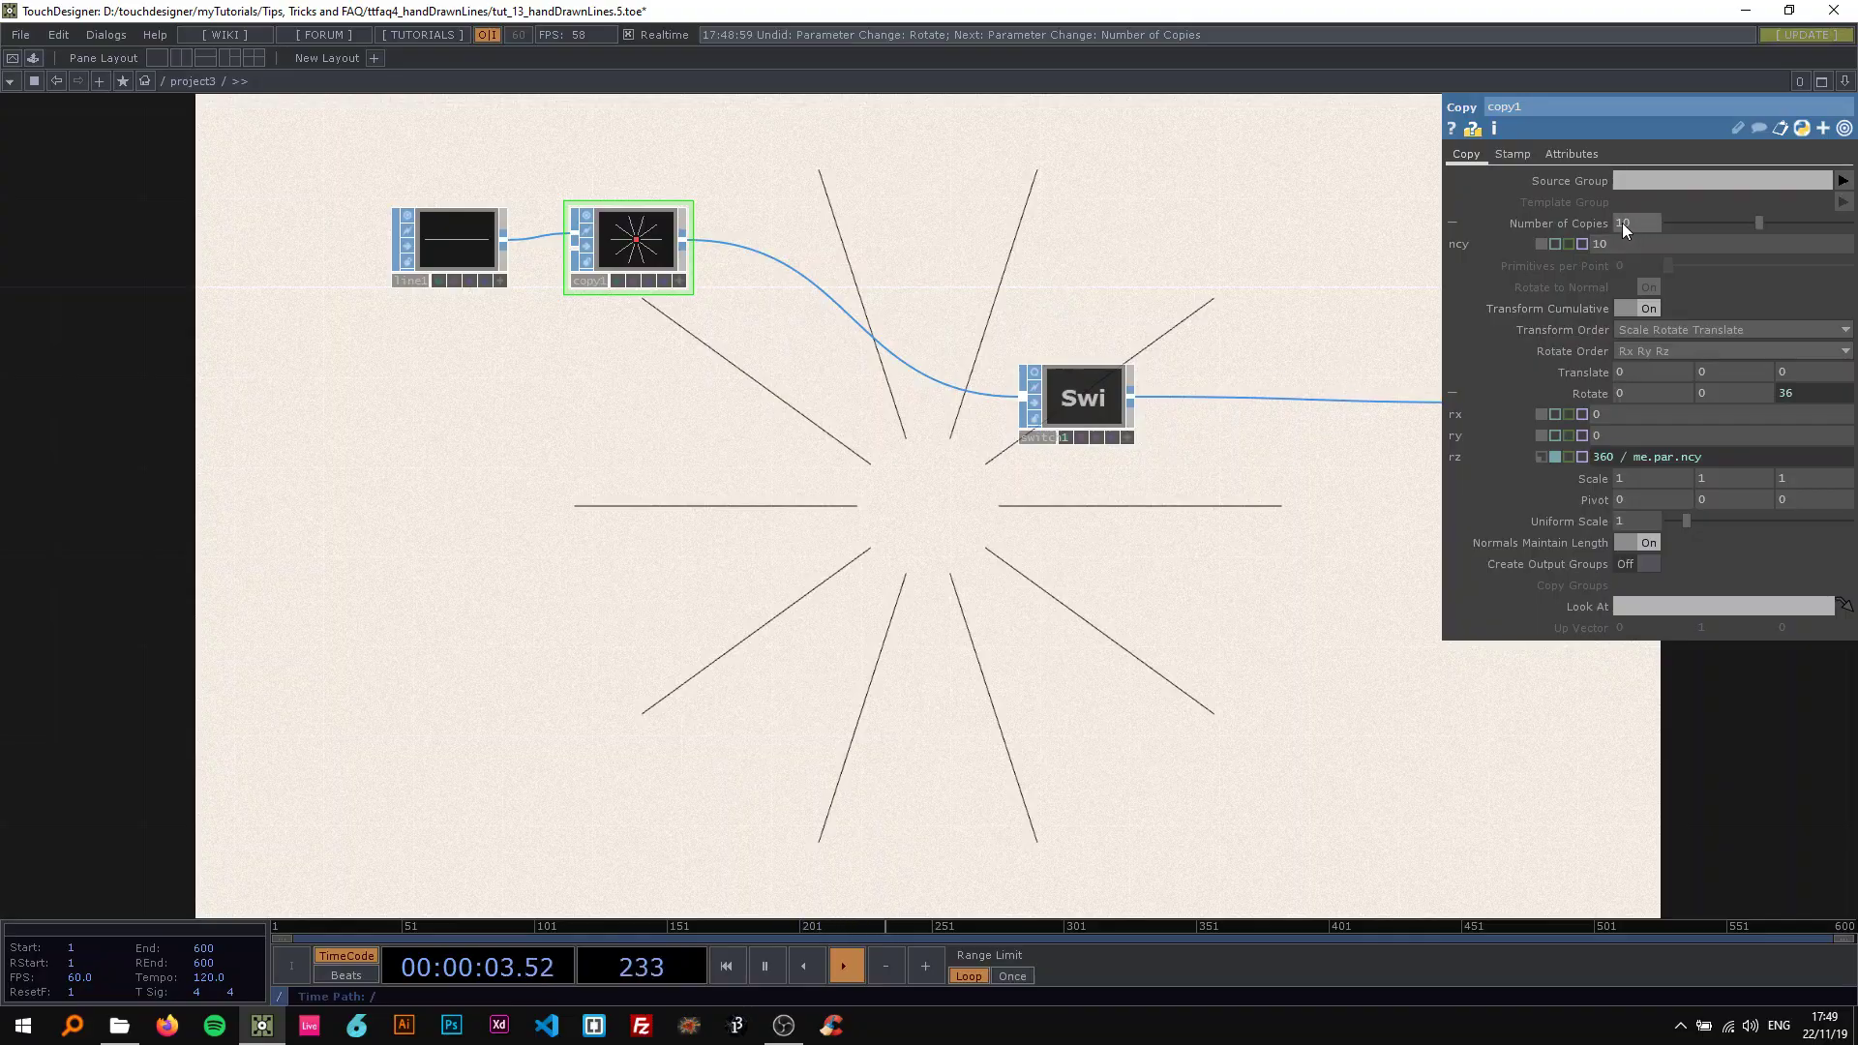
pyautogui.press('Left')
pyautogui.press('Up')
pyautogui.moveTo(1012, 248); pyautogui.dragTo(927, 240)
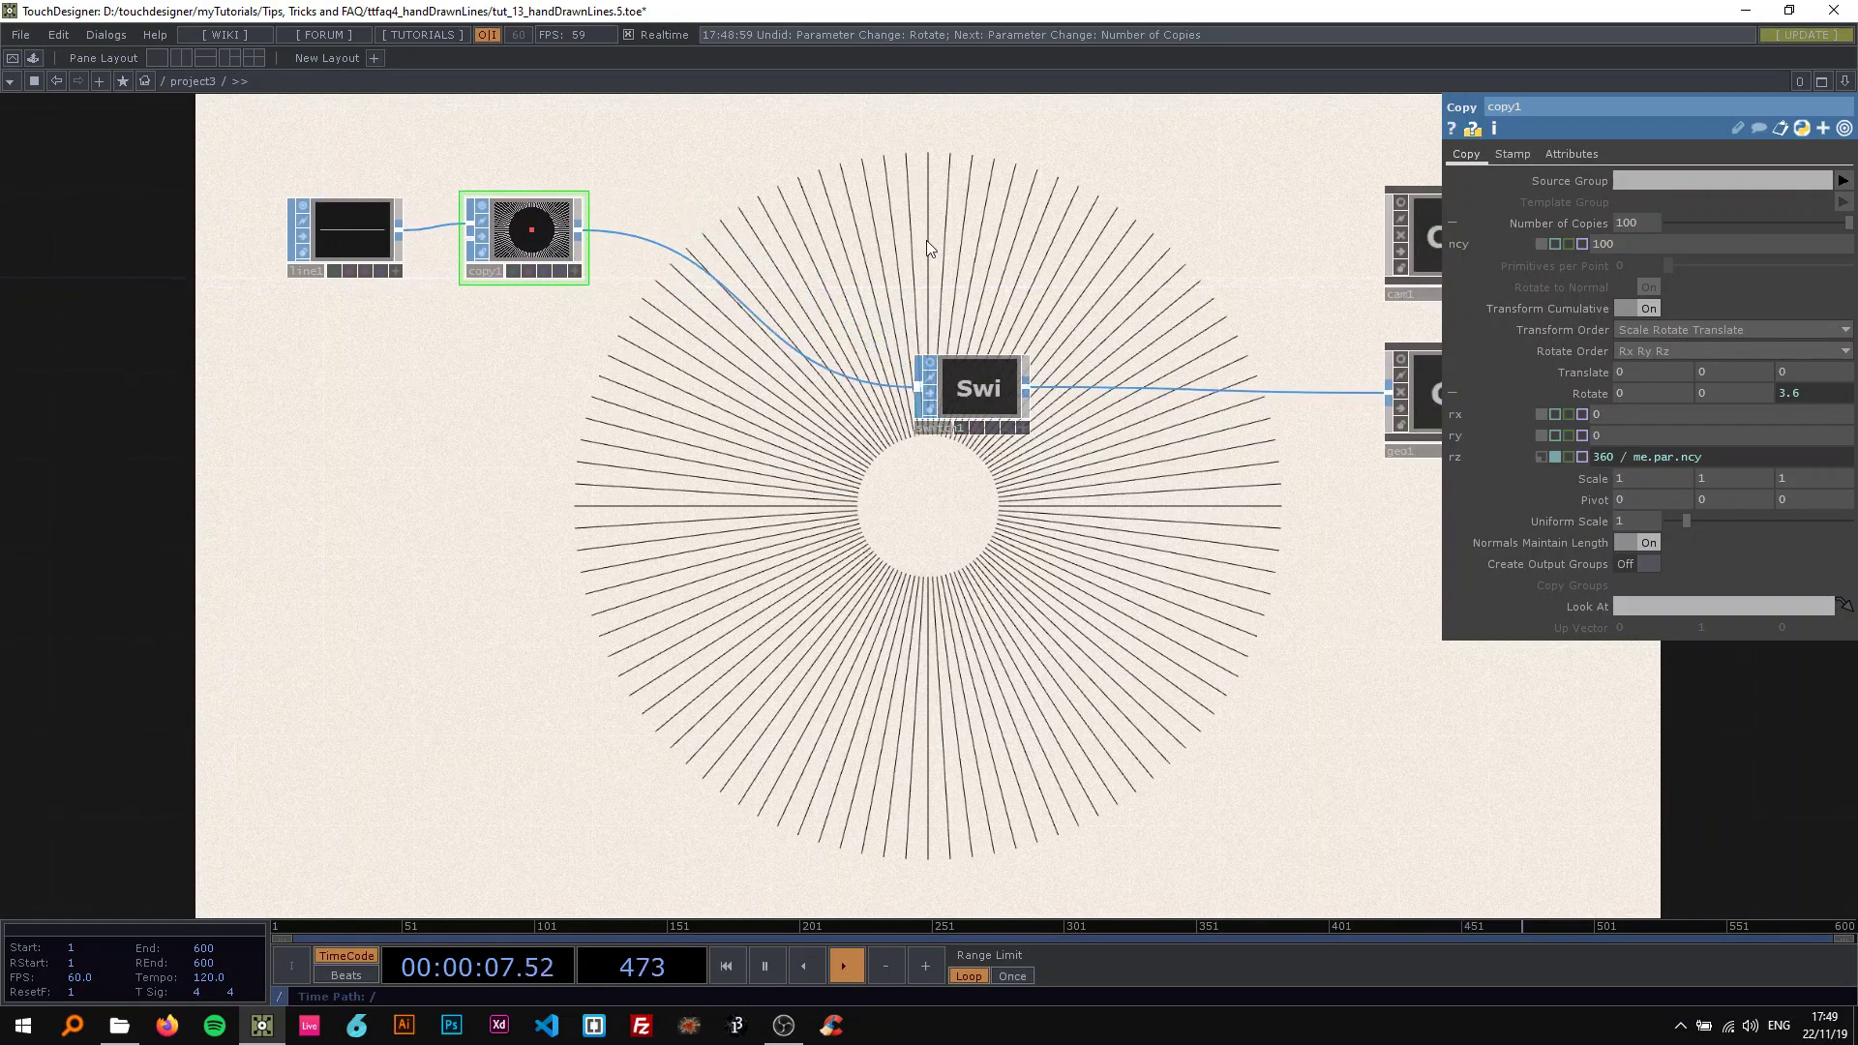
pyautogui.click(1599, 221)
pyautogui.write('50')
pyautogui.press('Return')
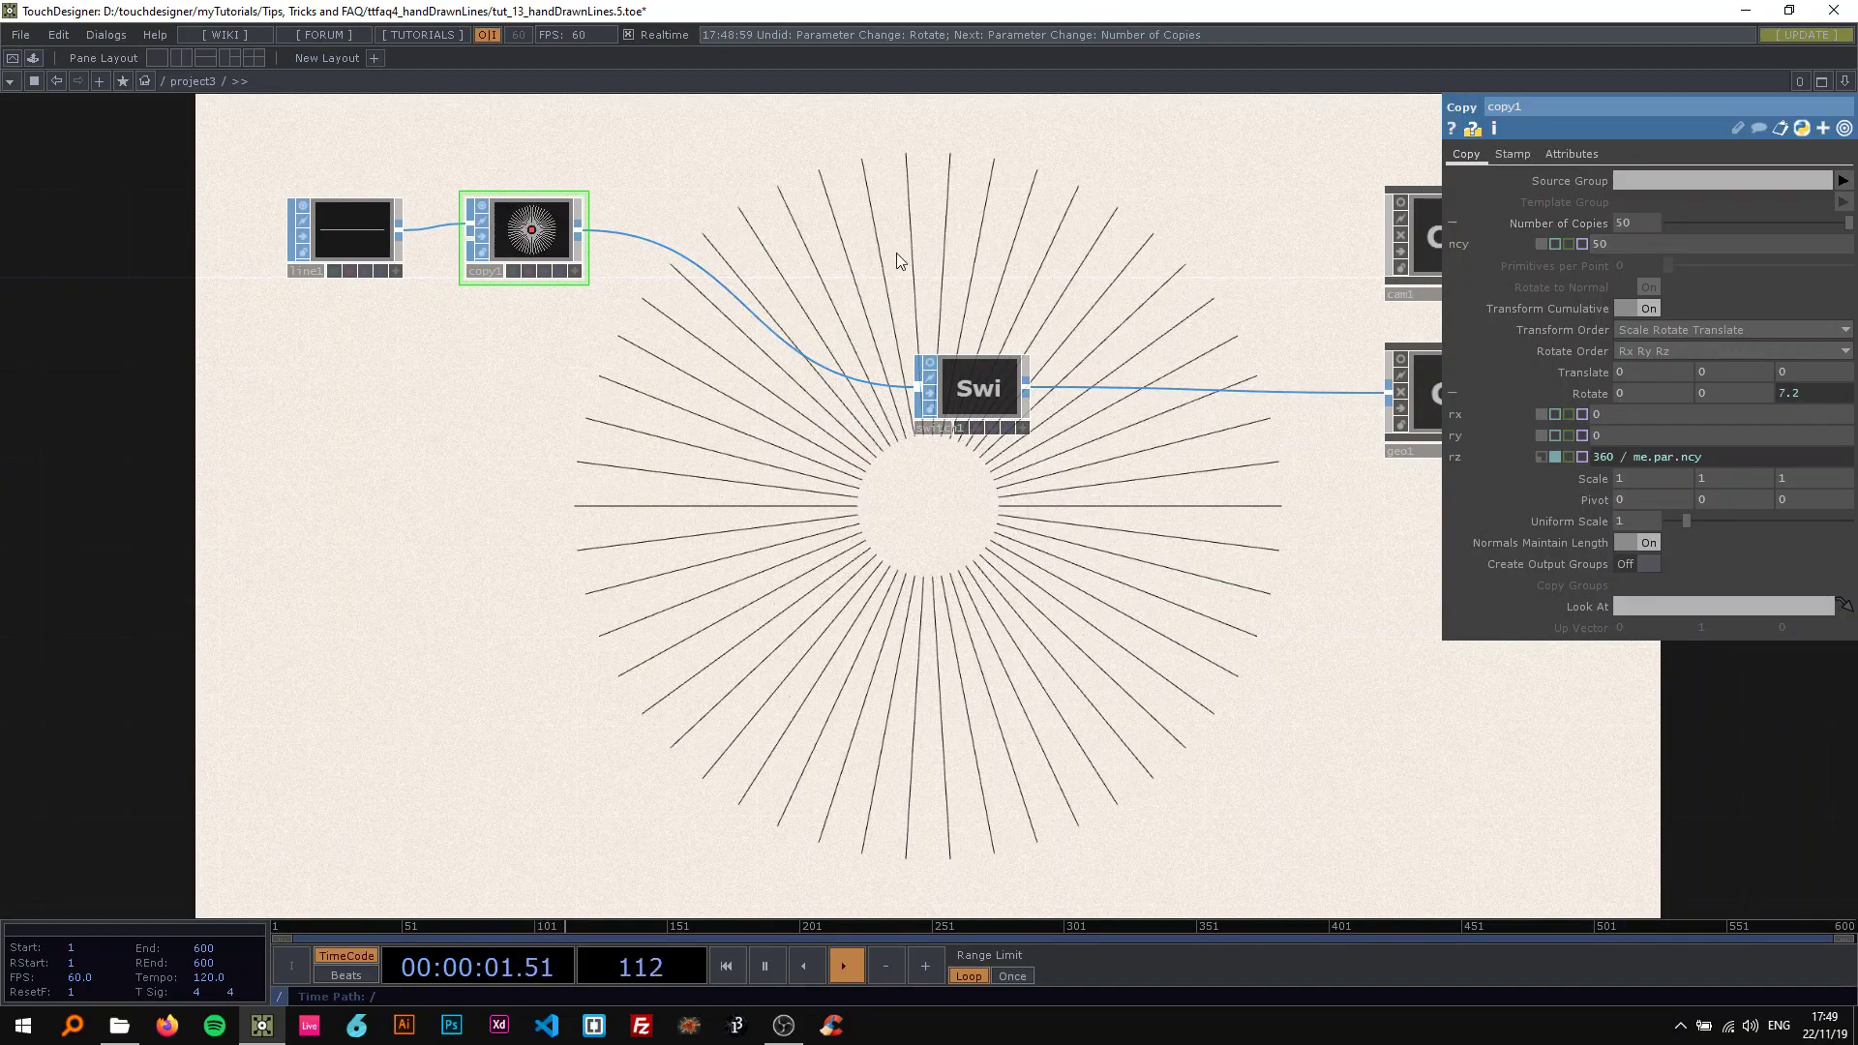
pyautogui.moveTo(626, 245); pyautogui.dragTo(678, 252)
pyautogui.moveTo(311, 149); pyautogui.dragTo(622, 244, button='right')
# Add a Circle SOP with 100 divisions and Arc Type set to Open Arc.
pyautogui.press('Tab')
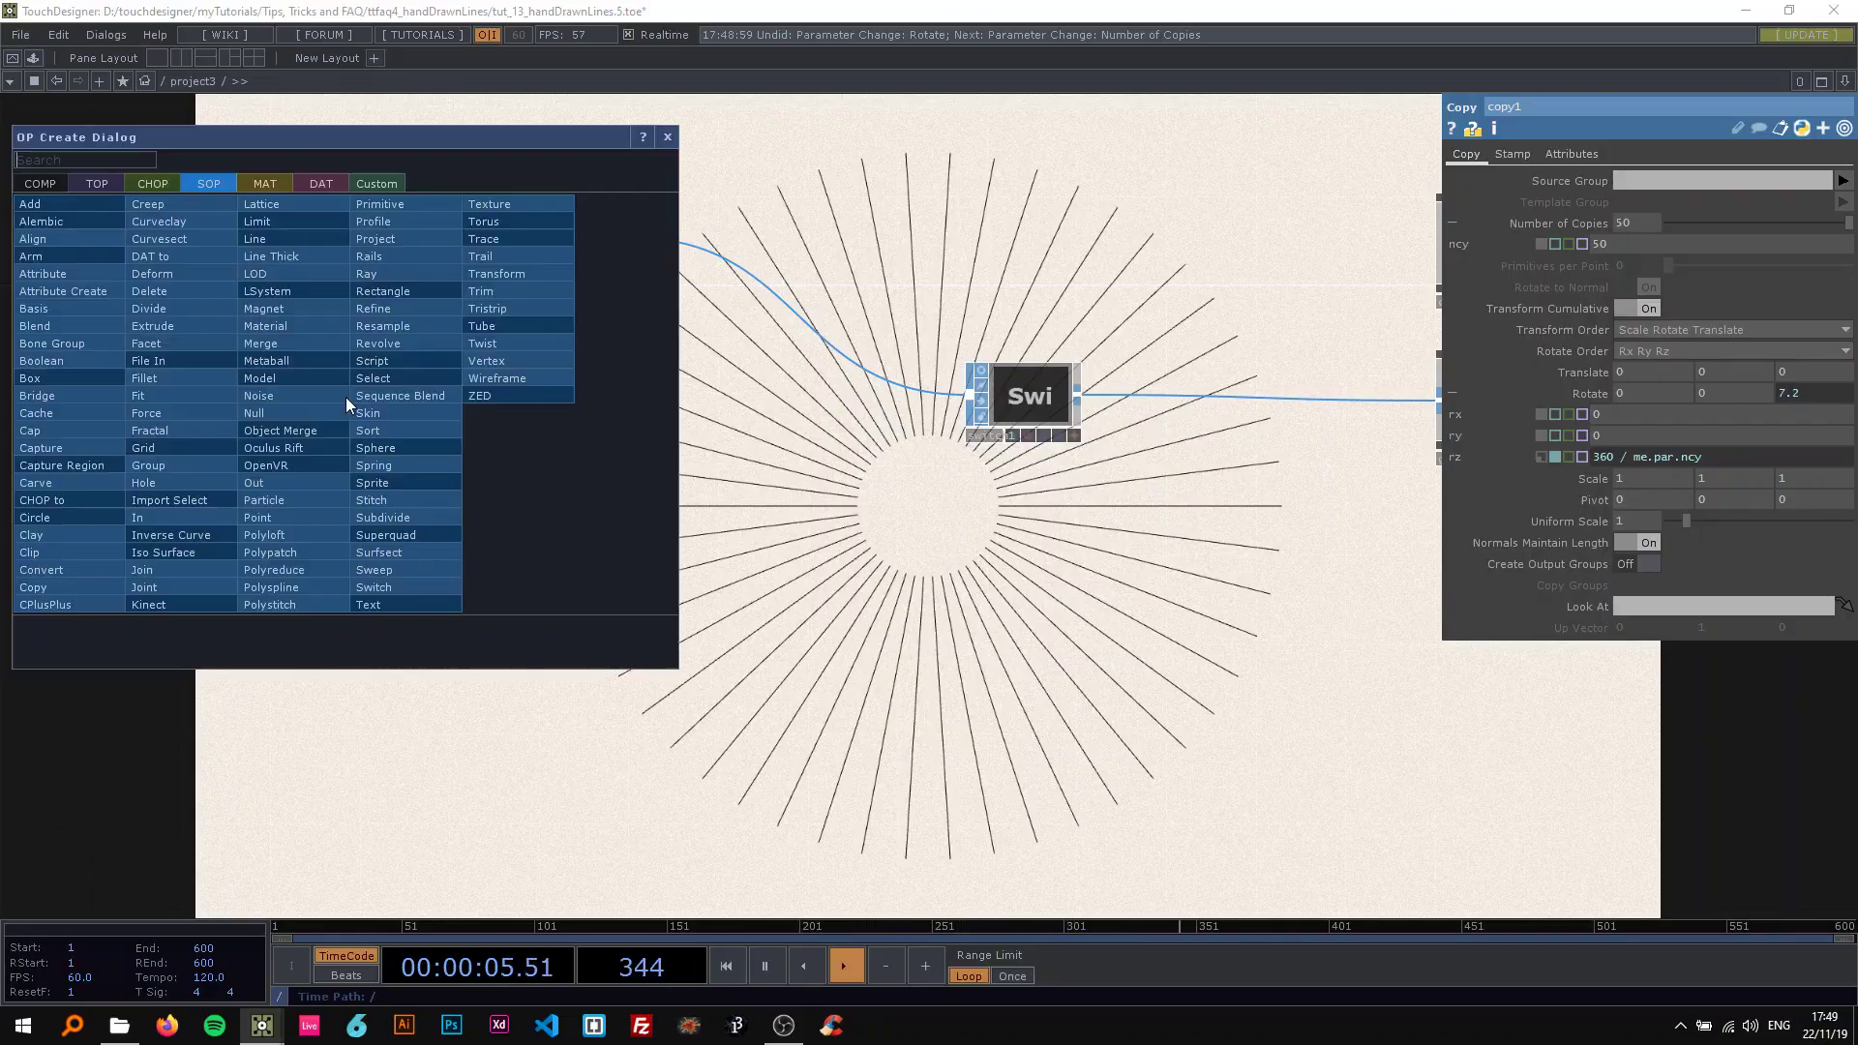
pyautogui.click(108, 517)
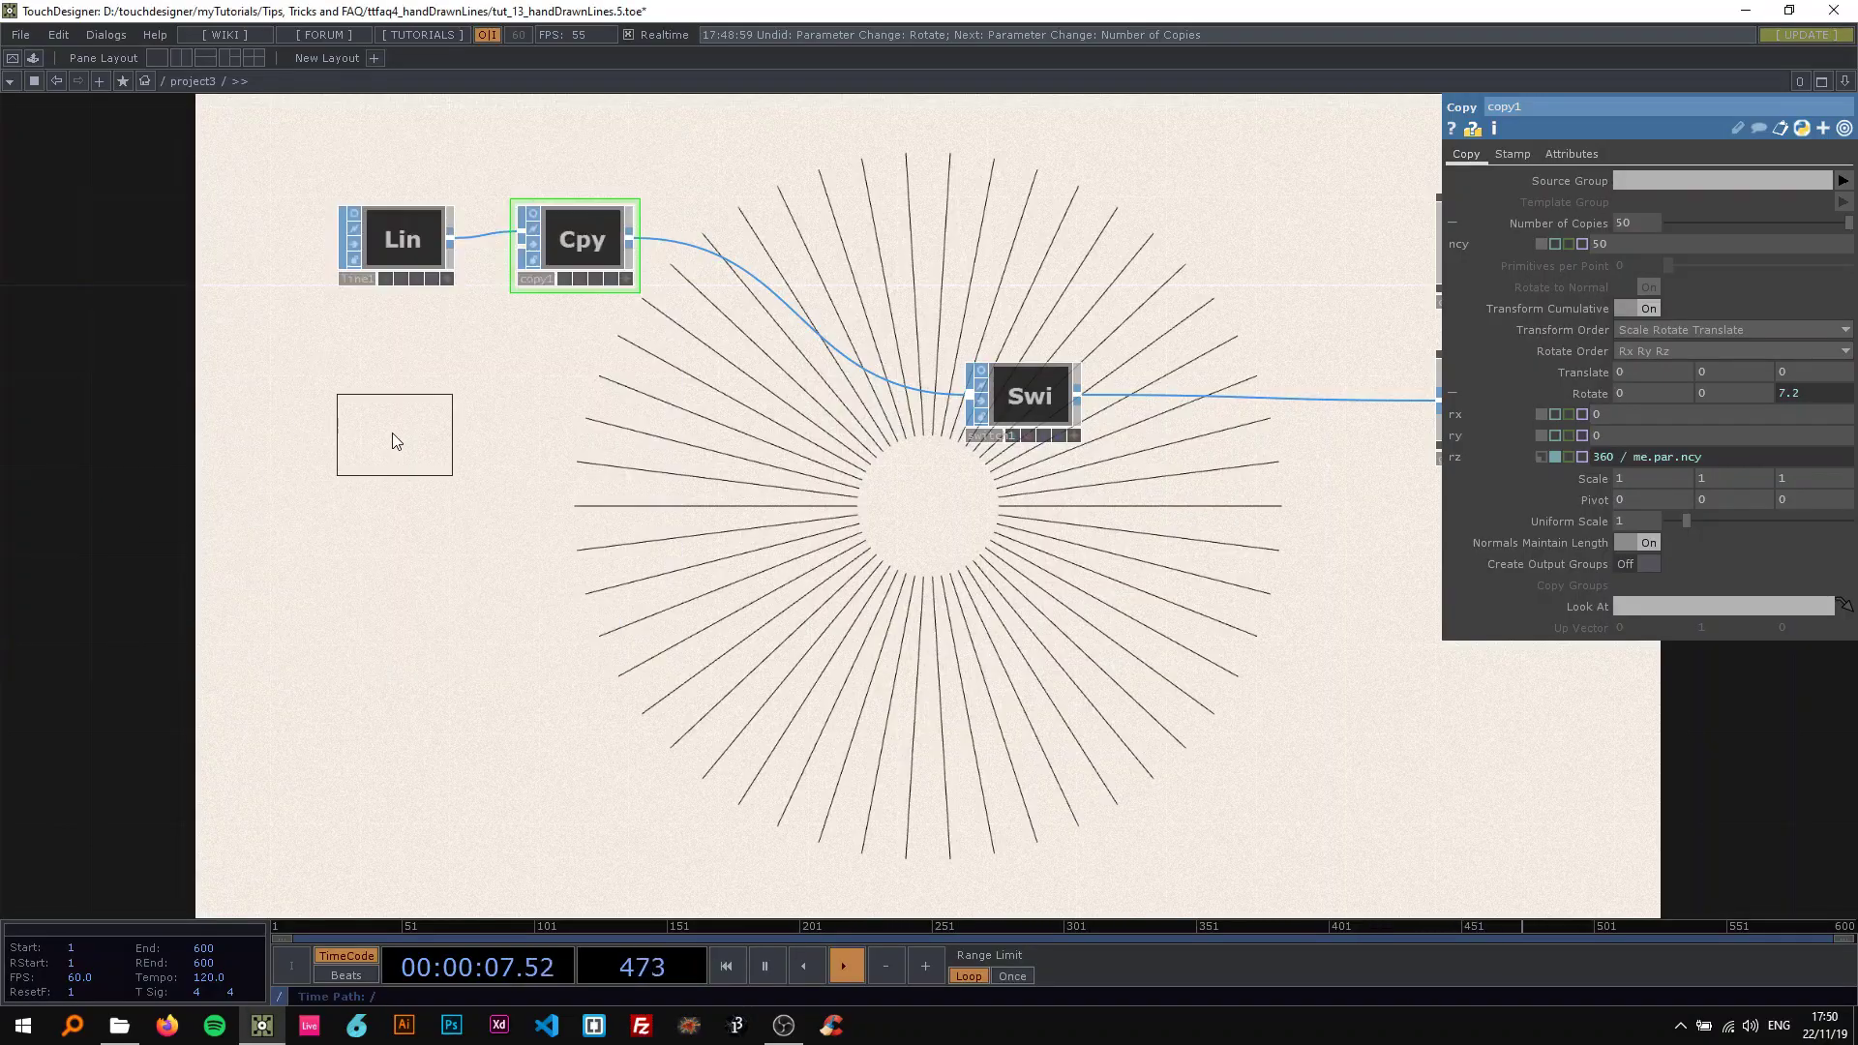
pyautogui.click(391, 432)
pyautogui.press('h')
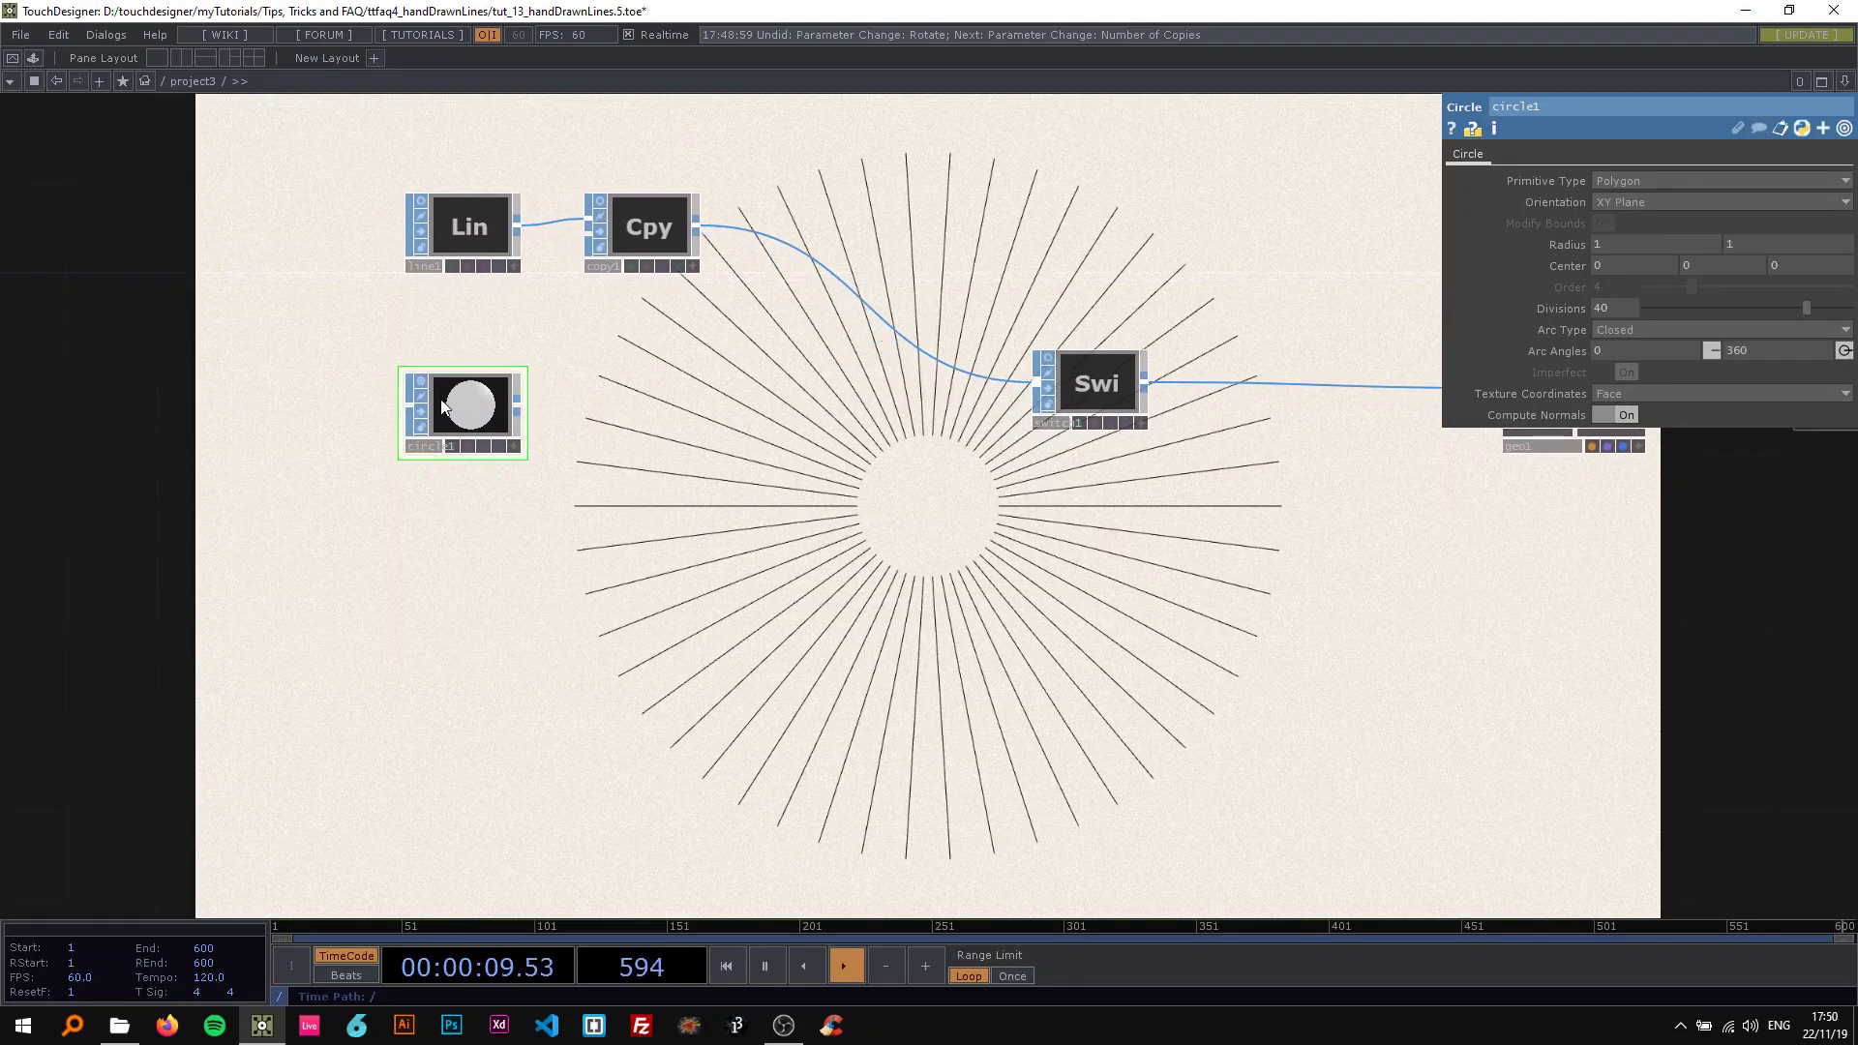
pyautogui.write('100')
pyautogui.press('Return')
pyautogui.click(1612, 329)
pyautogui.click(1640, 368)
# Append a Copy SOP wired from circle1 and line the two nodes up.
pyautogui.rightClick(520, 410)
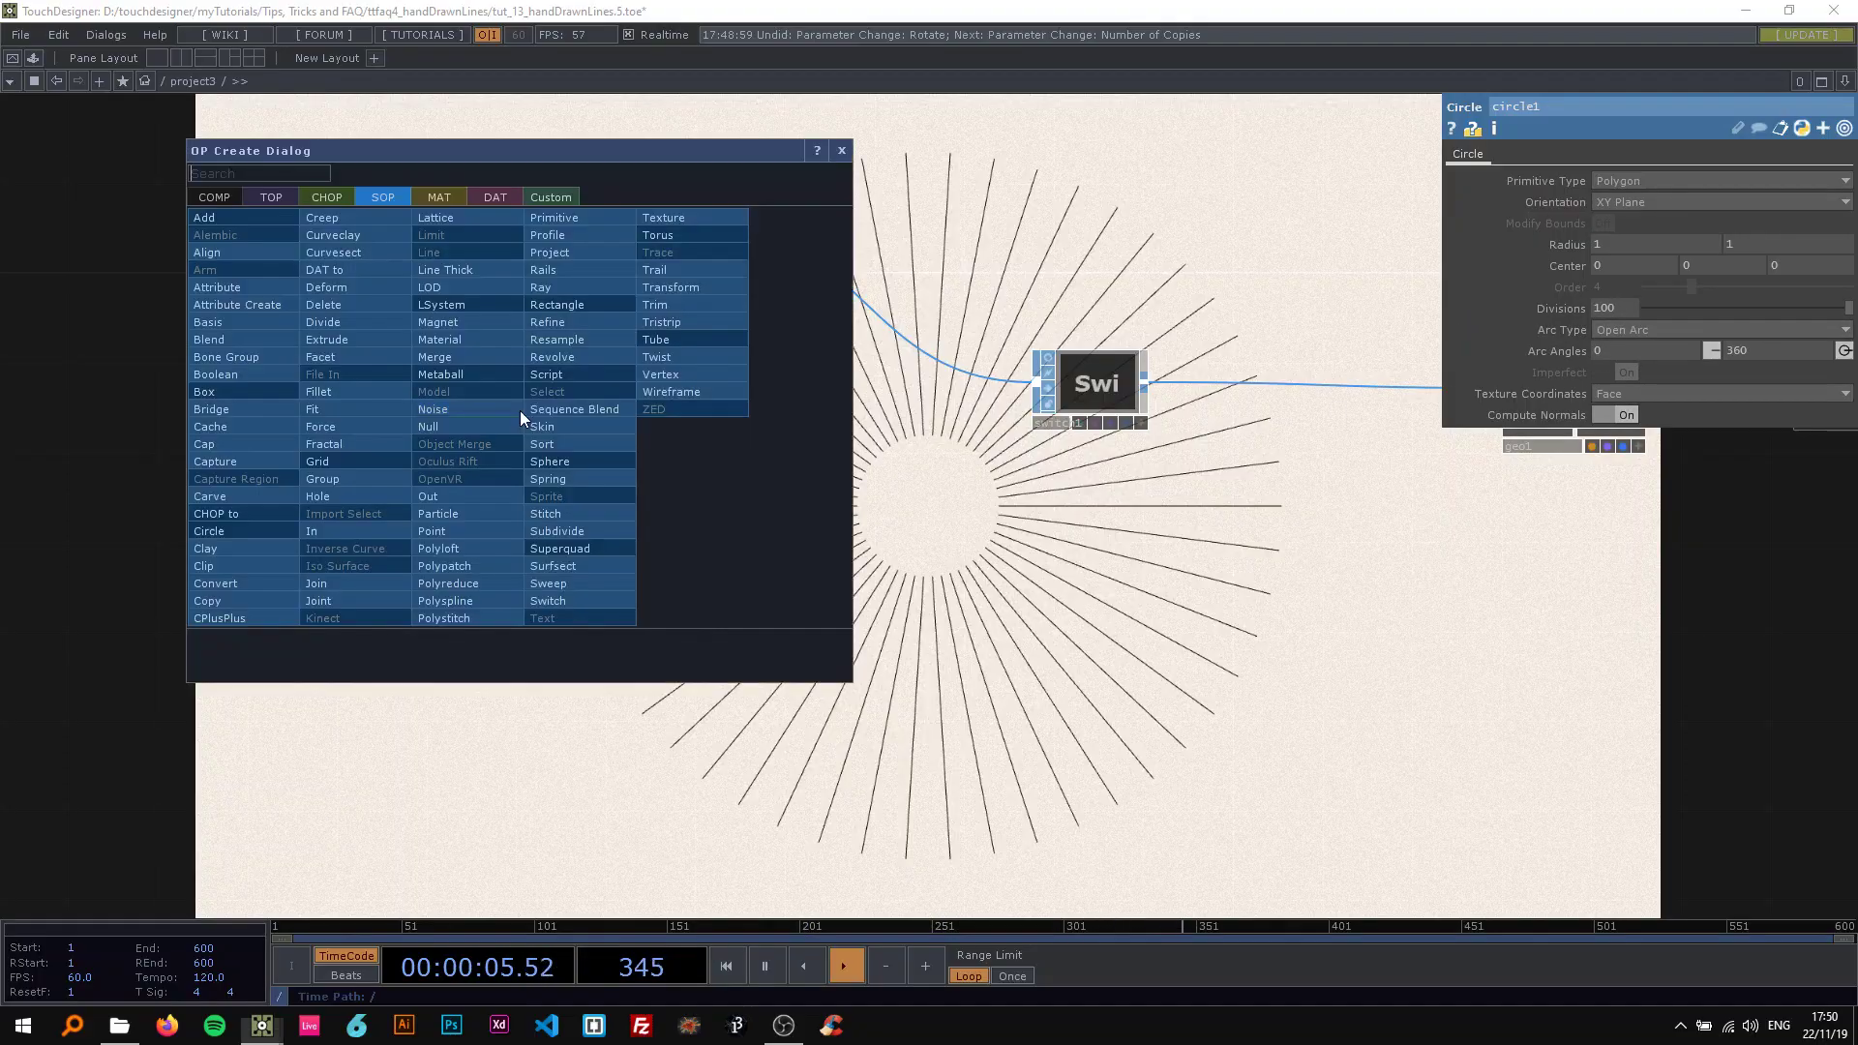
pyautogui.write('copy')
pyautogui.click(280, 600)
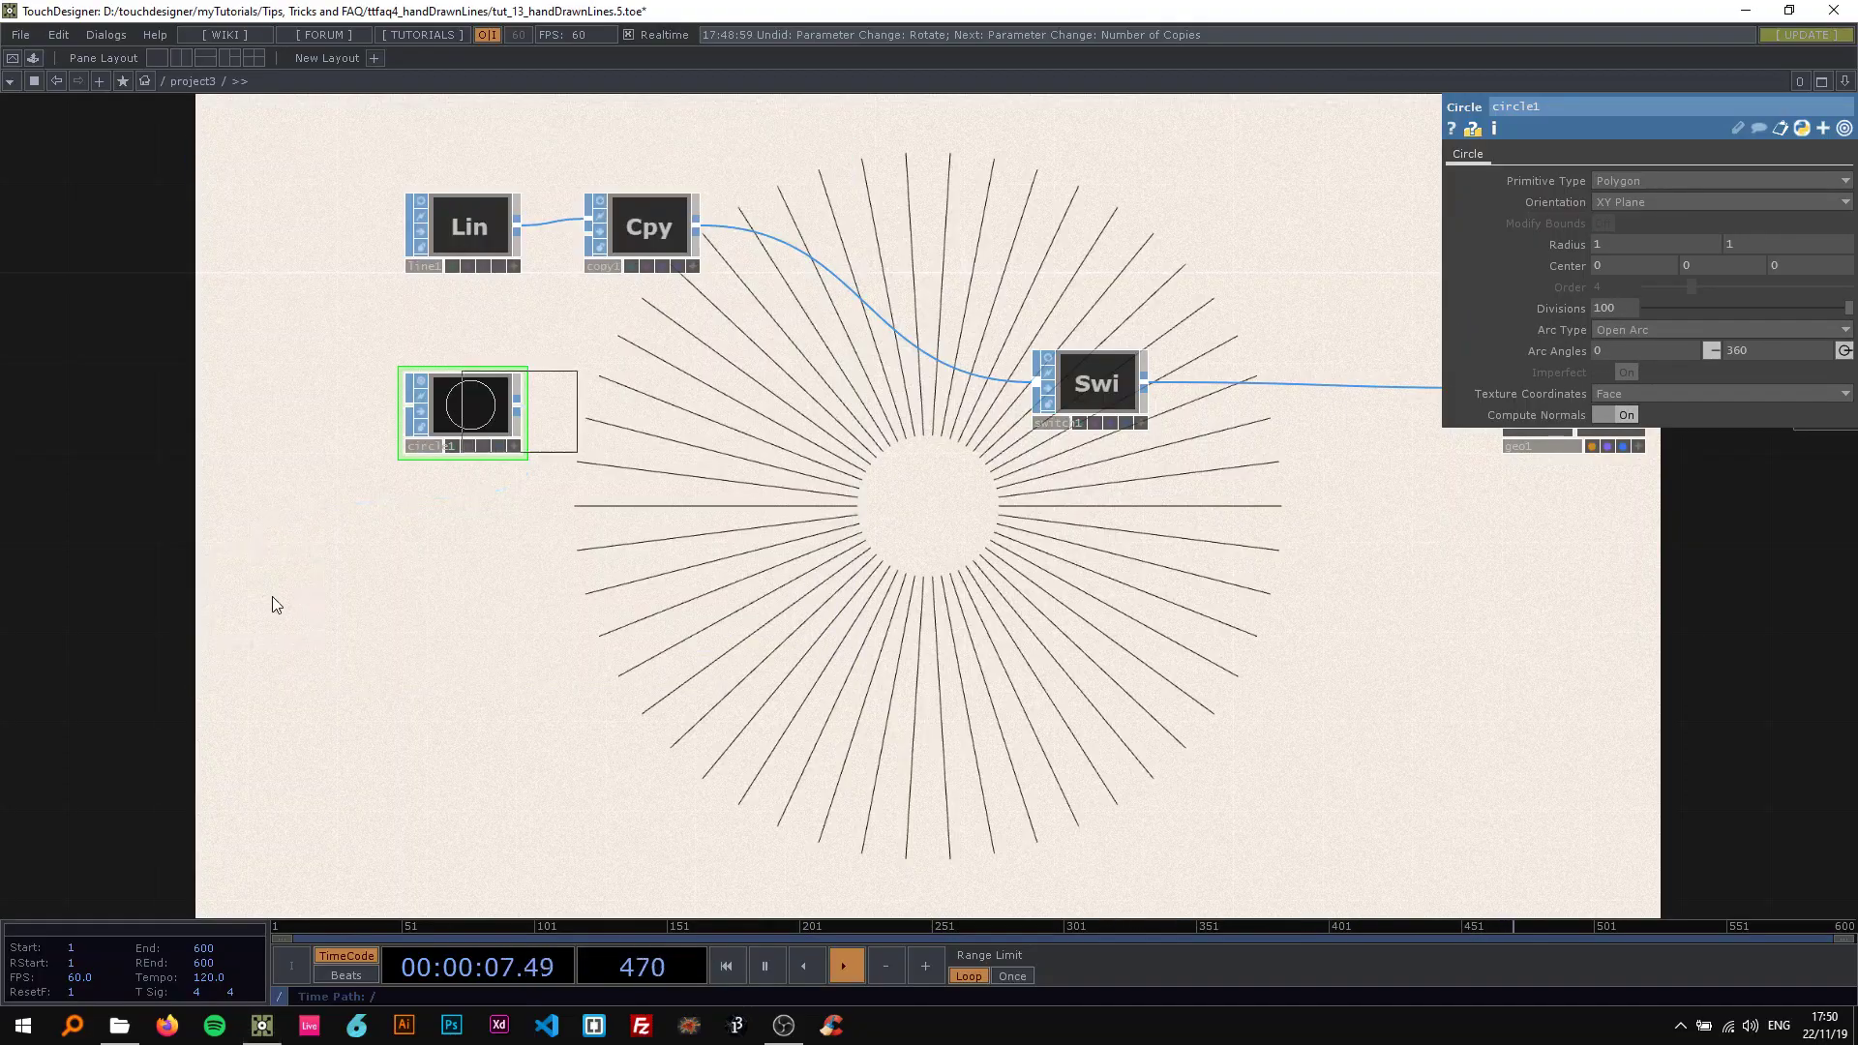
pyautogui.click(648, 406)
pyautogui.moveTo(647, 400); pyautogui.dragTo(650, 416)
pyautogui.moveTo(440, 361); pyautogui.dragTo(654, 411, button='right')
pyautogui.moveTo(654, 410); pyautogui.dragTo(663, 396)
pyautogui.click(837, 440)
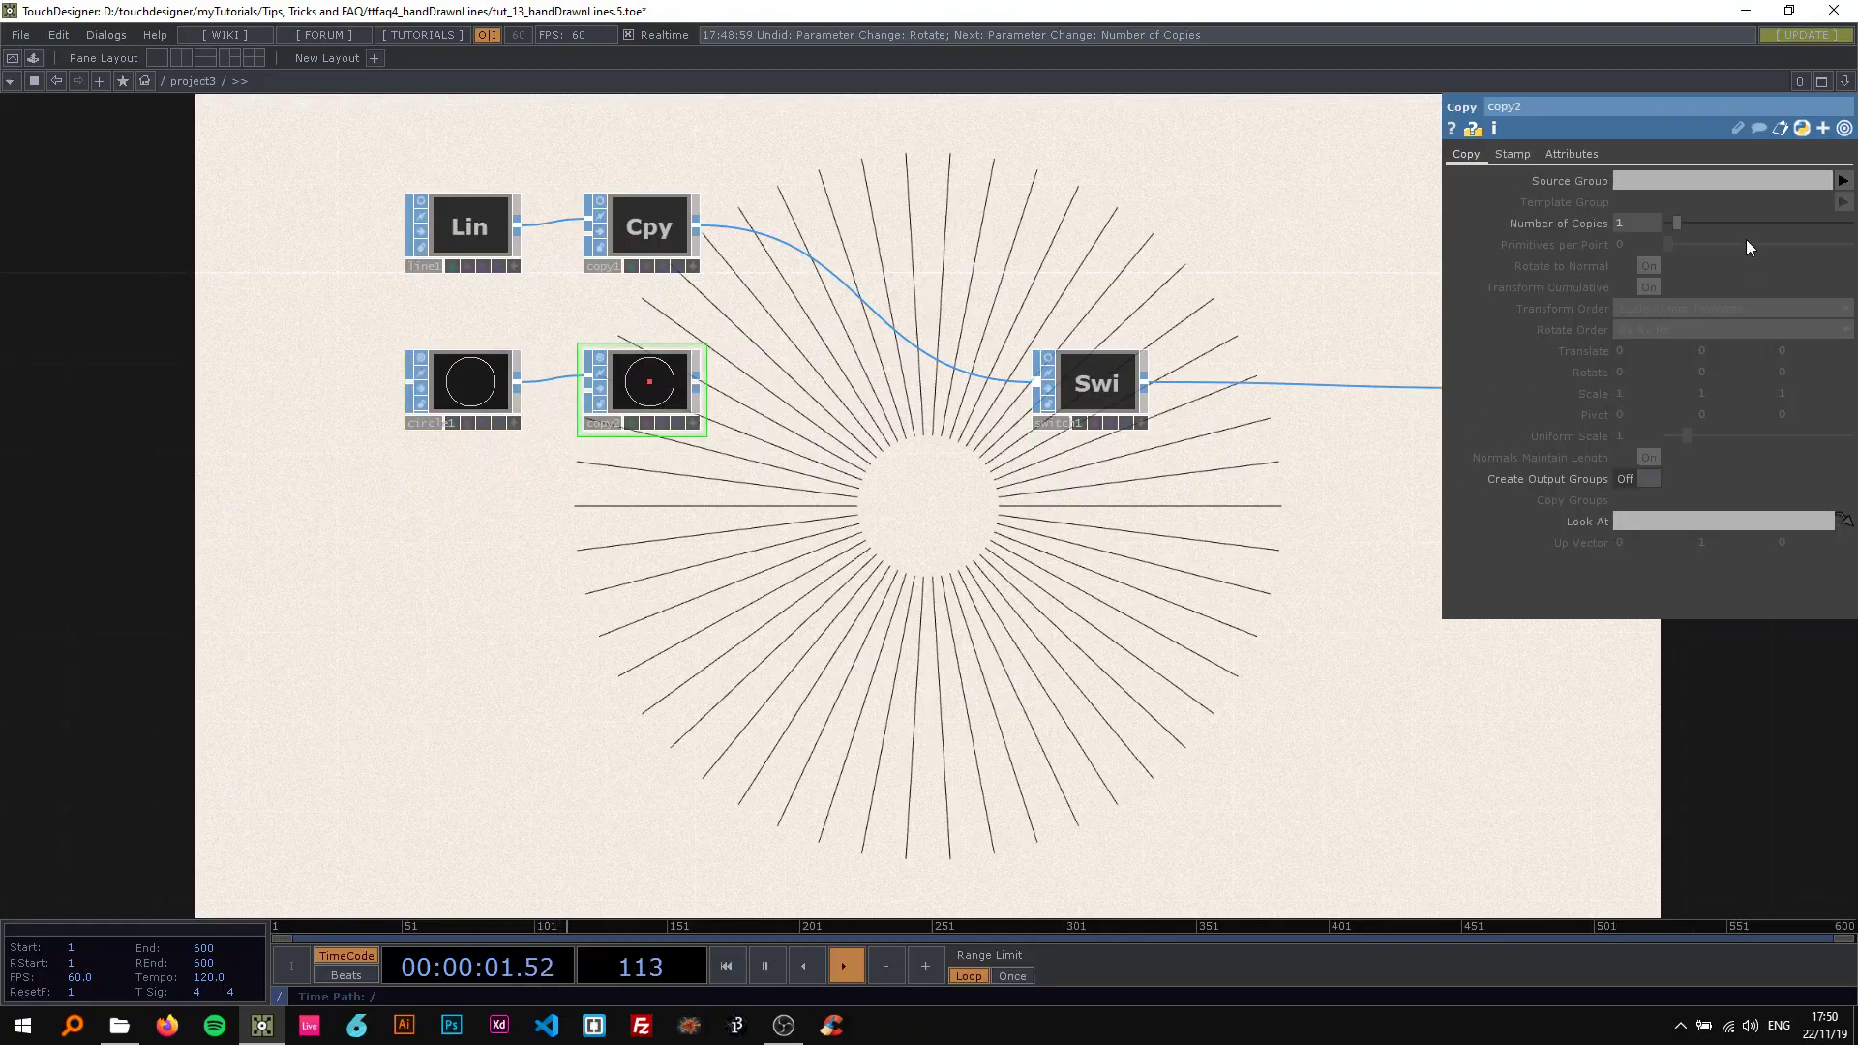
# Give copy2 10 copies with Uniform Scale 0.9, making concentric rings.
pyautogui.write('10')
pyautogui.click(1099, 225)
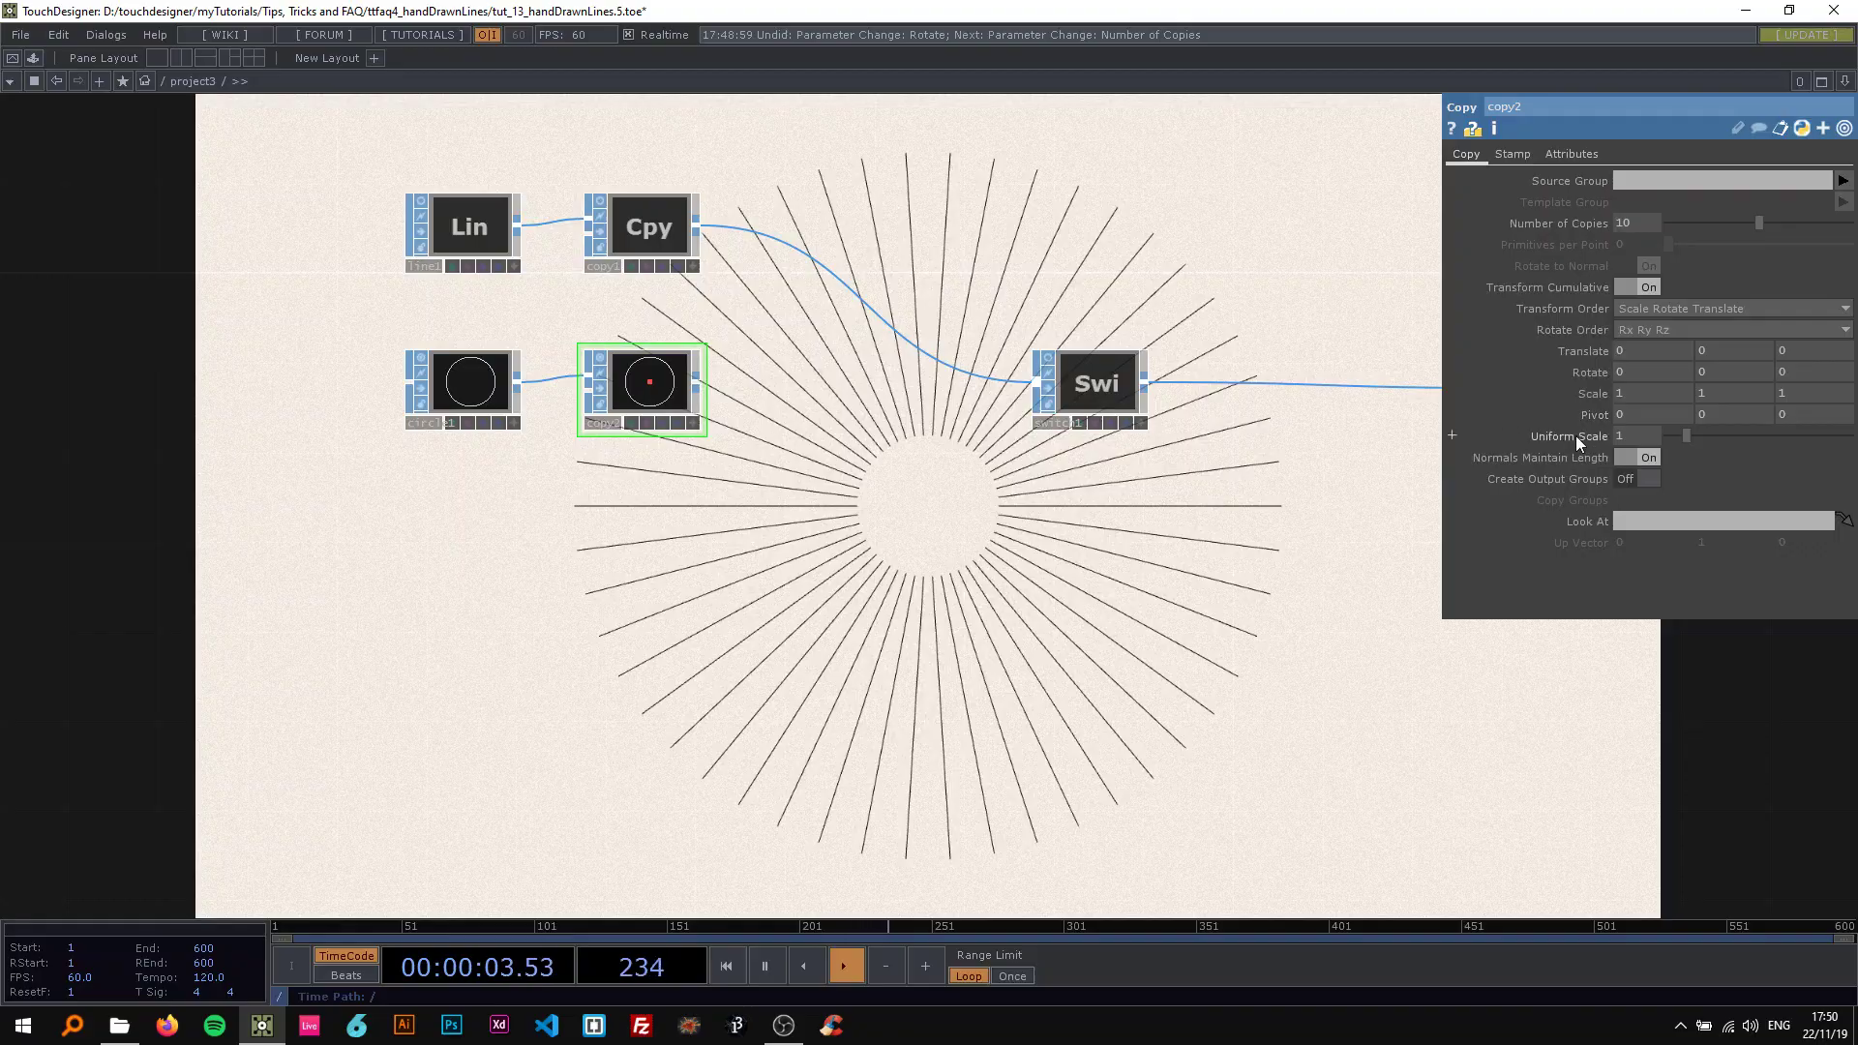
pyautogui.click(1631, 437)
pyautogui.write('.9')
pyautogui.press('Return')
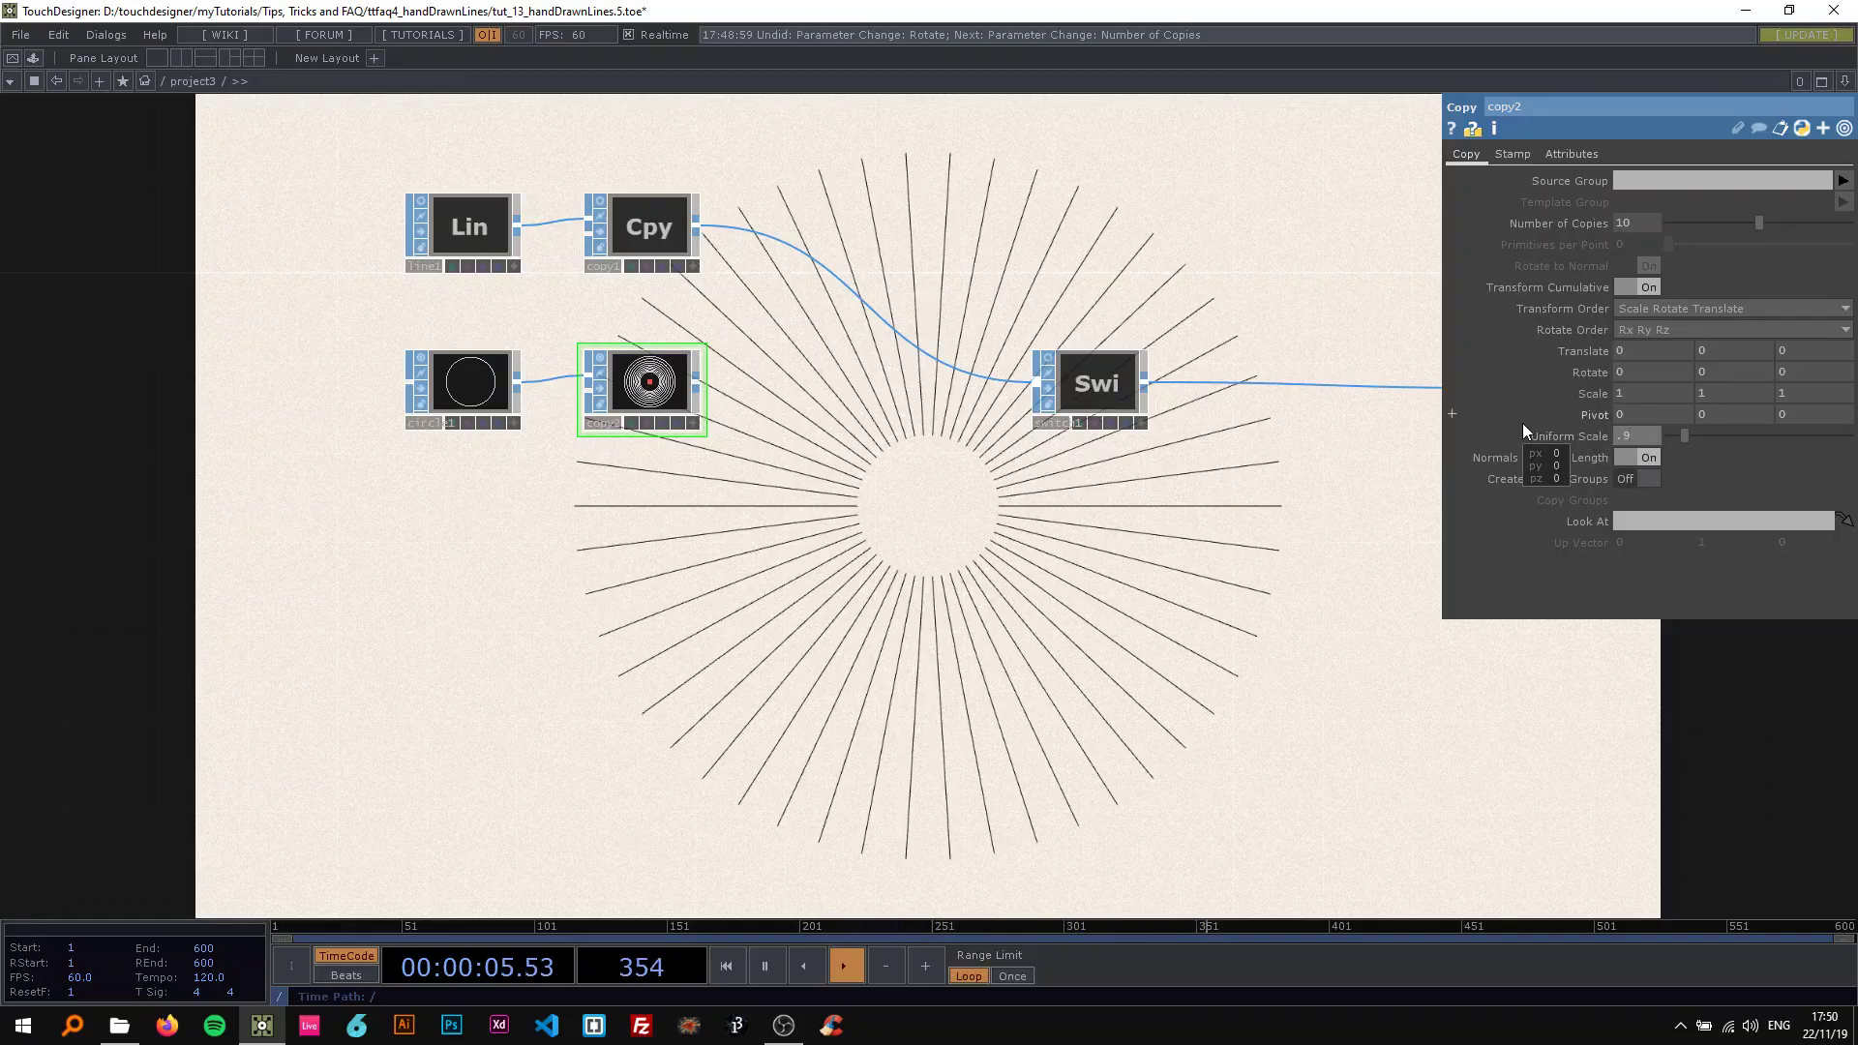
pyautogui.scroll(8, 646, 346)
pyautogui.moveTo(1155, 470); pyautogui.dragTo(1275, 341)
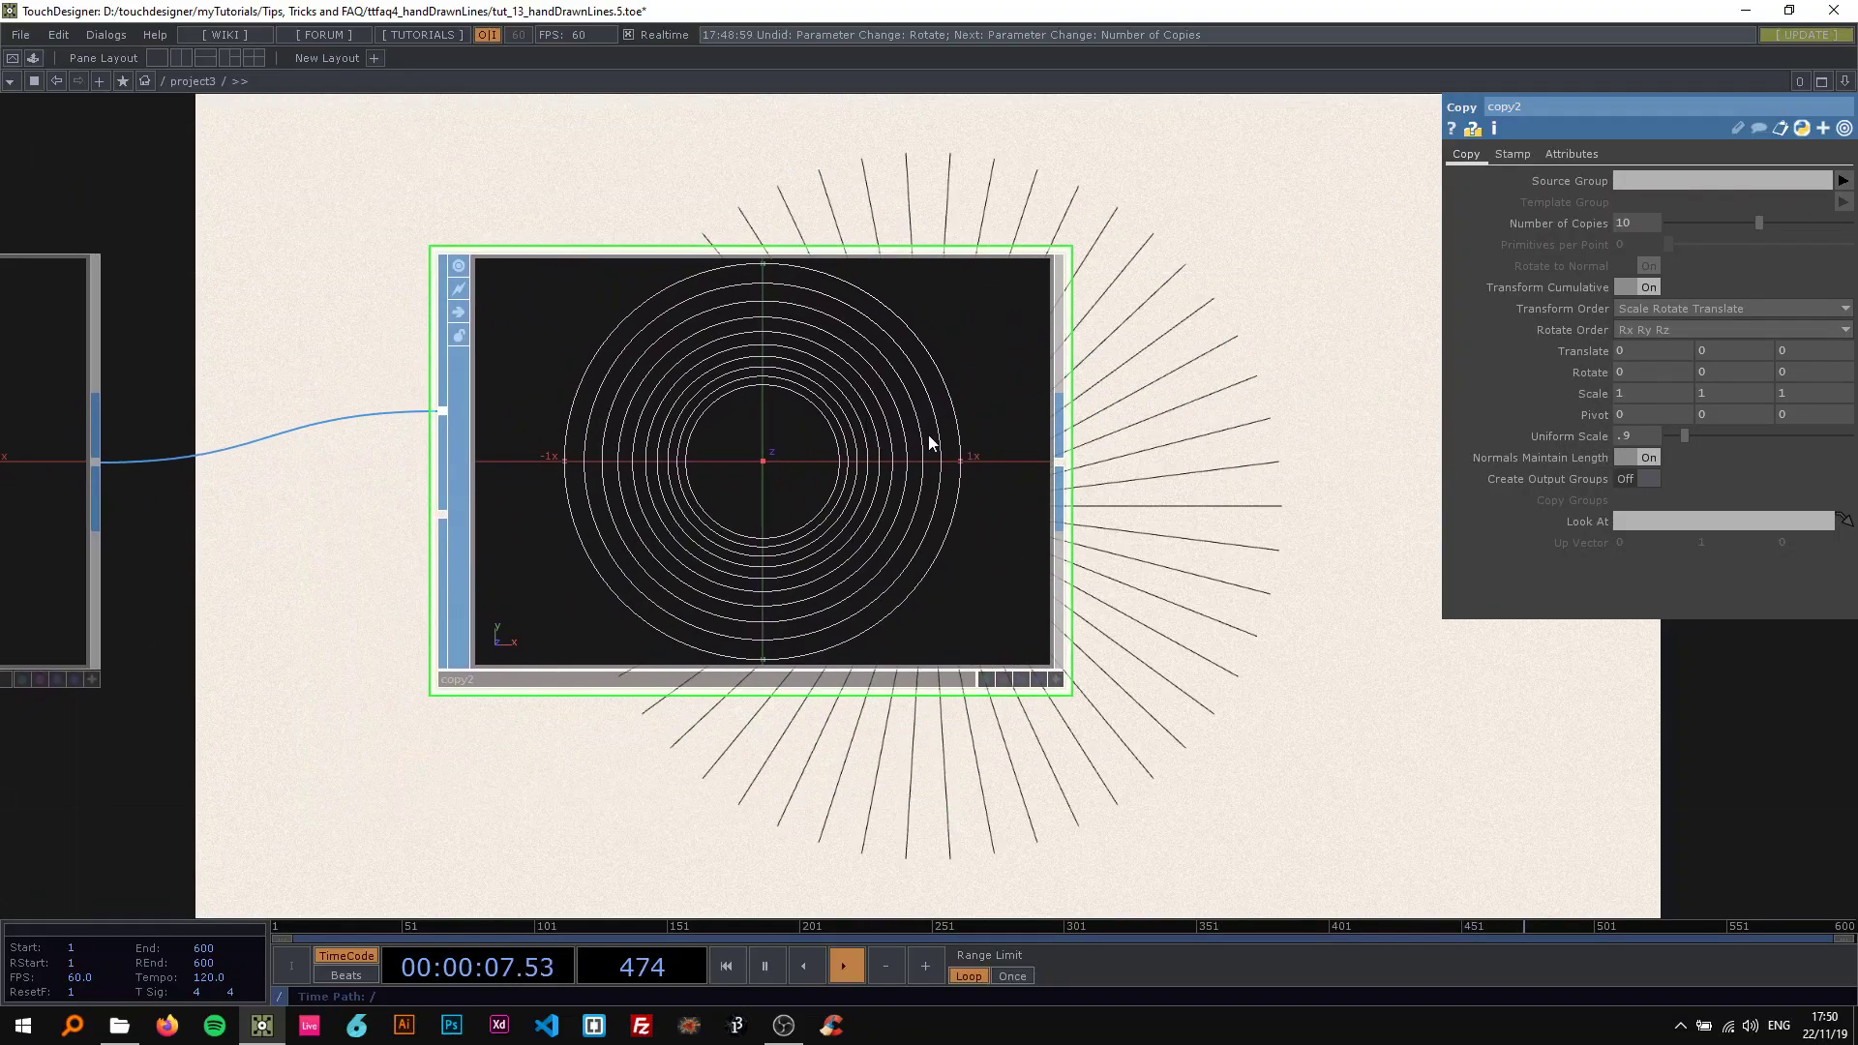
pyautogui.scroll(3, 950, 500)
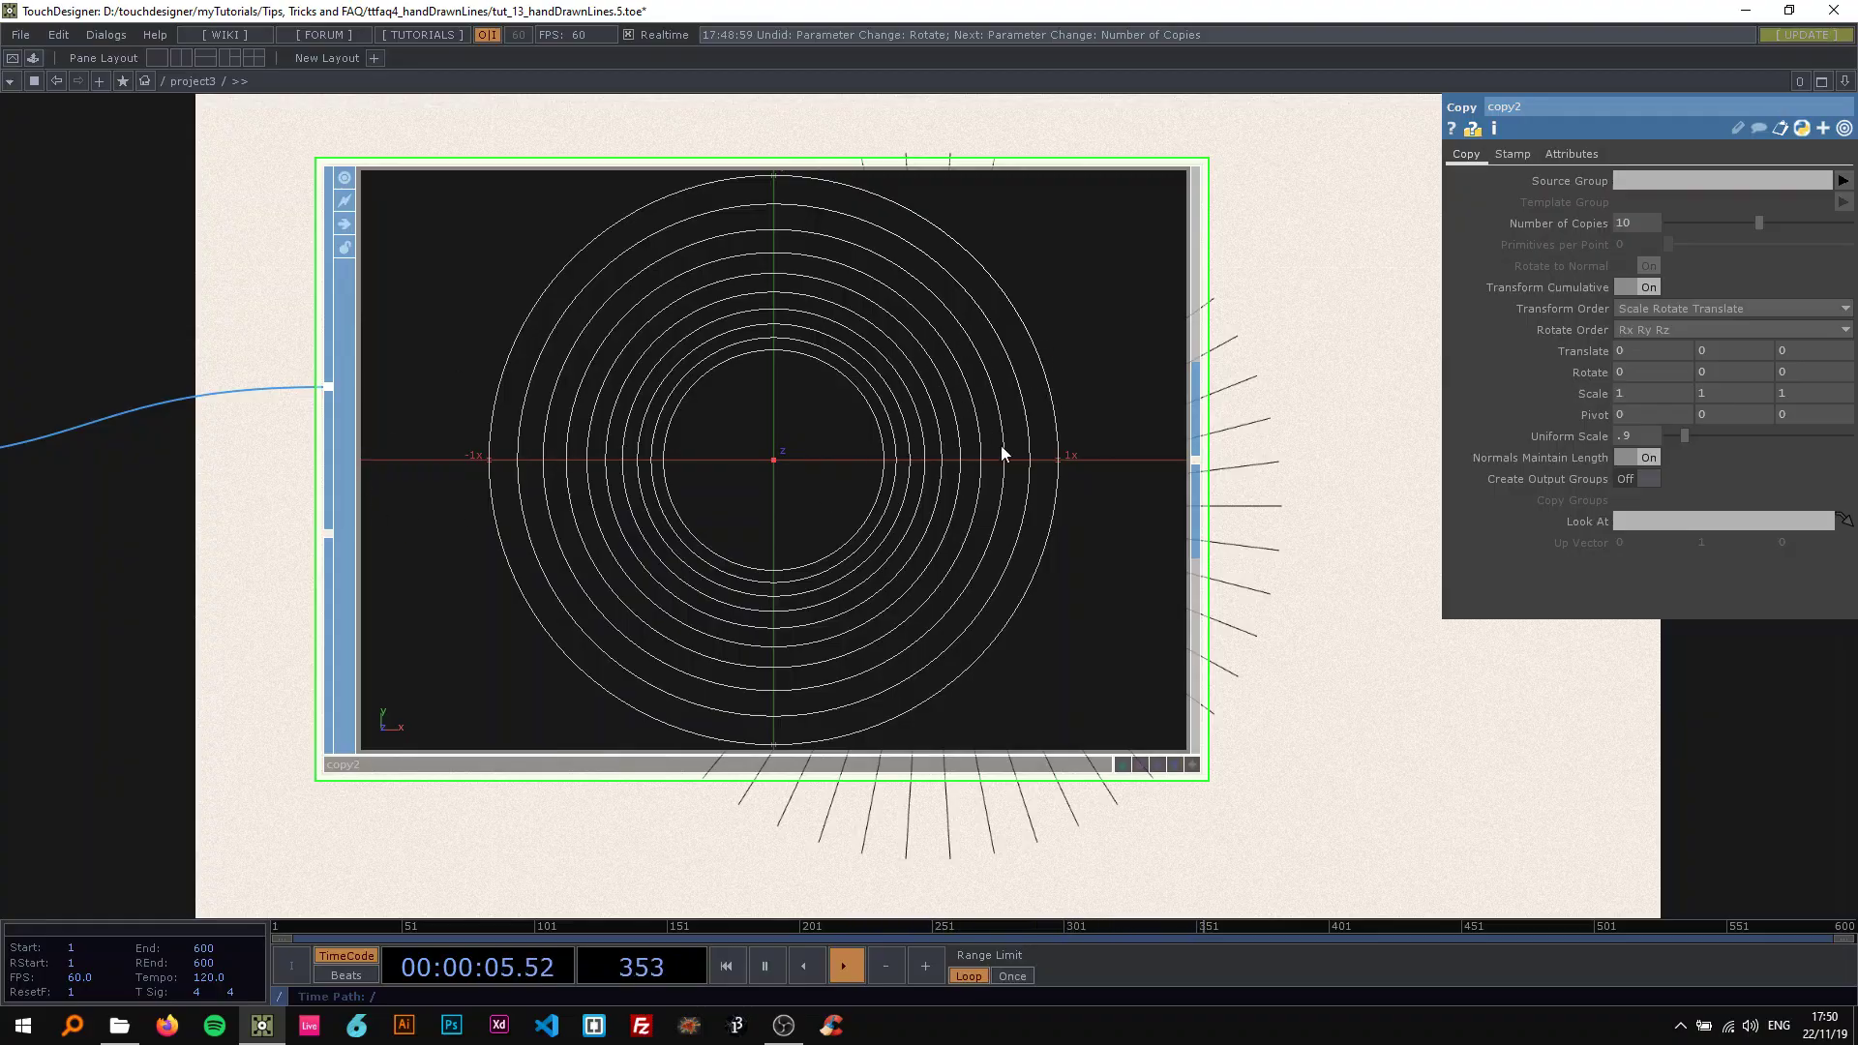
pyautogui.scroll(-7, 1079, 450)
pyautogui.moveTo(1183, 446); pyautogui.dragTo(604, 448)
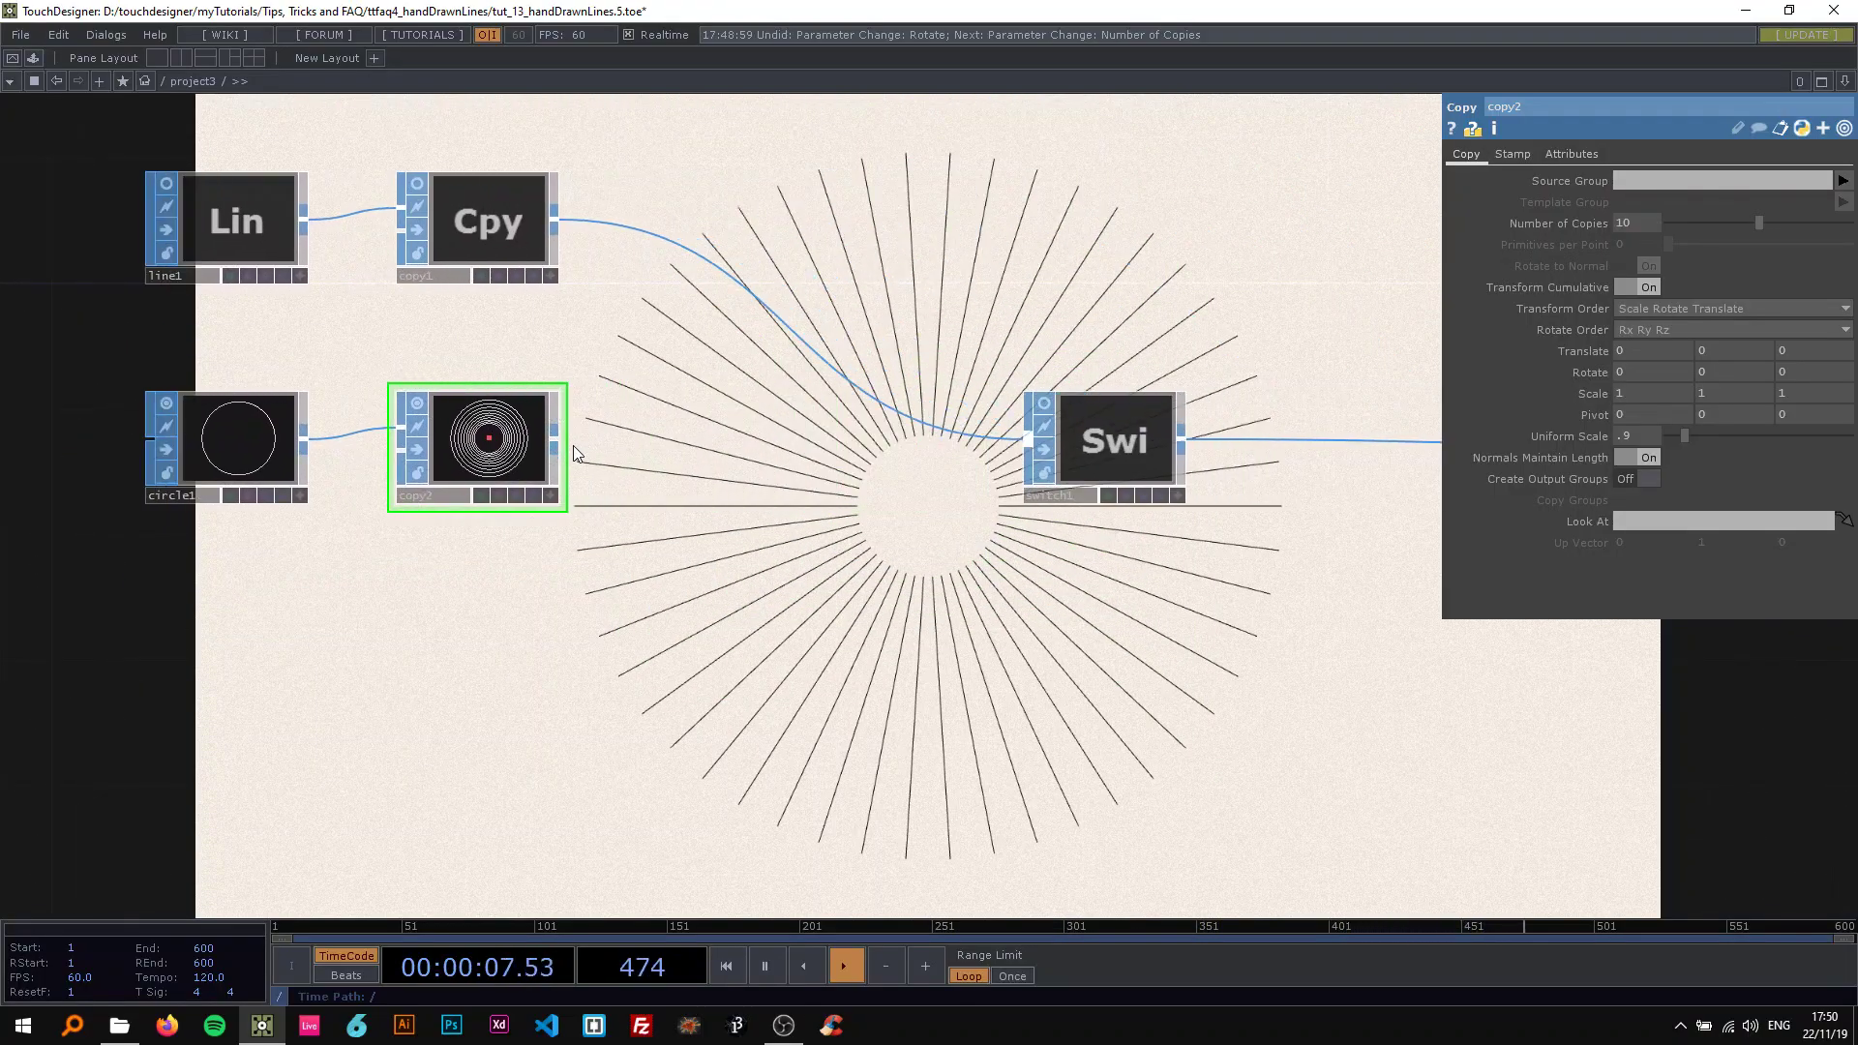
pyautogui.click(555, 440)
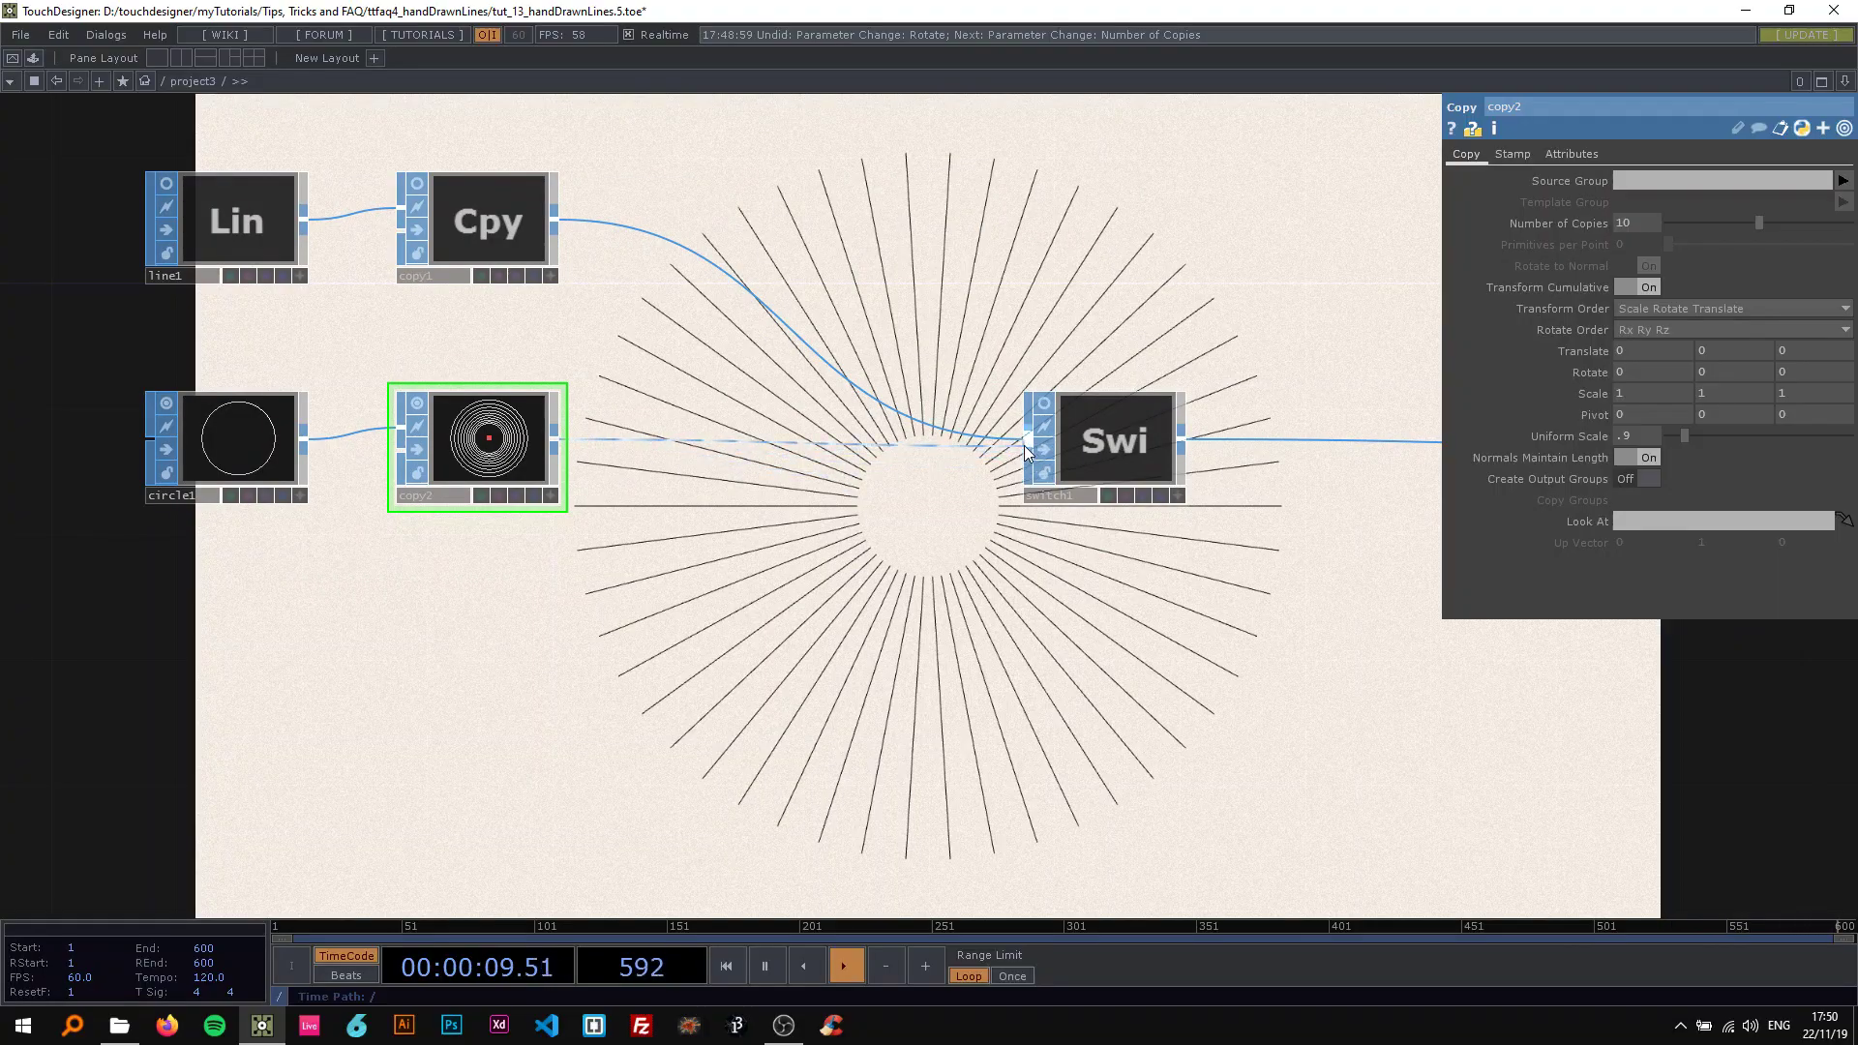
# Wire copy2 into switch1 and add a Box SOP.
pyautogui.click(1027, 441)
pyautogui.moveTo(614, 560); pyautogui.dragTo(767, 456)
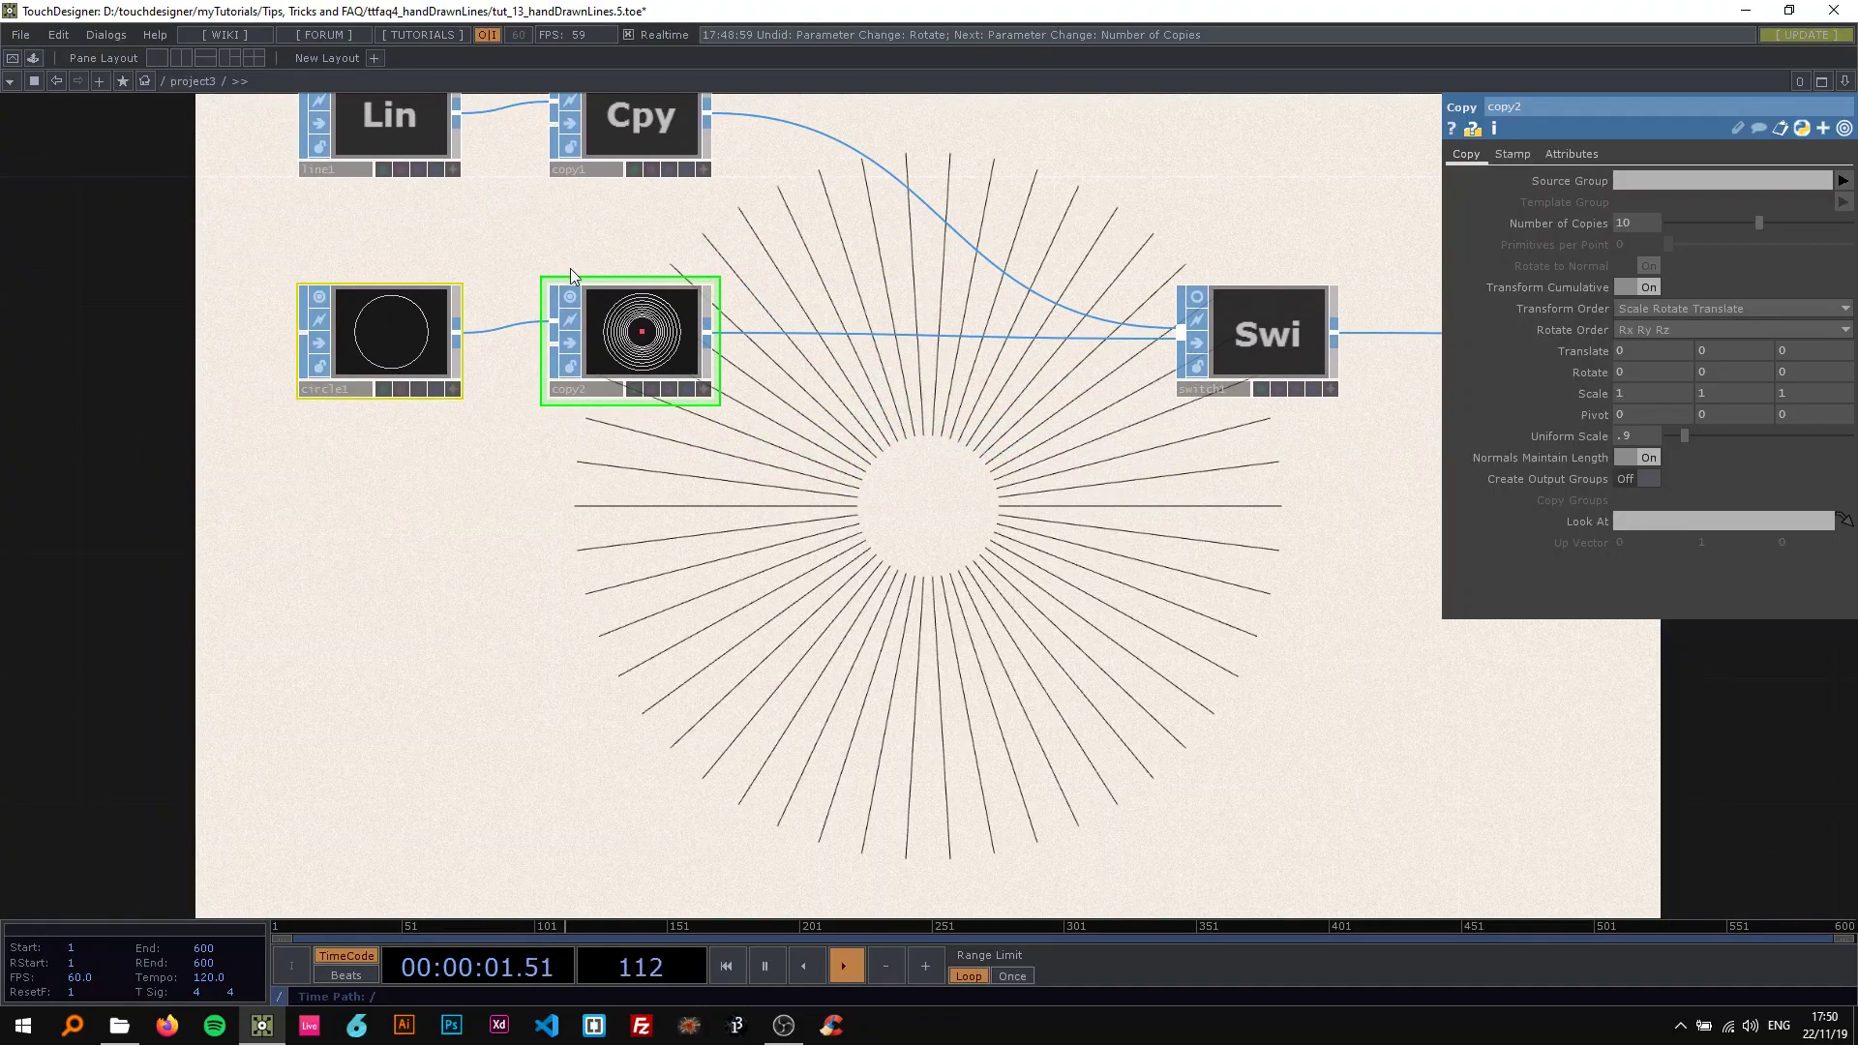
pyautogui.press('Tab')
pyautogui.write('bo')
pyautogui.click(39, 481)
pyautogui.click(378, 561)
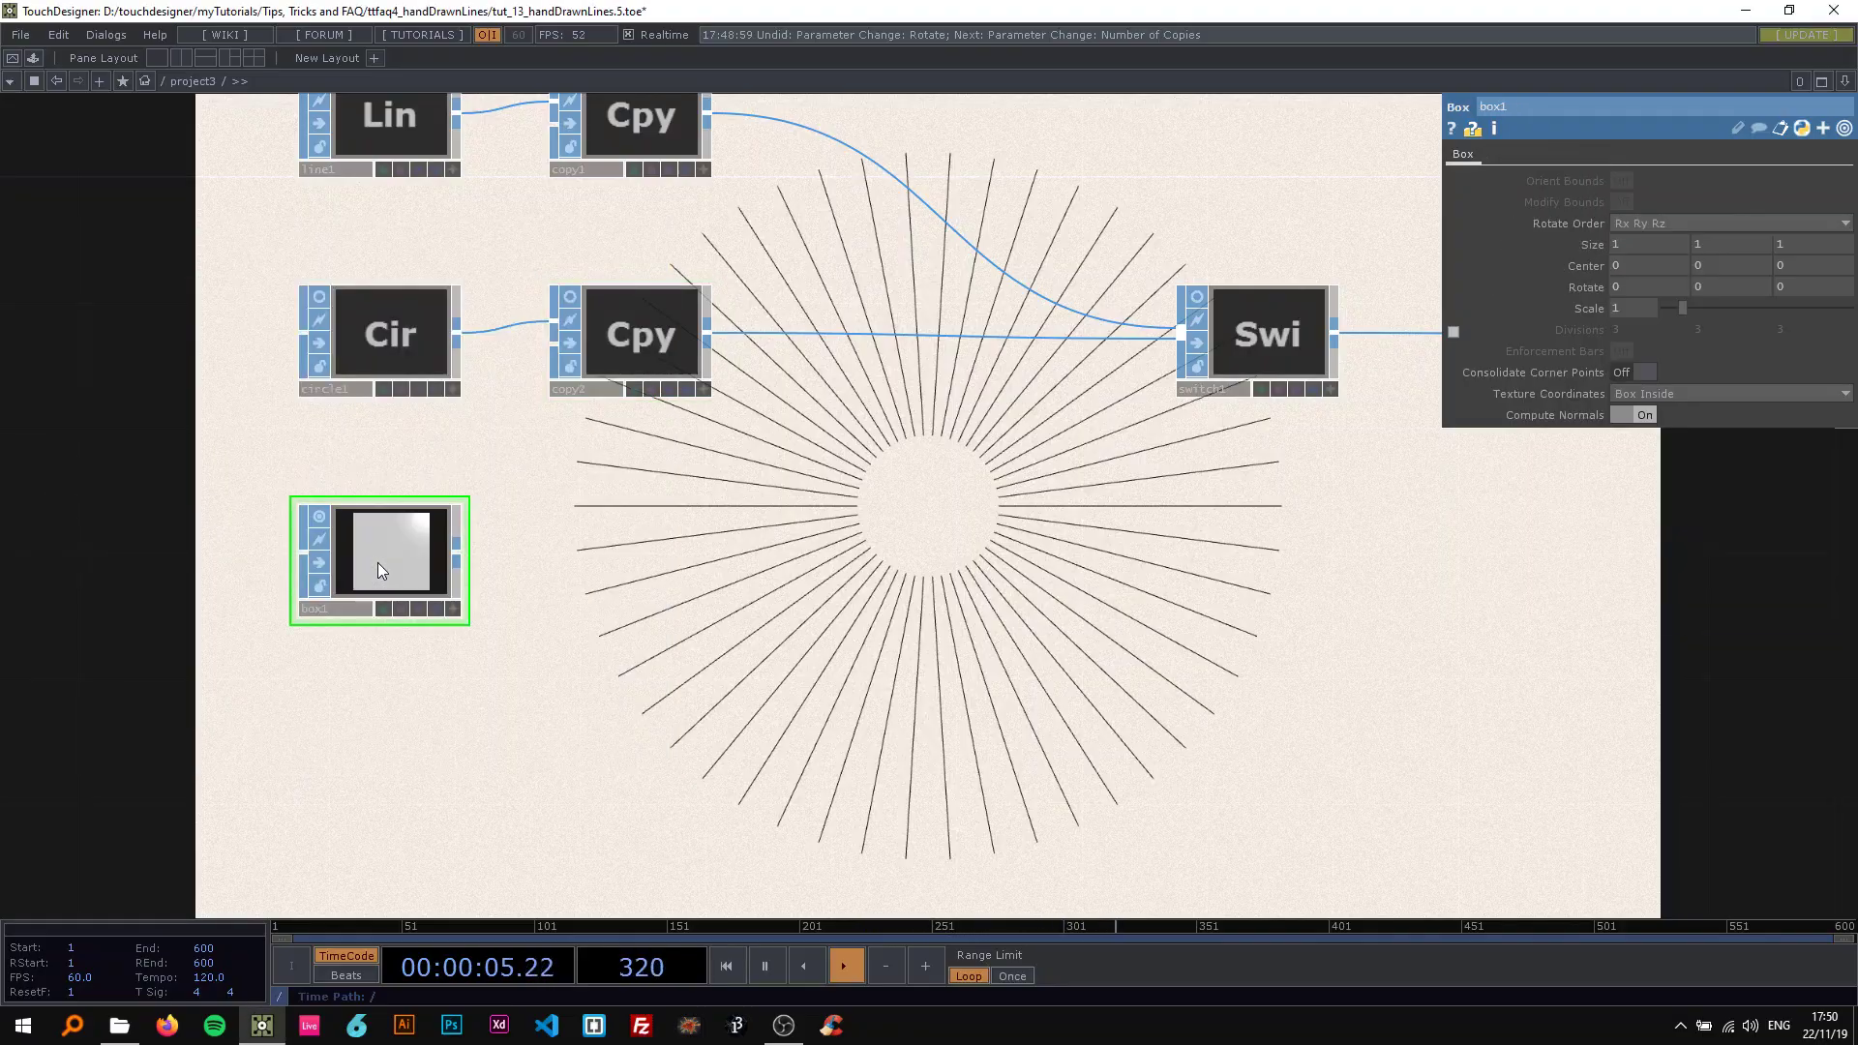
# Append a Transform SOP to the box, wire it into switch1, and rotate it 20 and -25.
pyautogui.rightClick(455, 557)
pyautogui.click(607, 409)
pyautogui.click(654, 563)
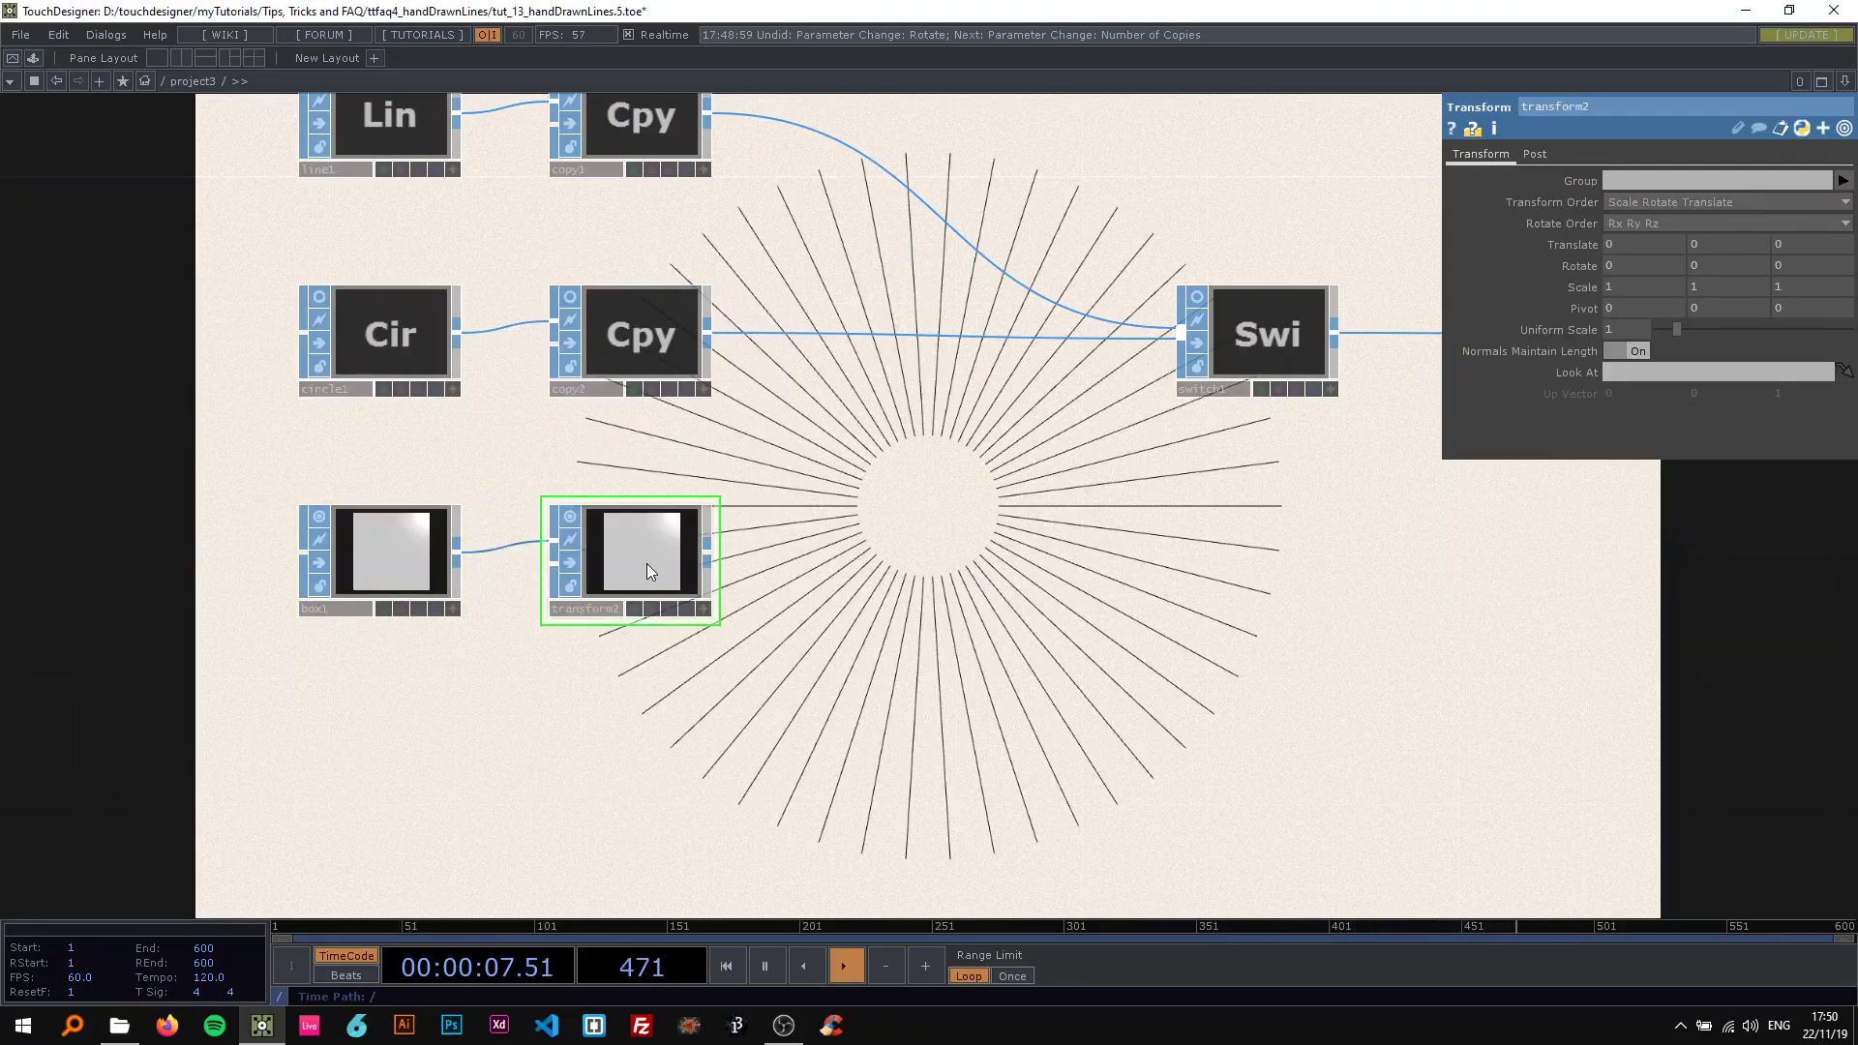
pyautogui.moveTo(708, 560); pyautogui.dragTo(1182, 340)
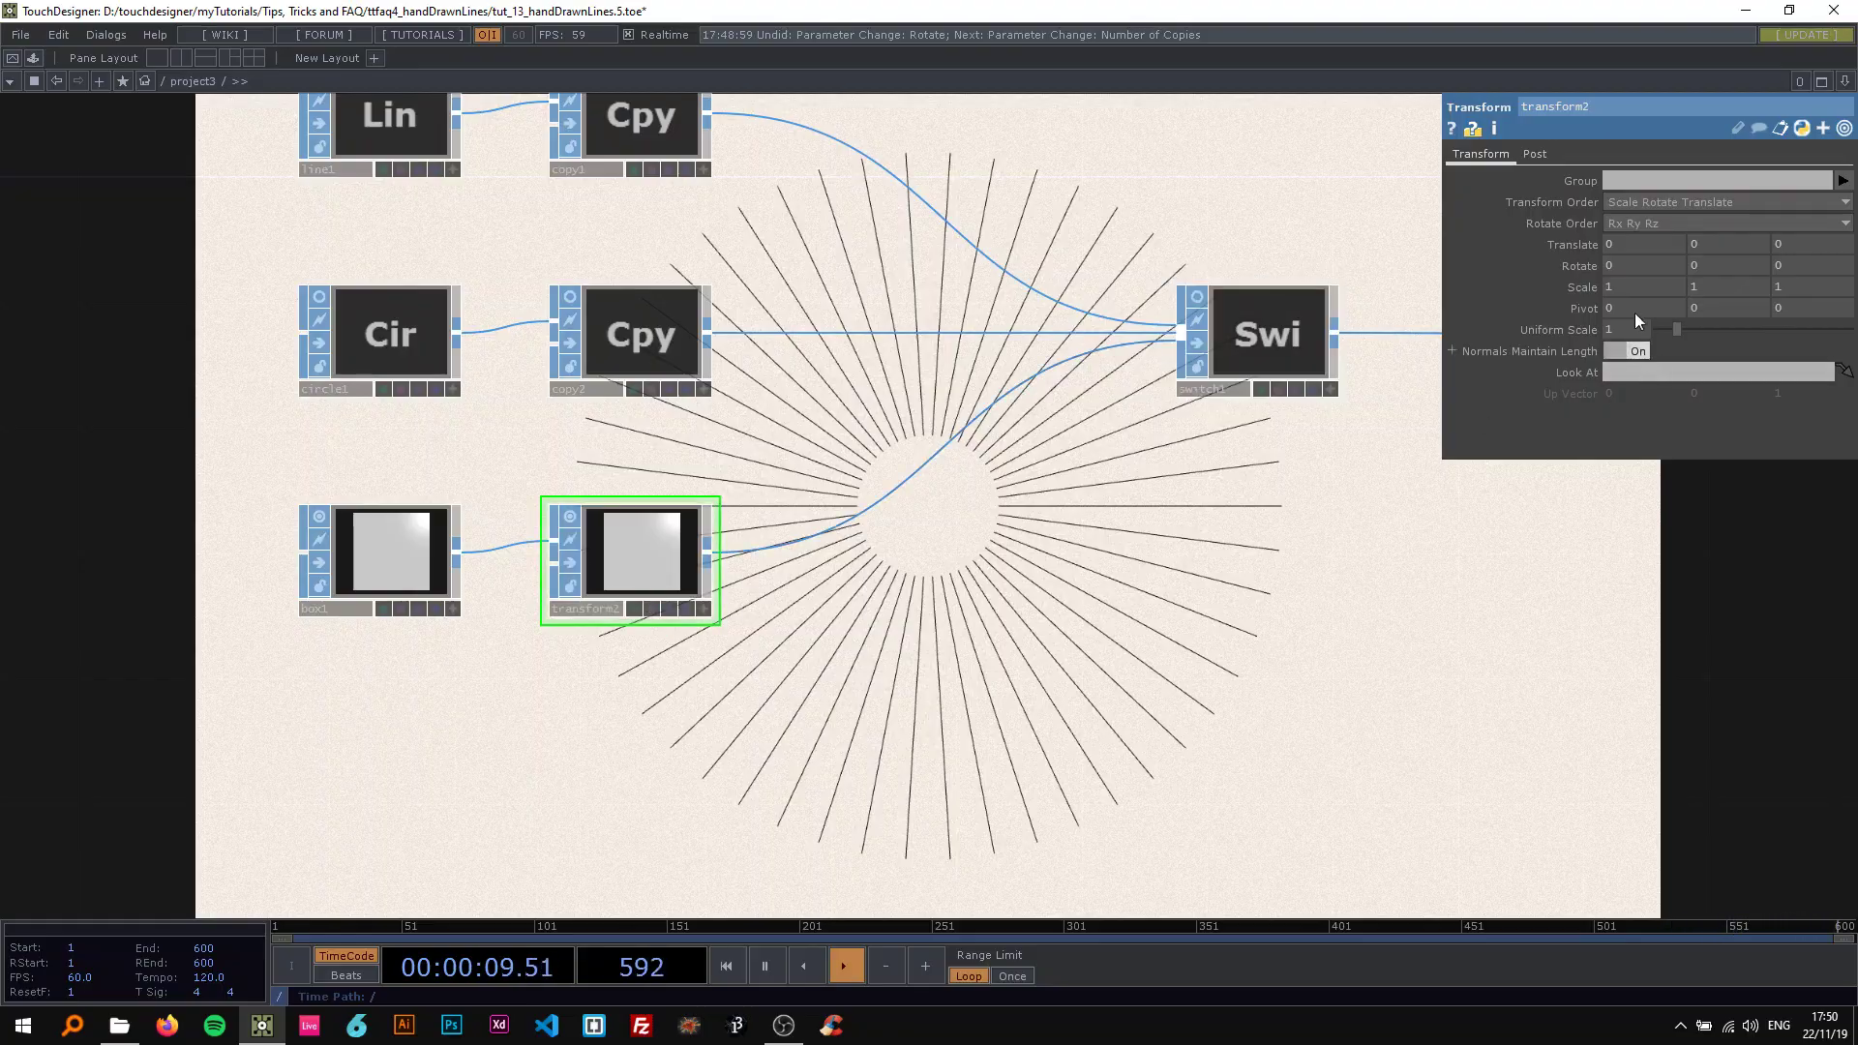
pyautogui.write('2')
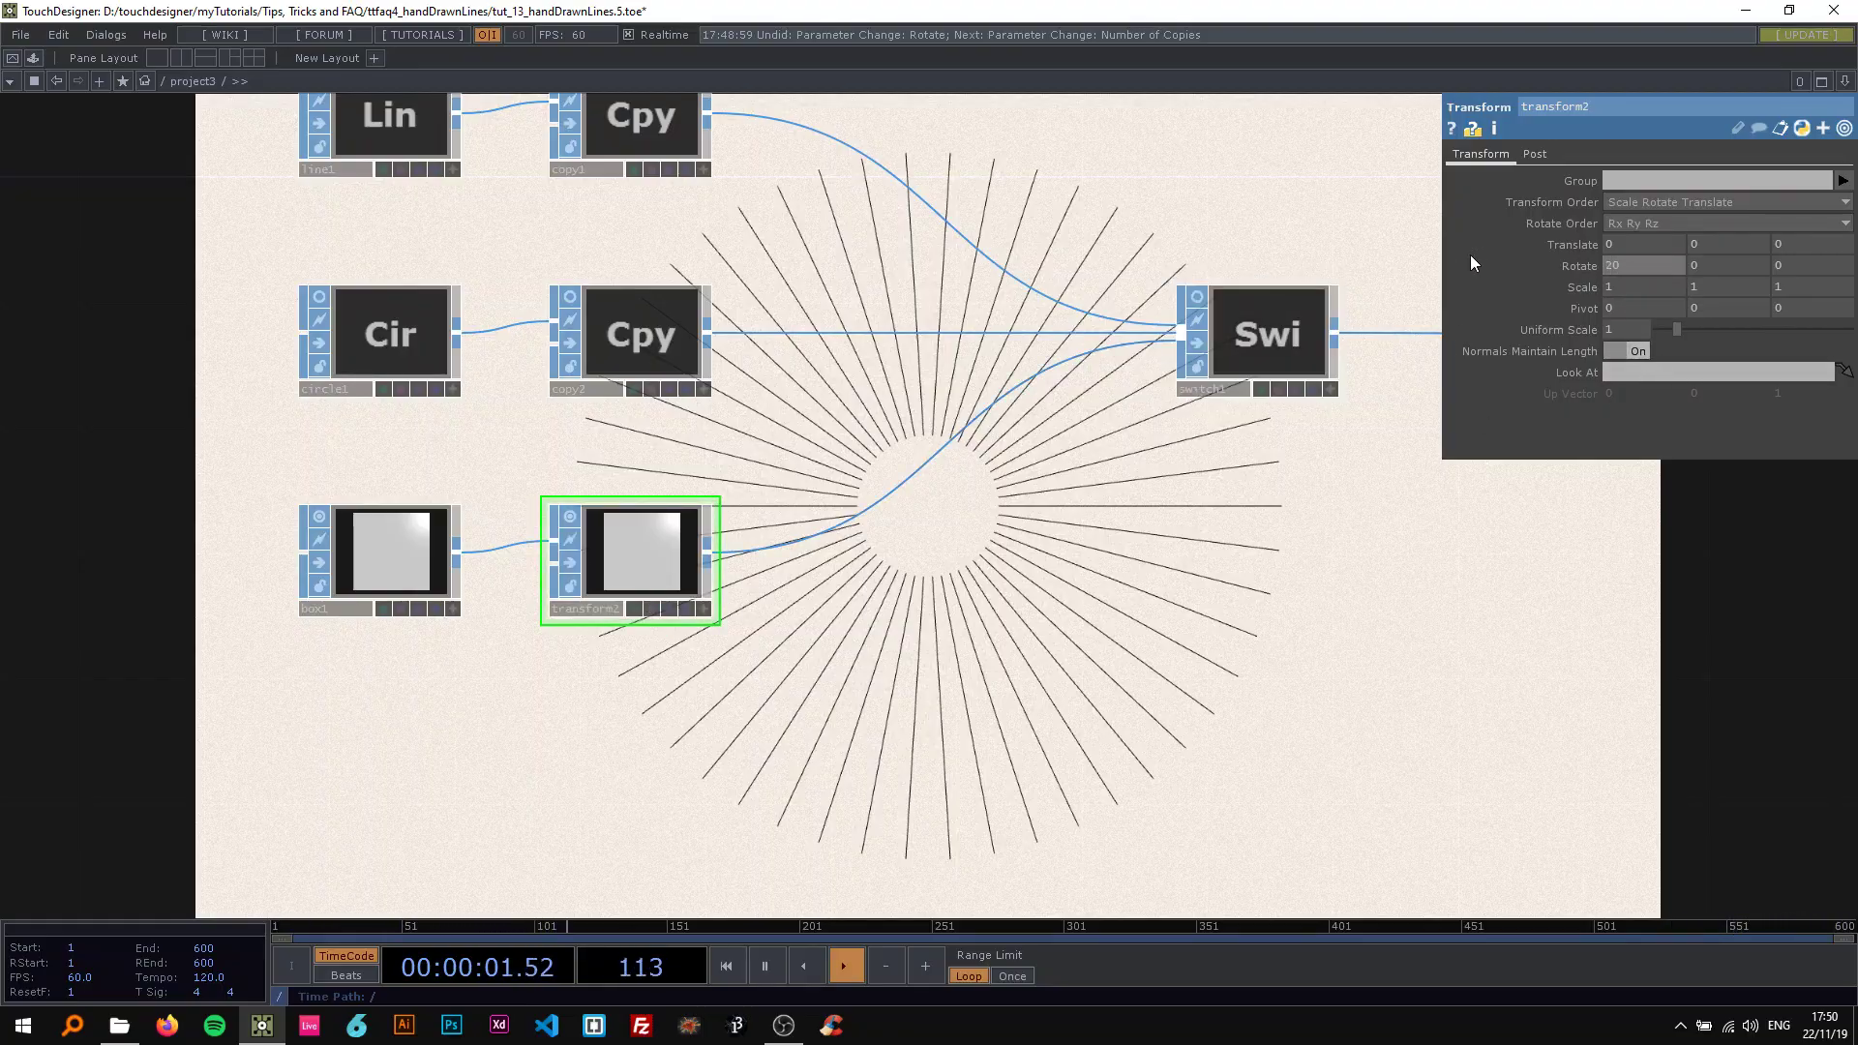
pyautogui.press('Tab')
pyautogui.write('-25')
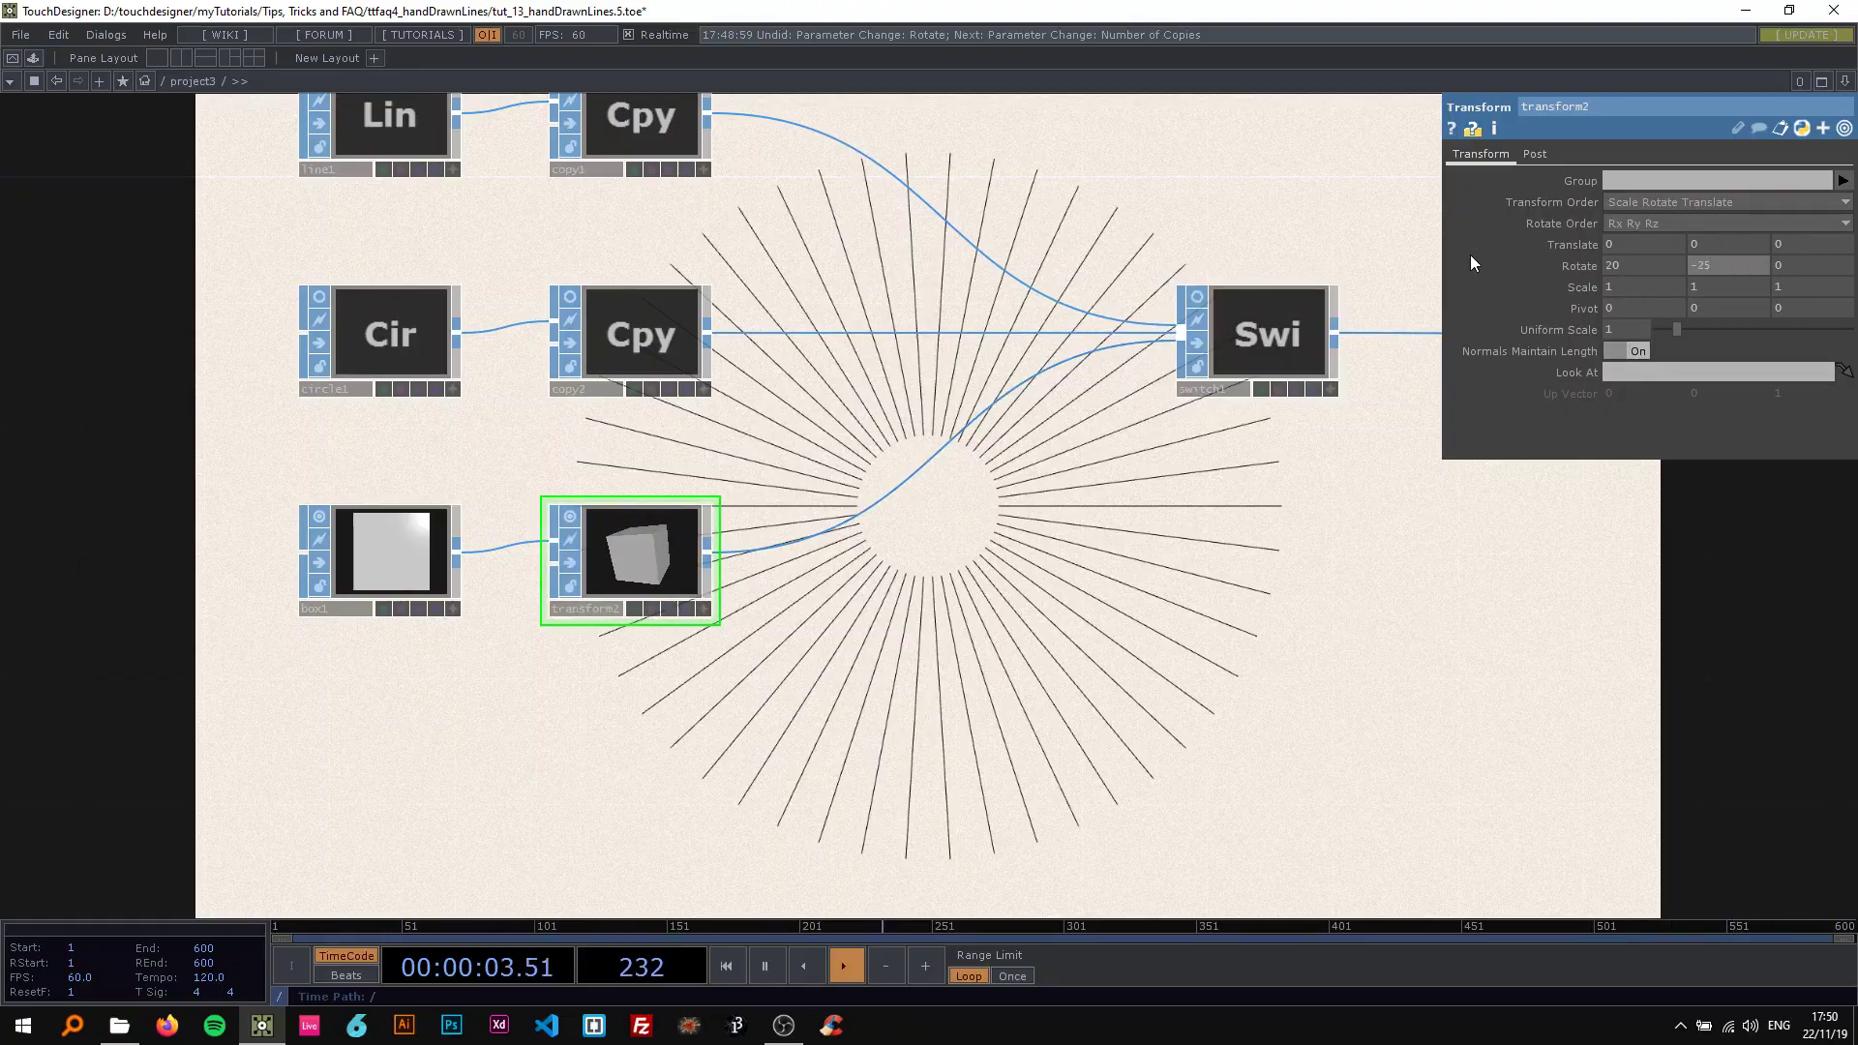
# Turn off the box and transform nodes' viewers and reframe the network.
pyautogui.scroll(5, 602, 568)
pyautogui.scroll(-6, 679, 537)
pyautogui.scroll(-2, 684, 535)
pyautogui.moveTo(452, 465); pyautogui.dragTo(658, 556, button='right')
pyautogui.scroll(6, 625, 498)
pyautogui.click(626, 502)
pyautogui.scroll(-6, 626, 499)
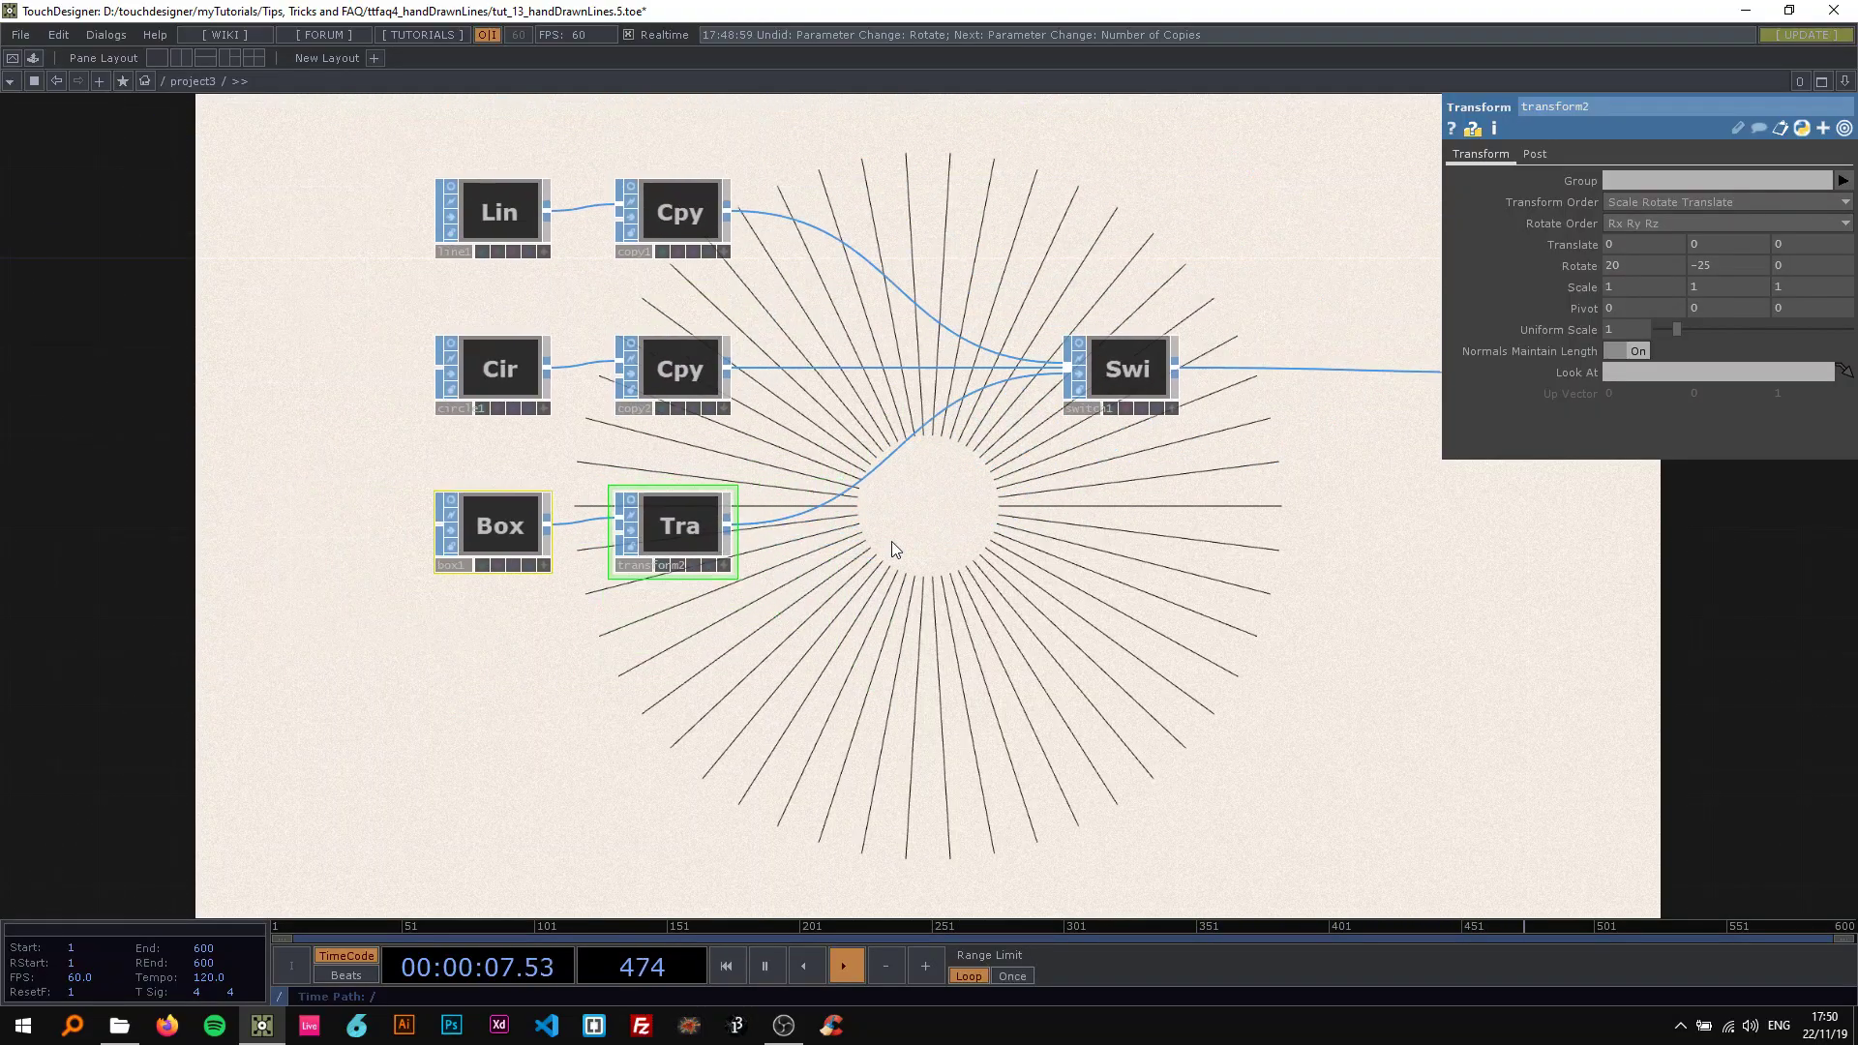
pyautogui.moveTo(1007, 531); pyautogui.dragTo(610, 560)
# Preview switch1's inputs and review box1's Texture Coordinates, keeping Box Inside.
pyautogui.click(718, 416)
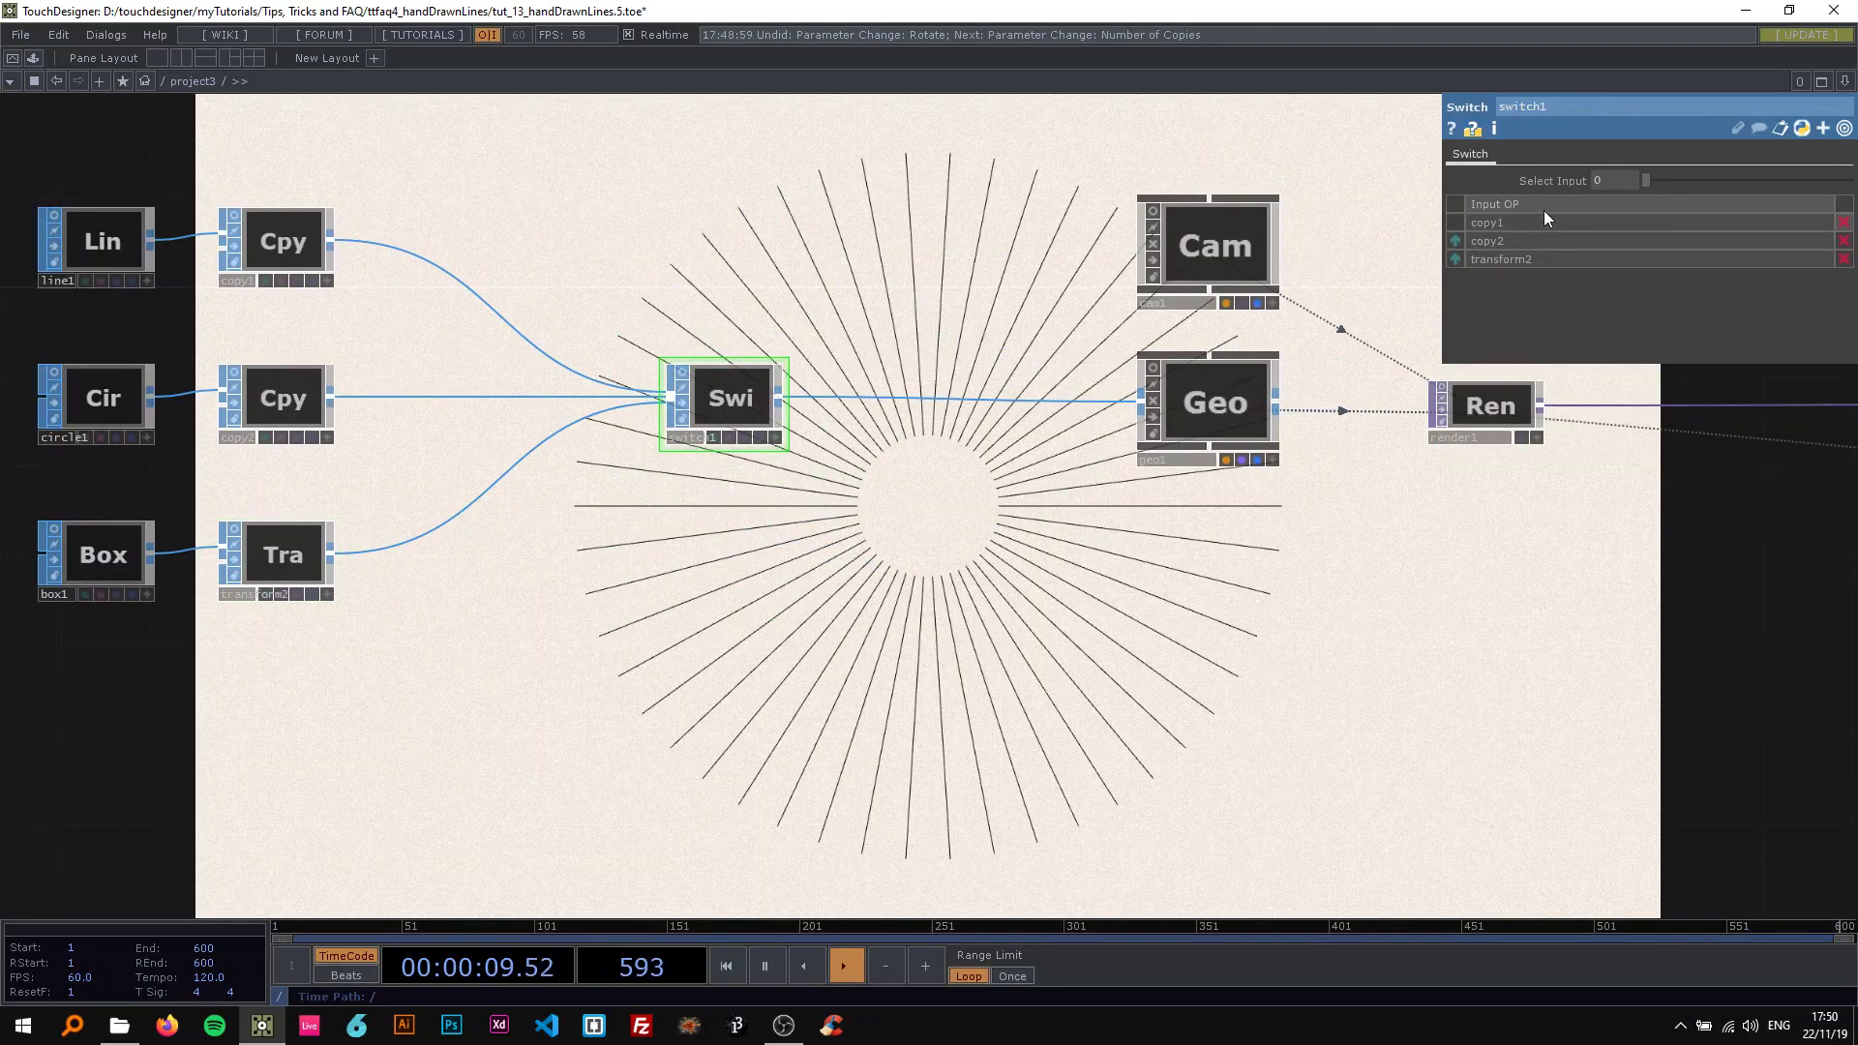
pyautogui.moveTo(1647, 181)
pyautogui.mouseDown()
pyautogui.moveTo(1677, 189)
pyautogui.moveTo(1641, 201)
pyautogui.mouseUp()
pyautogui.moveTo(1389, 581); pyautogui.dragTo(804, 539)
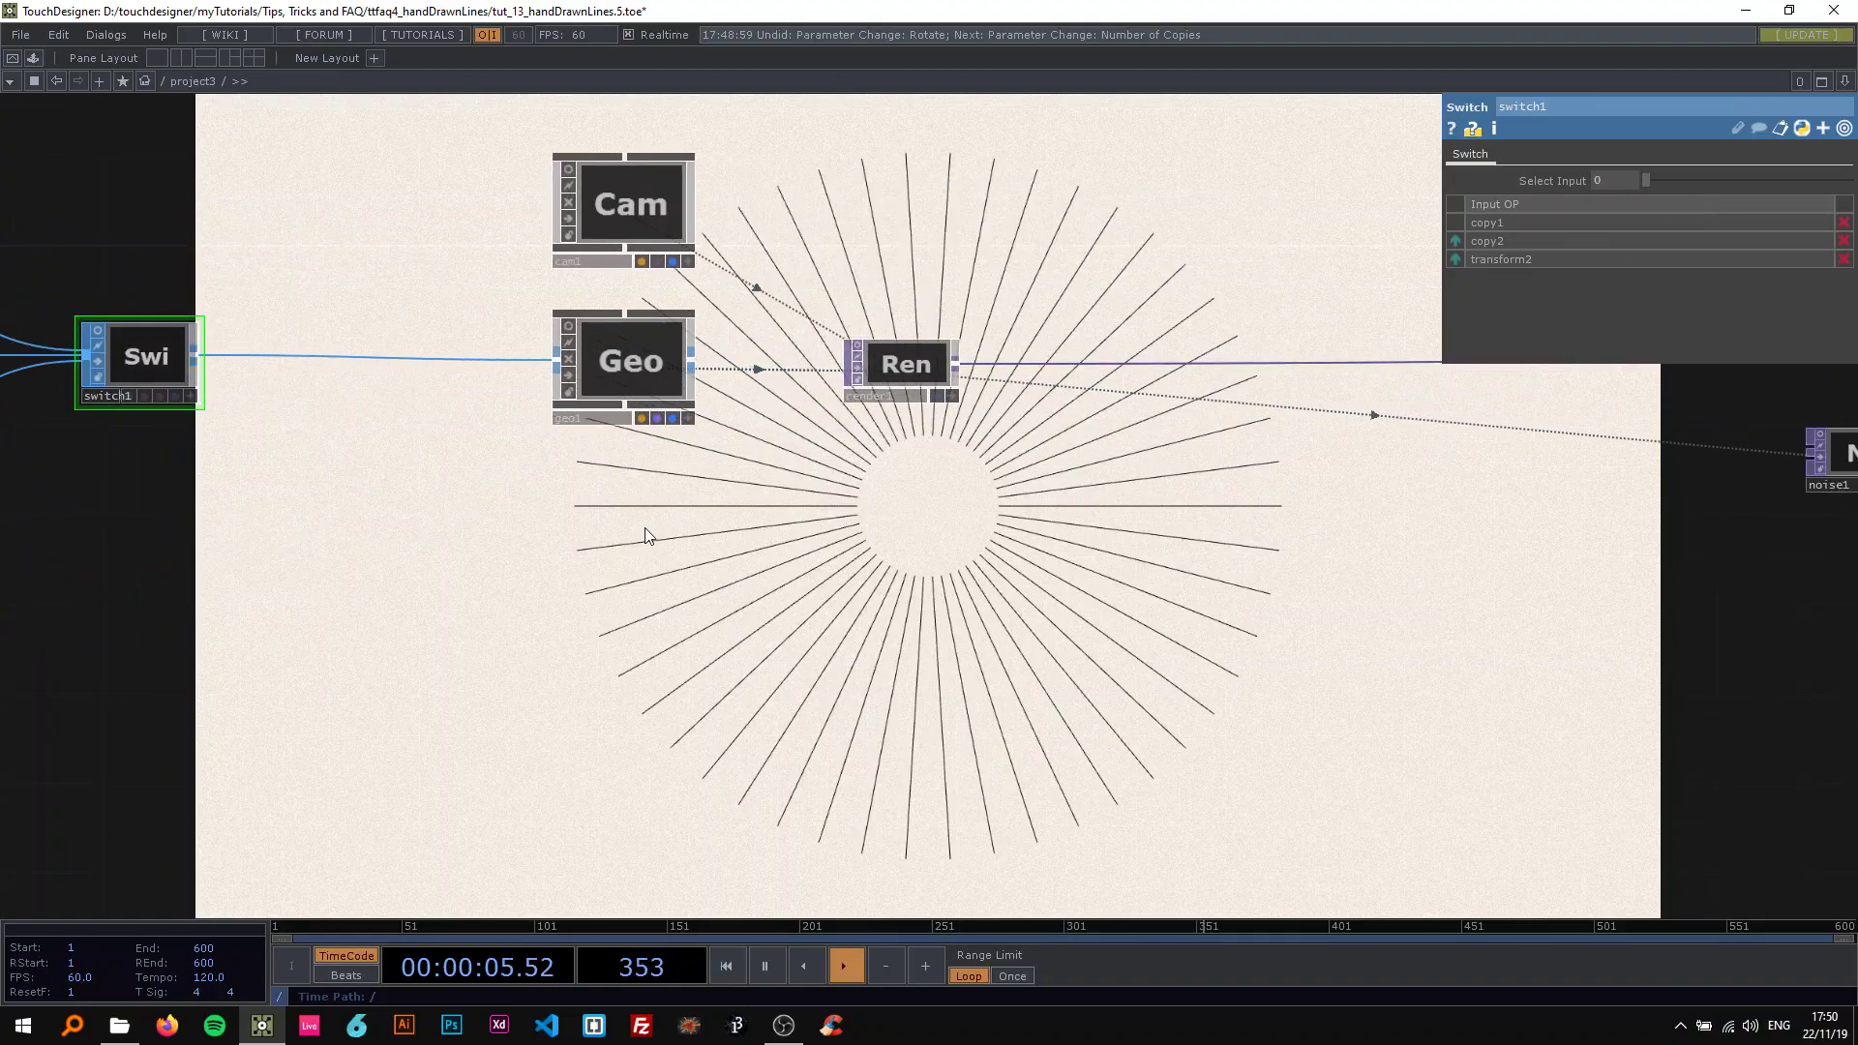
pyautogui.moveTo(425, 508); pyautogui.dragTo(1037, 396)
pyautogui.click(120, 410)
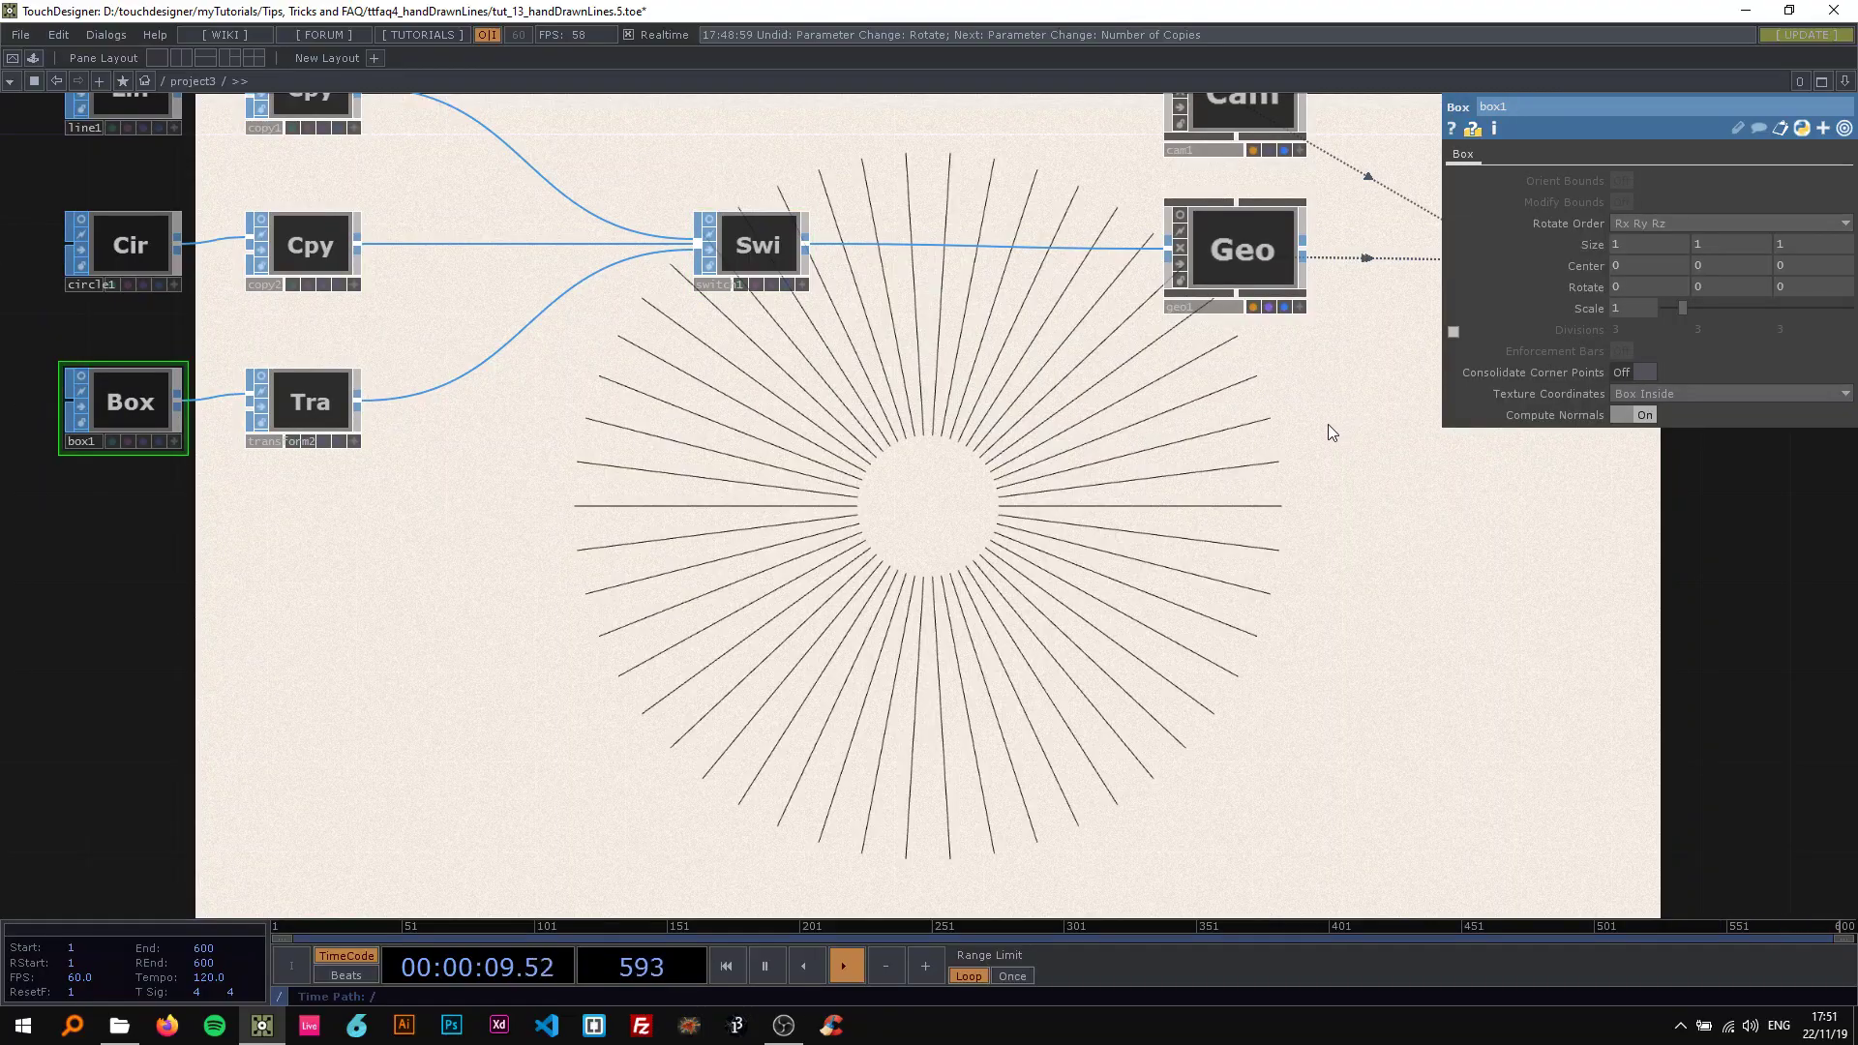
pyautogui.click(1658, 393)
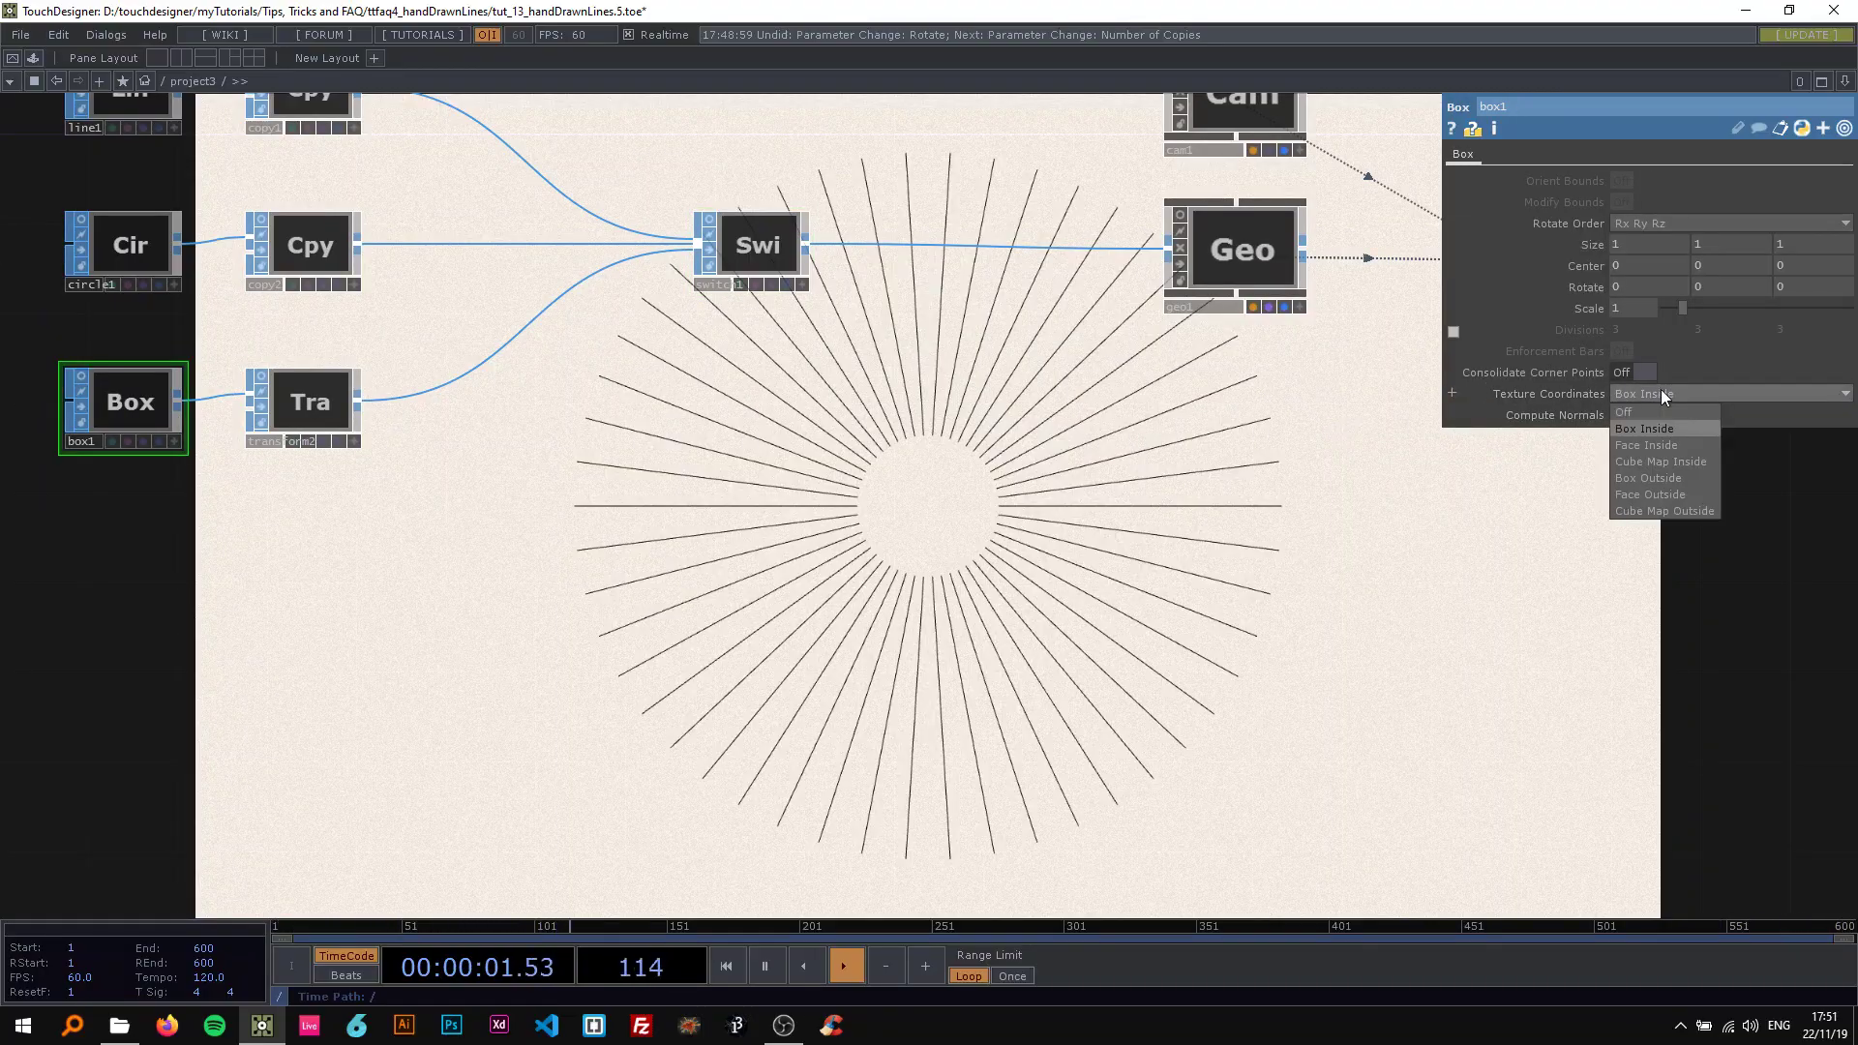
pyautogui.click(1660, 390)
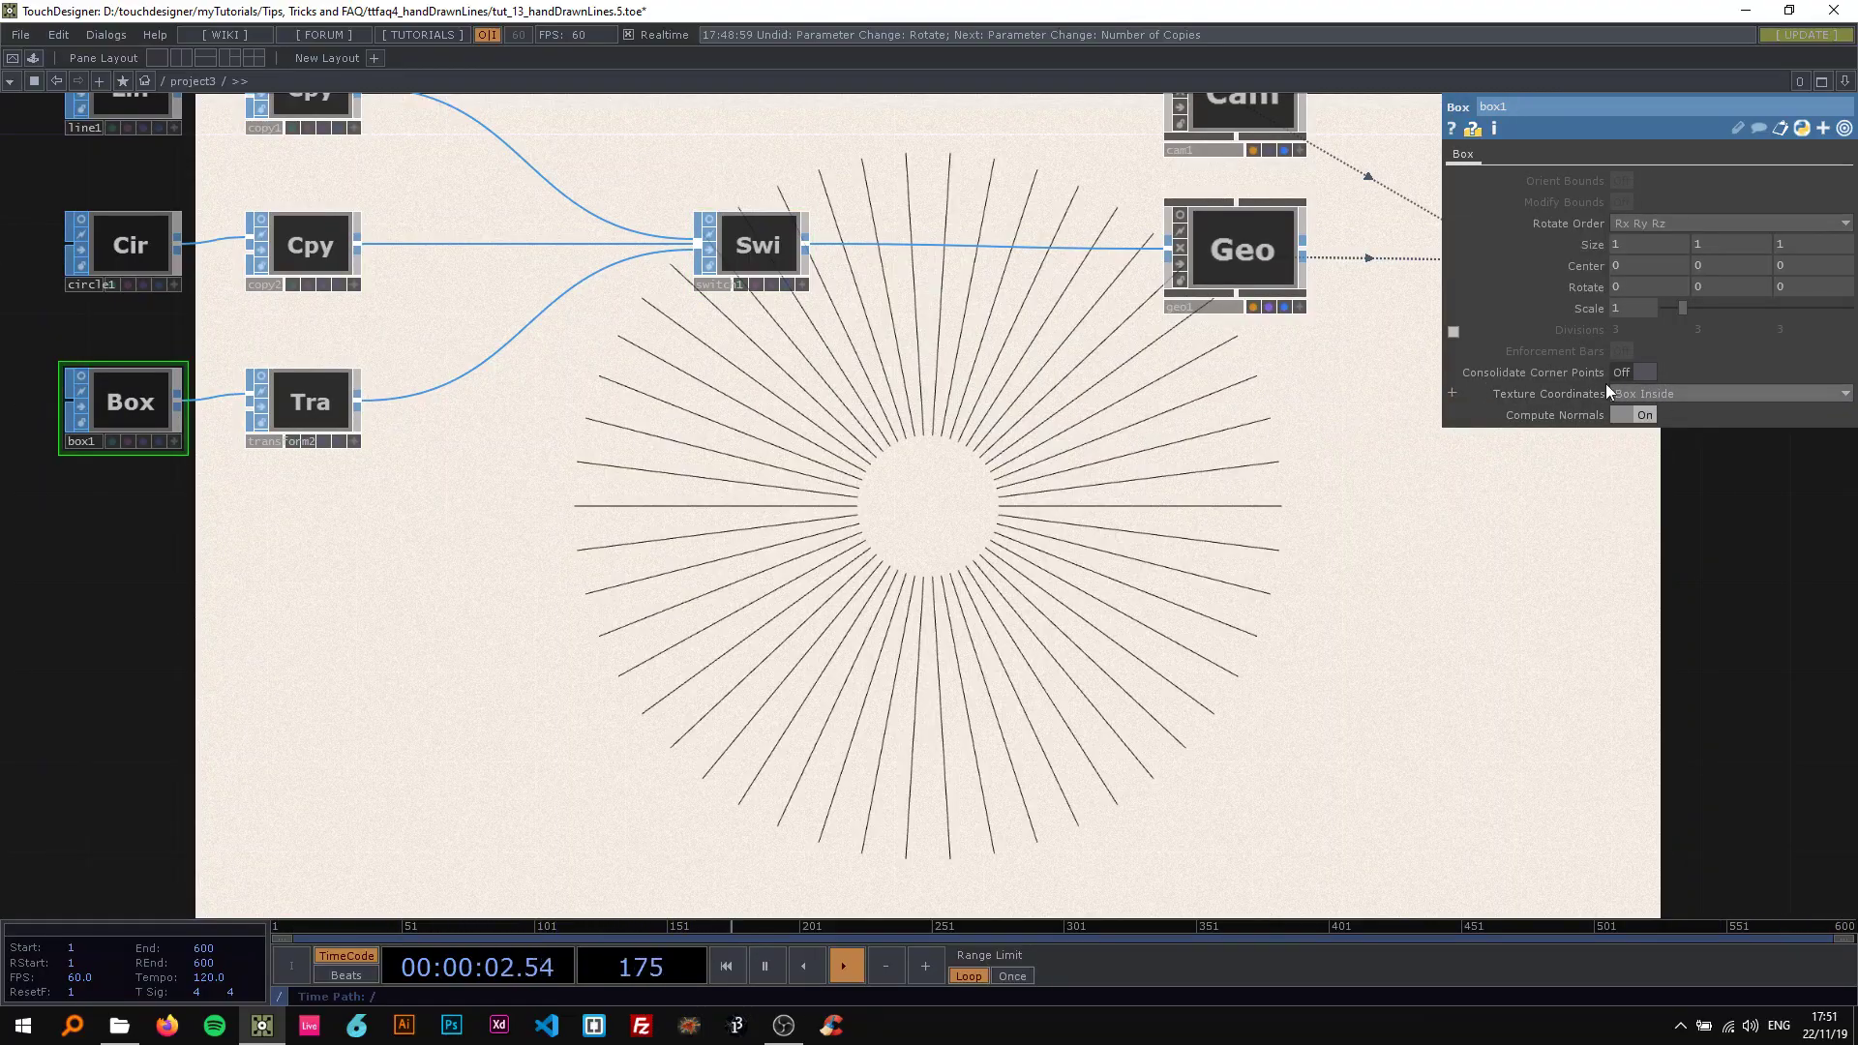
# Set switch1's Select Input to 2 so the rotated box renders.
pyautogui.click(1264, 249)
pyautogui.click(758, 245)
pyautogui.click(1628, 182)
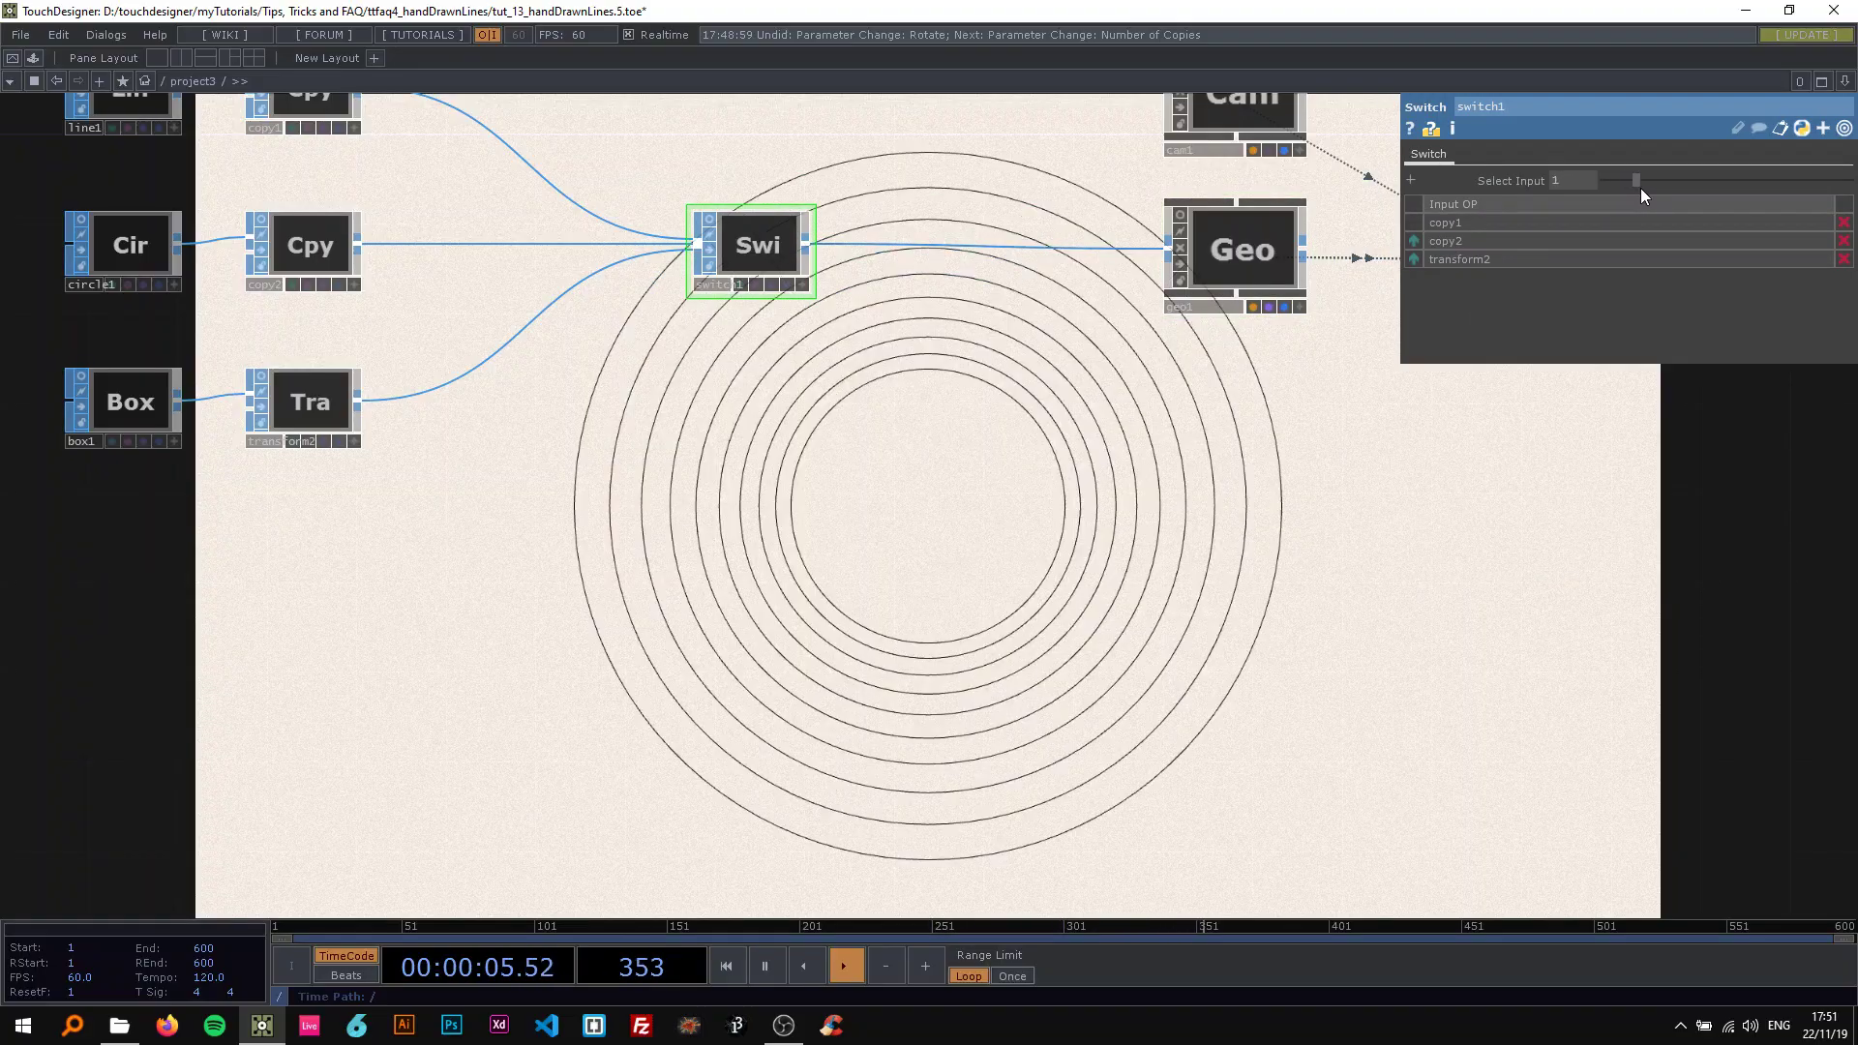
pyautogui.click(1642, 184)
pyautogui.moveTo(1257, 388); pyautogui.dragTo(726, 351)
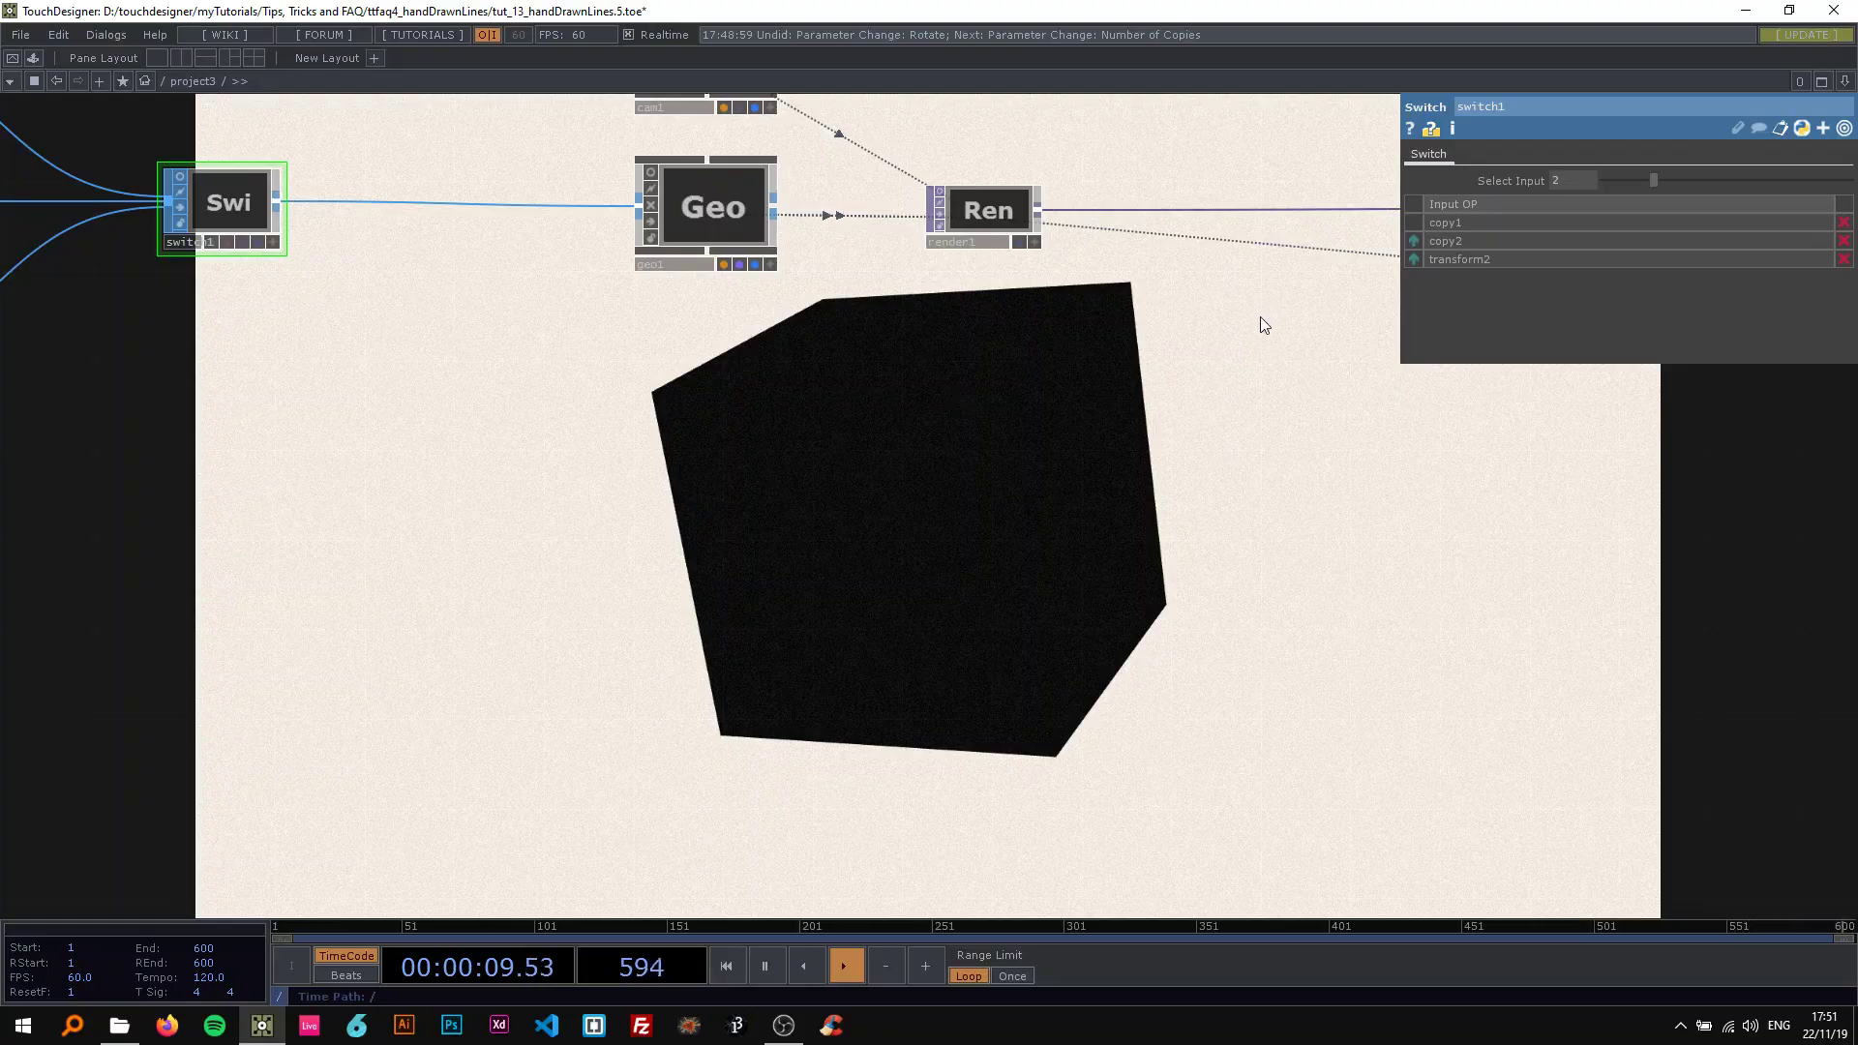
# Create a Line MAT and assign it as geo1's material.
pyautogui.press('Tab')
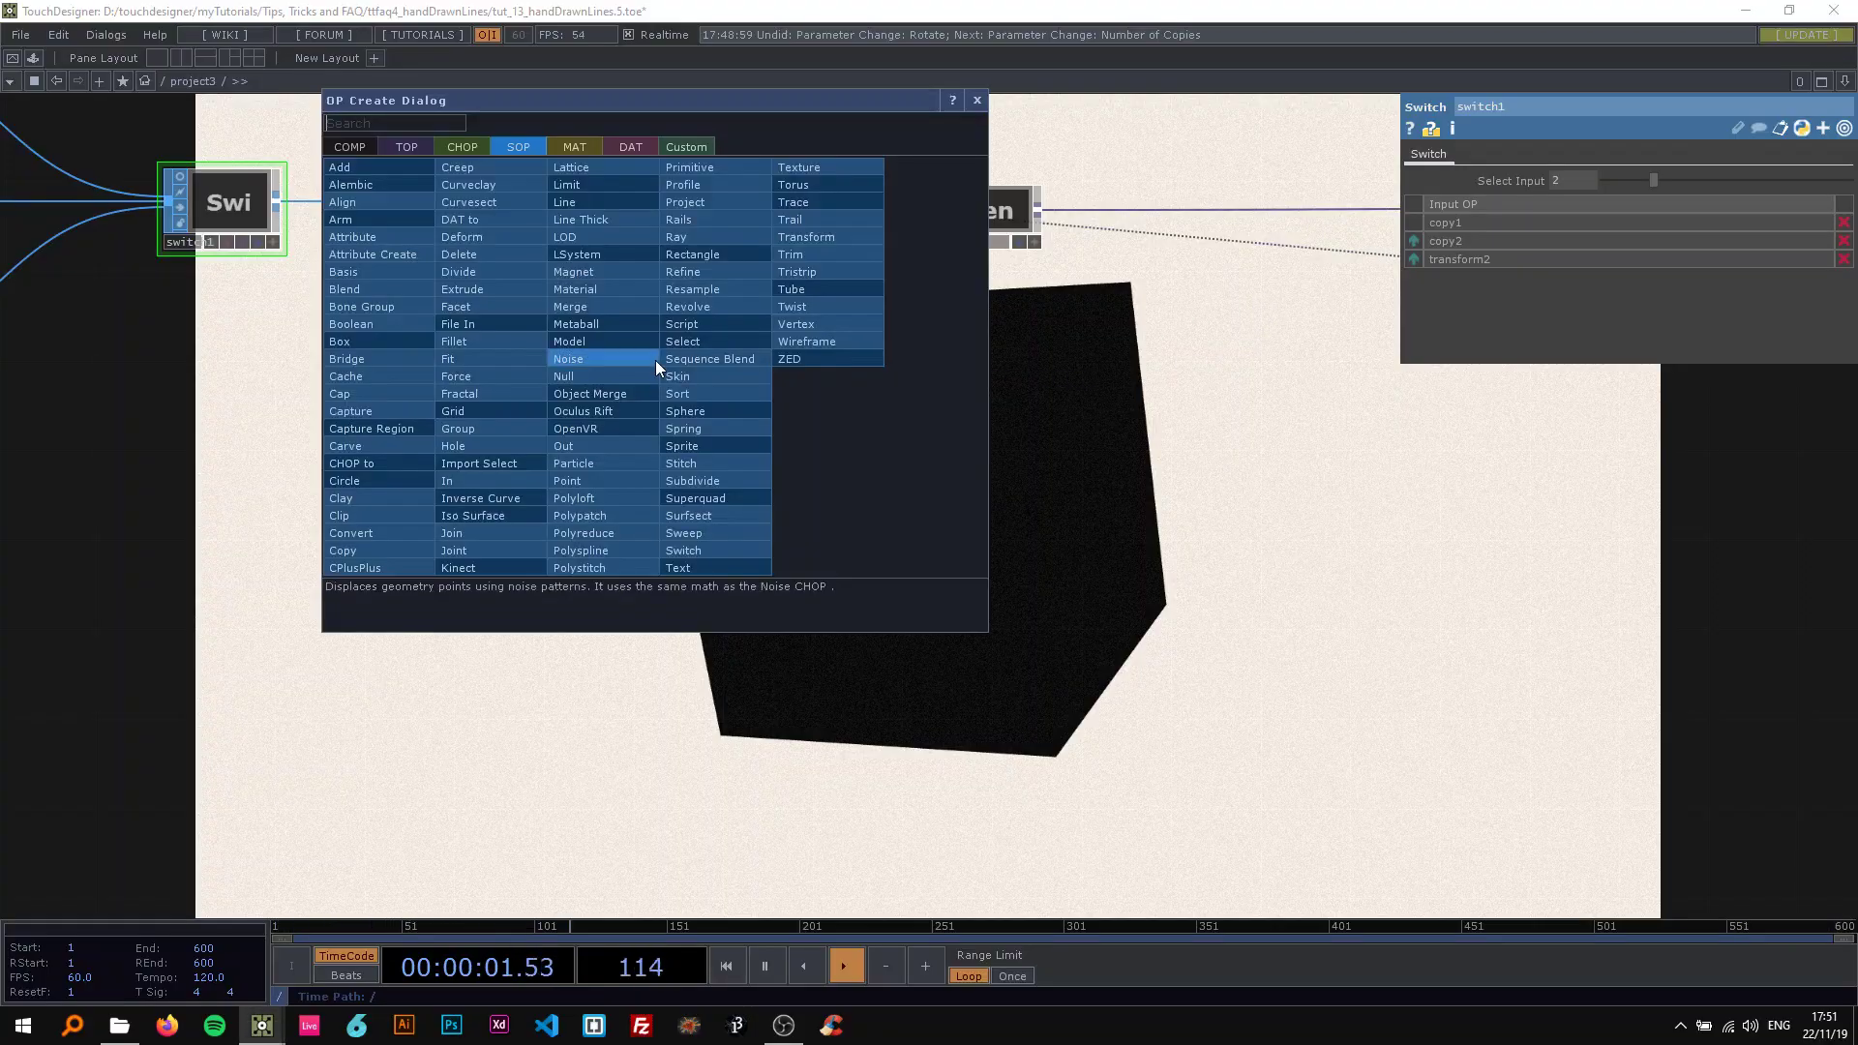
pyautogui.write('lib')
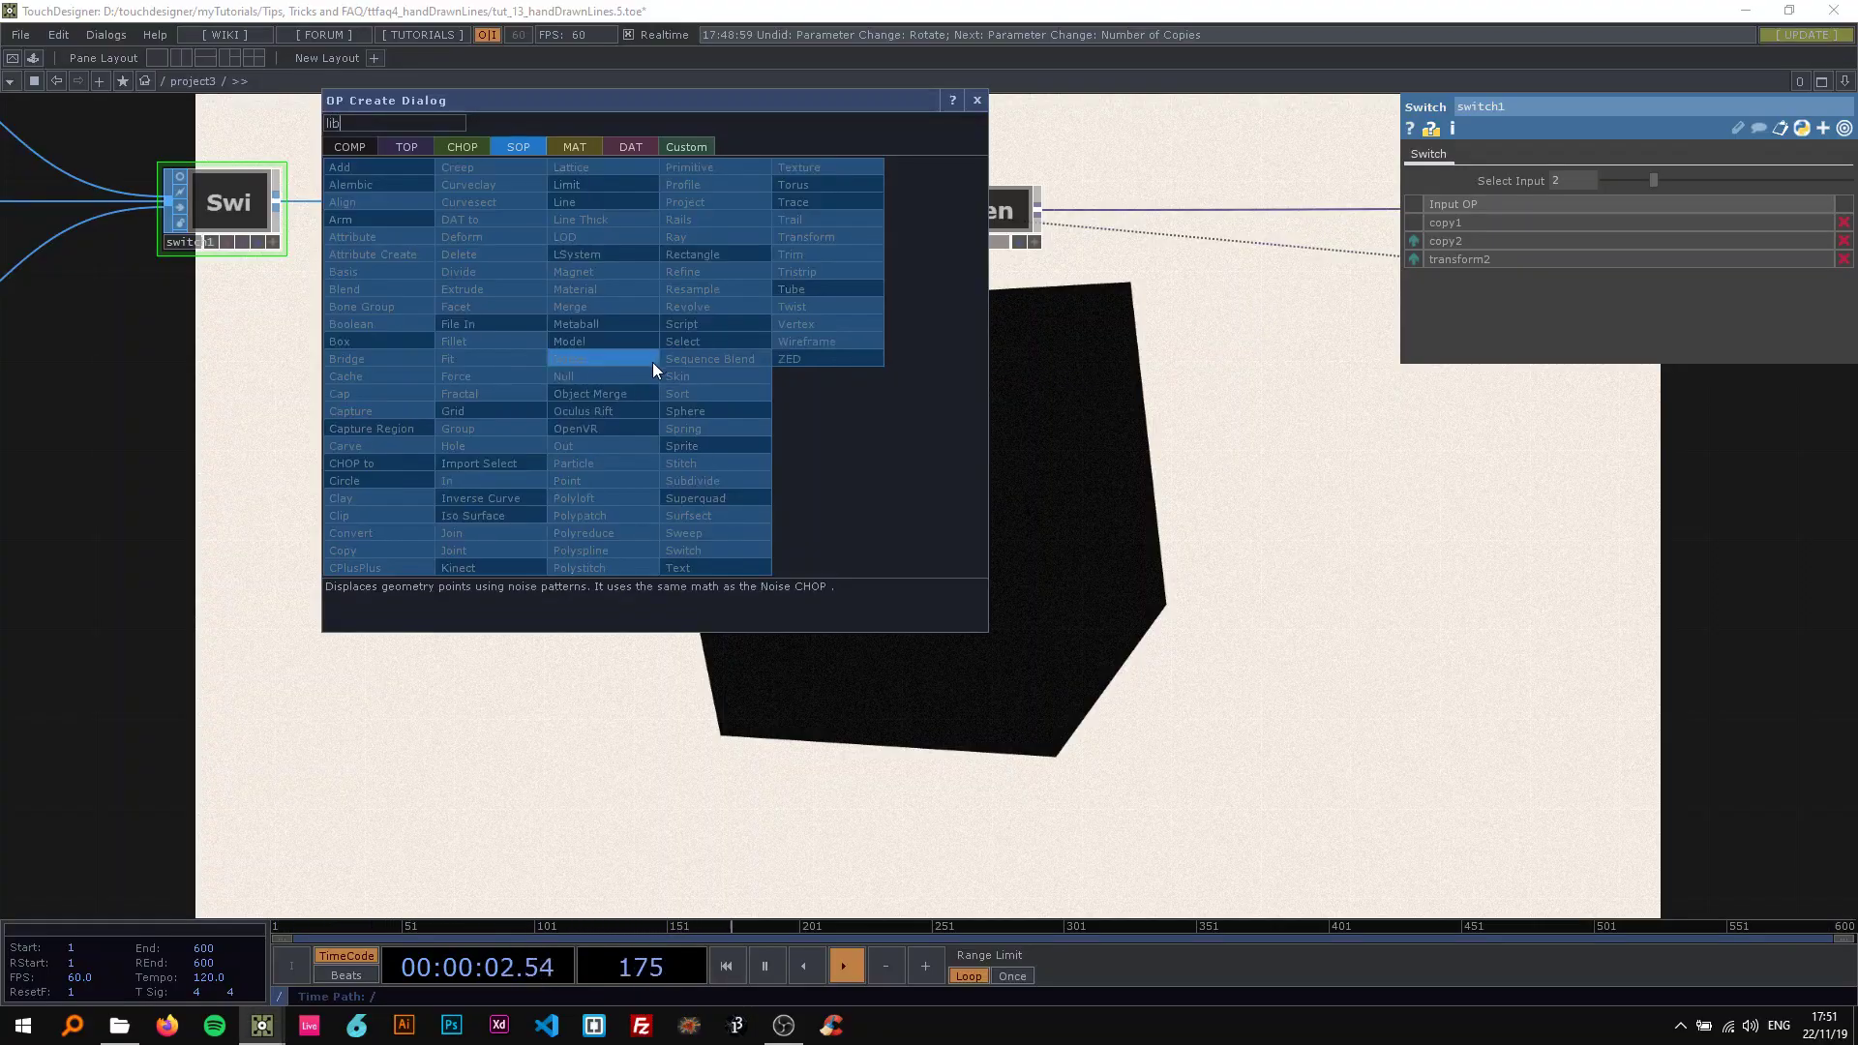
pyautogui.press('BackSpace')
pyautogui.write('n')
pyautogui.click(581, 145)
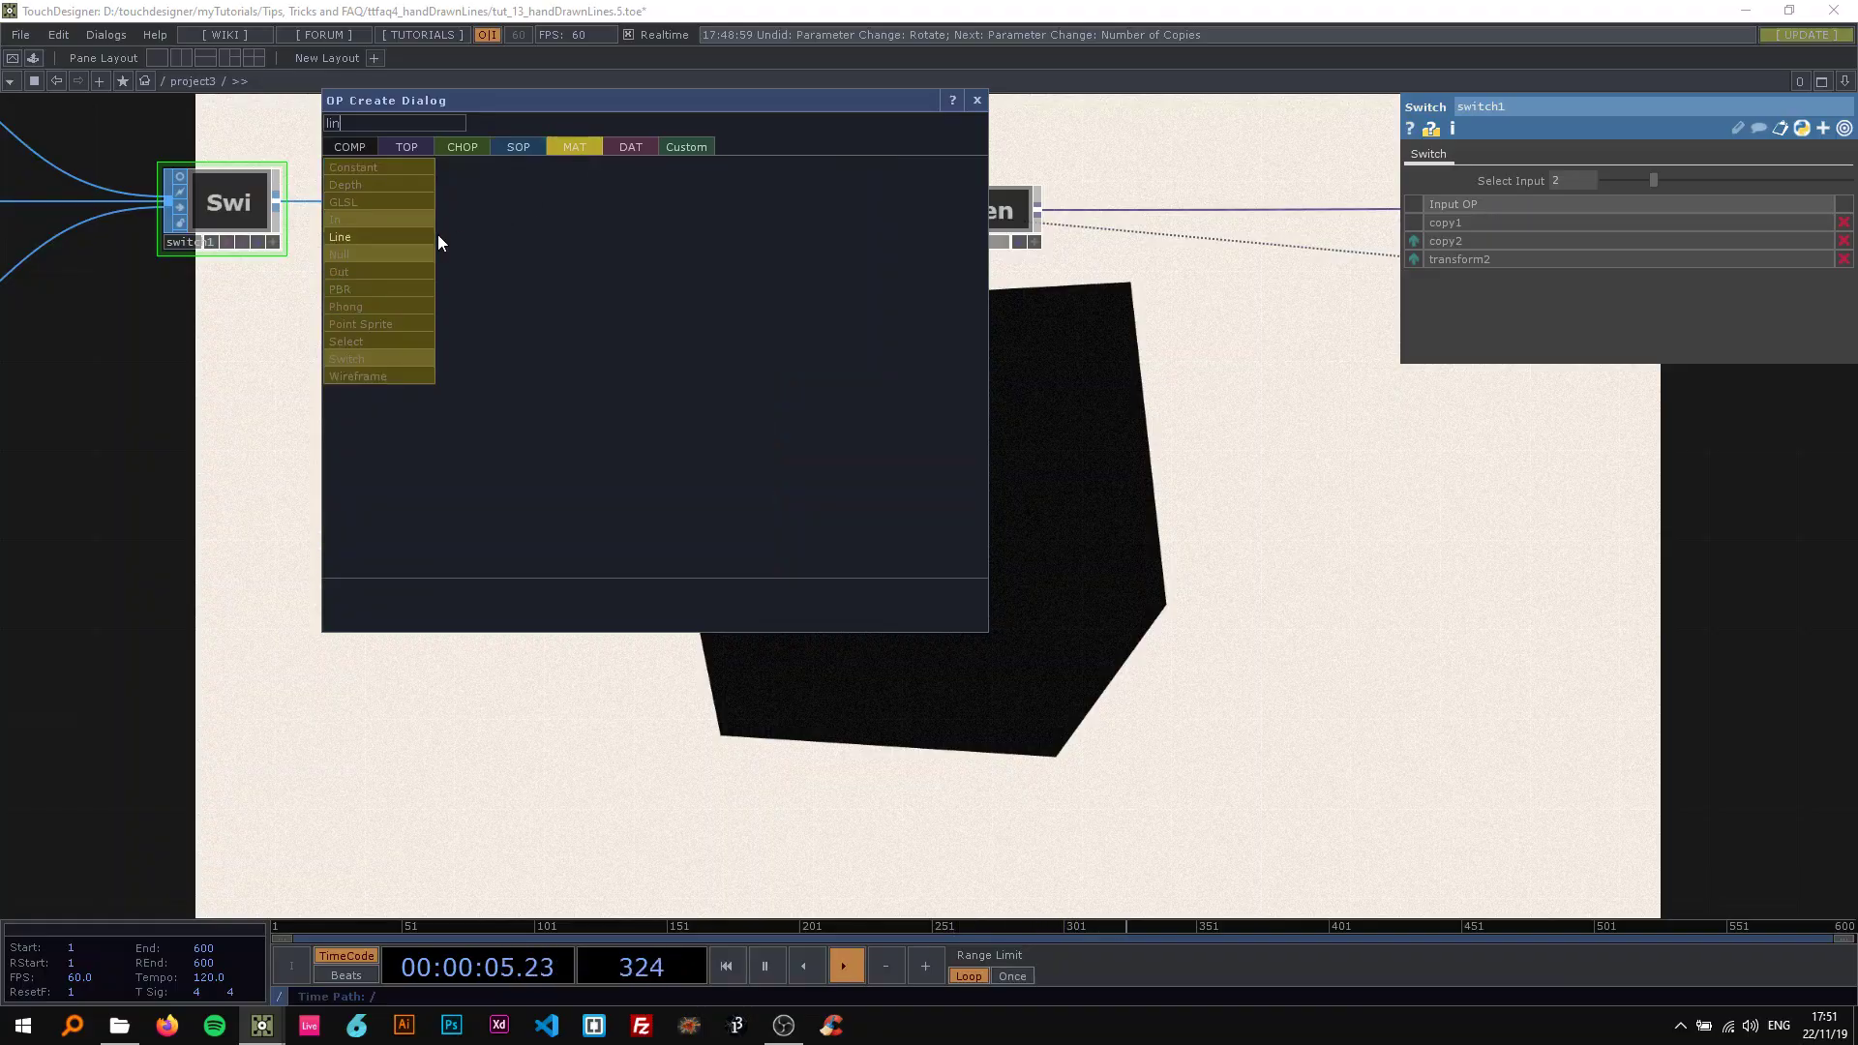
pyautogui.click(372, 238)
pyautogui.click(683, 358)
pyautogui.moveTo(712, 359); pyautogui.dragTo(696, 220)
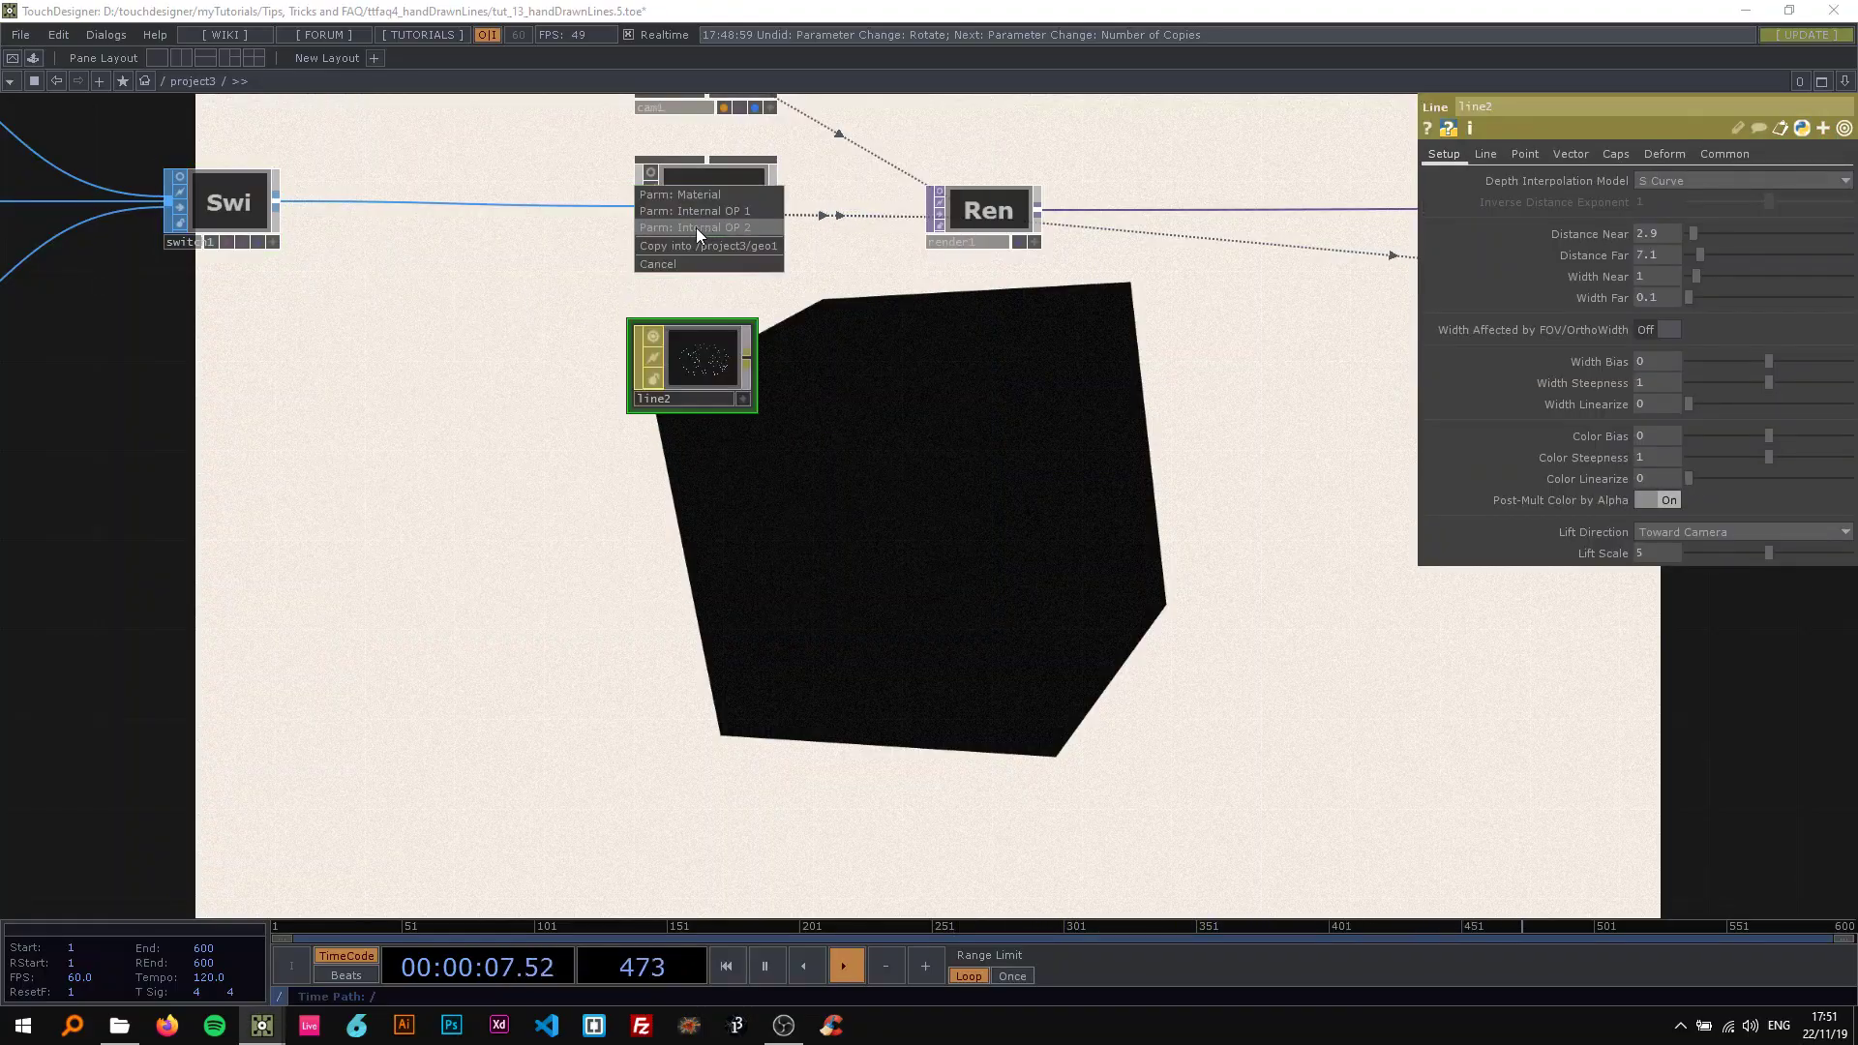
pyautogui.click(697, 230)
# Raise line2's Width Near to about 17.1 for thick outlines.
pyautogui.moveTo(782, 358); pyautogui.dragTo(400, 430)
pyautogui.scroll(3, 263, 424)
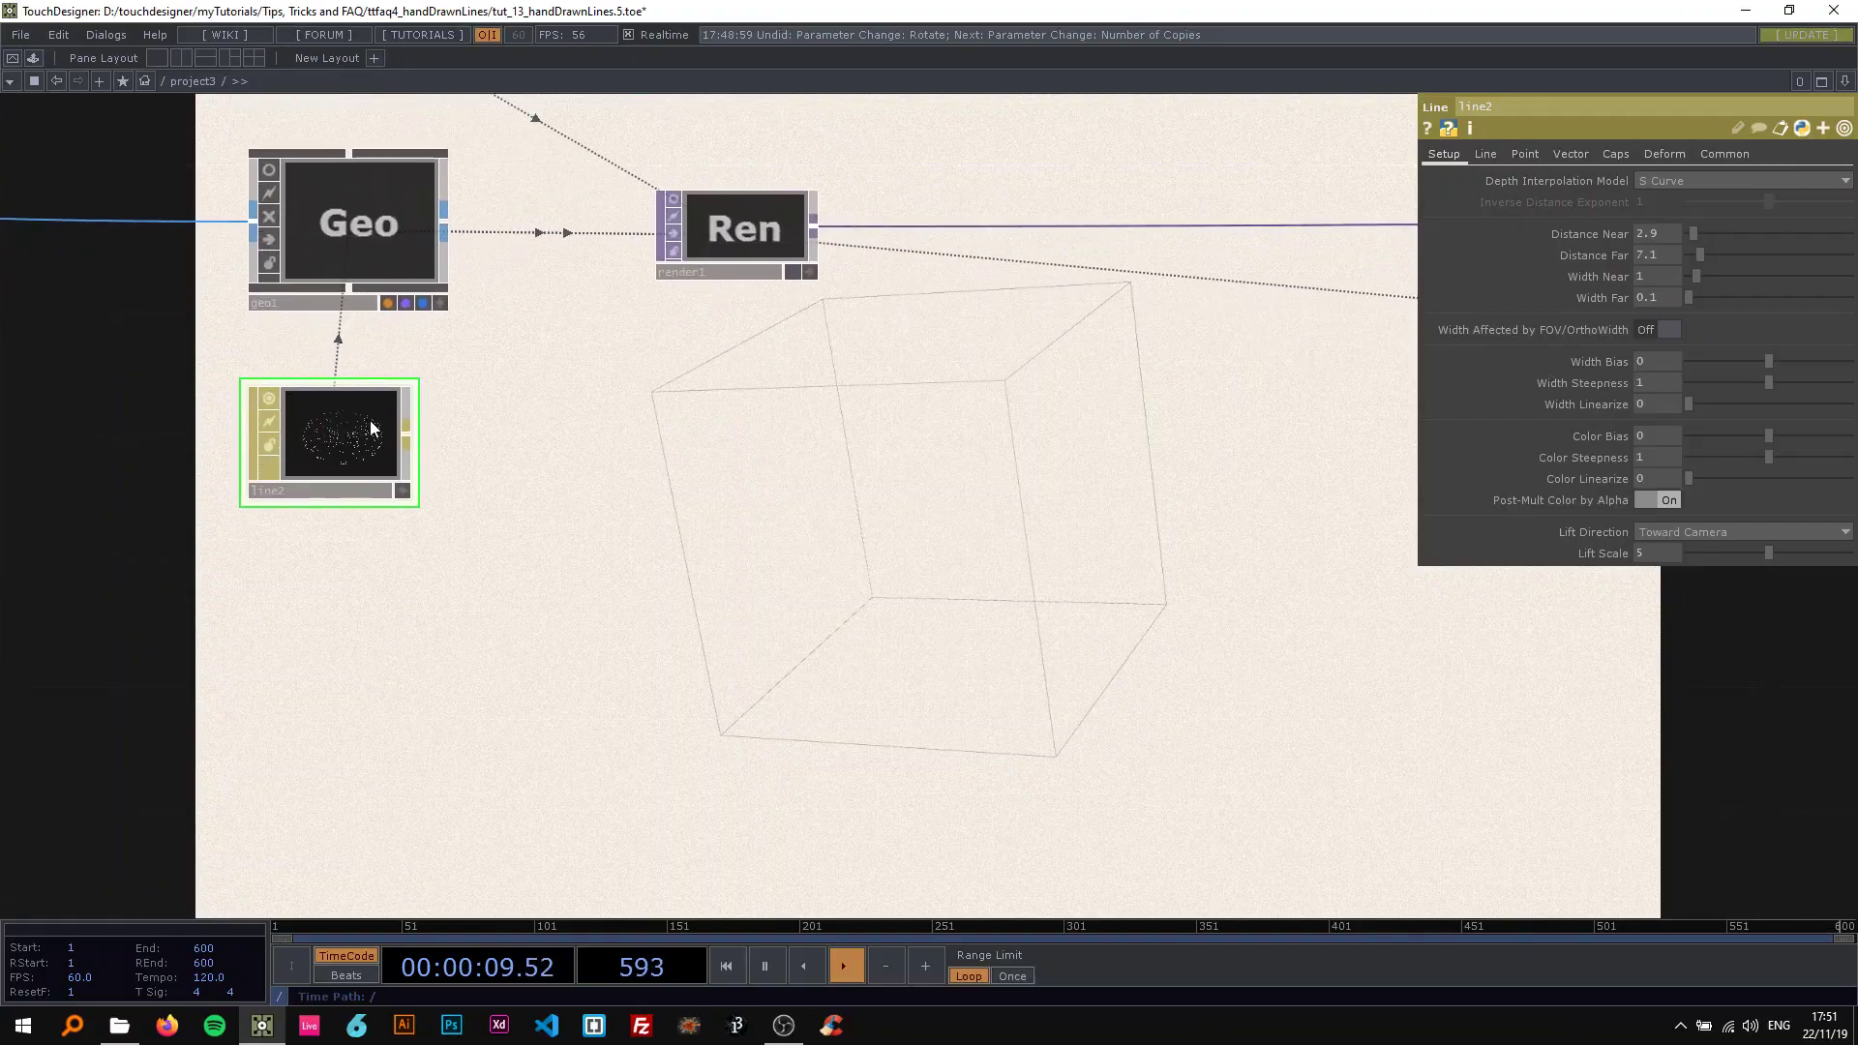
pyautogui.moveTo(573, 440); pyautogui.dragTo(706, 414)
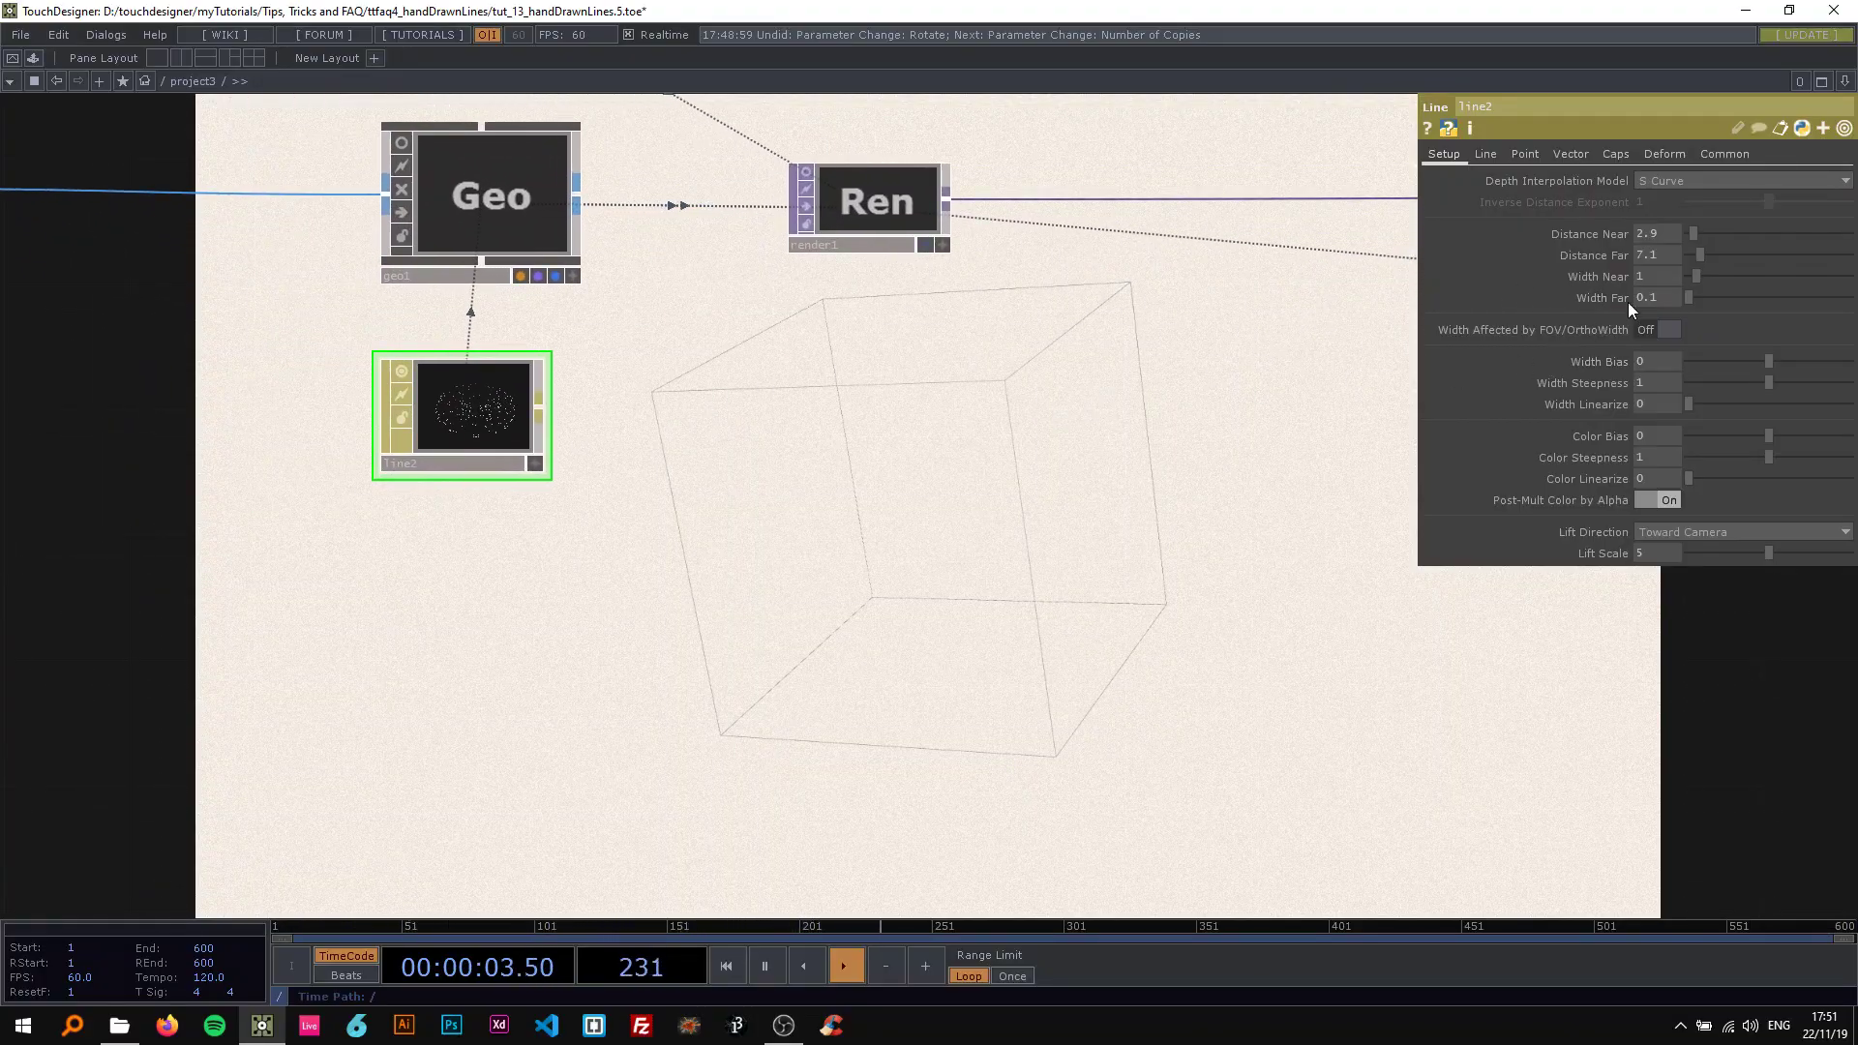
pyautogui.moveTo(1705, 279); pyautogui.dragTo(1838, 290)
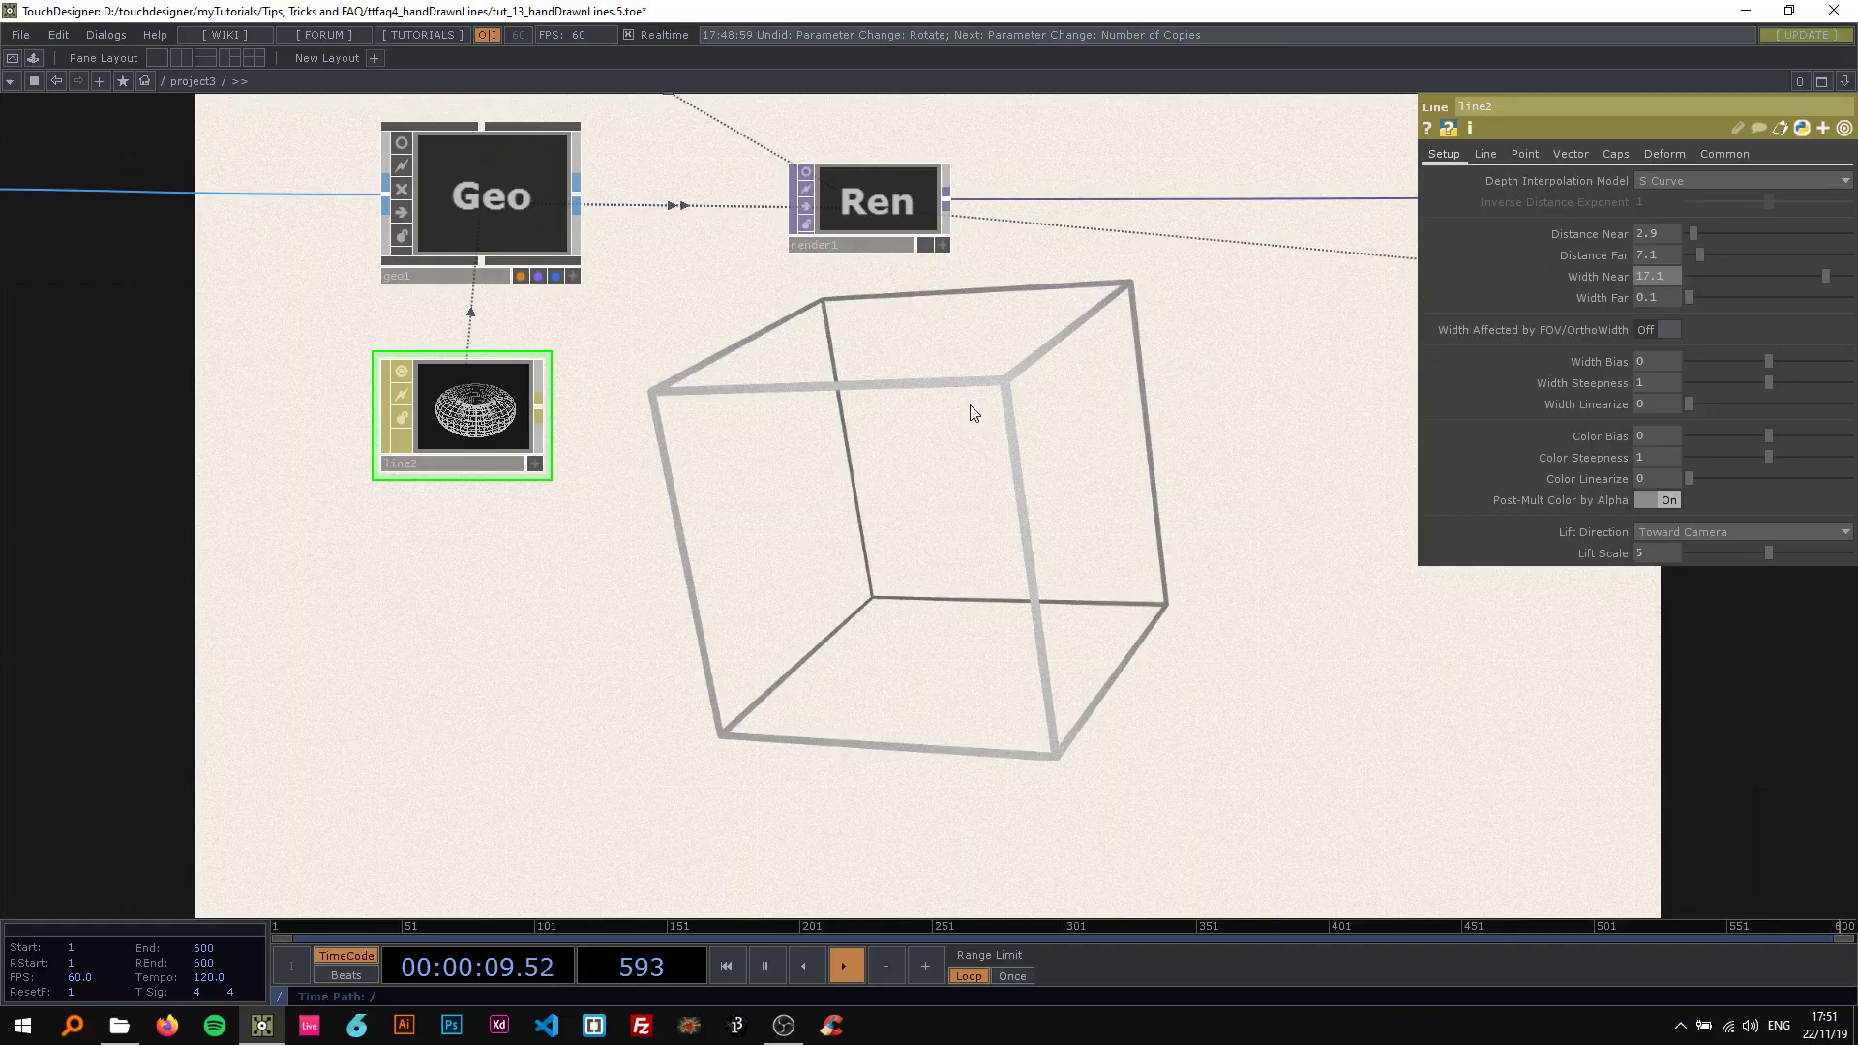
pyautogui.scroll(-5, 970, 403)
pyautogui.scroll(4, 726, 423)
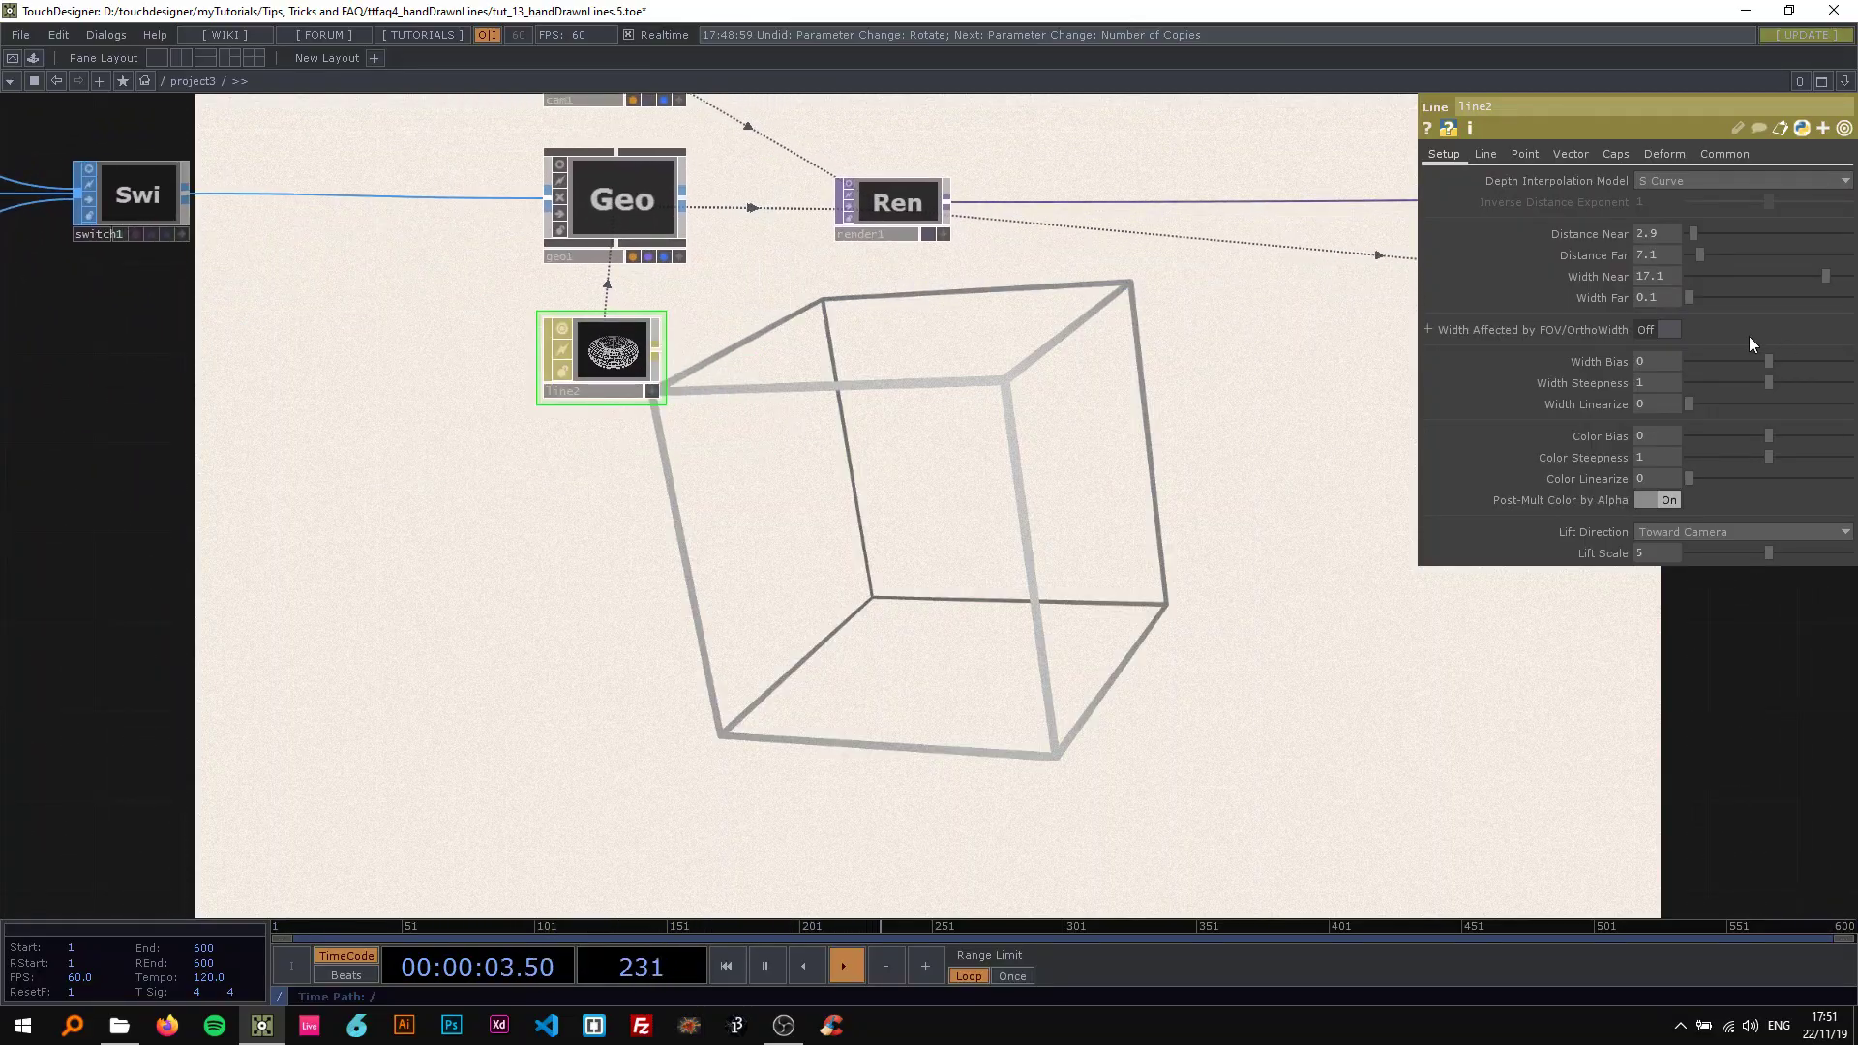
# Set line2's Line Near Color to a dark blue and turn off its viewer.
pyautogui.click(1486, 155)
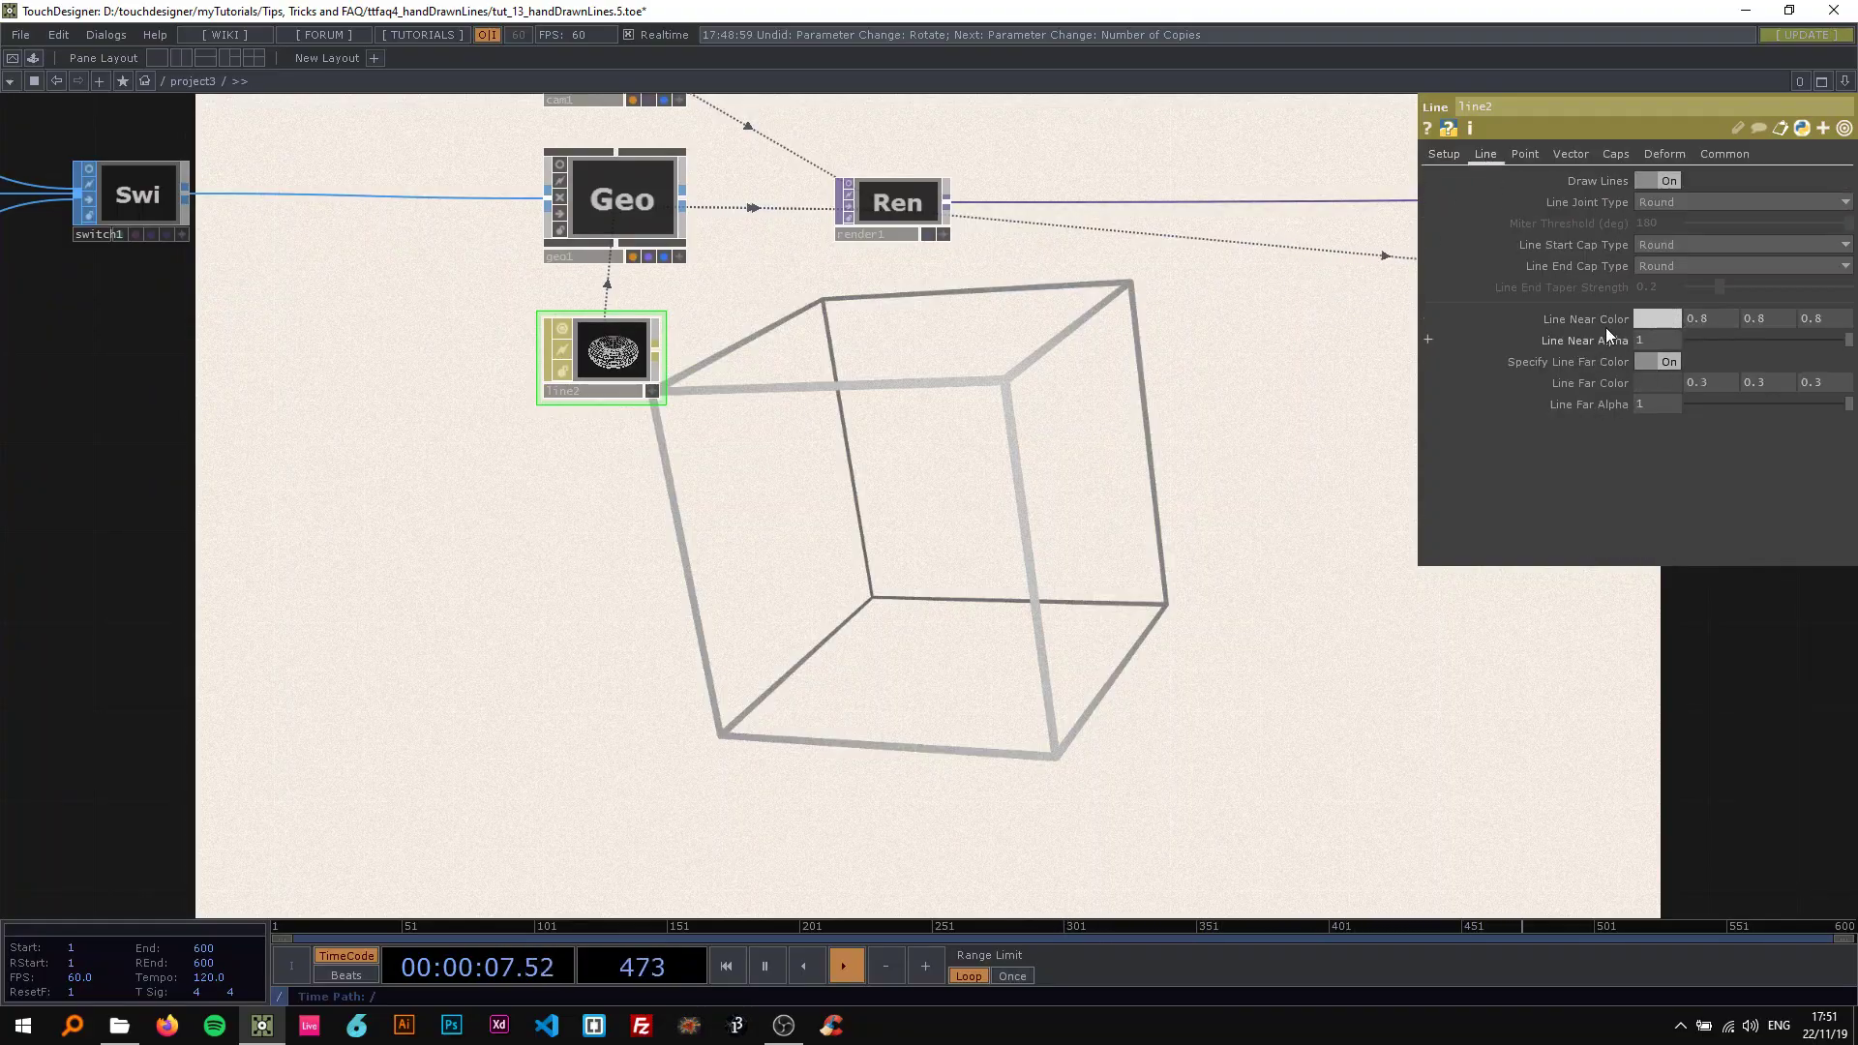
pyautogui.click(1644, 322)
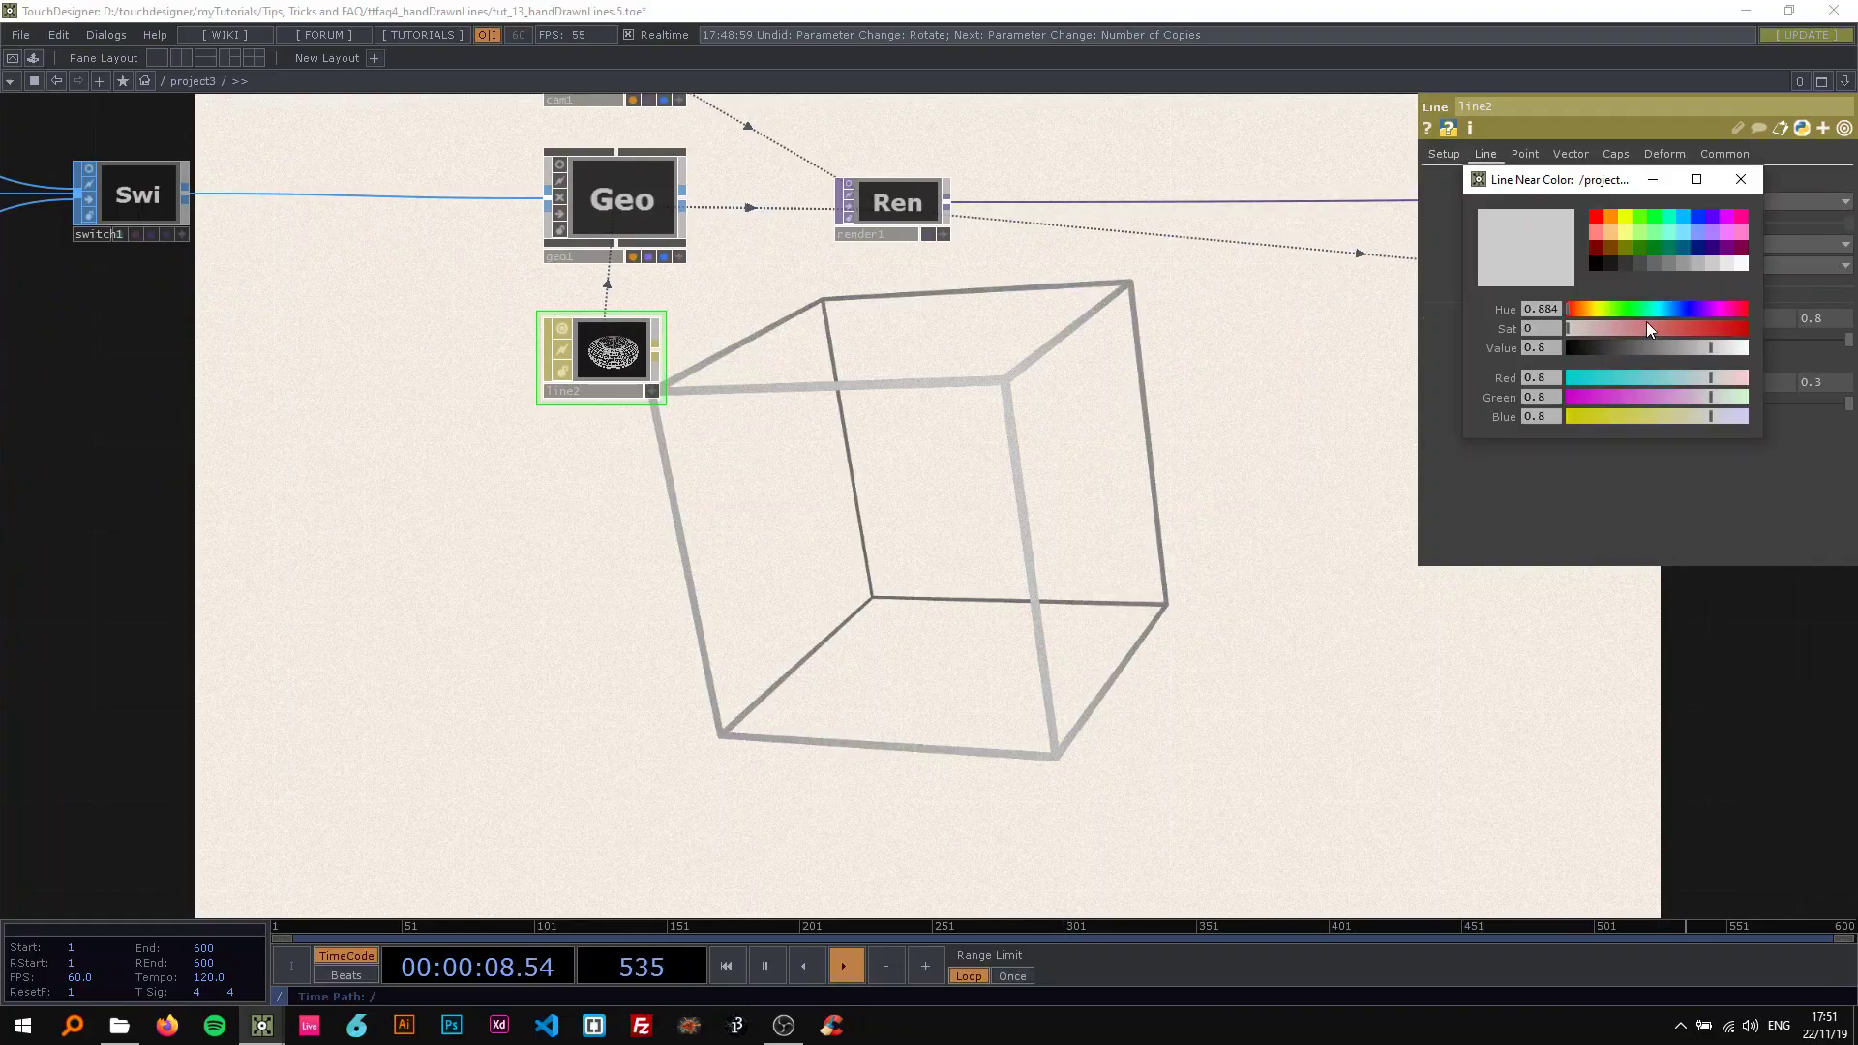
pyautogui.click(1701, 250)
pyautogui.moveTo(1676, 327); pyautogui.dragTo(1628, 346)
pyautogui.click(1735, 179)
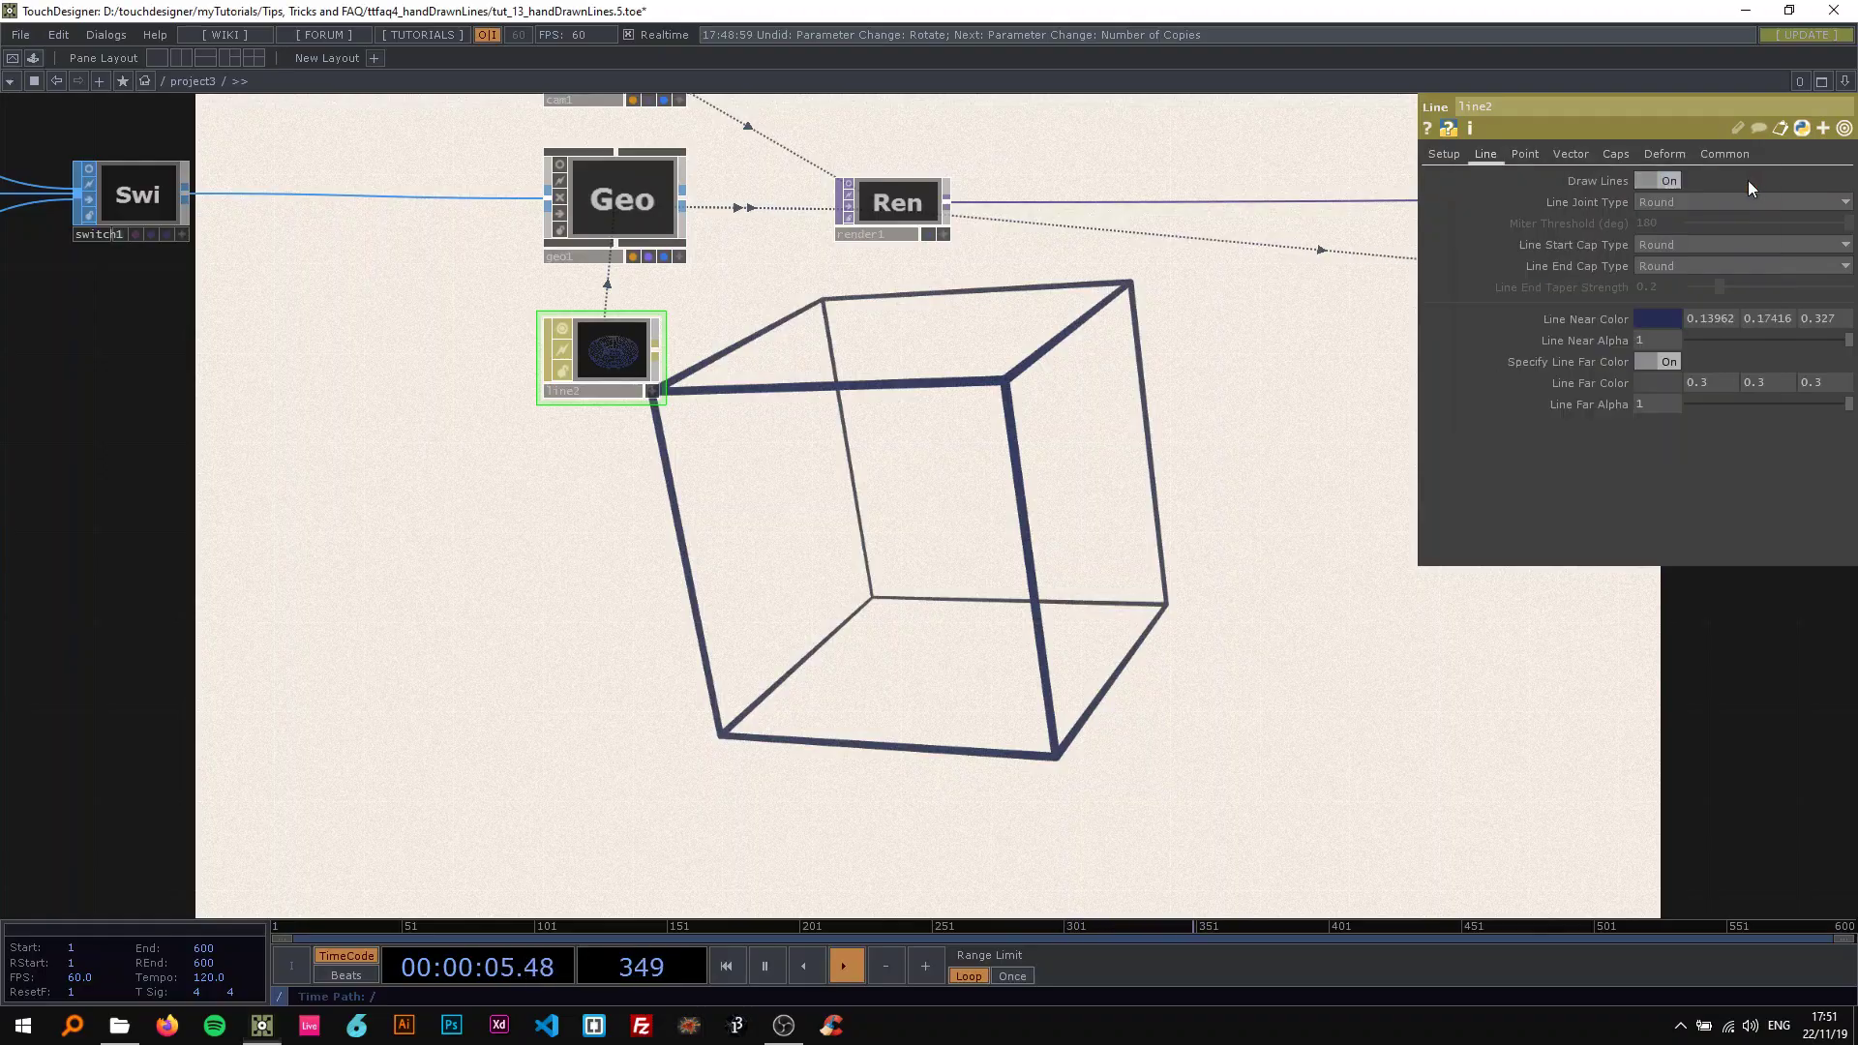
pyautogui.click(1451, 155)
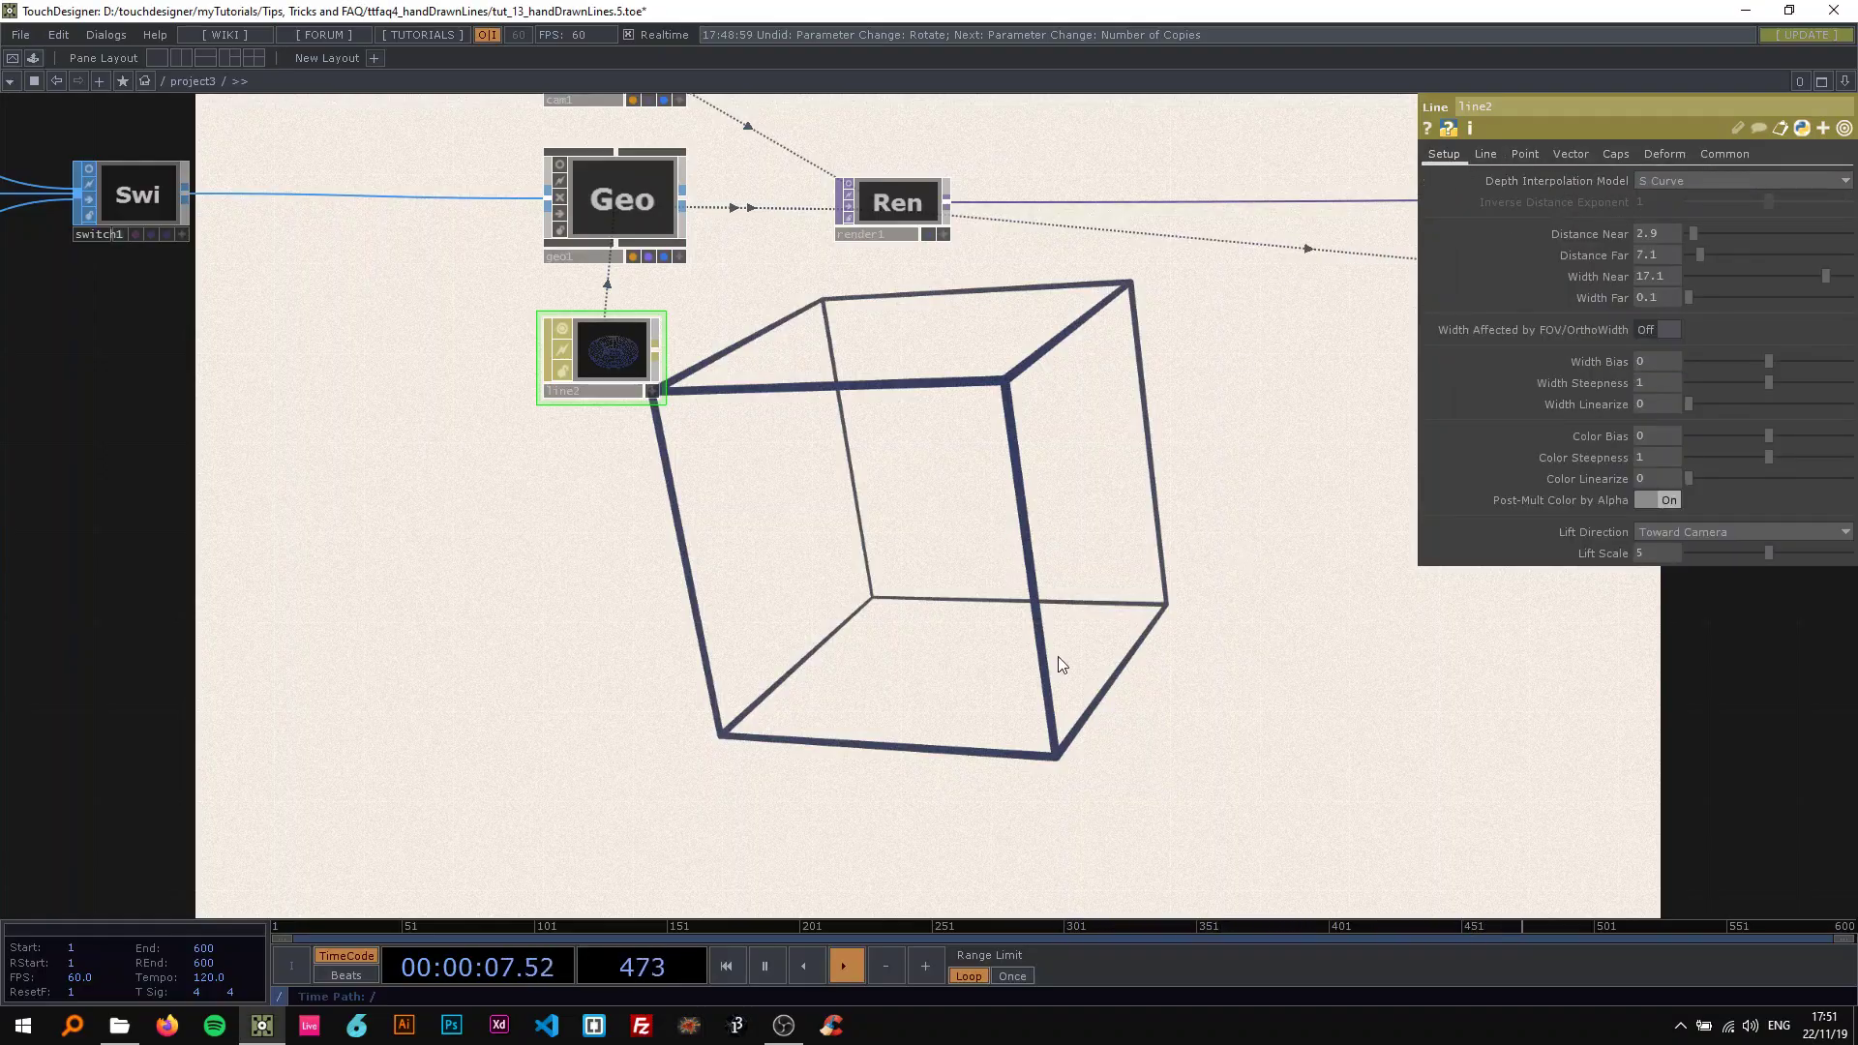
pyautogui.click(562, 330)
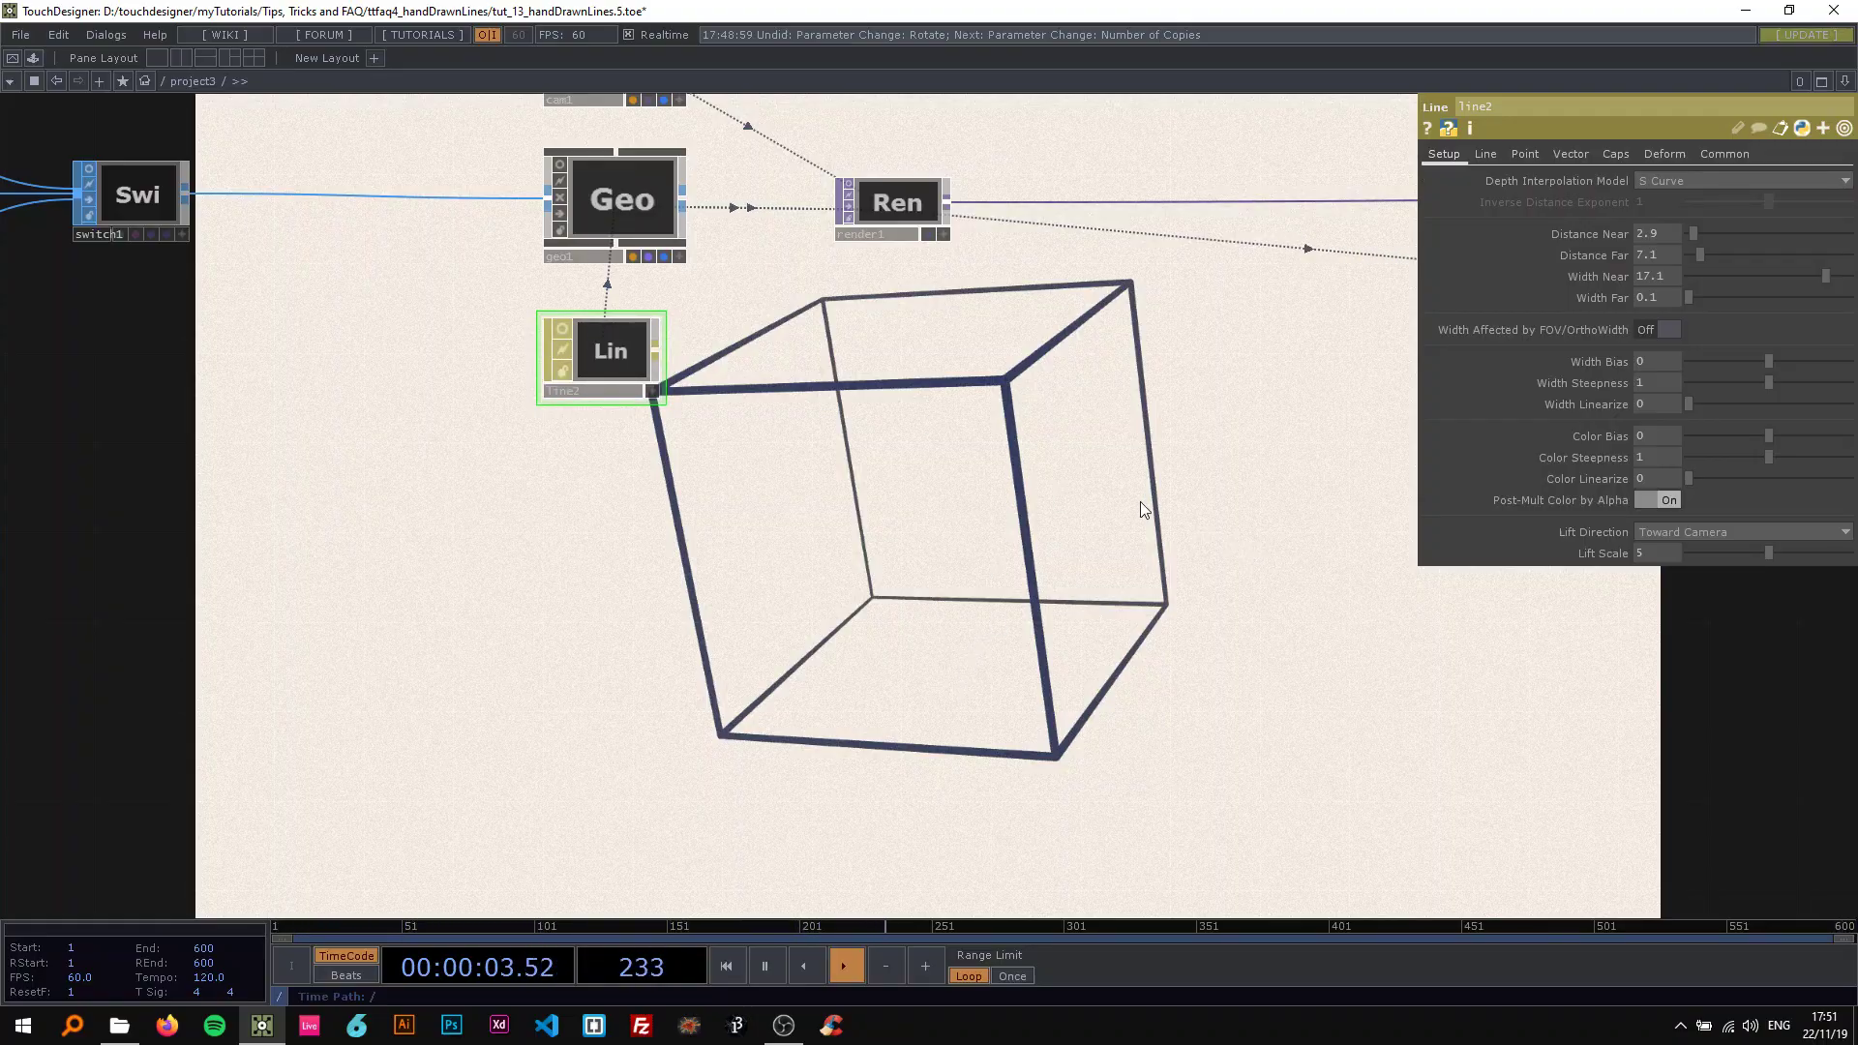
pyautogui.moveTo(1055, 380); pyautogui.dragTo(1013, 500)
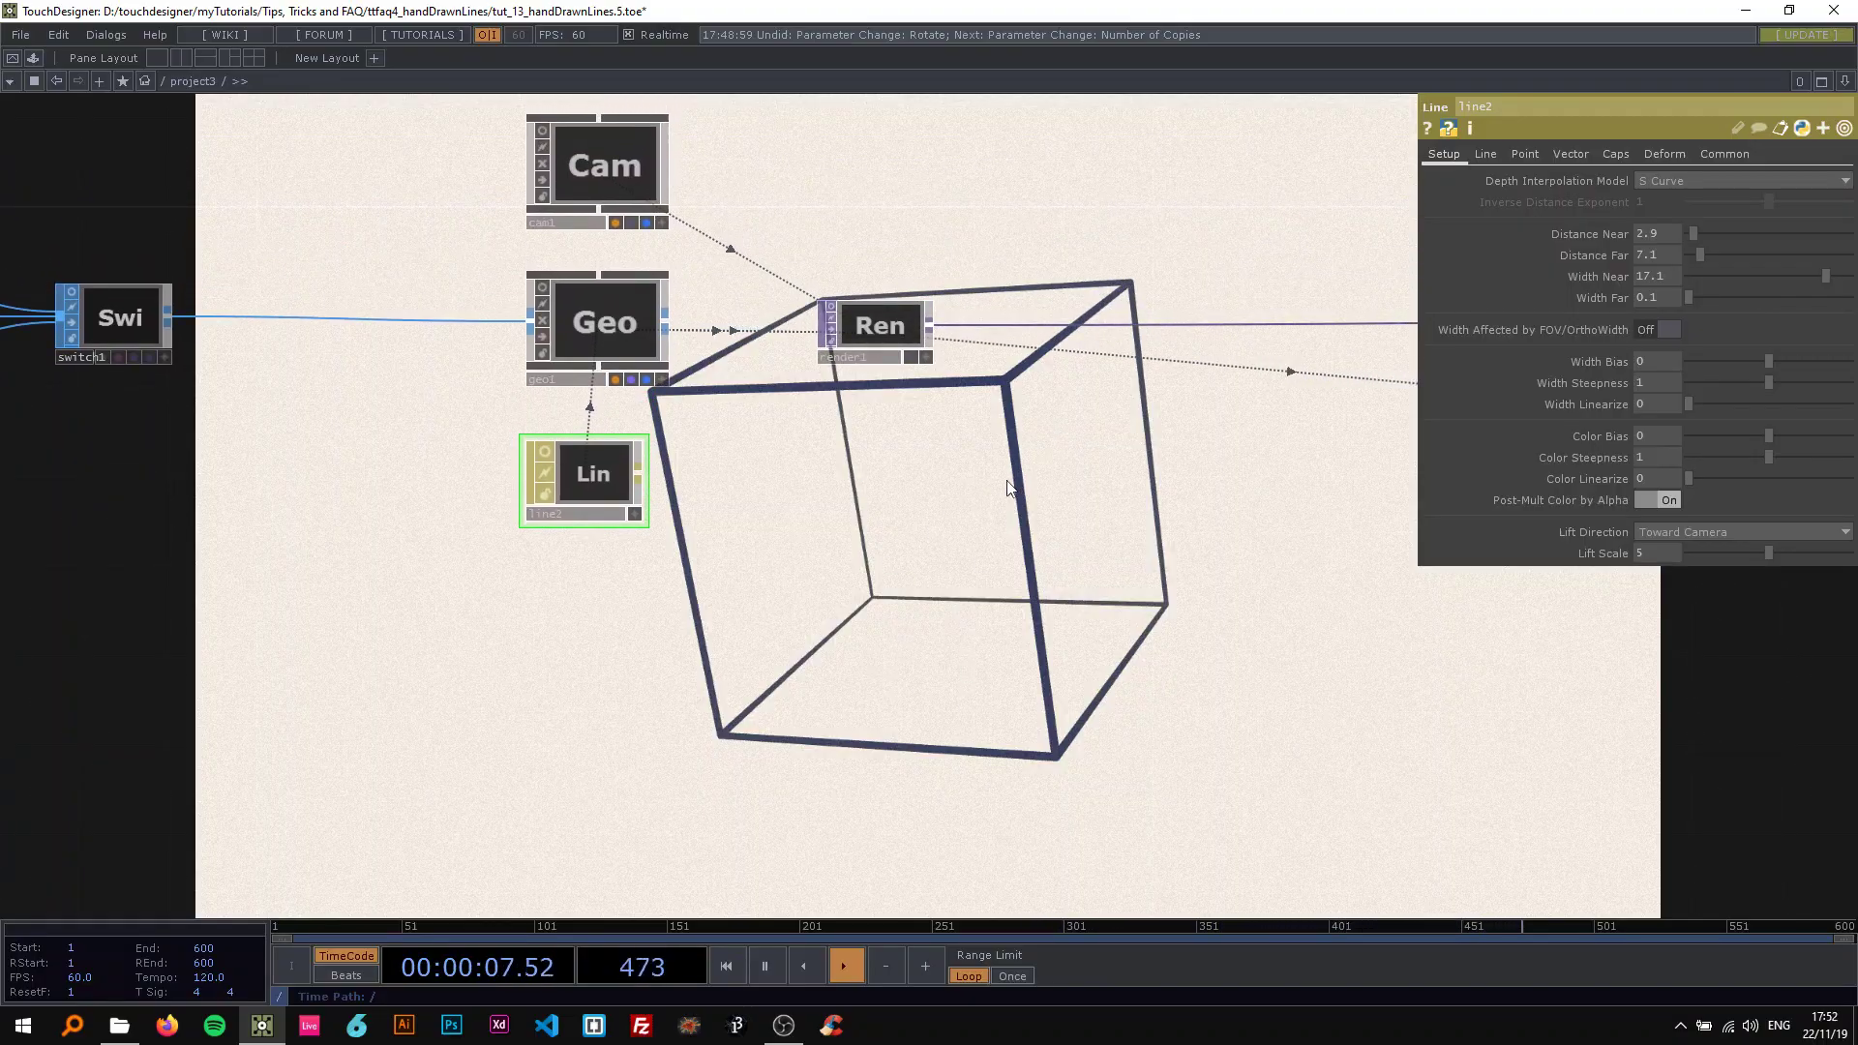
pyautogui.moveTo(1394, 421); pyautogui.dragTo(1253, 314)
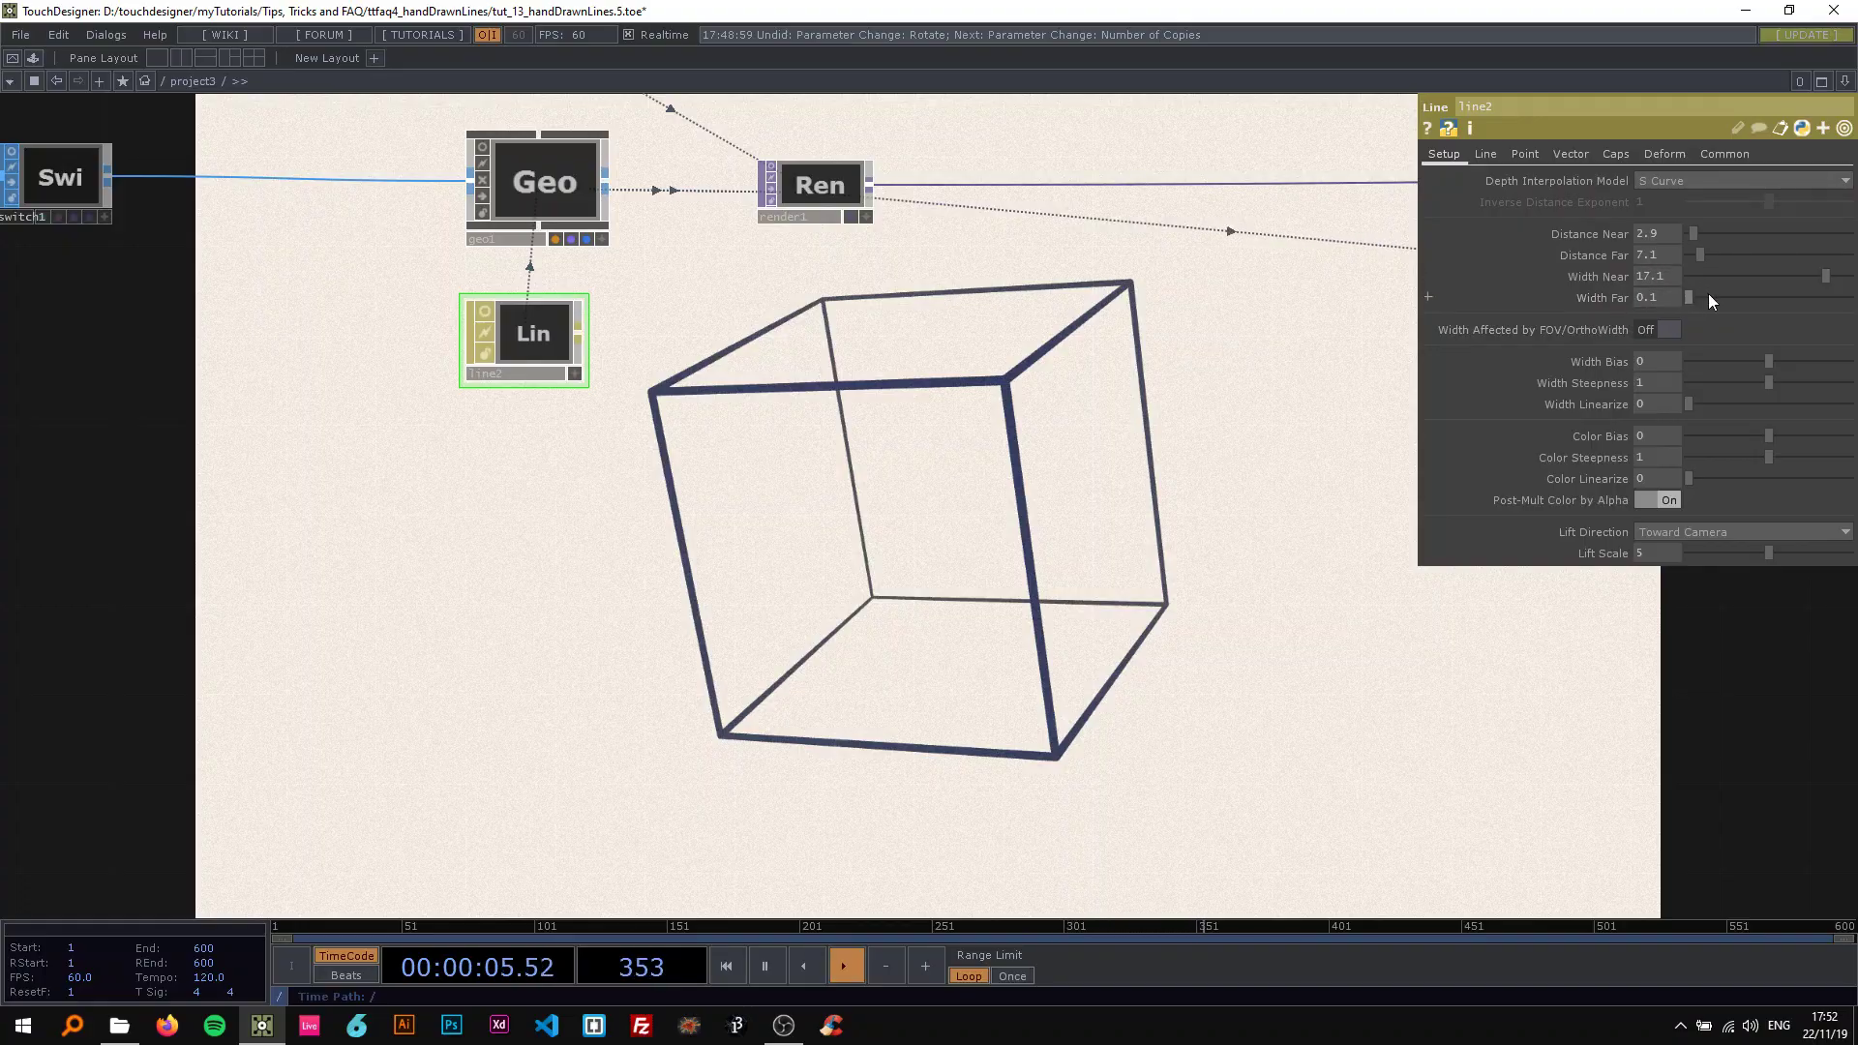
# Set line2's Distance Far to 100 and Width Near to 7.5, keeping Width Far 0.1.
pyautogui.moveTo(1709, 301); pyautogui.dragTo(1531, 311)
pyautogui.moveTo(1775, 274); pyautogui.dragTo(1715, 279)
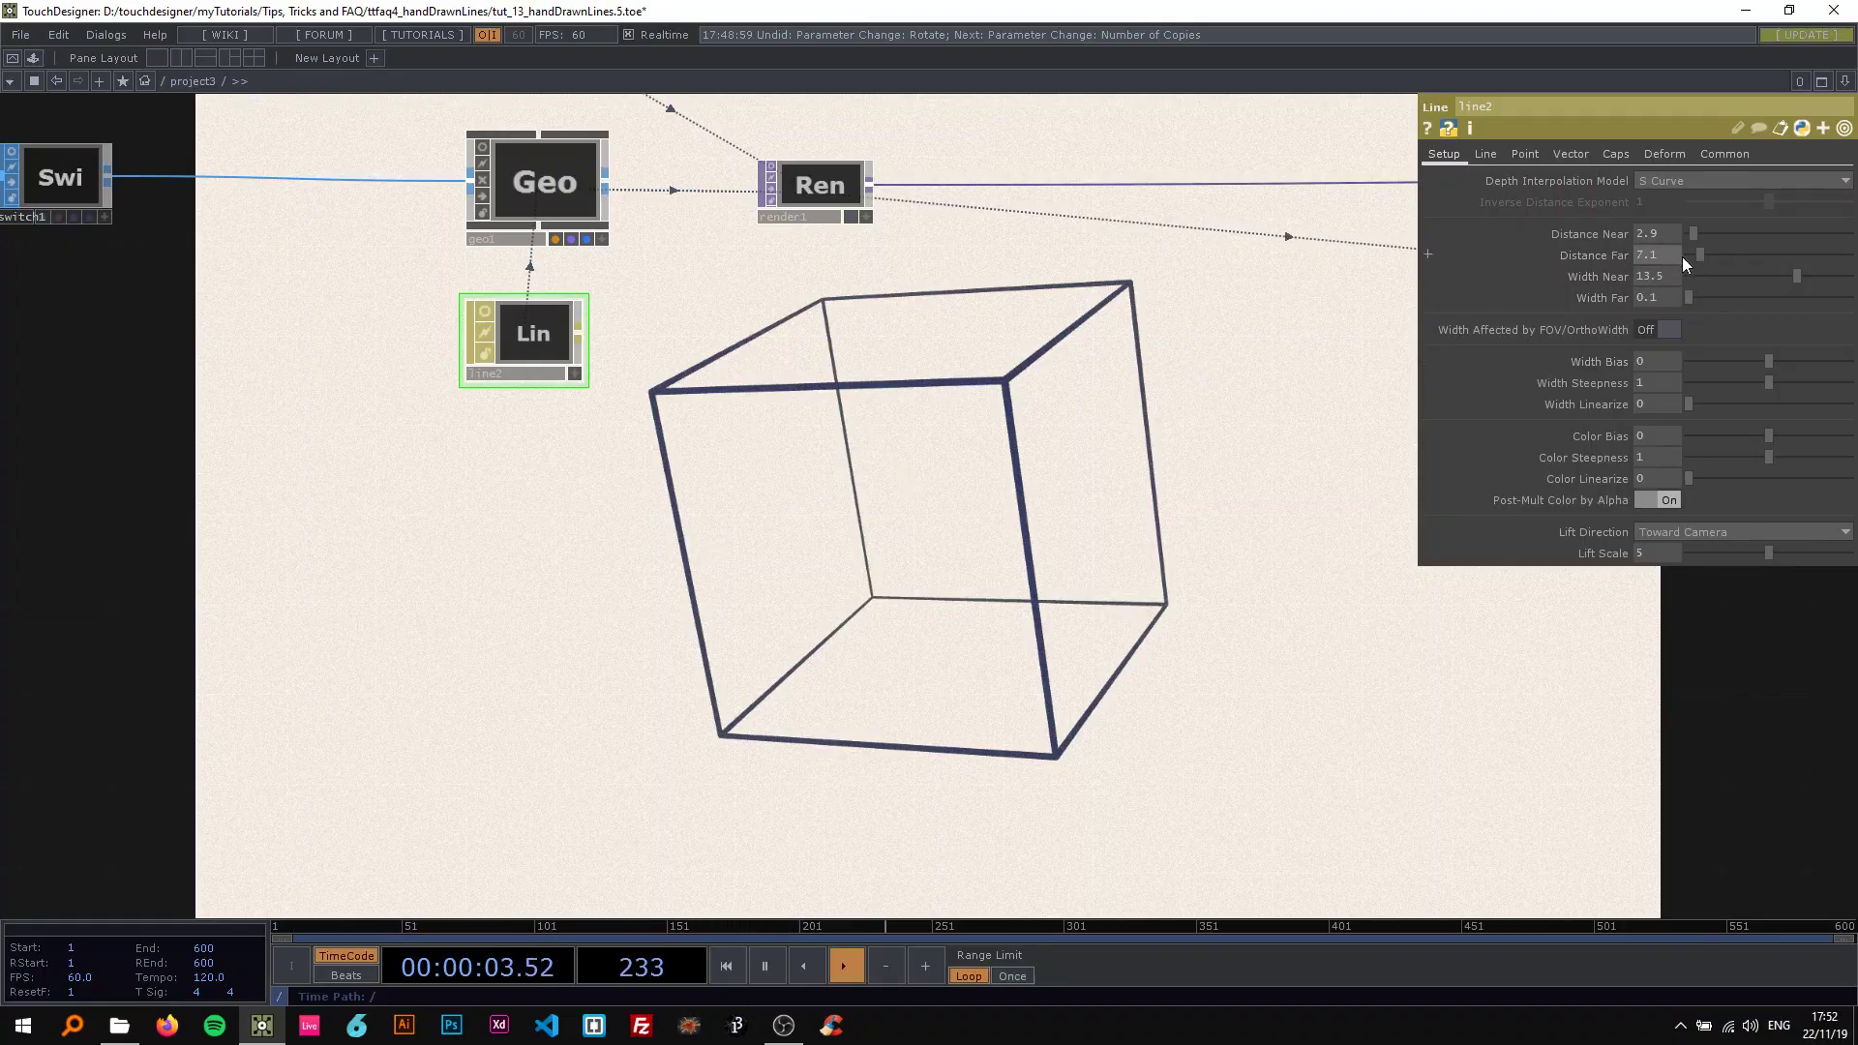
pyautogui.moveTo(1706, 256); pyautogui.dragTo(1854, 257)
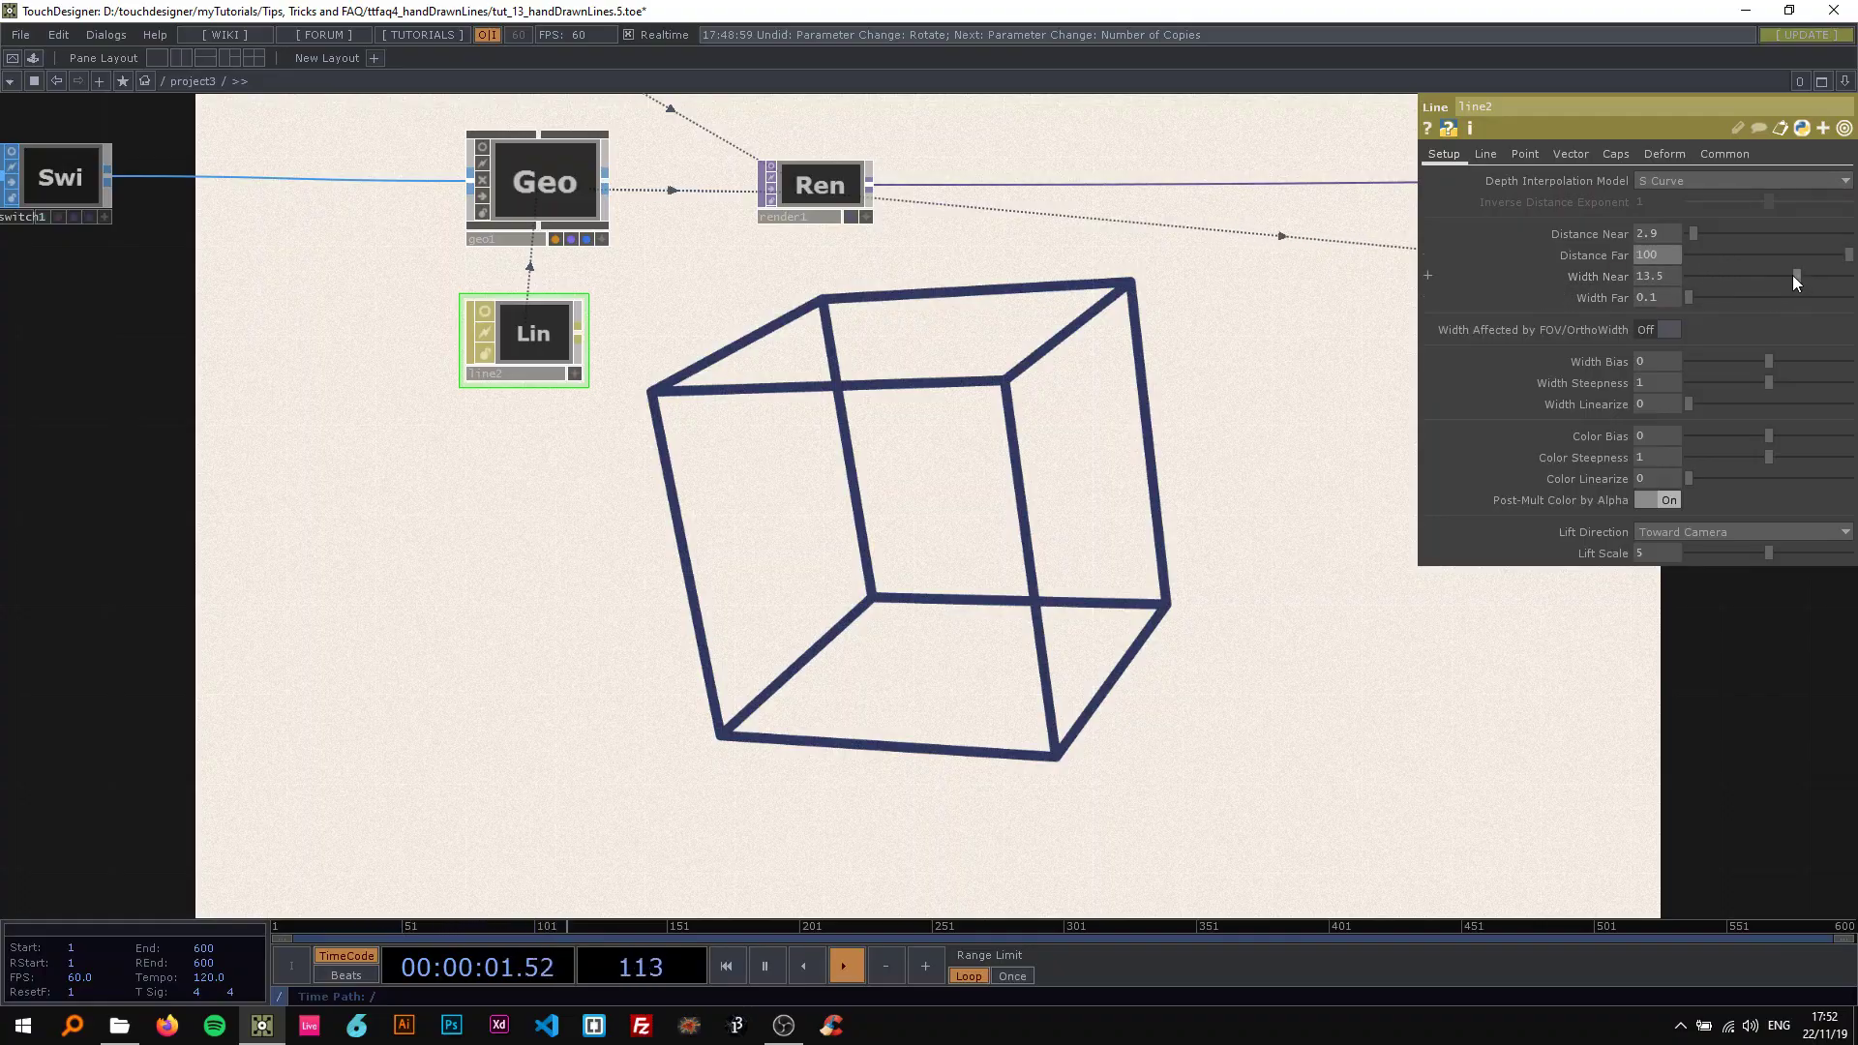
pyautogui.moveTo(1793, 275); pyautogui.dragTo(1754, 296)
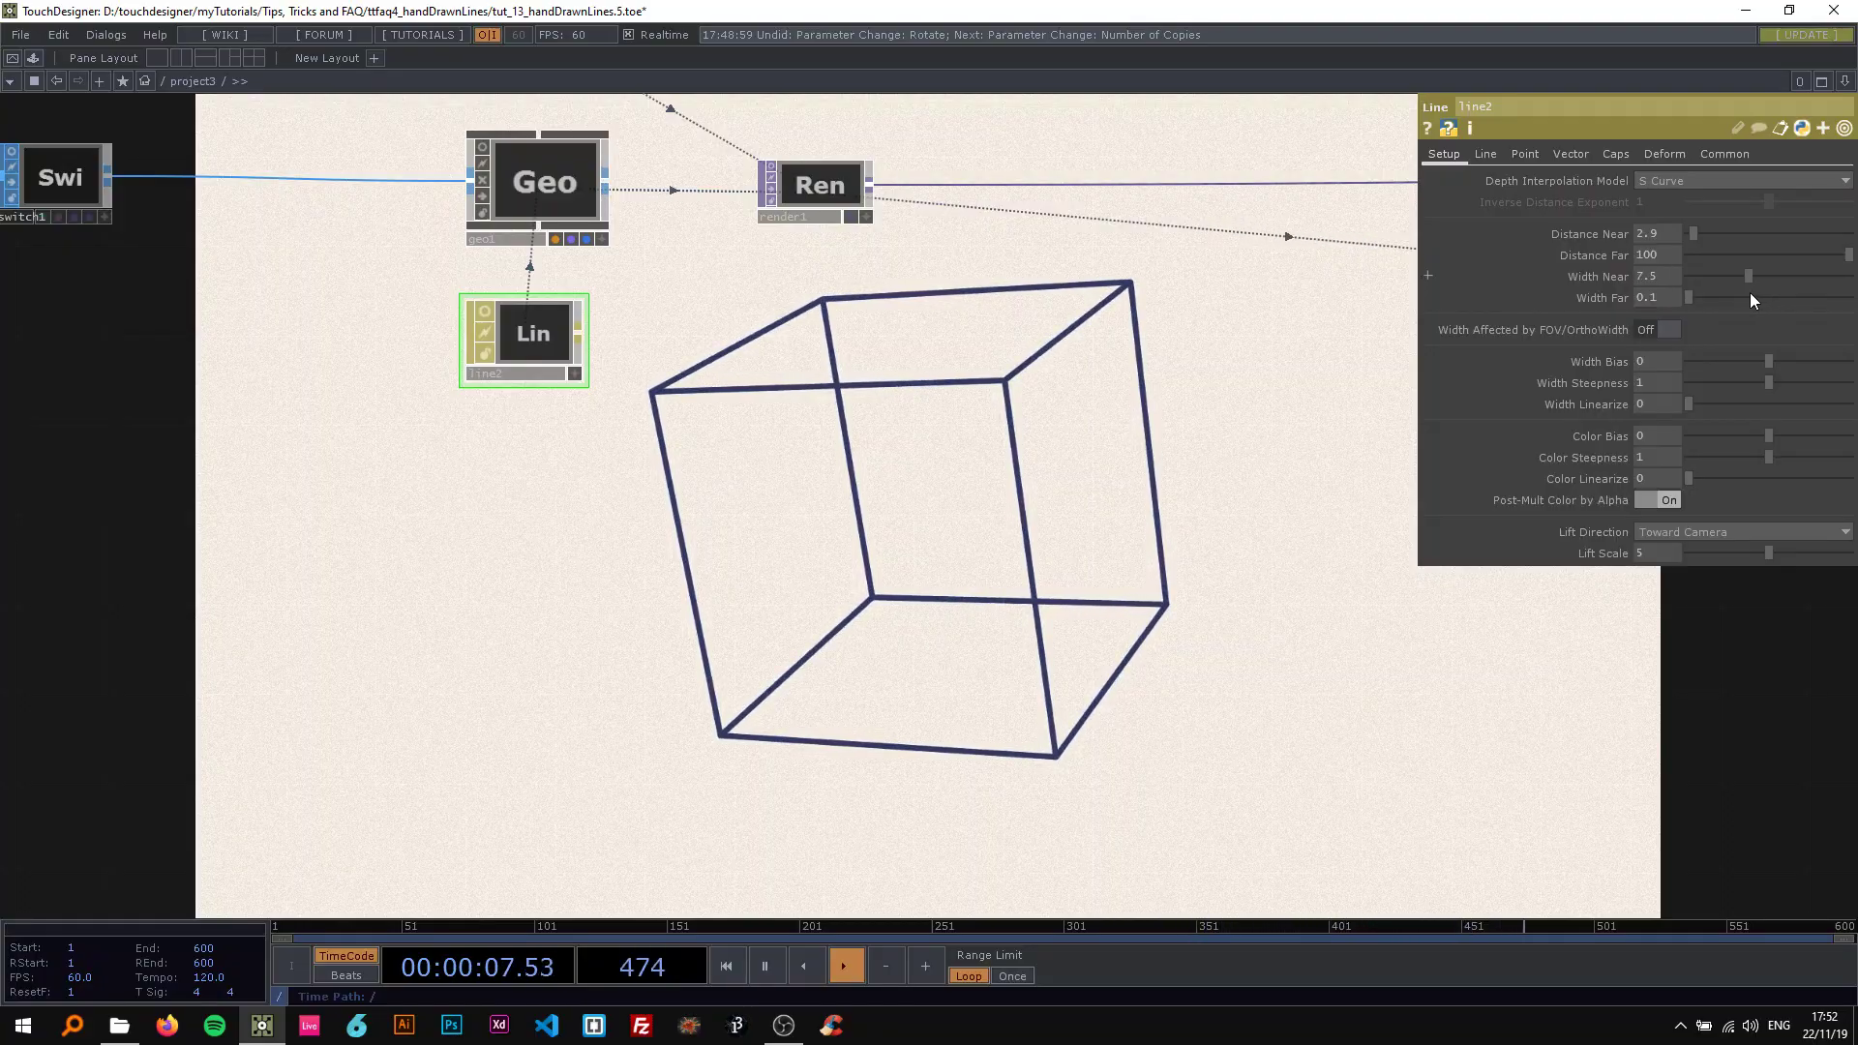
# Set switch1 Select Input to 1 so the render shows the concentric circles.
pyautogui.scroll(-4, 1108, 415)
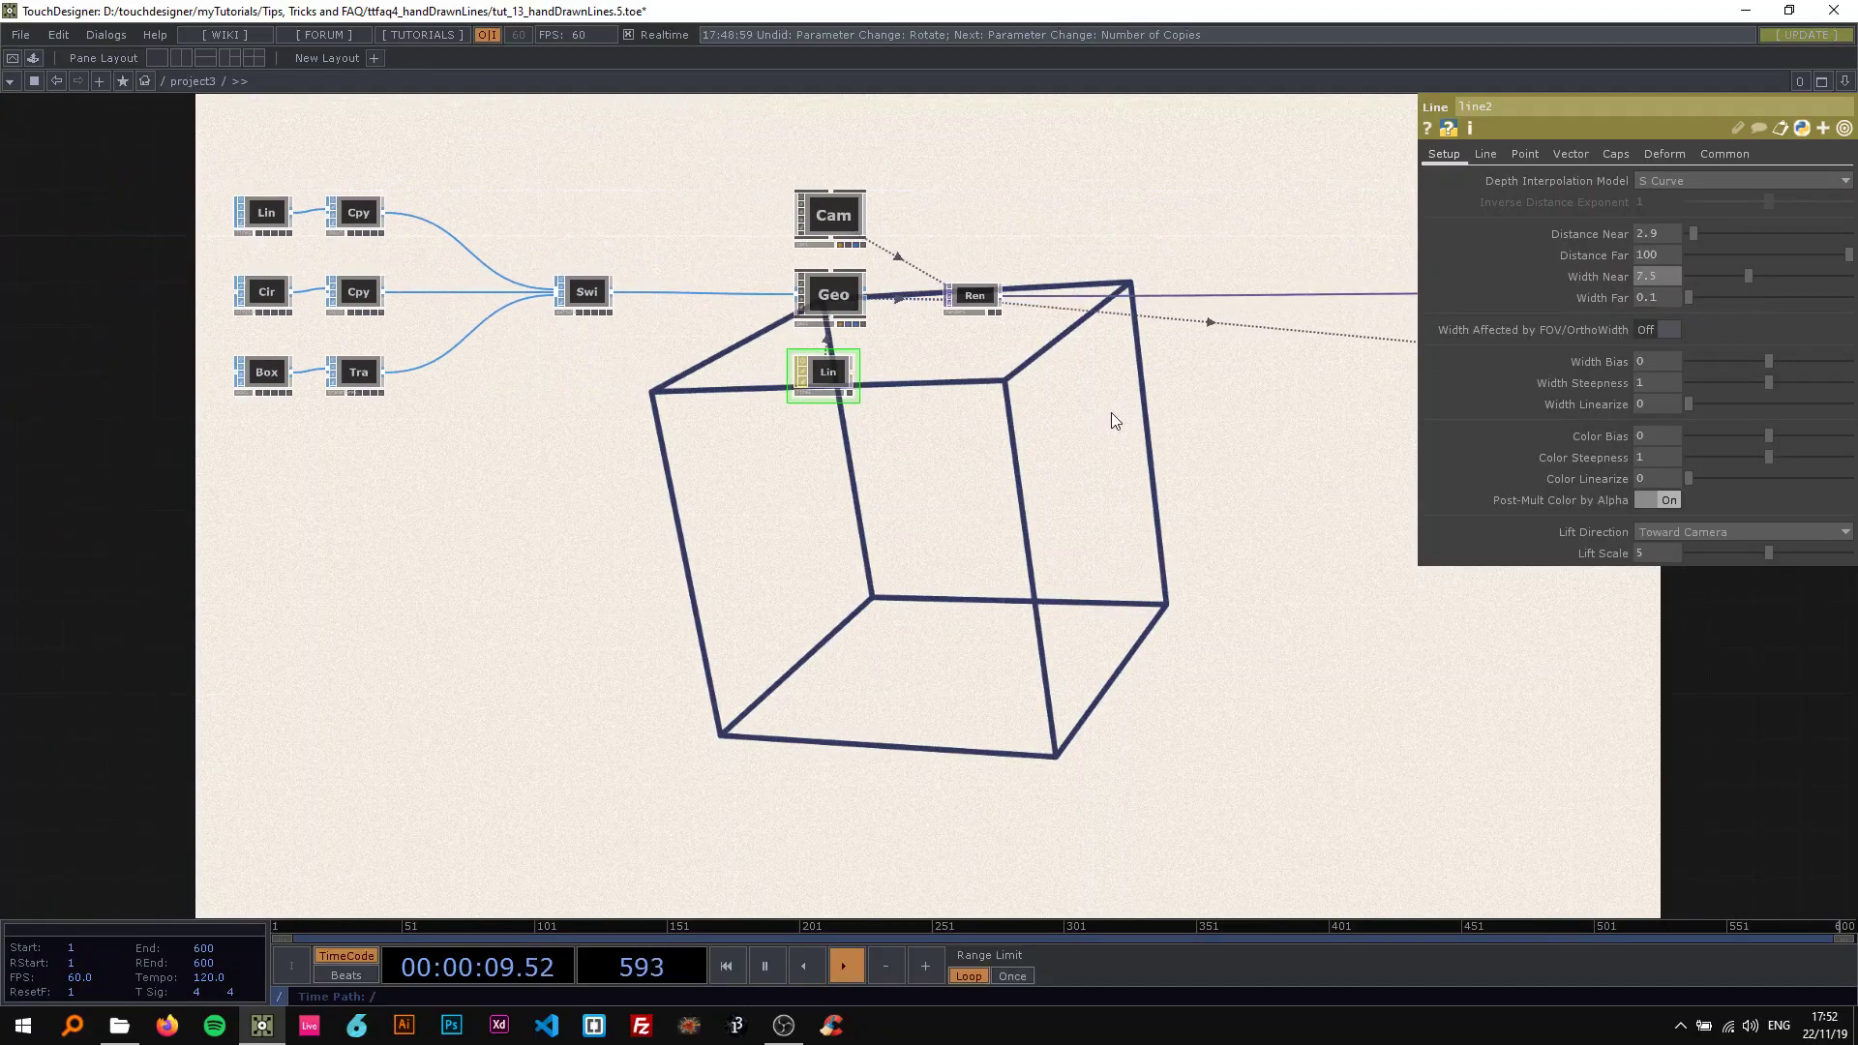
pyautogui.moveTo(1111, 418); pyautogui.dragTo(779, 434)
pyautogui.click(253, 323)
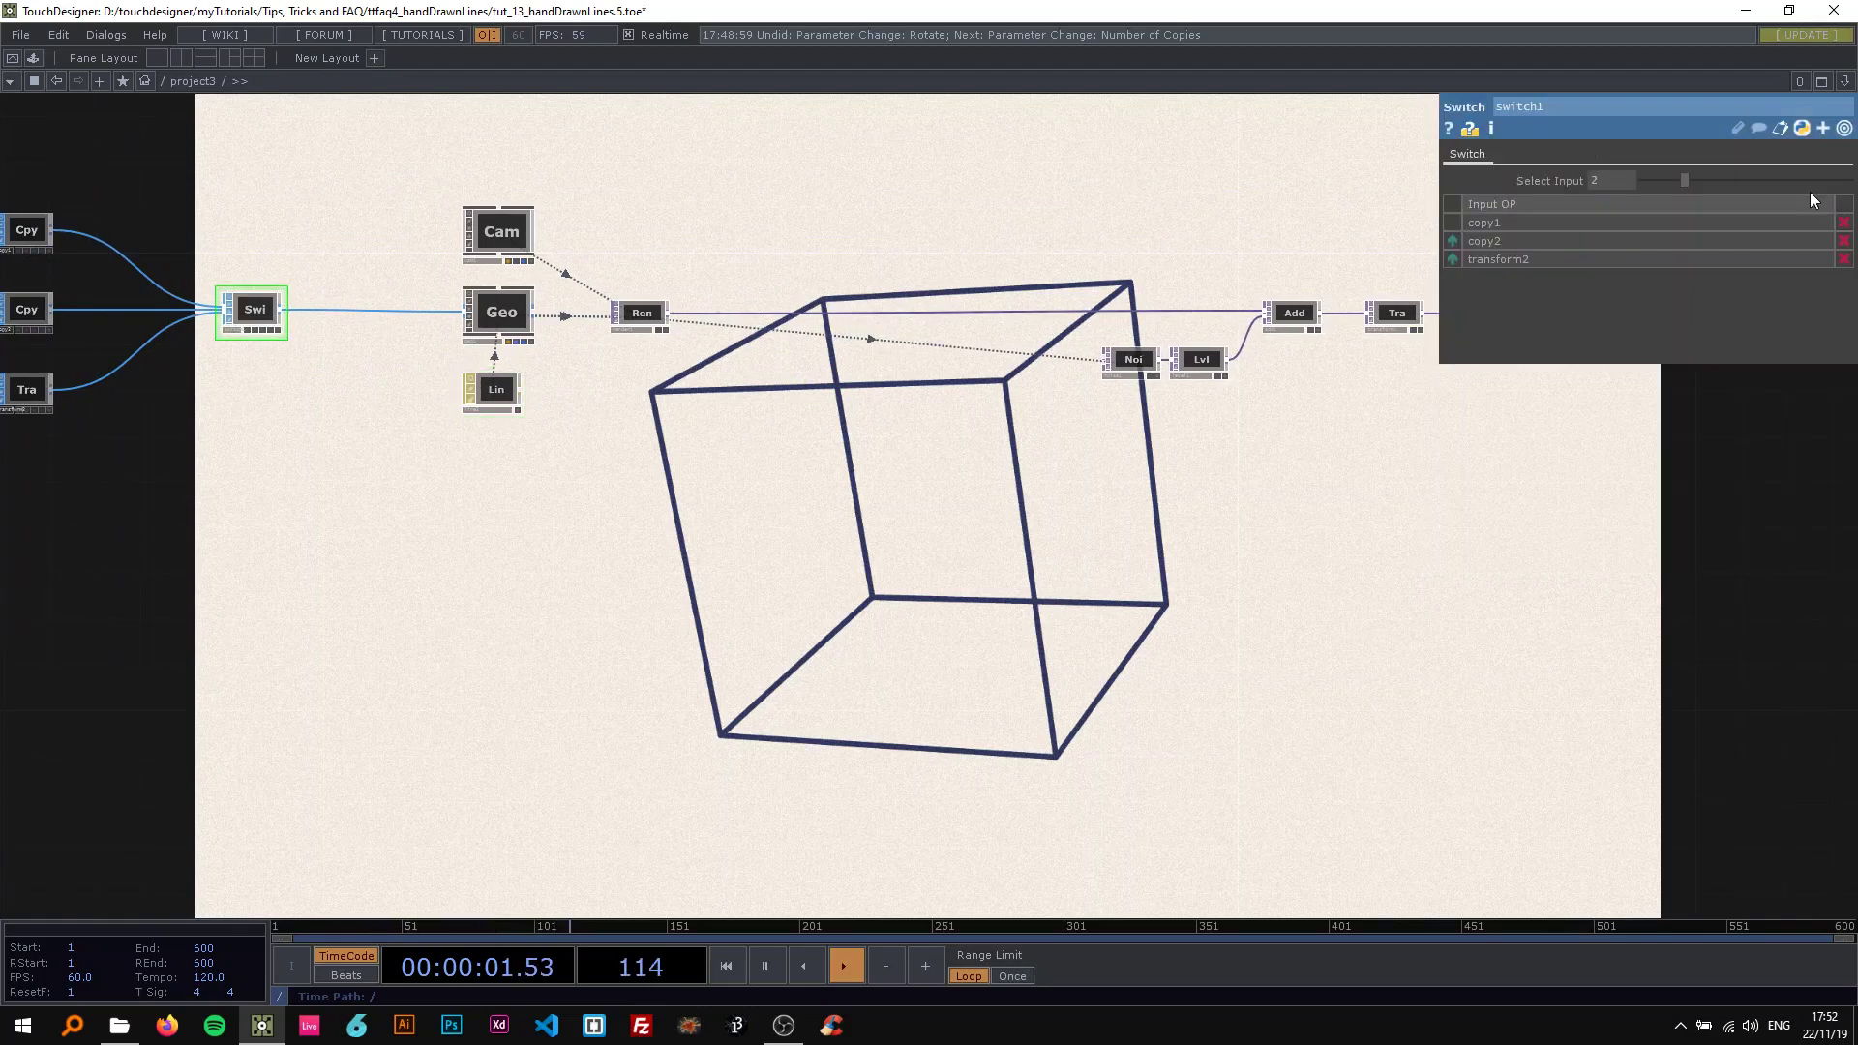
pyautogui.moveTo(1686, 184); pyautogui.dragTo(1675, 181)
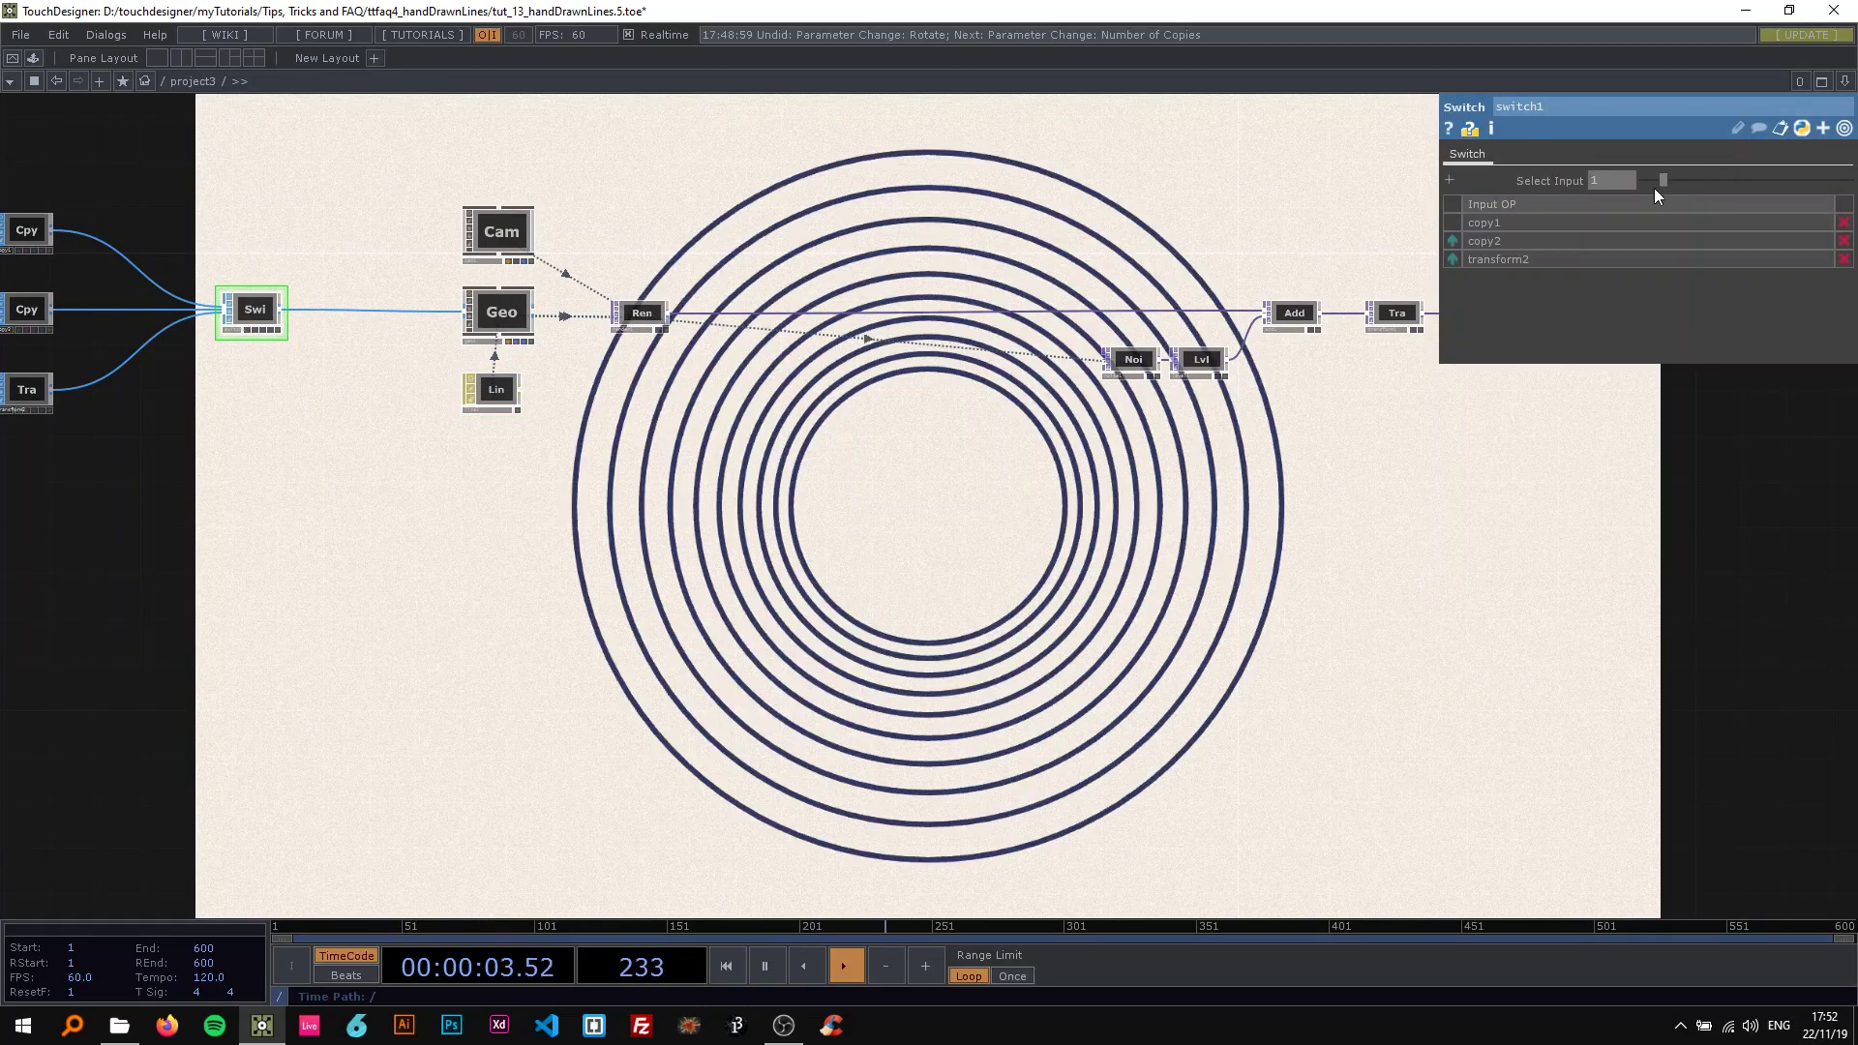
# Insert a Displace TOP on the render1-to-add1 wire.
pyautogui.moveTo(755, 429); pyautogui.dragTo(730, 445)
pyautogui.scroll(2, 753, 423)
pyautogui.moveTo(818, 406)
pyautogui.mouseDown()
pyautogui.moveTo(619, 434)
pyautogui.moveTo(689, 465)
pyautogui.mouseUp()
pyautogui.moveTo(477, 451); pyautogui.dragTo(675, 474)
pyautogui.scroll(2, 674, 474)
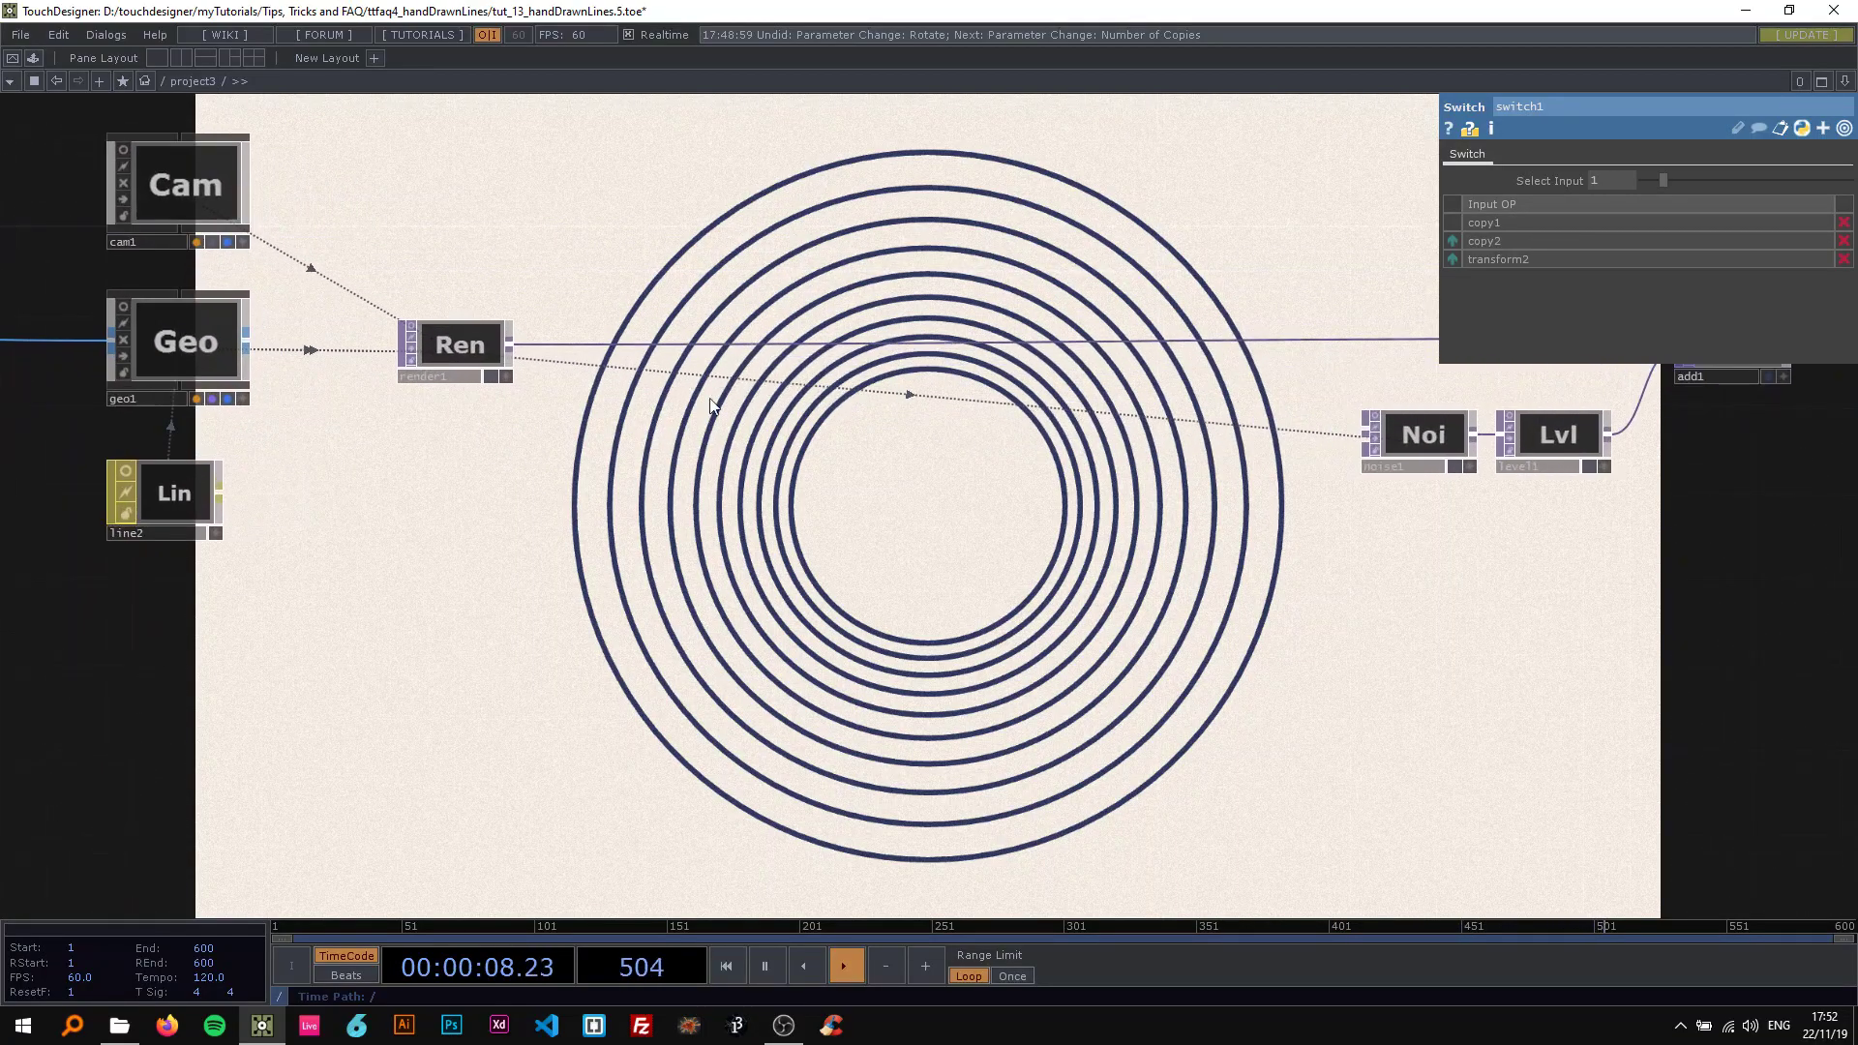
pyautogui.rightClick(782, 348)
pyautogui.click(825, 320)
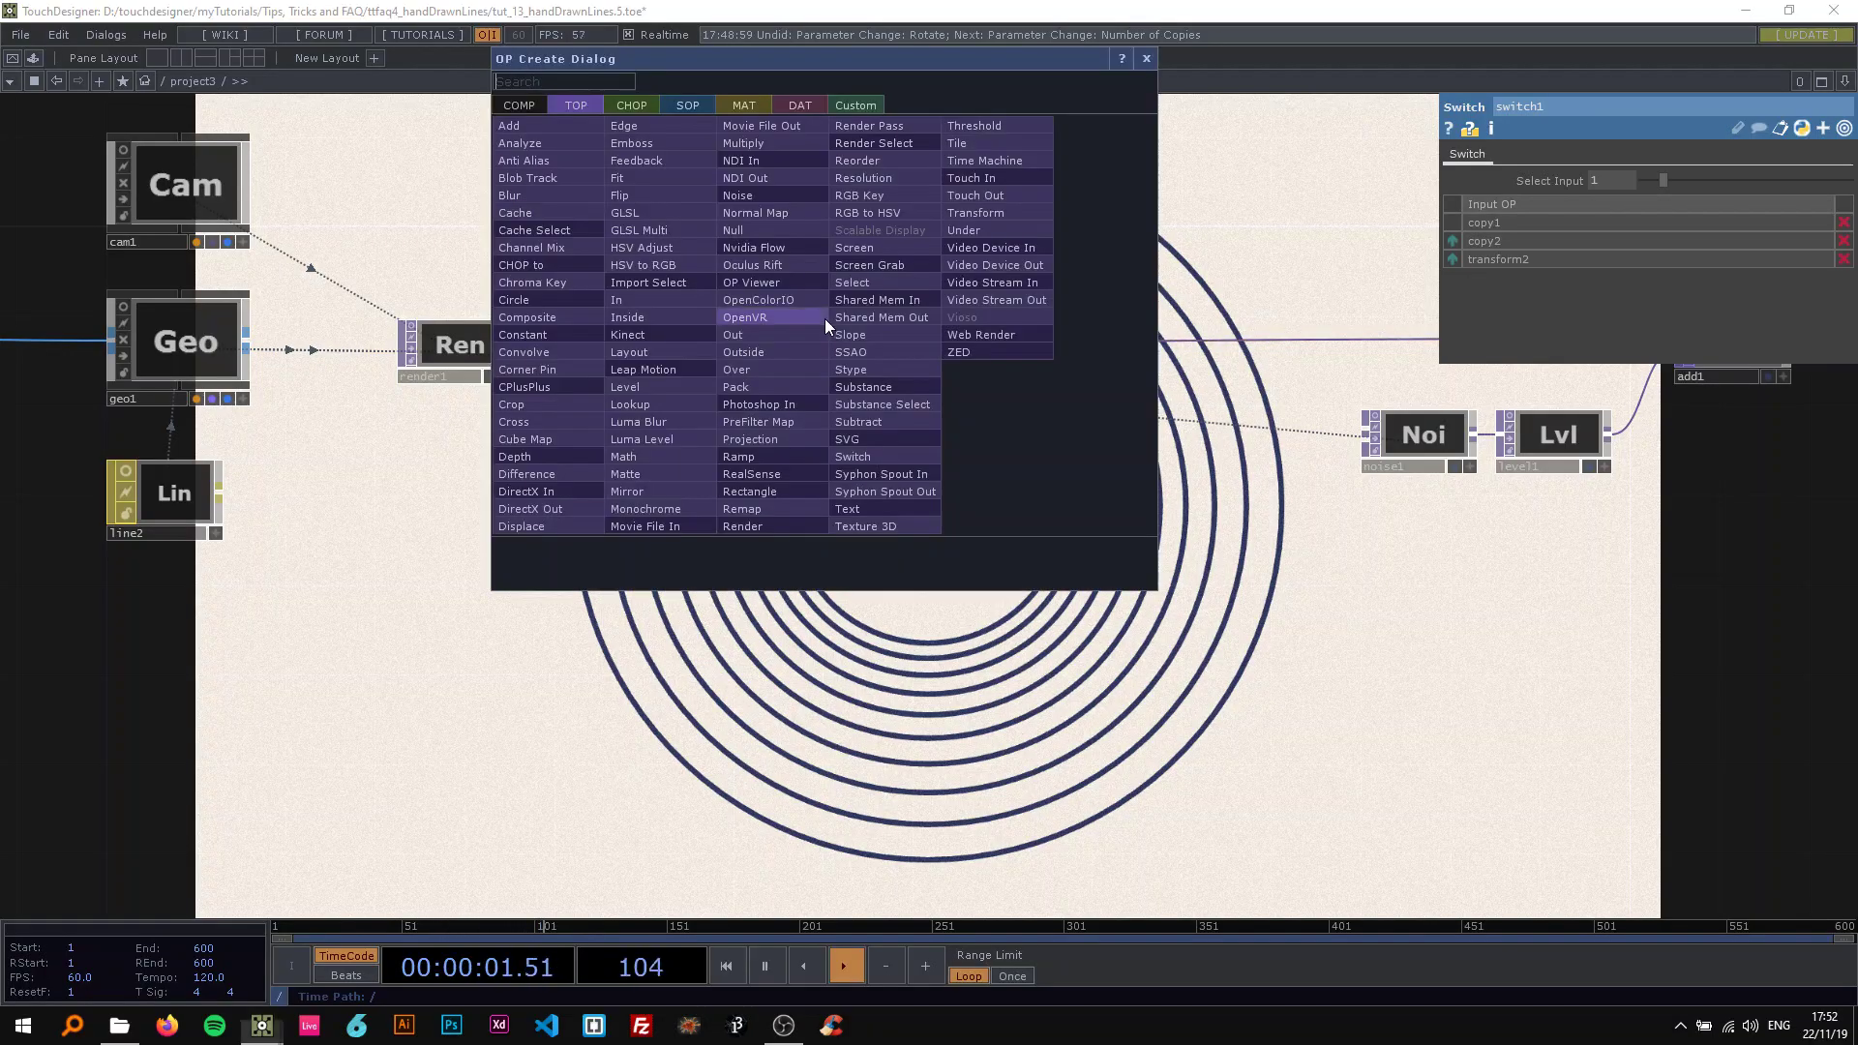
pyautogui.write('dis')
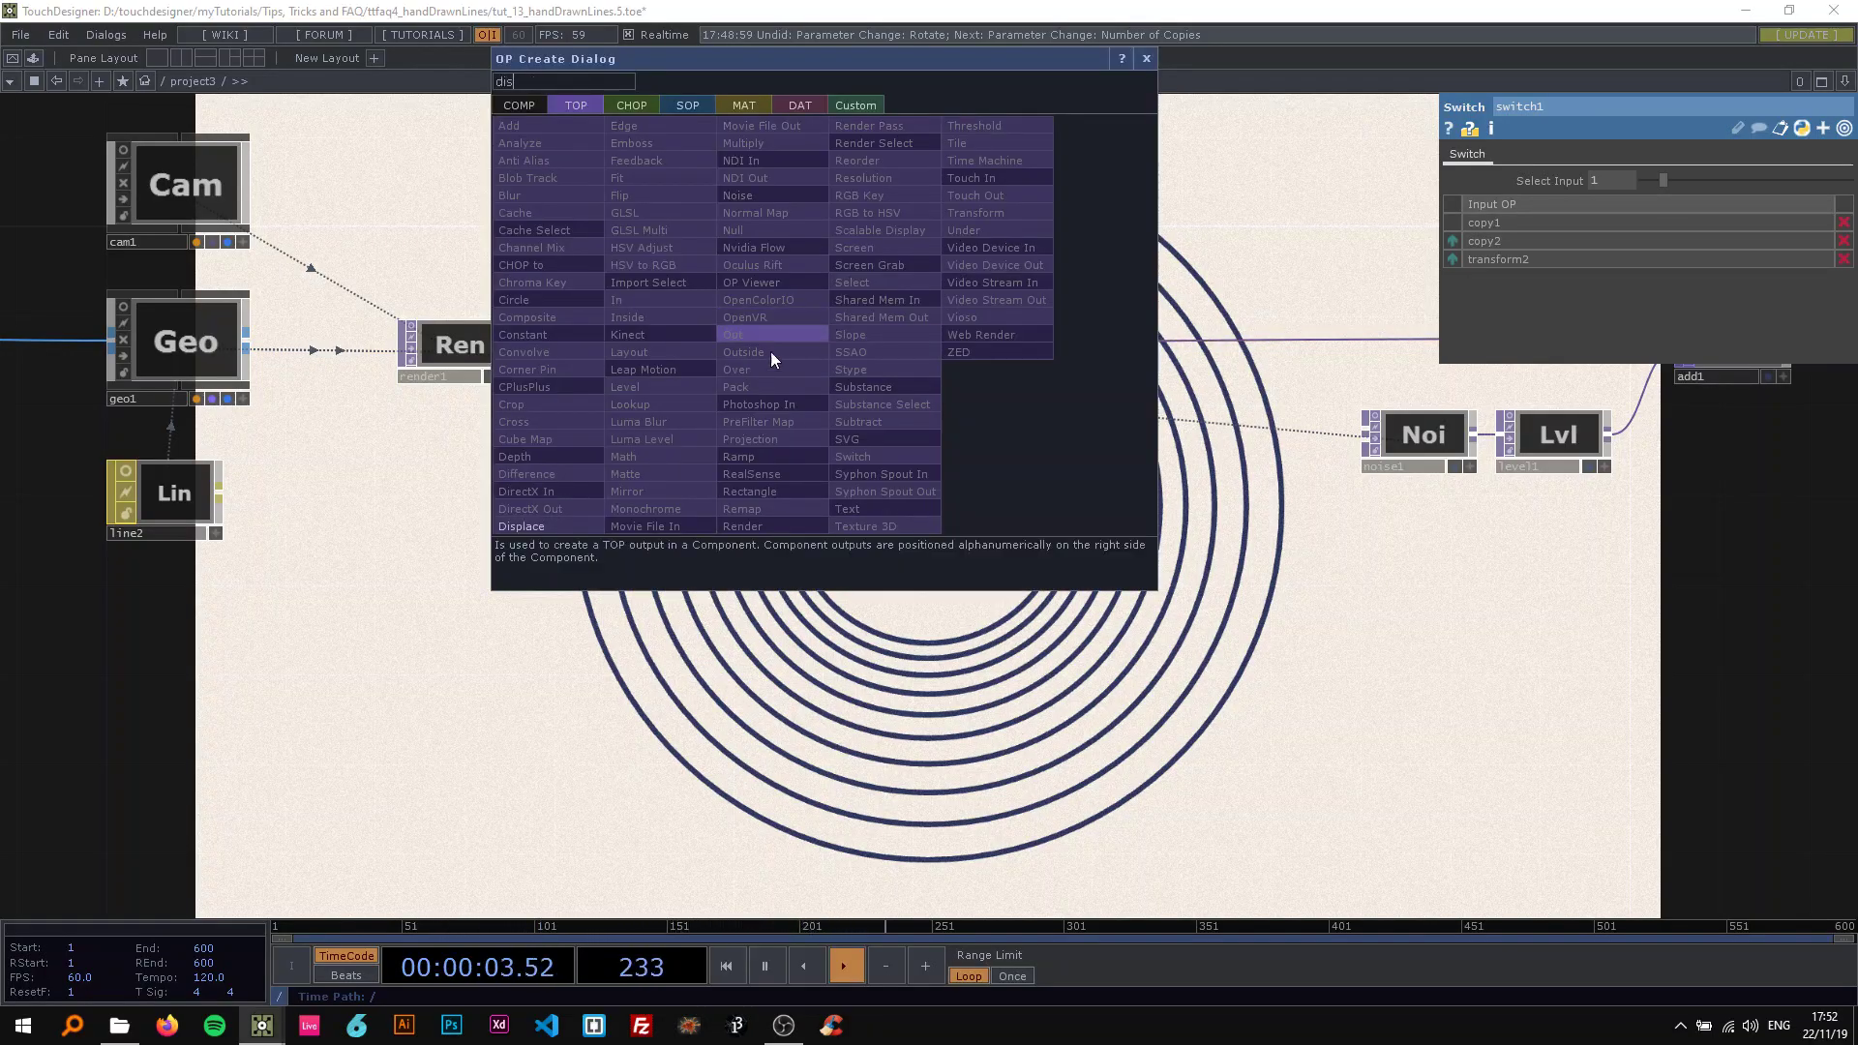
pyautogui.click(581, 526)
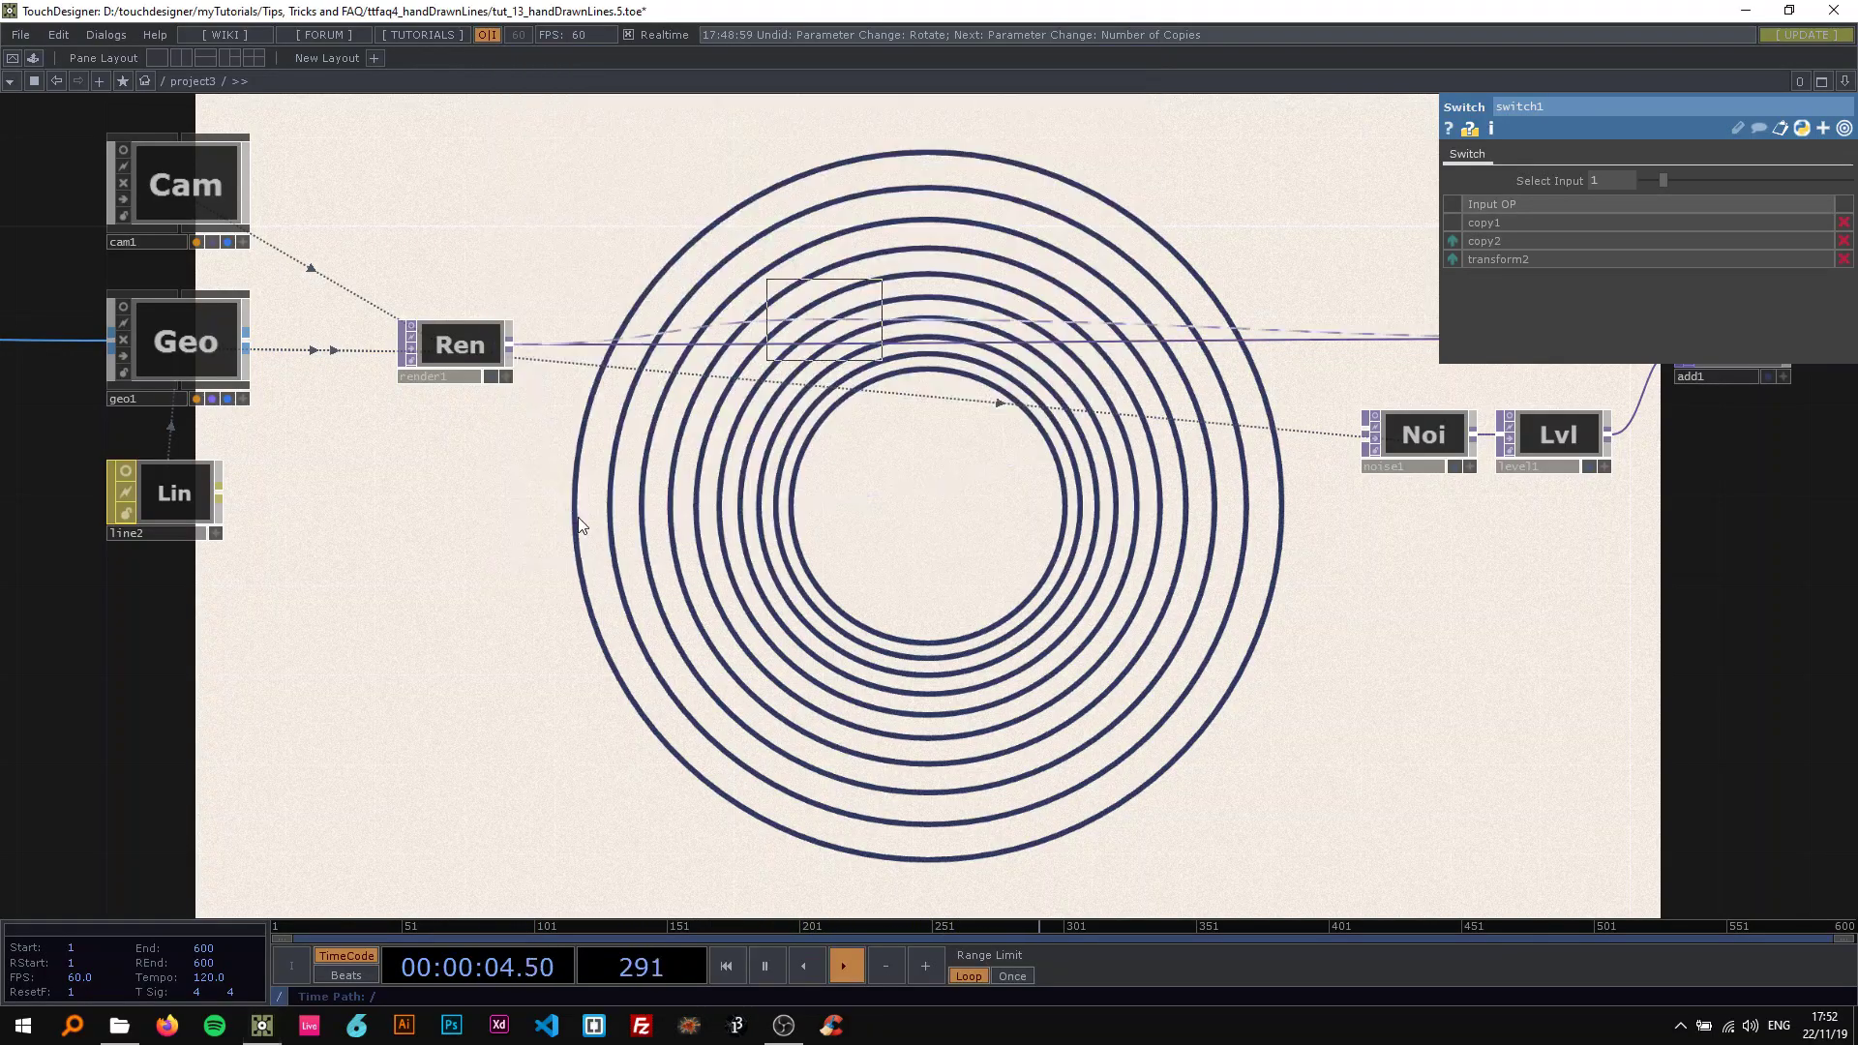
pyautogui.click(918, 347)
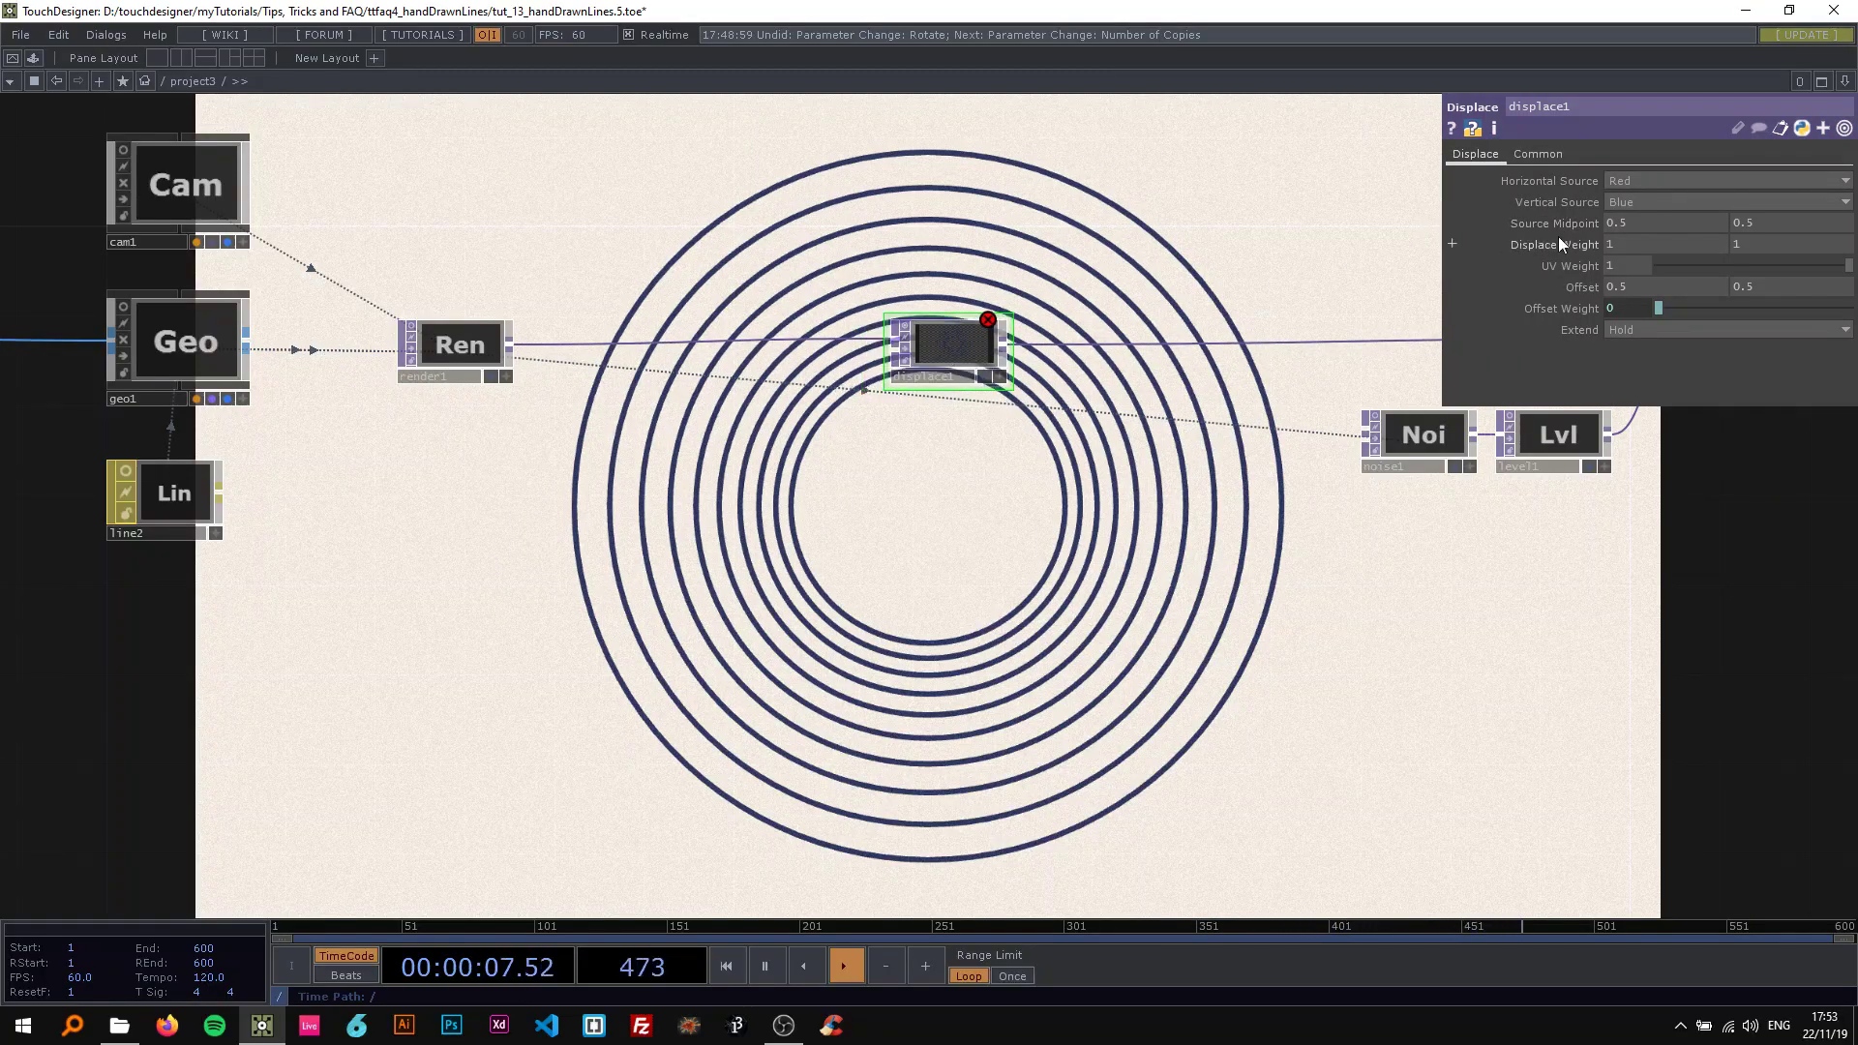
# Set displace1's Displace Weight to 0.1, 0.1.
pyautogui.click(1605, 246)
pyautogui.write('.1')
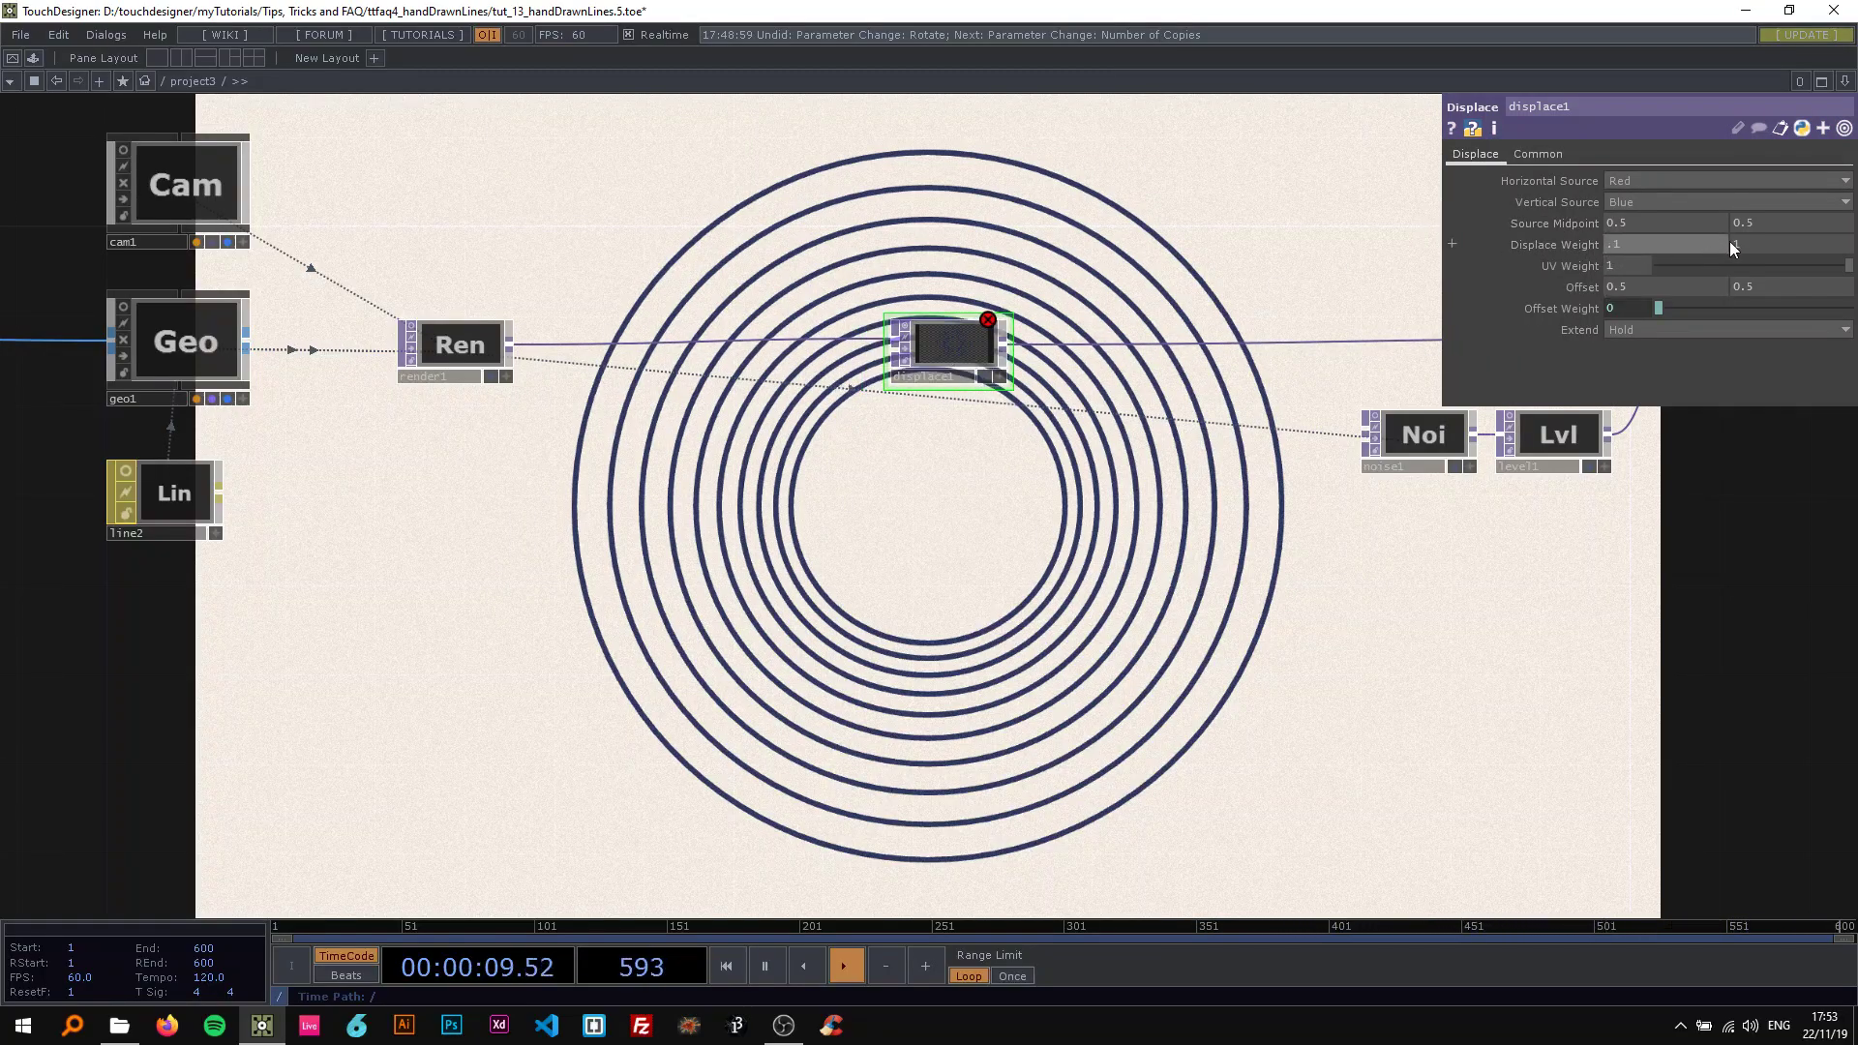
pyautogui.click(1732, 244)
pyautogui.write('.1')
pyautogui.press('Return')
pyautogui.moveTo(452, 505); pyautogui.dragTo(485, 486)
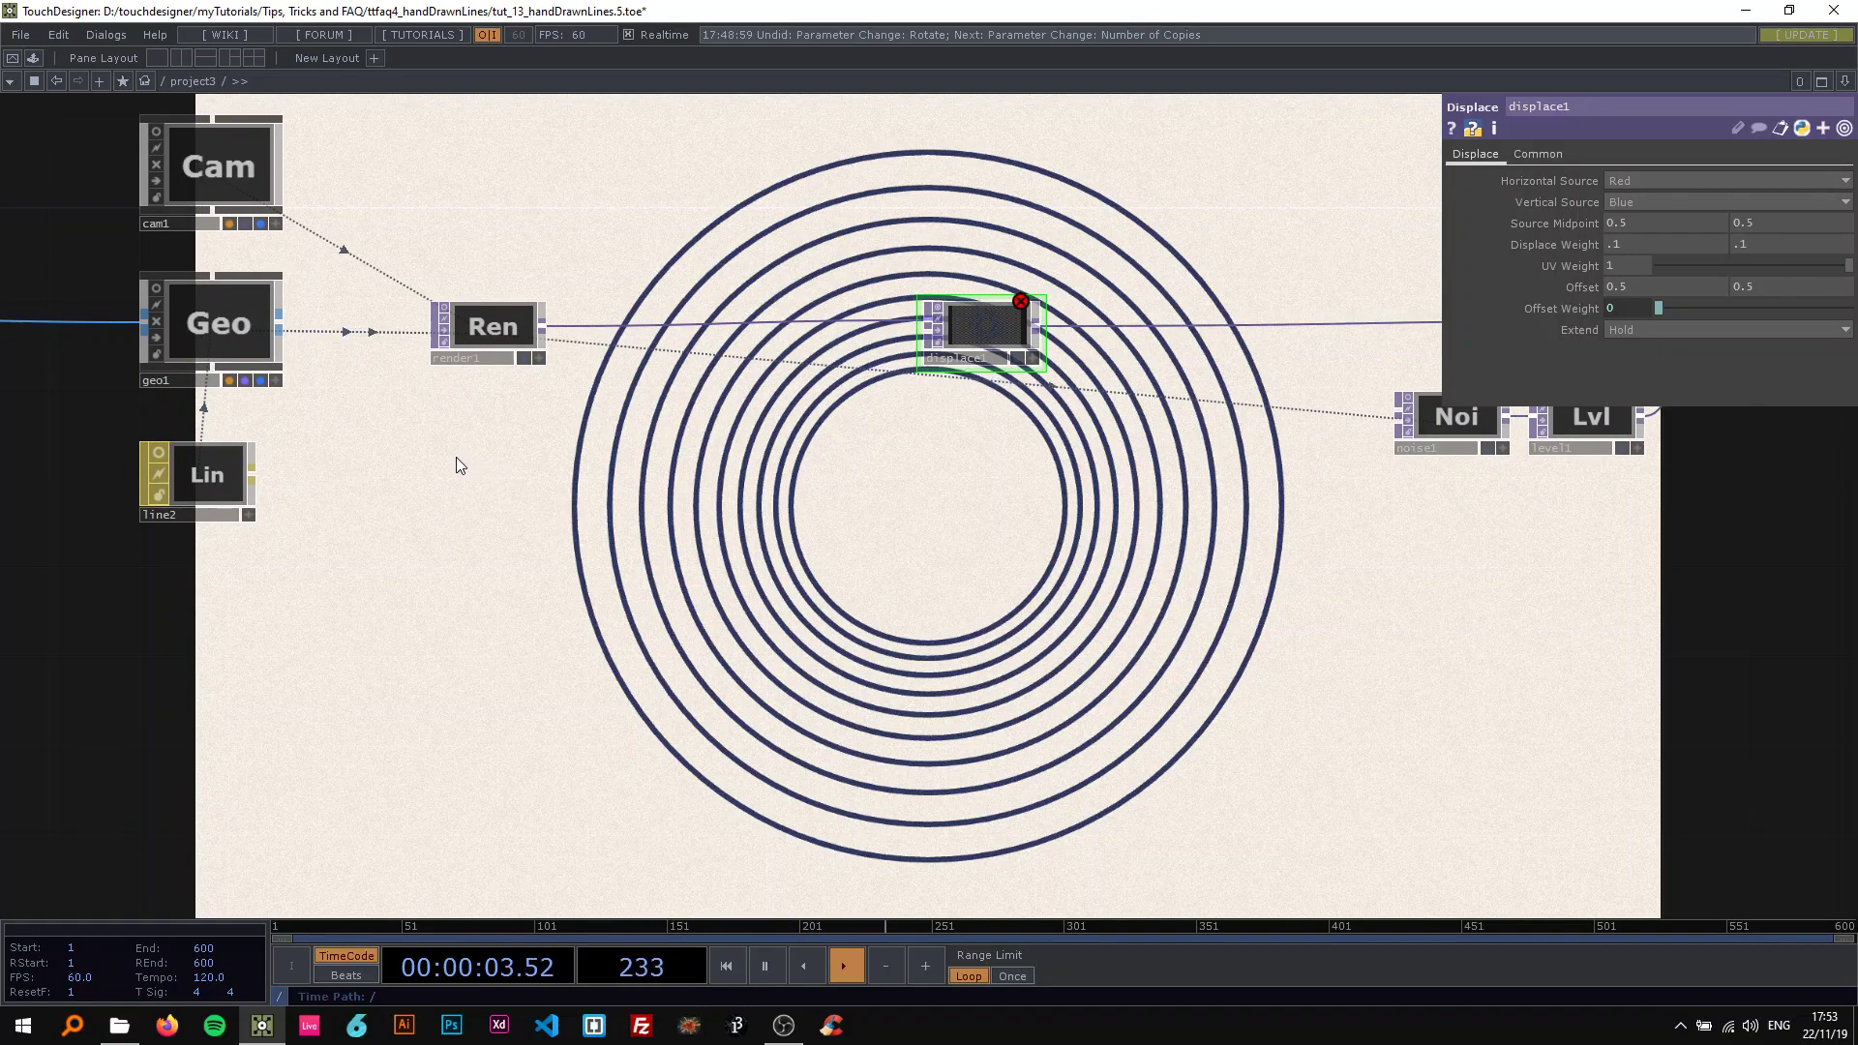
# Copy-paste noise1 to create noise2 below the render.
pyautogui.press('Tab')
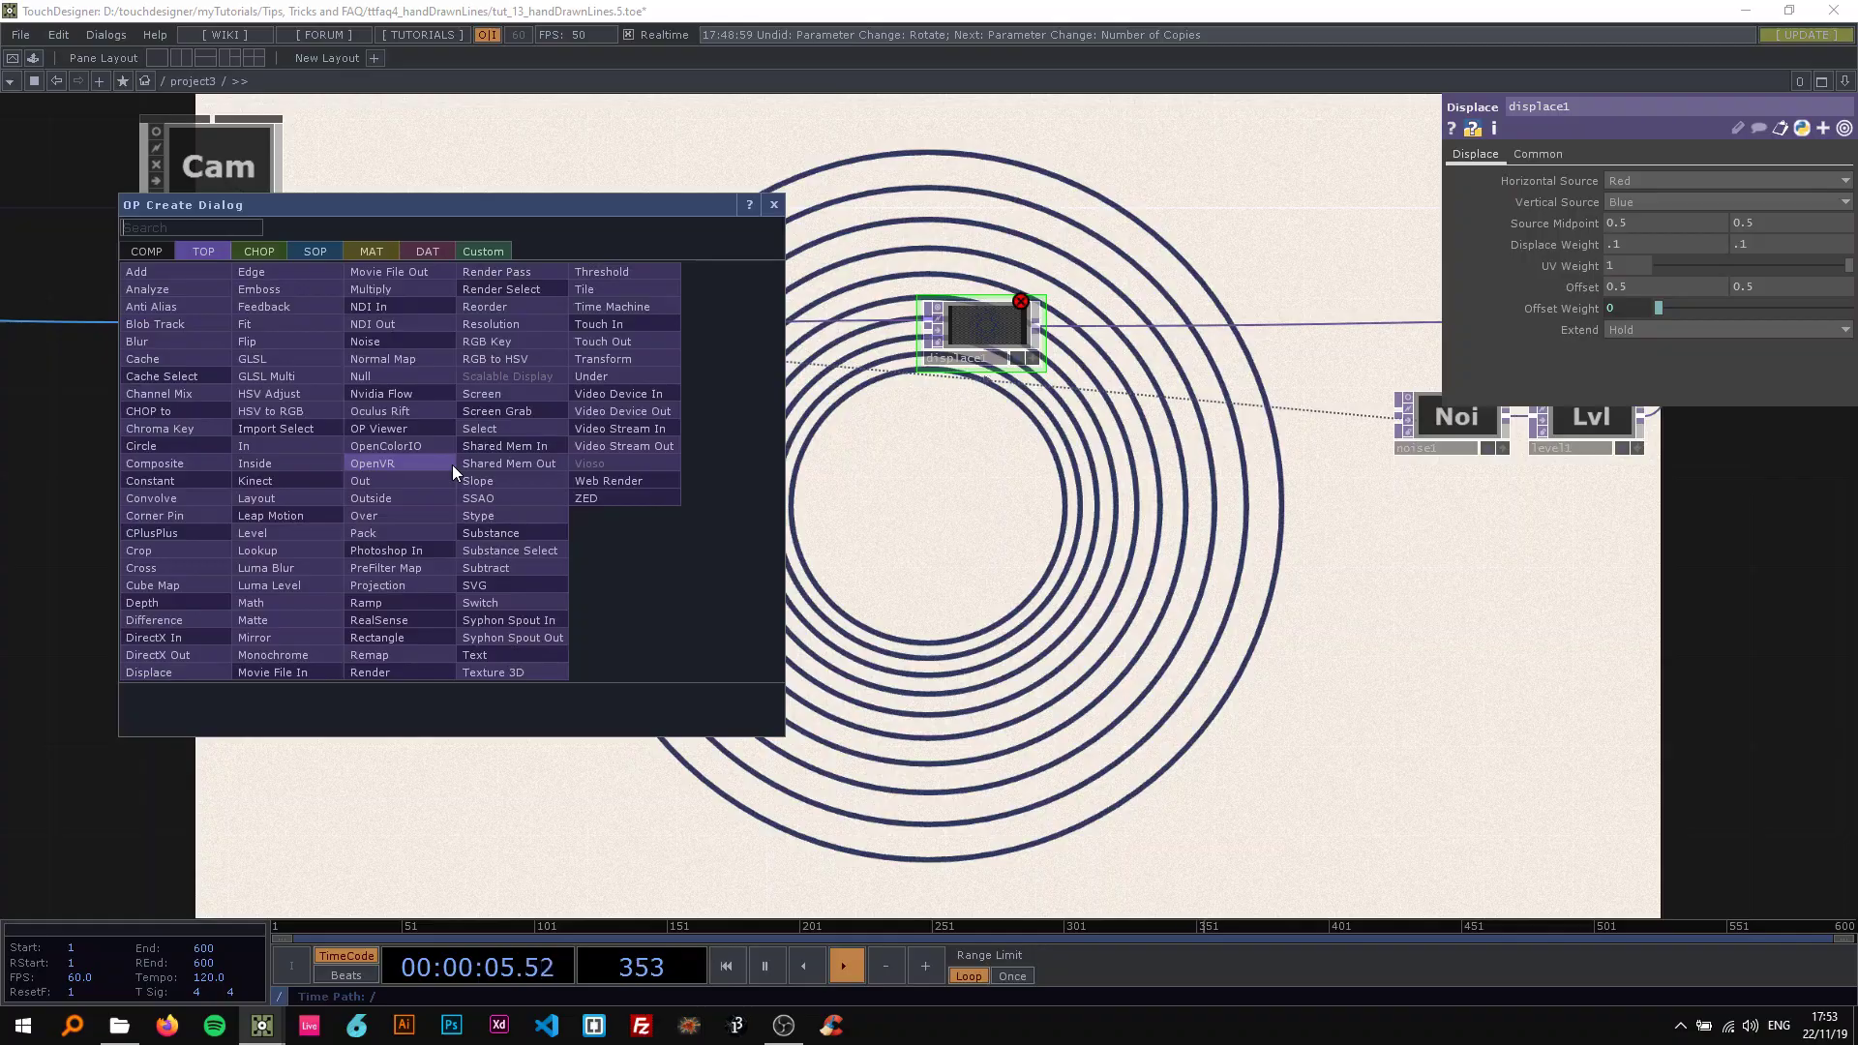
pyautogui.click(773, 204)
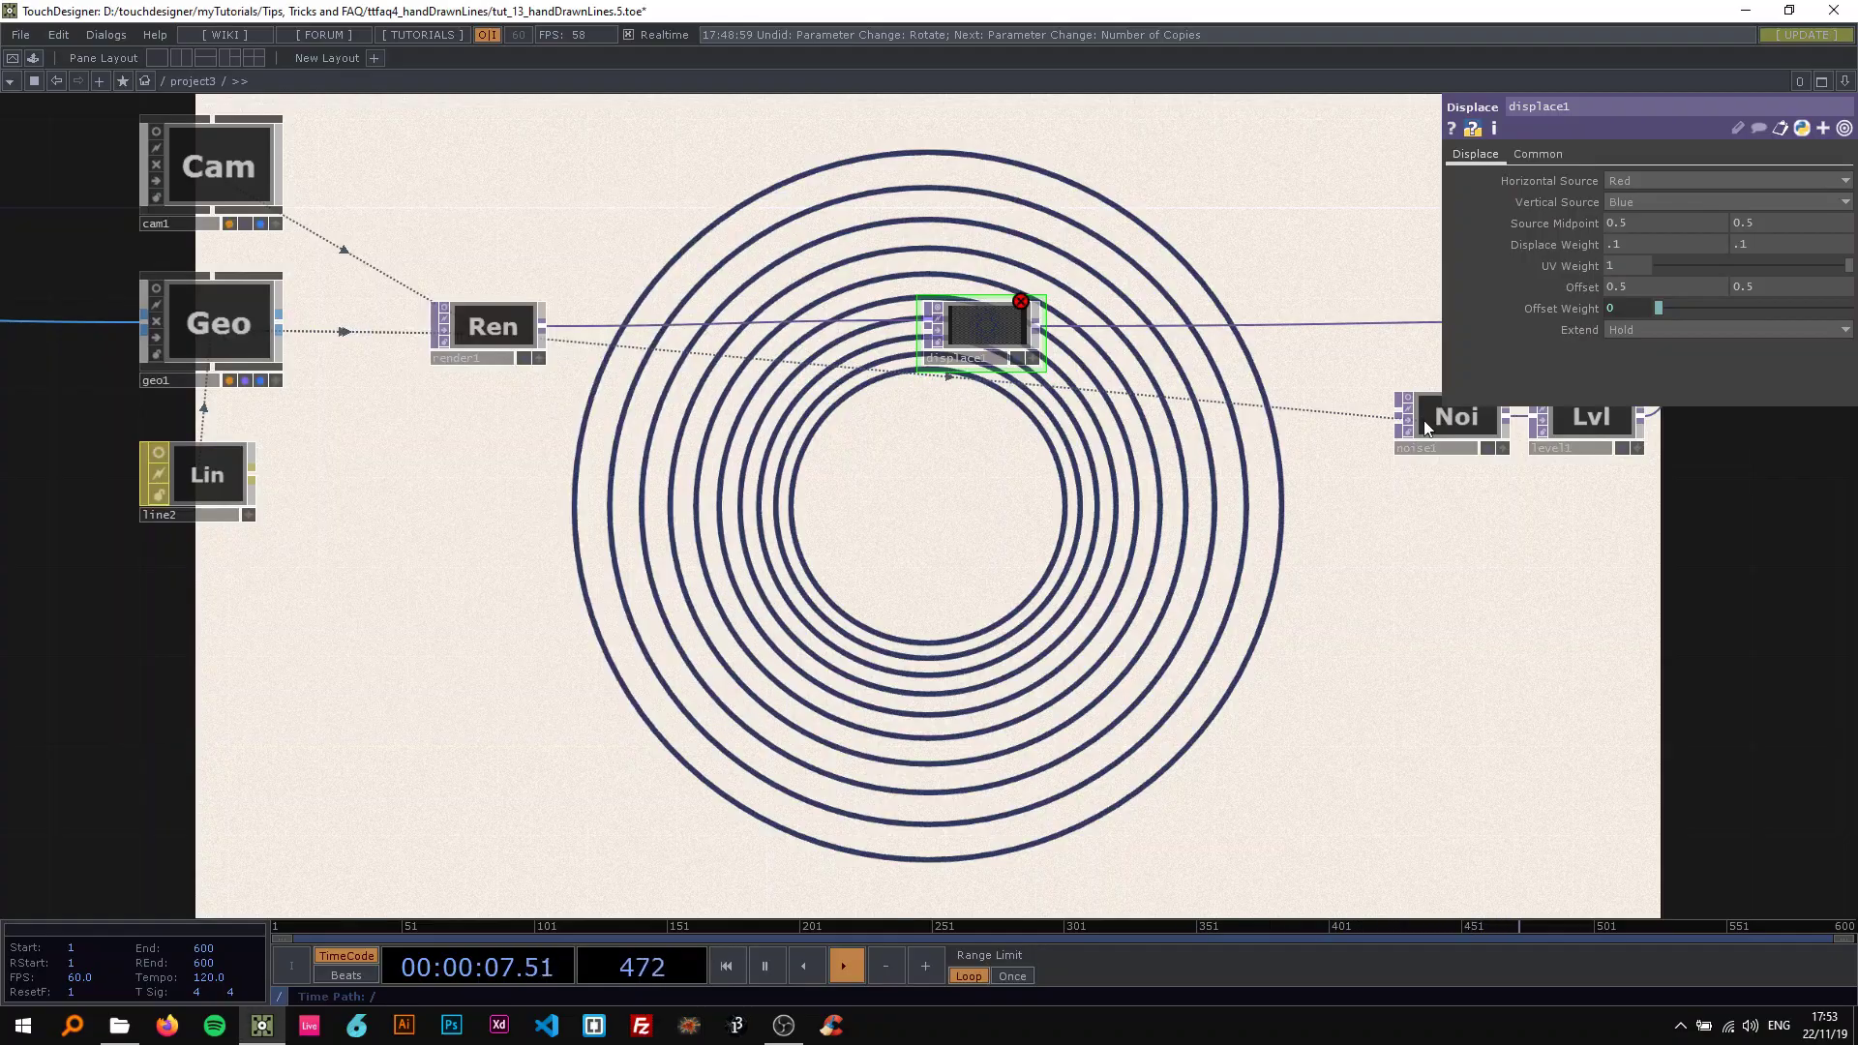
pyautogui.click(1413, 440)
pyautogui.hotkey('ctrl', 'c')
pyautogui.hotkey('ctrl', 'v')
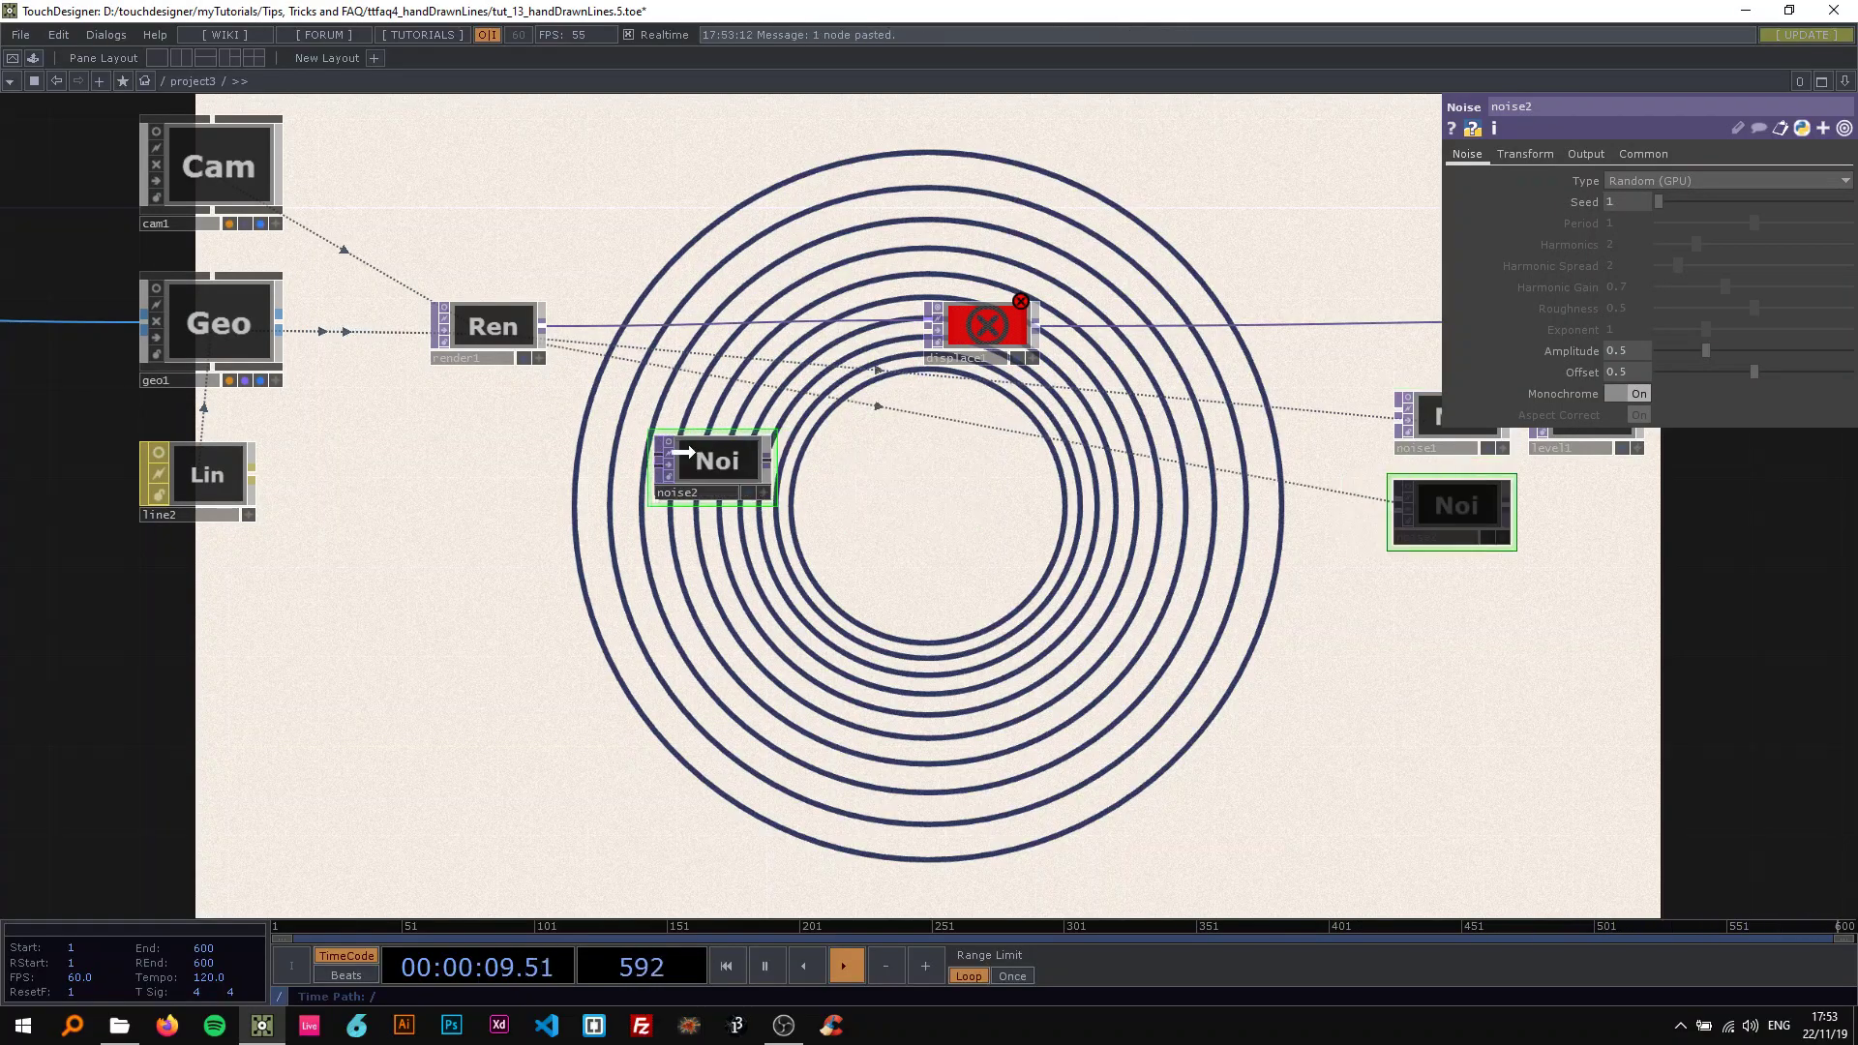
pyautogui.click(466, 464)
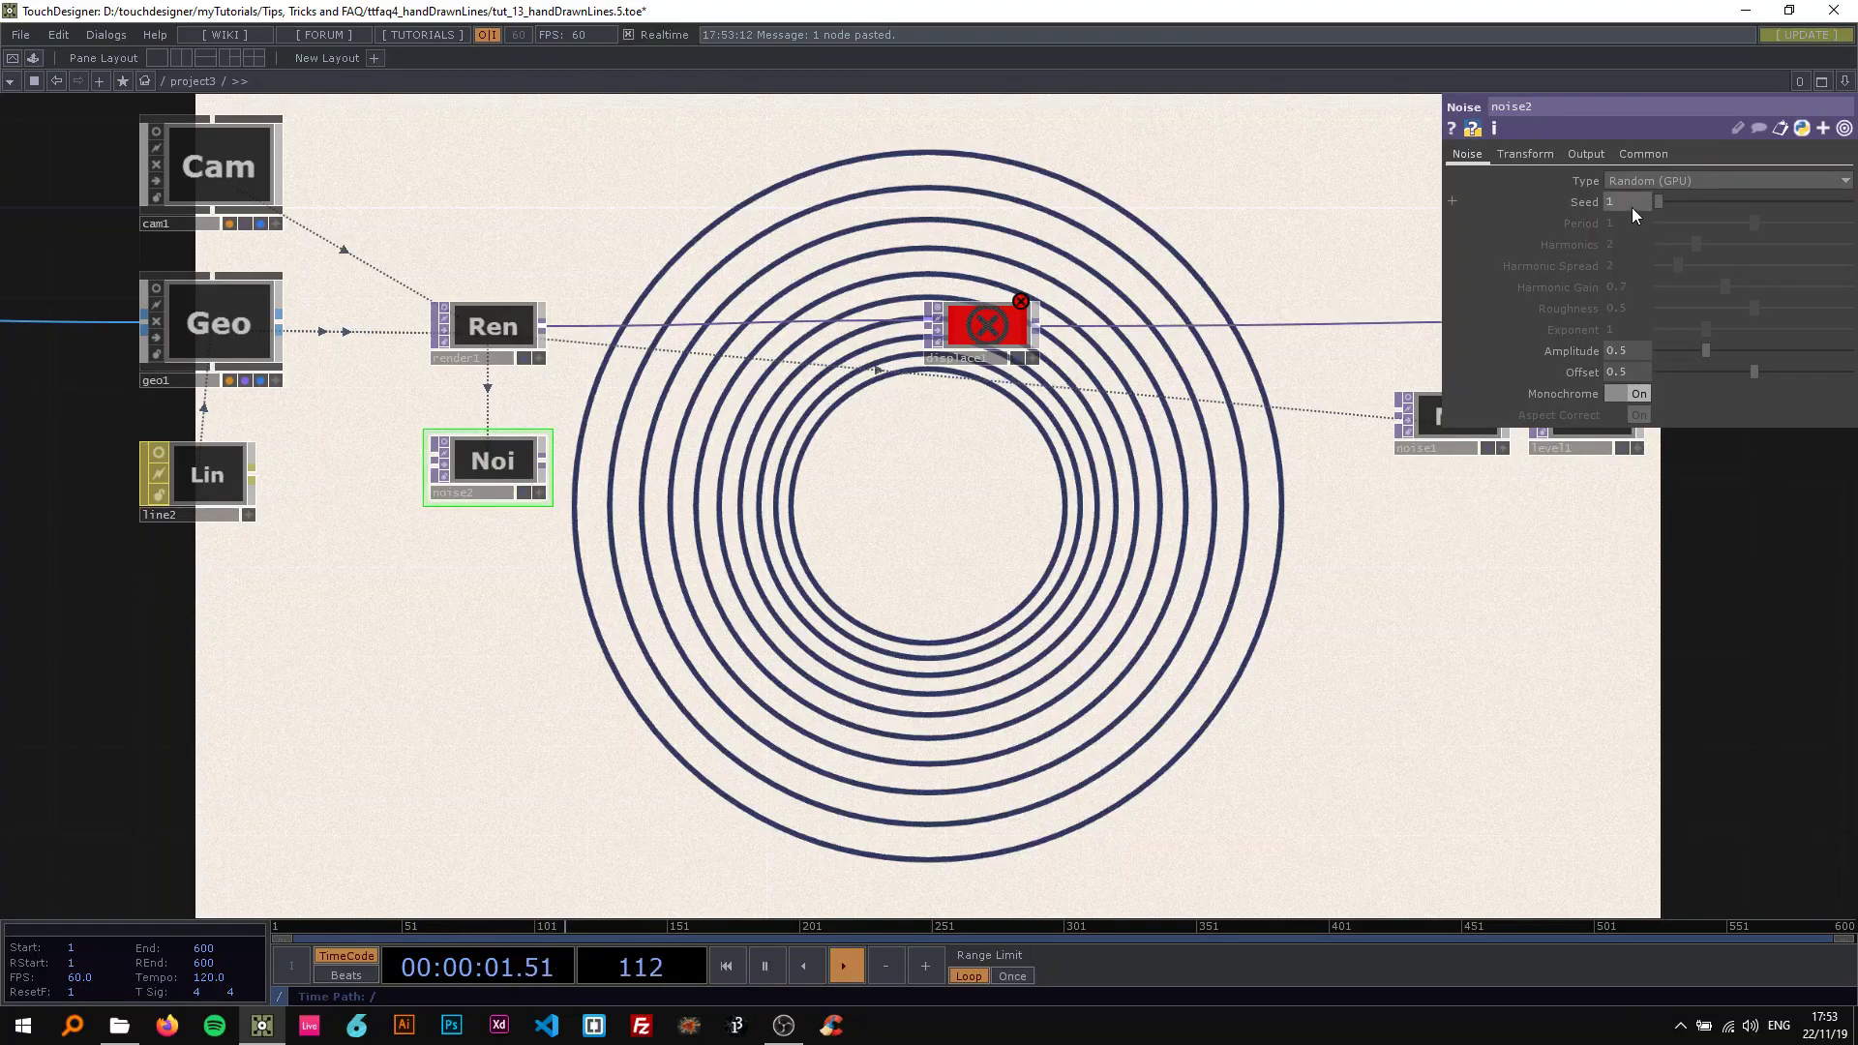
# Set noise2's Type to Simplex 3D (GPU) with Monochrome turned off.
pyautogui.click(1636, 180)
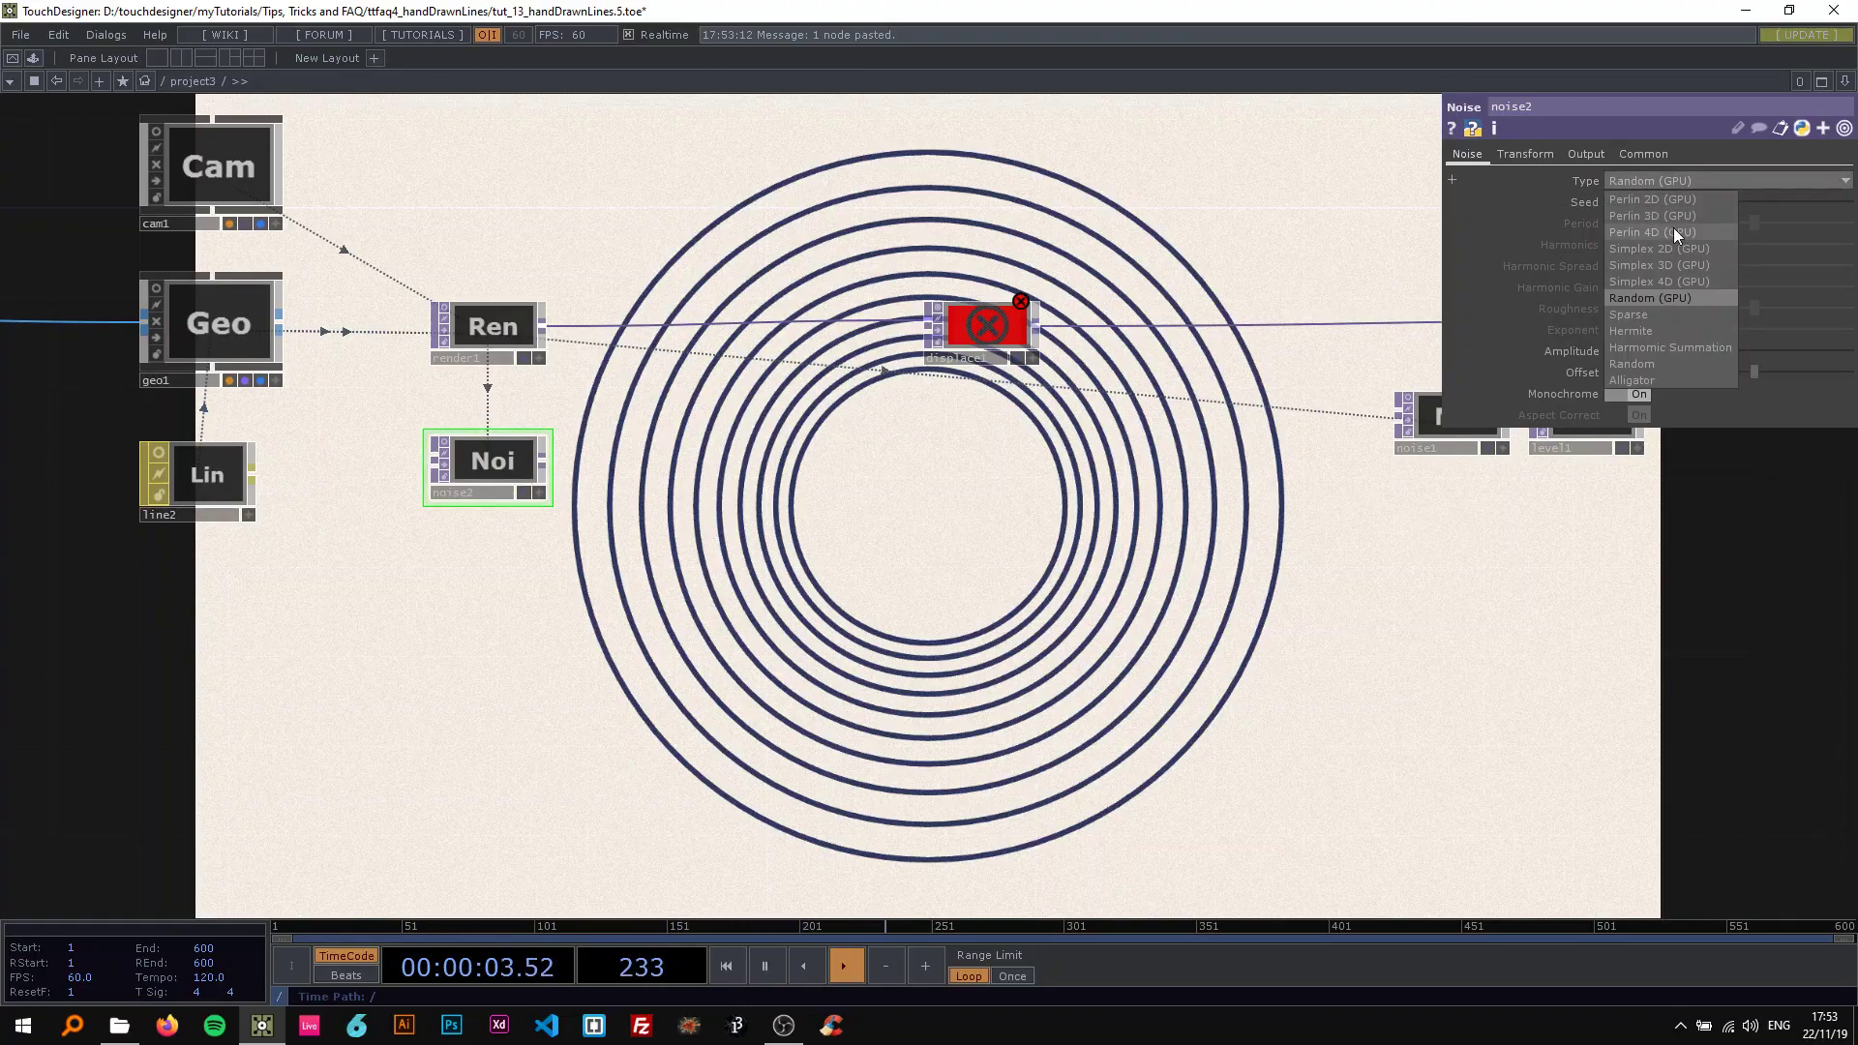
pyautogui.click(1677, 265)
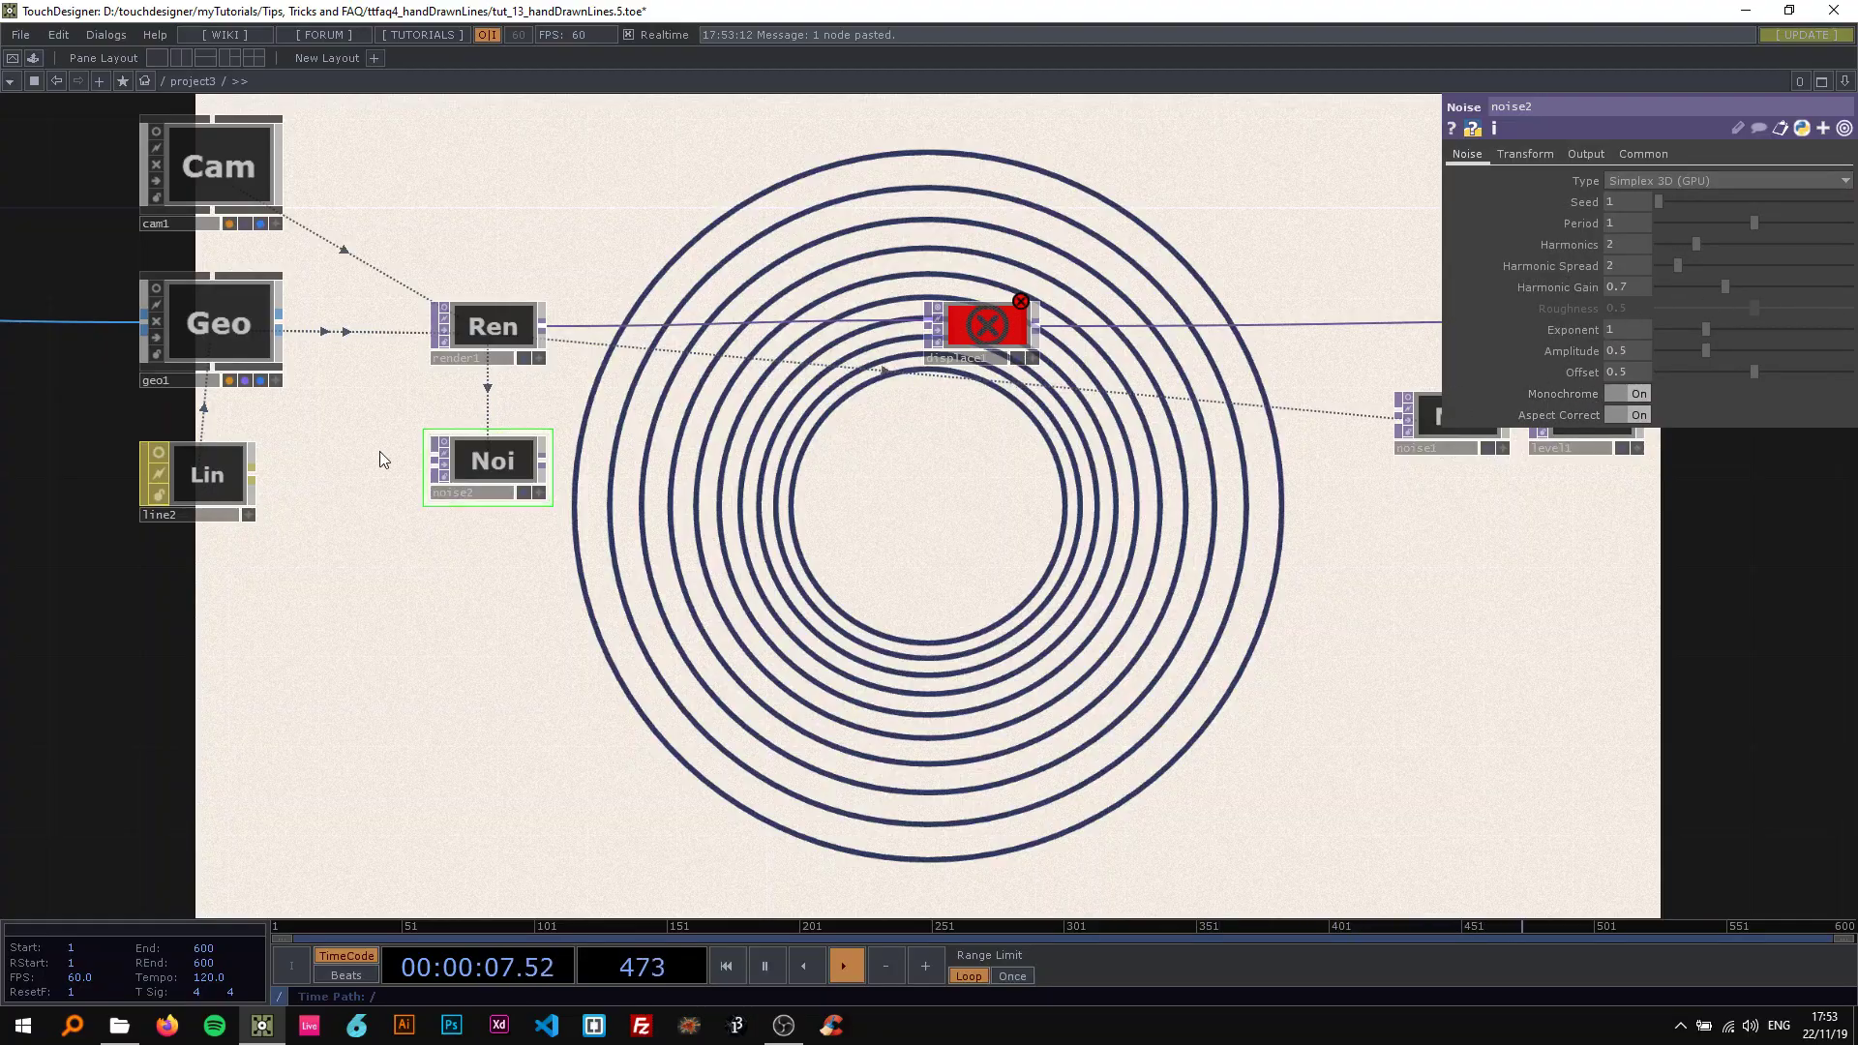
pyautogui.click(1640, 392)
pyautogui.scroll(5, 441, 432)
pyautogui.scroll(4, 622, 444)
pyautogui.scroll(-8, 621, 443)
# Wire noise2 into displace1's second input so the circles warp.
pyautogui.moveTo(834, 442); pyautogui.dragTo(938, 330)
pyautogui.moveTo(952, 446); pyautogui.dragTo(981, 369)
pyautogui.scroll(-3, 980, 369)
pyautogui.moveTo(739, 437); pyautogui.dragTo(786, 391)
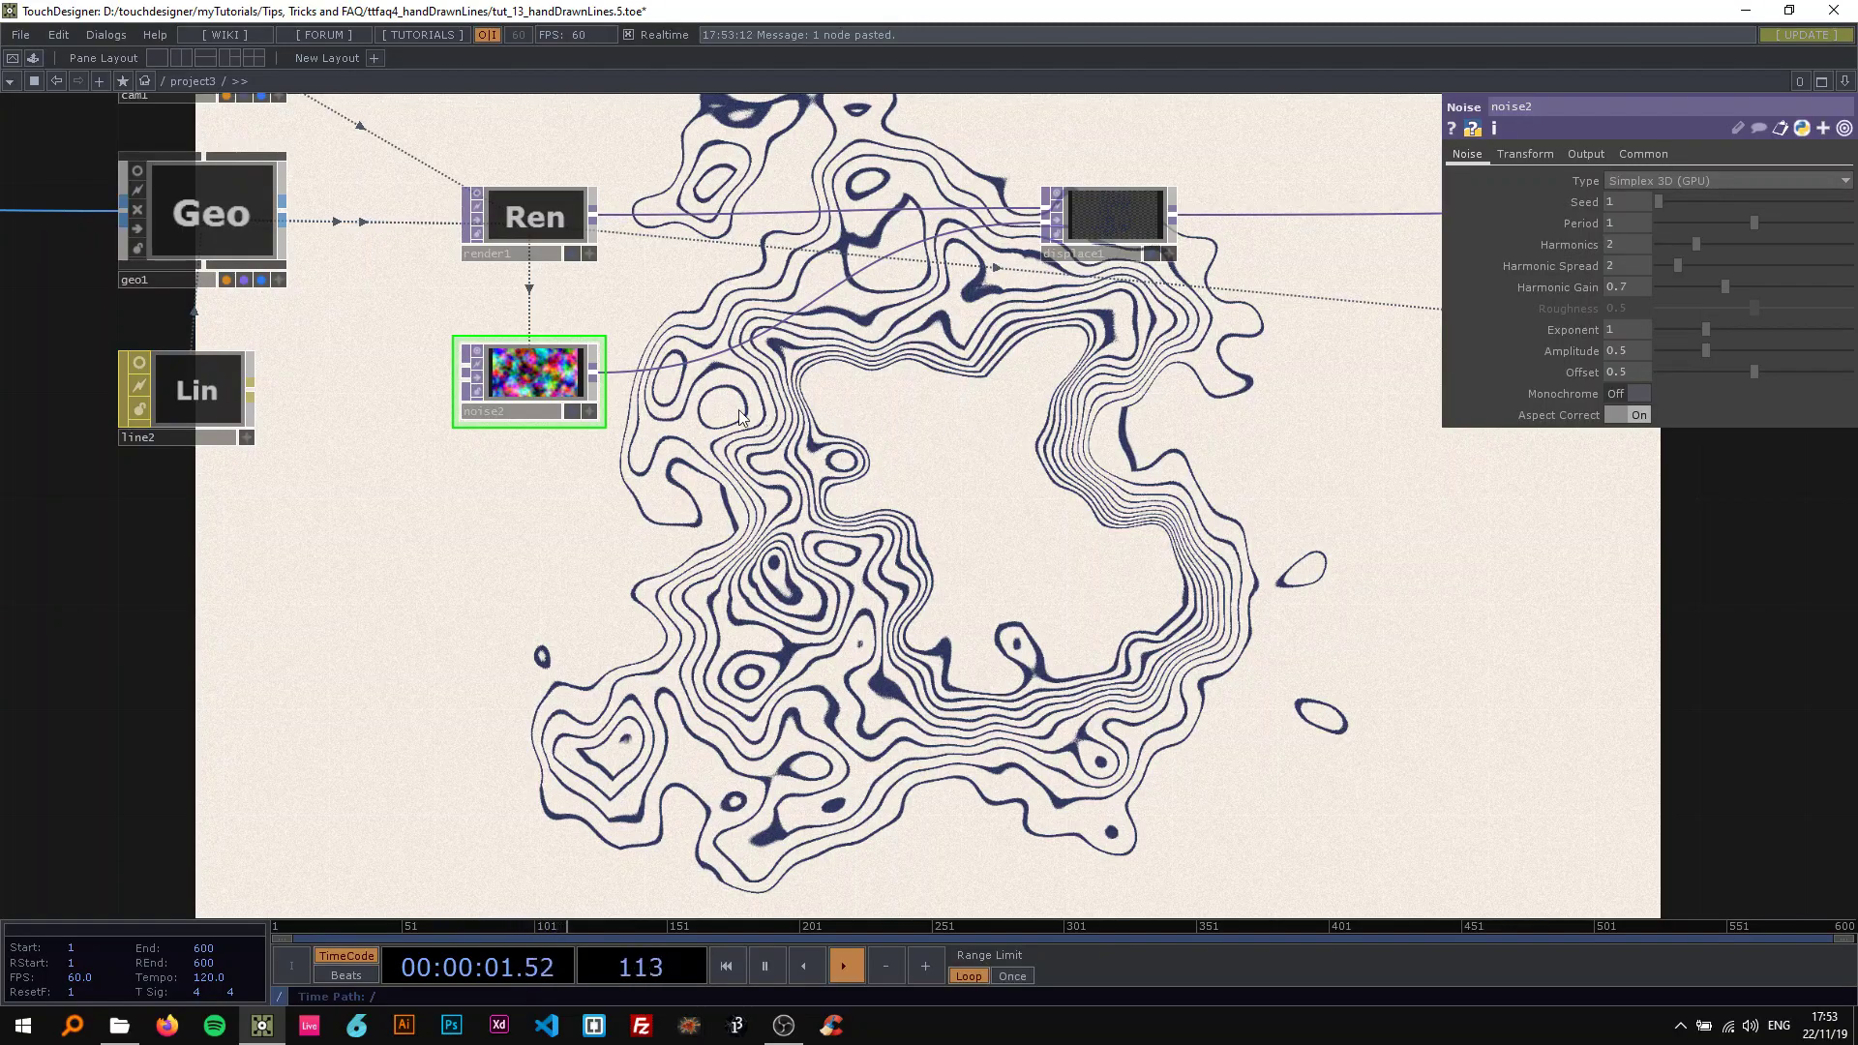
pyautogui.scroll(2, 612, 334)
# Set noise2's Amplitude to 0.025.
pyautogui.scroll(1, 612, 334)
pyautogui.moveTo(612, 333); pyautogui.dragTo(579, 405)
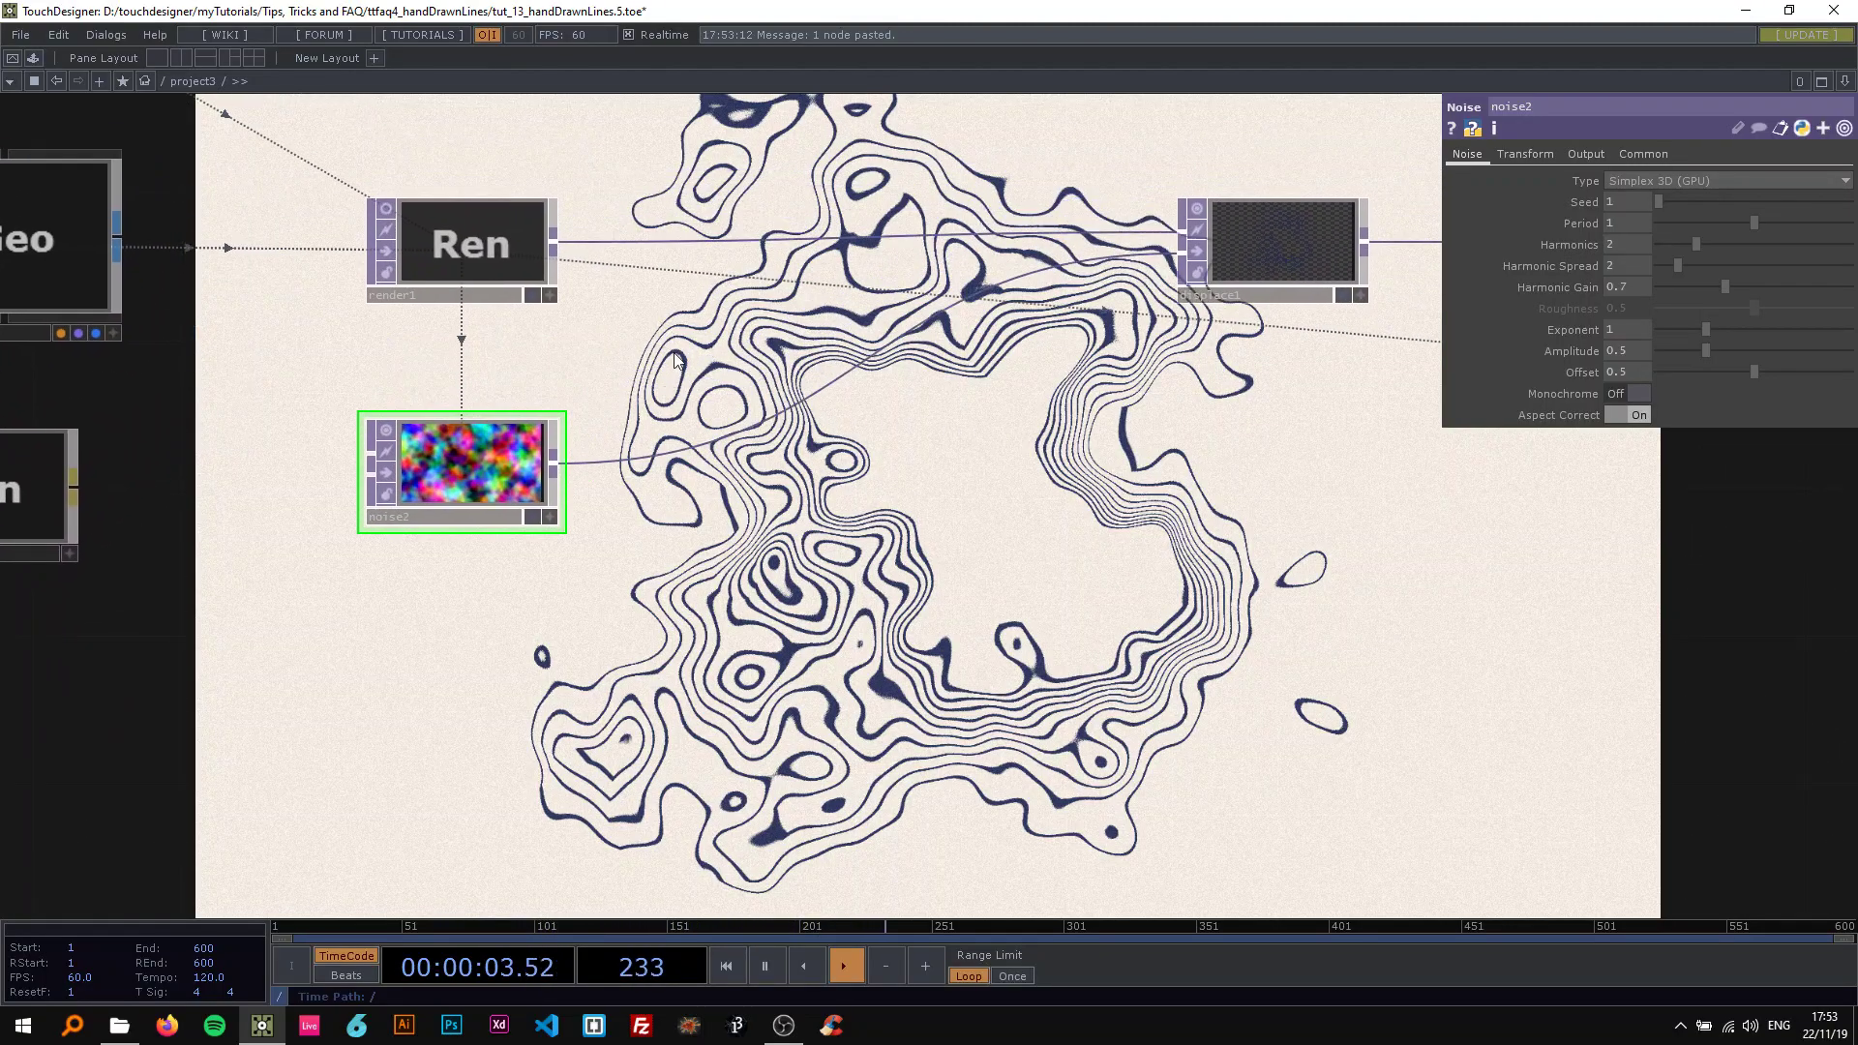
pyautogui.scroll(-4, 675, 353)
pyautogui.scroll(2, 675, 358)
pyautogui.click(1622, 346)
pyautogui.write('0.025')
pyautogui.press('Return')
# Set noise2's Pixel Format to 32-bit float (RGBA) on the Common page.
pyautogui.moveTo(1103, 435); pyautogui.dragTo(1039, 253)
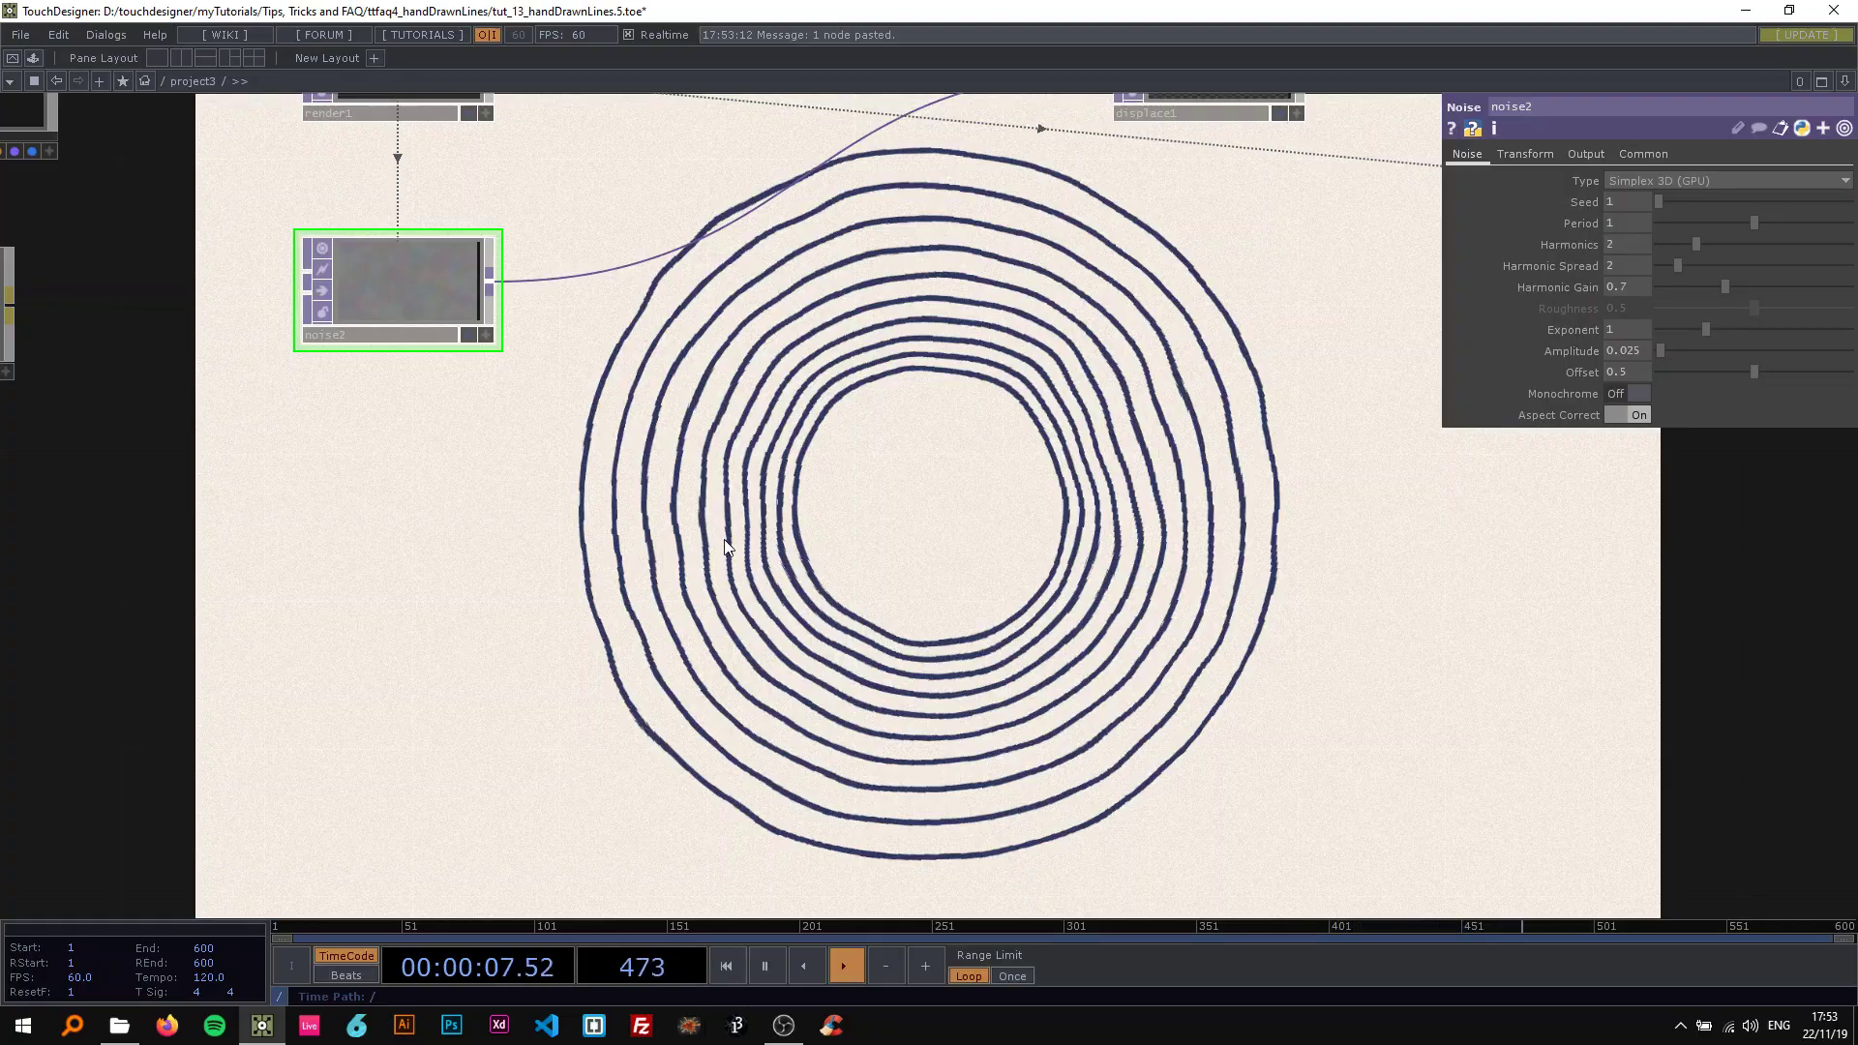
pyautogui.moveTo(665, 408); pyautogui.dragTo(786, 447)
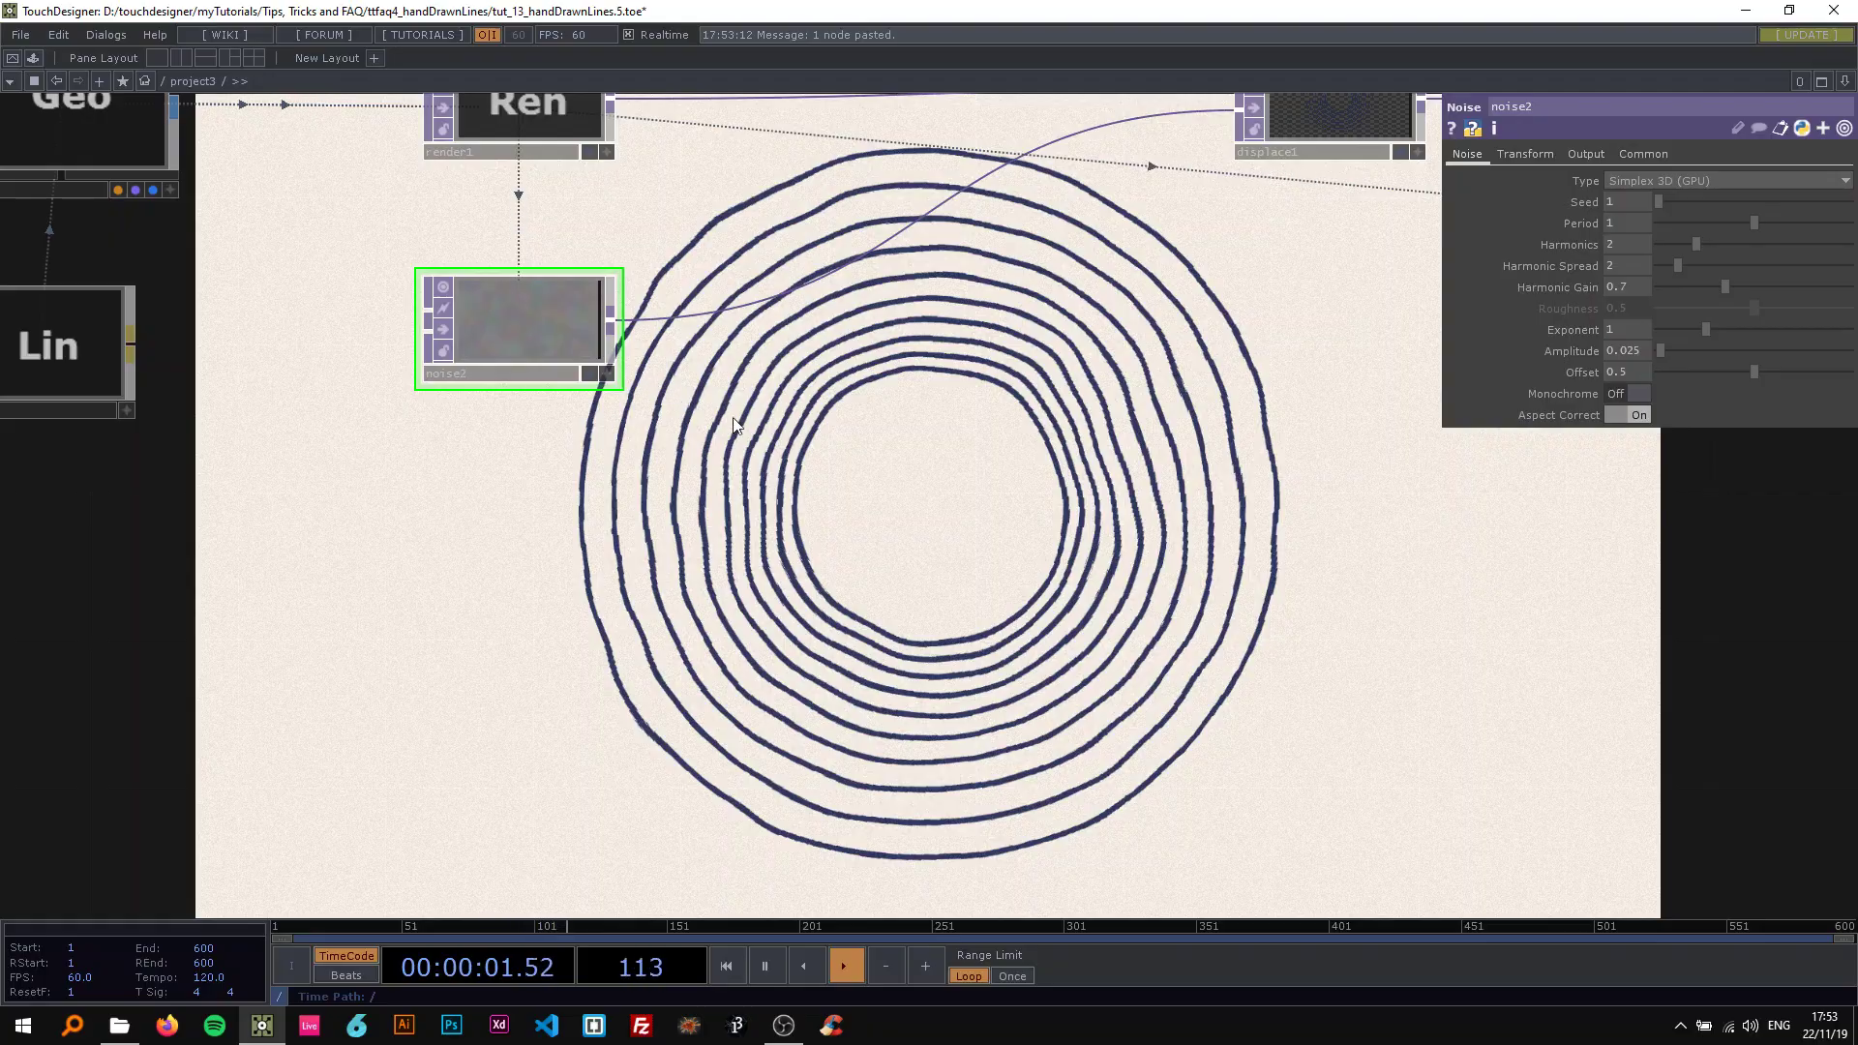
pyautogui.moveTo(624, 397); pyautogui.dragTo(614, 392)
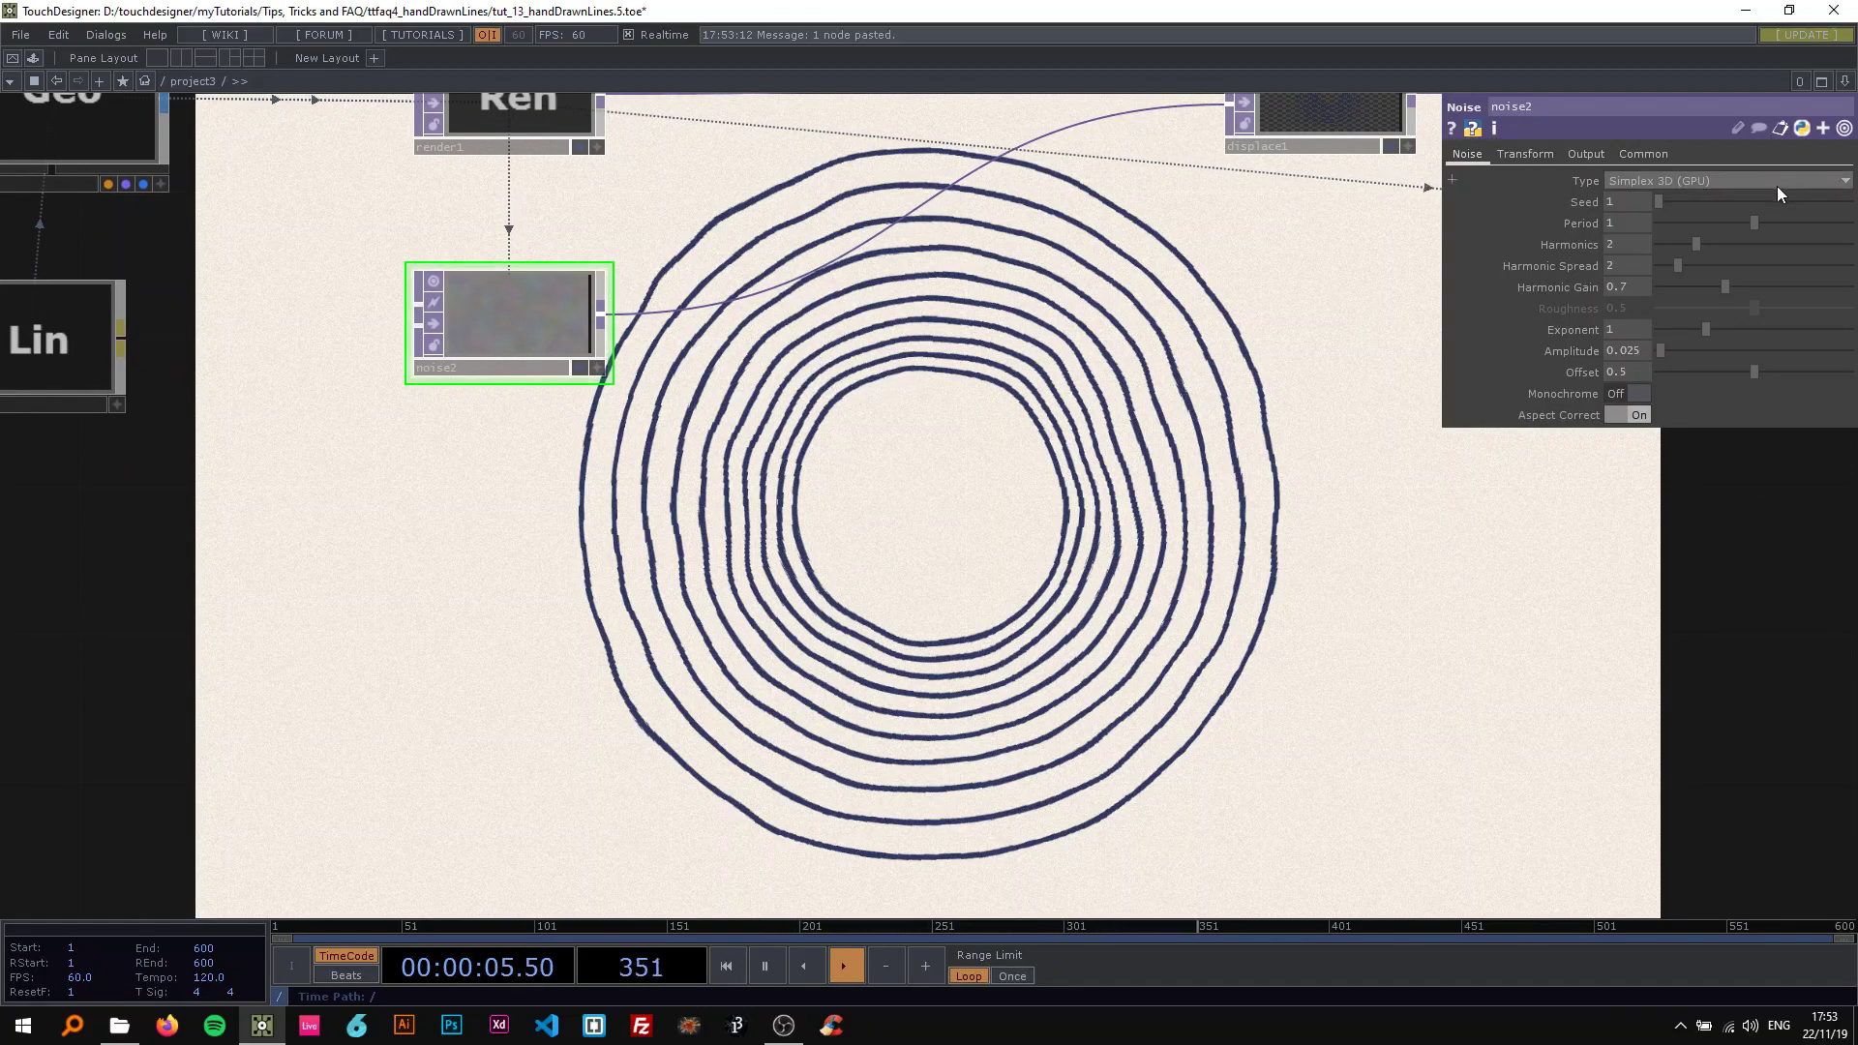
pyautogui.click(1657, 159)
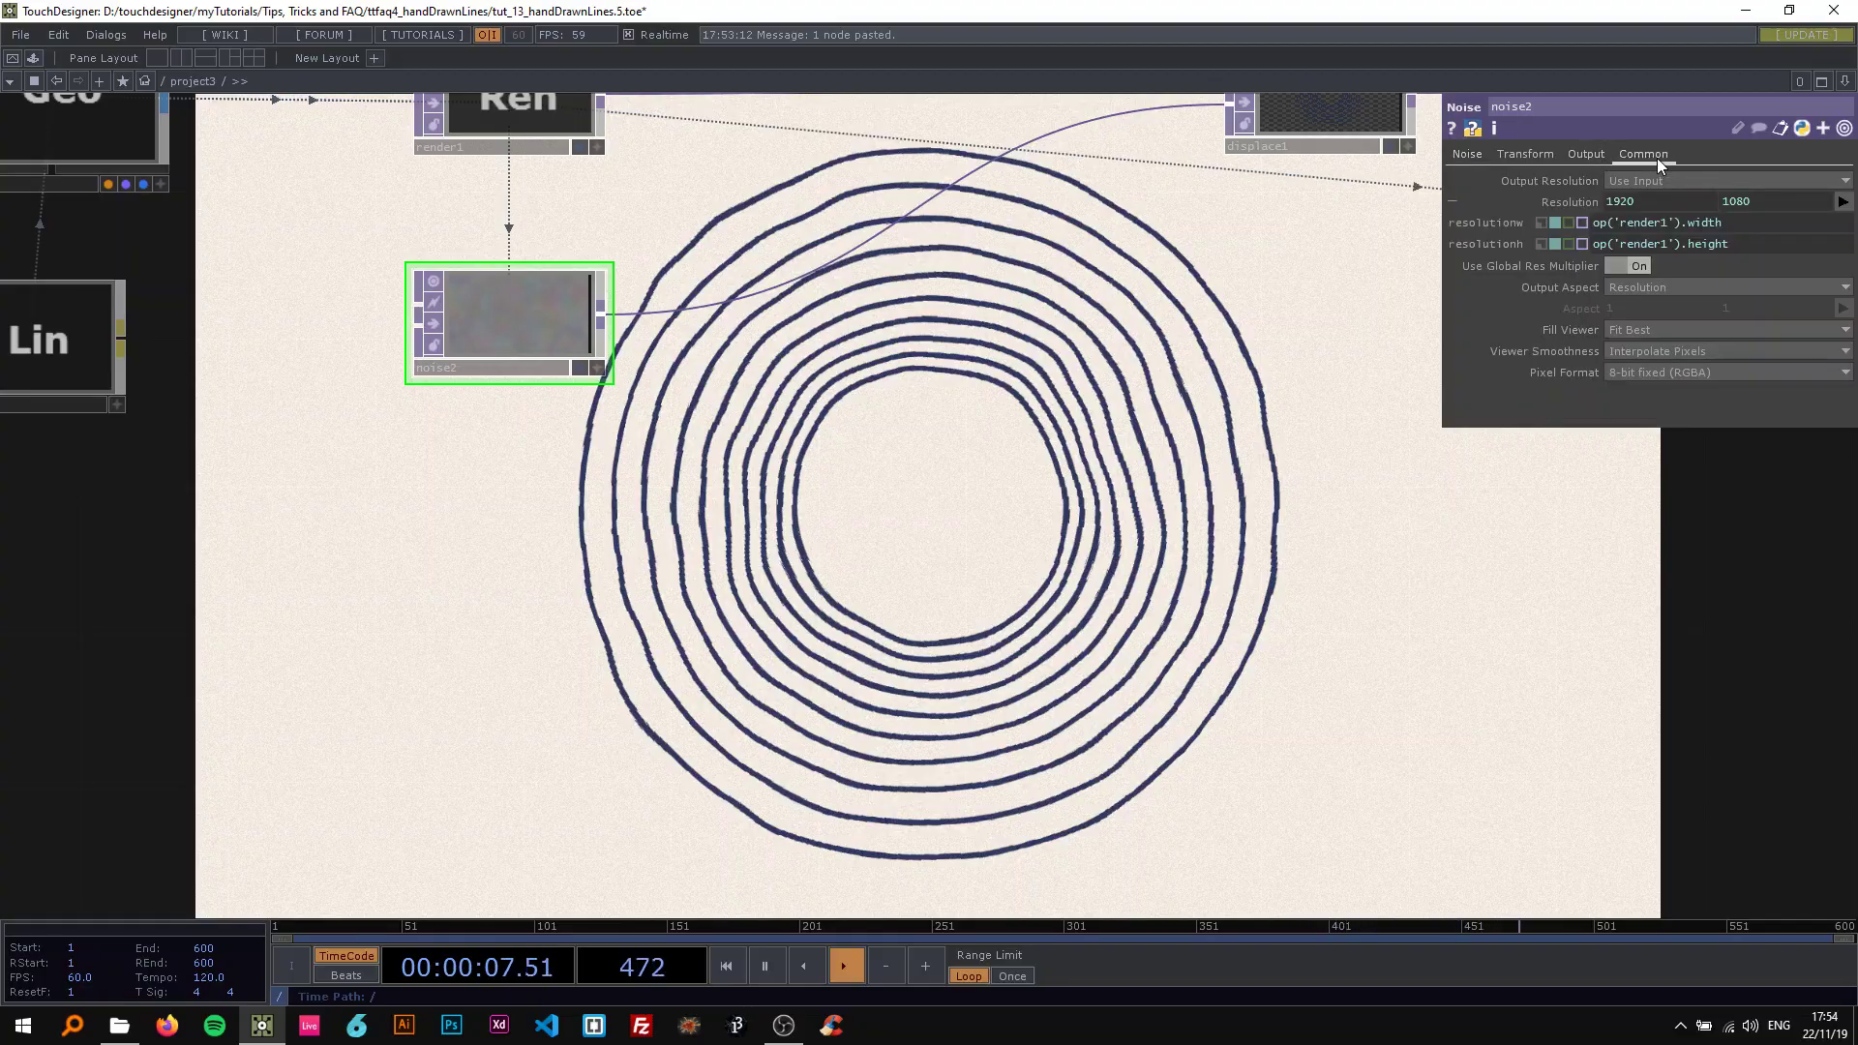
pyautogui.click(1621, 373)
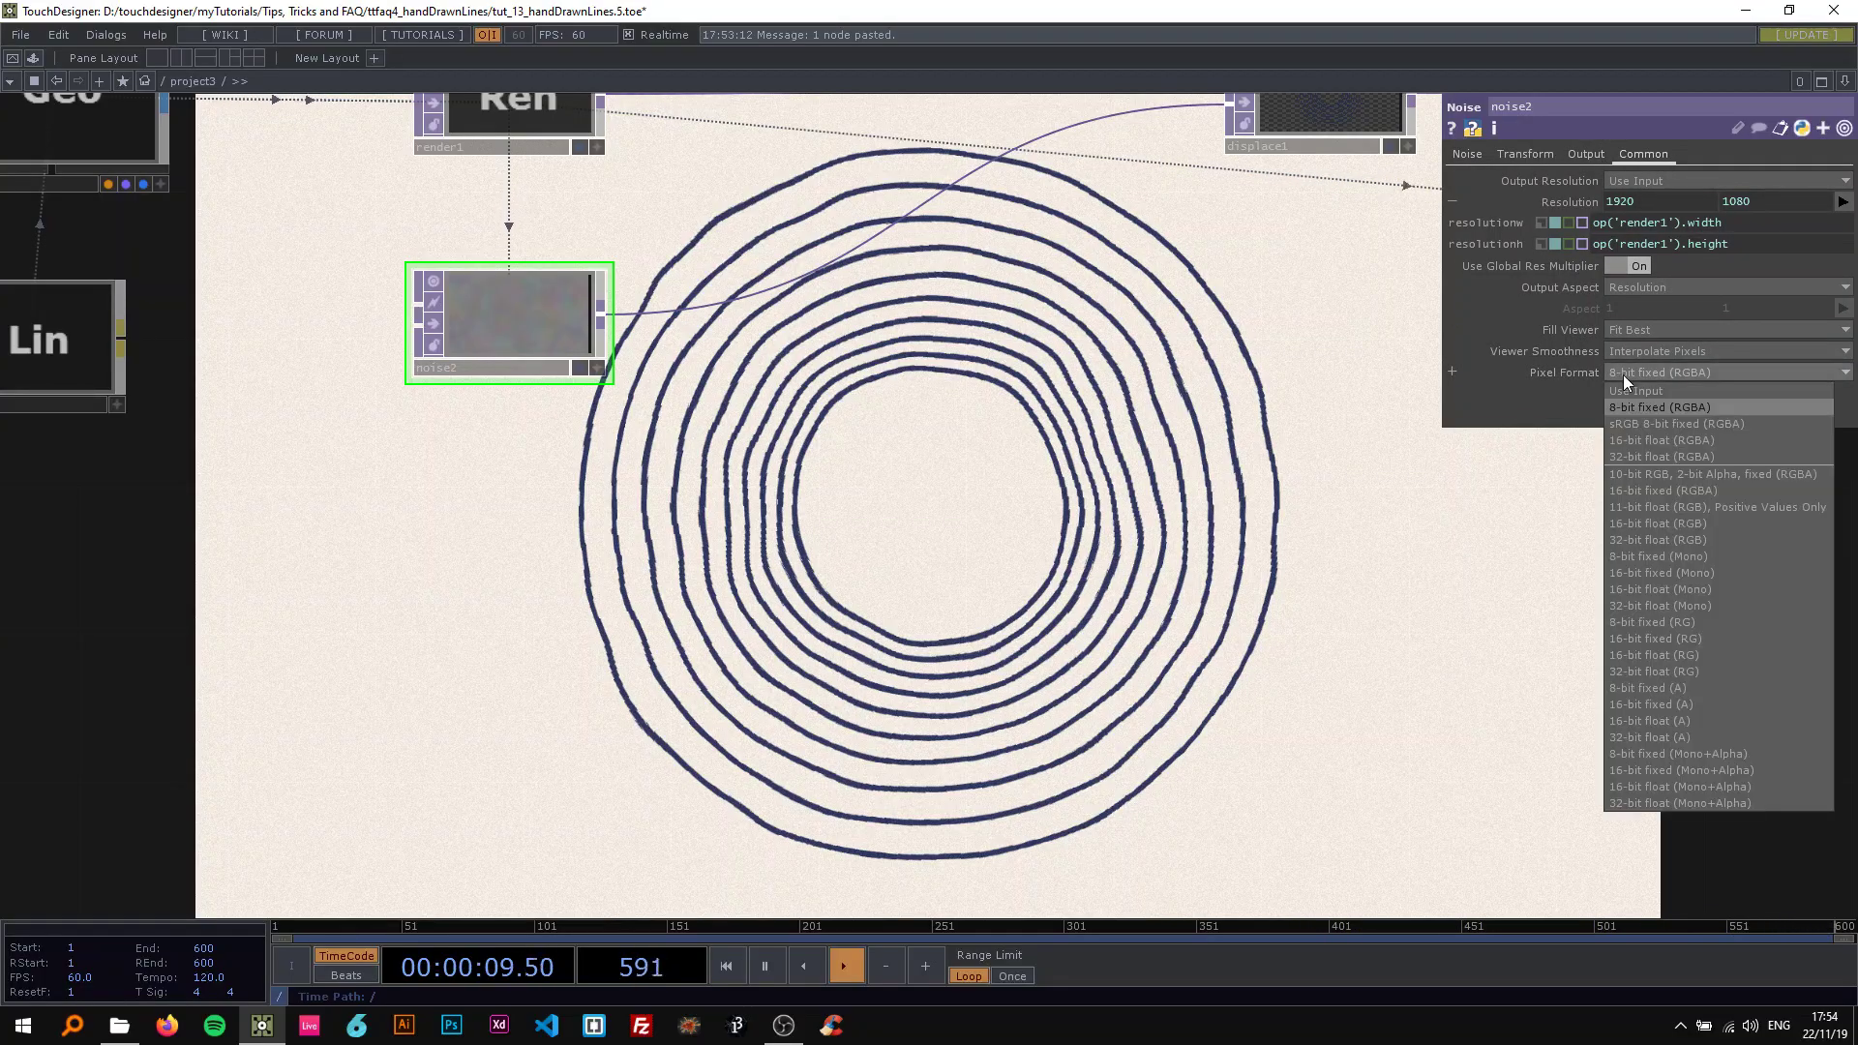
pyautogui.click(1657, 457)
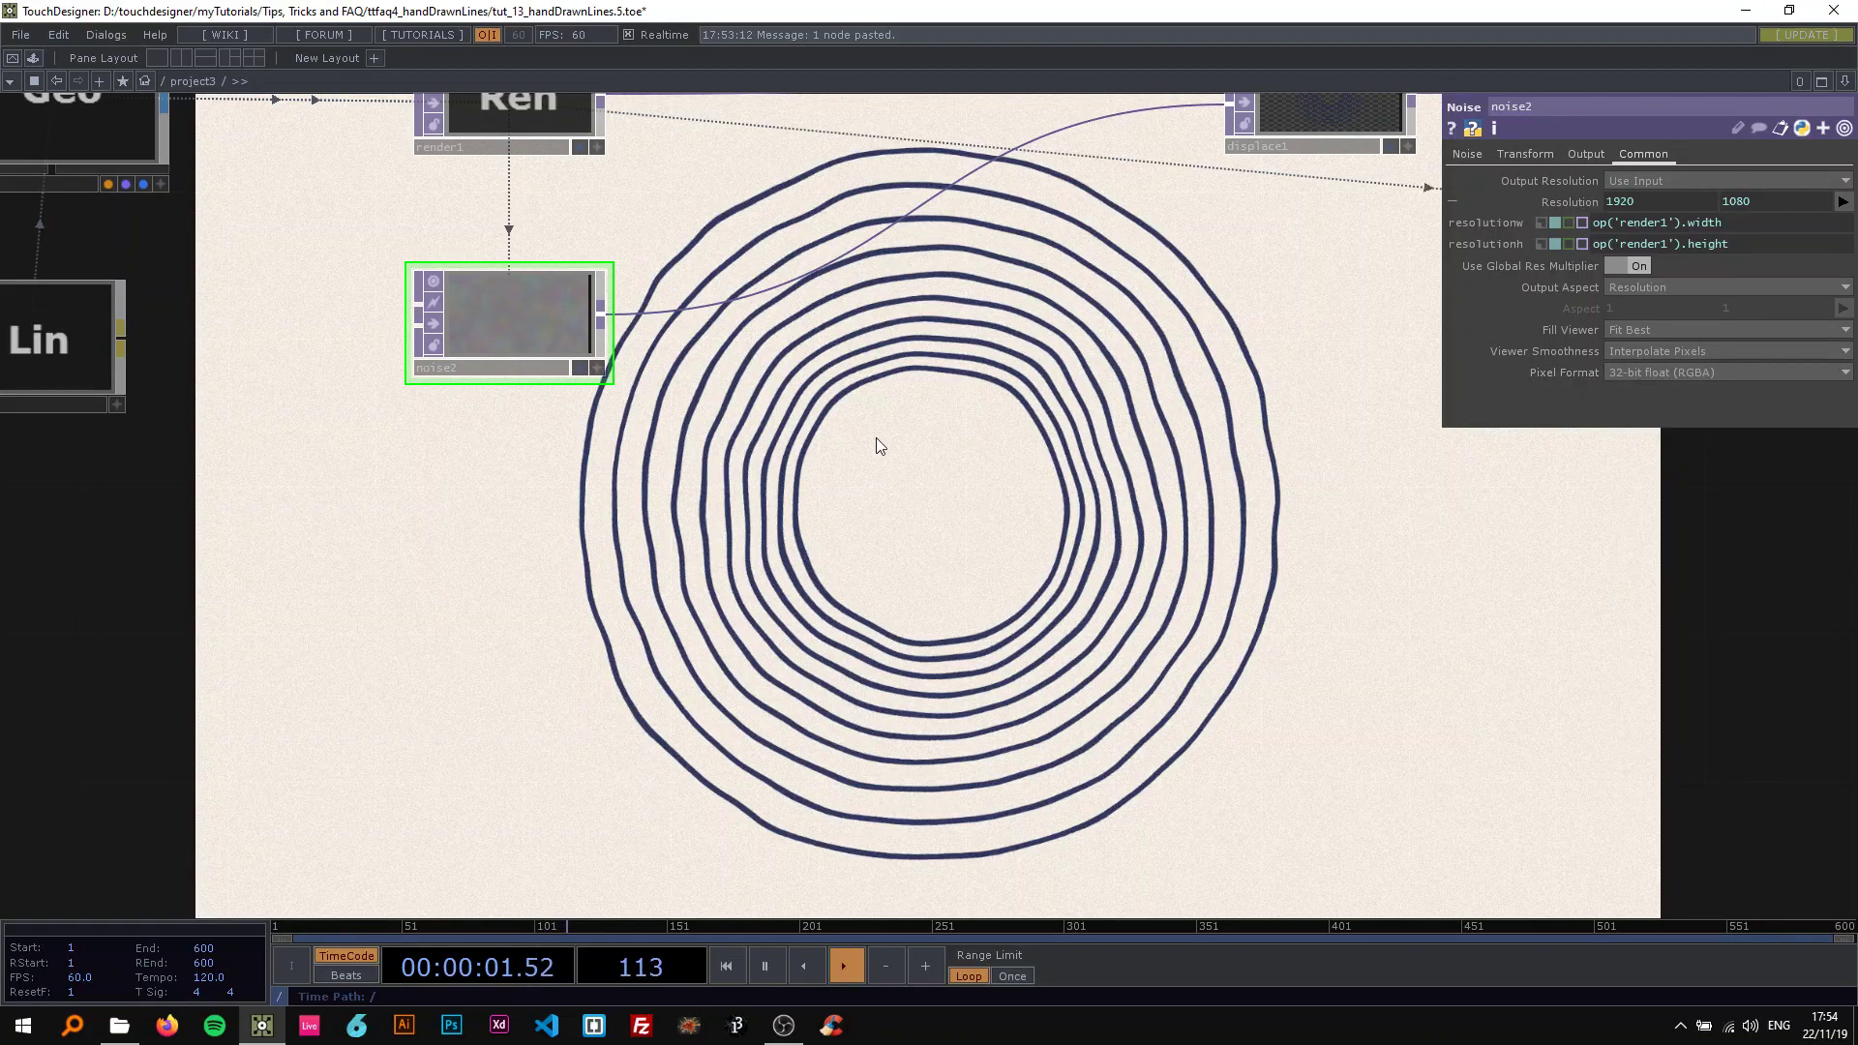
# Drag noise2's Period to 1.3 on the main noise settings.
pyautogui.click(1479, 157)
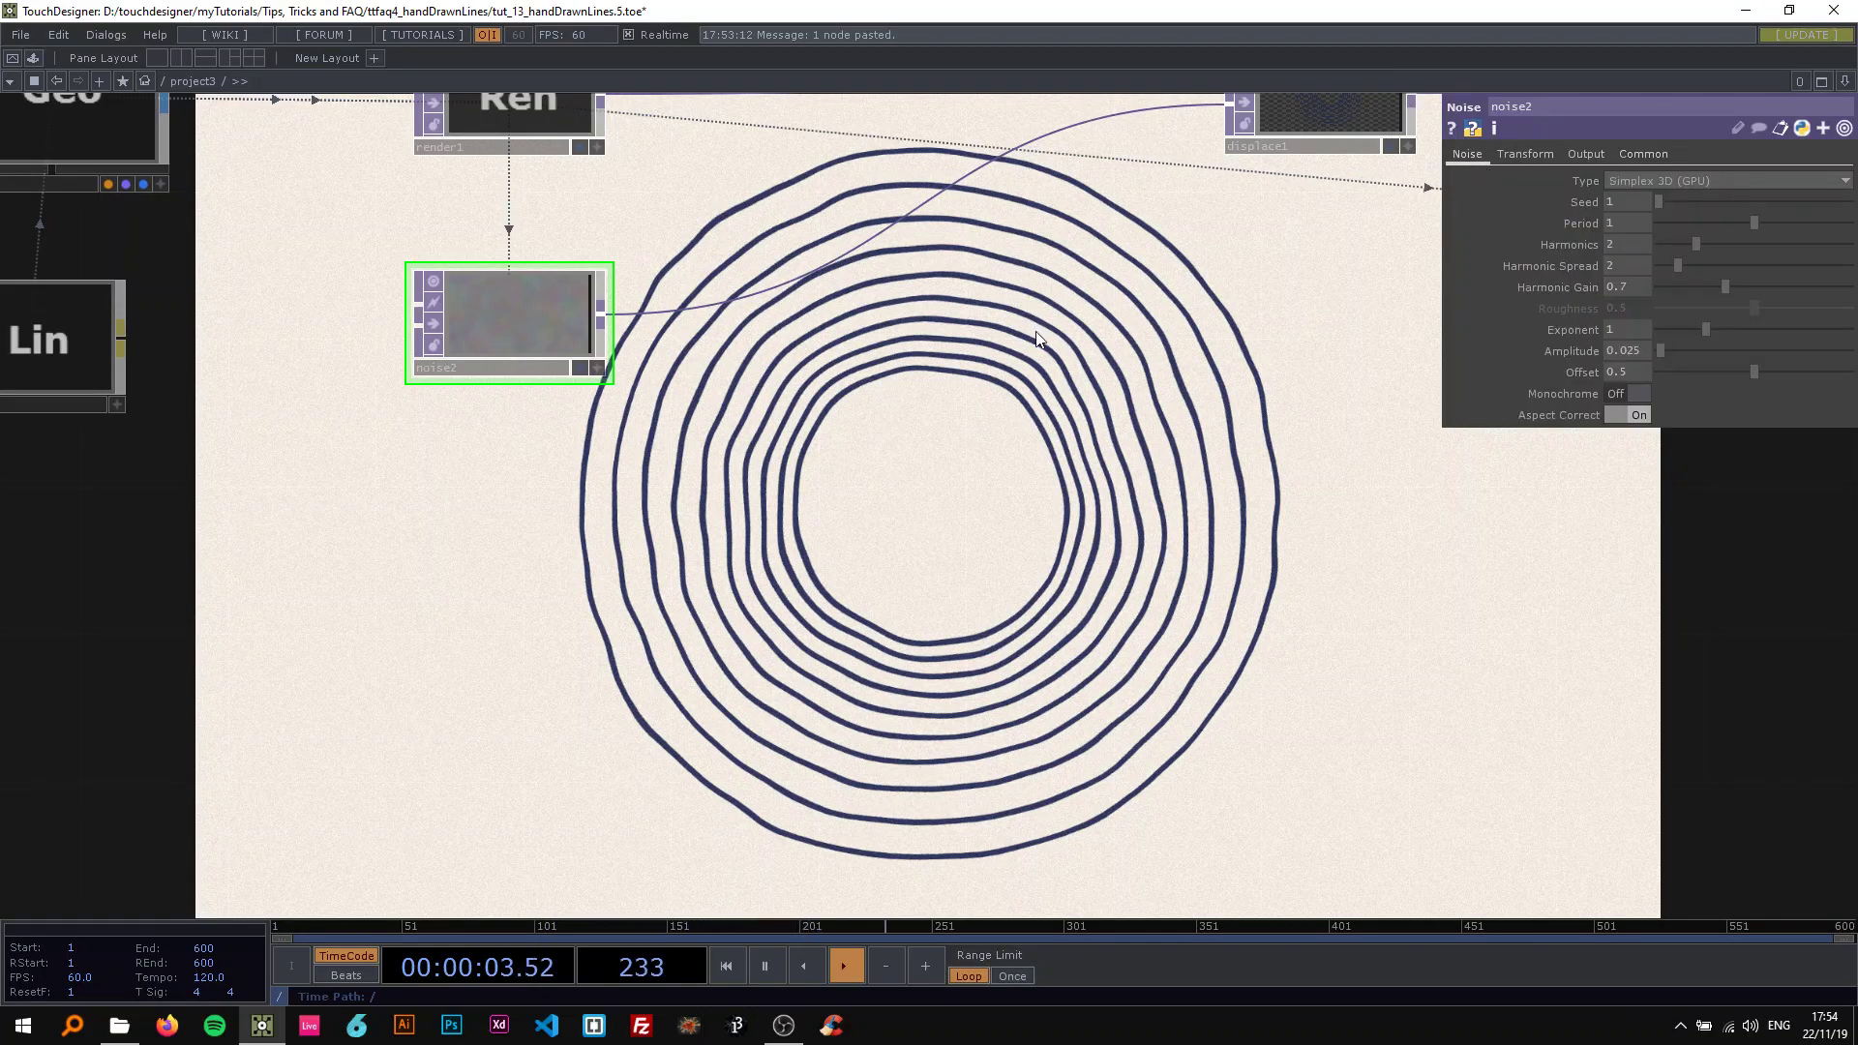
pyautogui.moveTo(1009, 324); pyautogui.dragTo(961, 286)
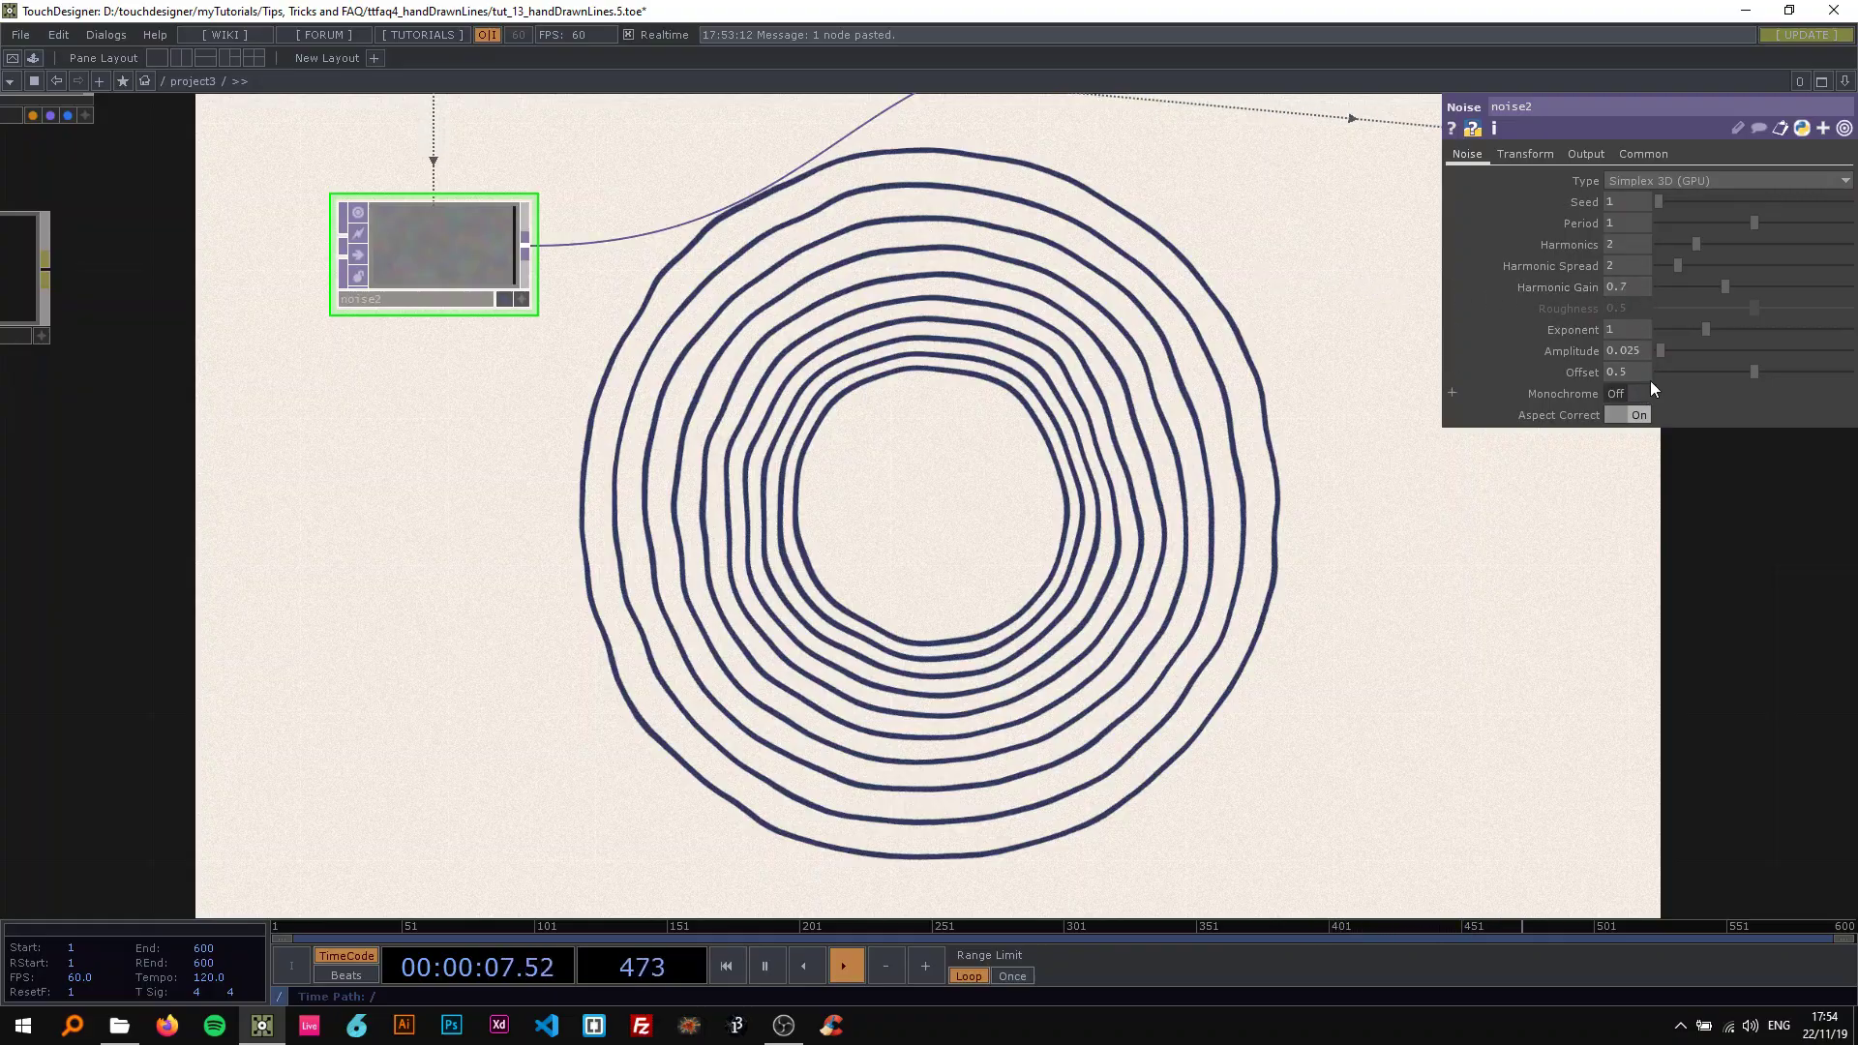
pyautogui.moveTo(1755, 225)
pyautogui.mouseDown()
pyautogui.moveTo(1653, 222)
pyautogui.moveTo(1791, 243)
pyautogui.moveTo(1694, 251)
pyautogui.moveTo(1711, 226)
pyautogui.moveTo(1787, 237)
pyautogui.mouseUp()
# Set switch1 Select Input to 0 to show the radial lines.
pyautogui.scroll(-4, 1089, 373)
pyautogui.moveTo(355, 215); pyautogui.dragTo(577, 288)
pyautogui.click(484, 238)
pyautogui.moveTo(1650, 184)
pyautogui.mouseDown()
pyautogui.moveTo(1690, 190)
pyautogui.moveTo(1642, 193)
pyautogui.moveTo(1659, 198)
pyautogui.mouseUp()
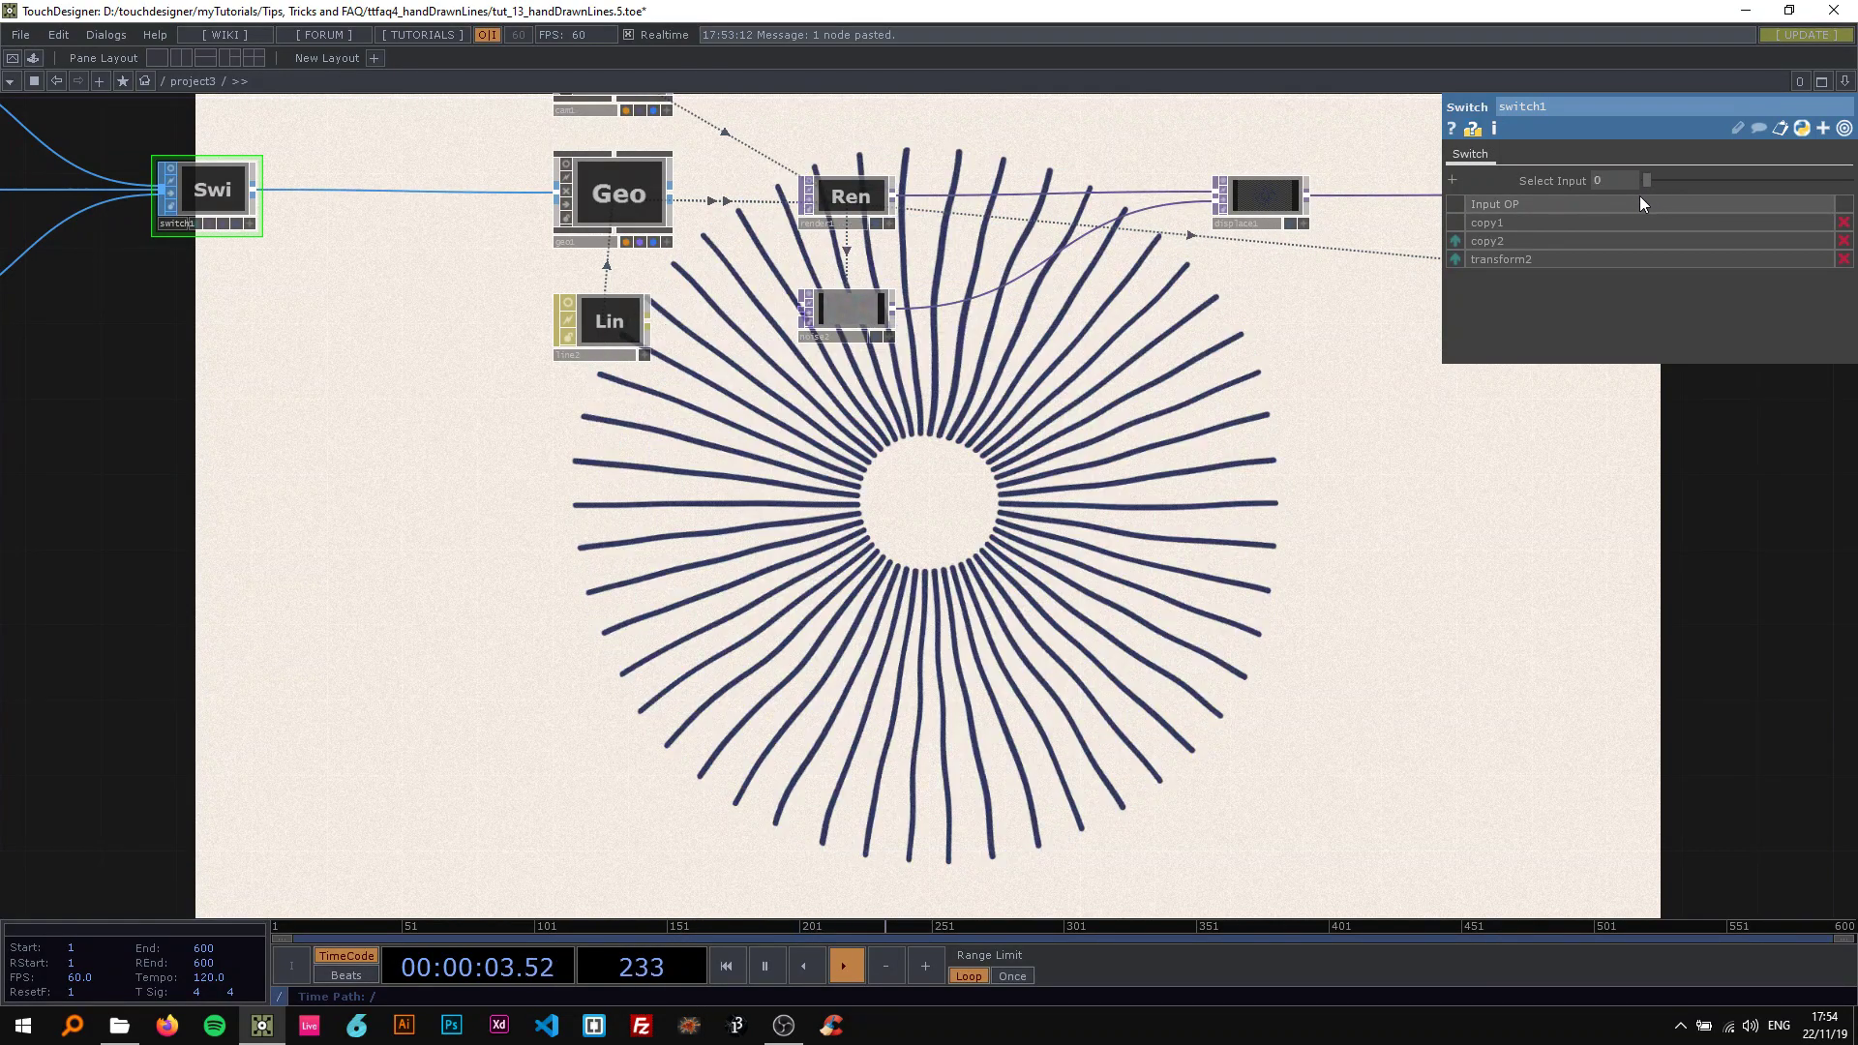
# Lower noise2's Period to 0.76.
pyautogui.moveTo(809, 440); pyautogui.dragTo(453, 454)
pyautogui.click(547, 334)
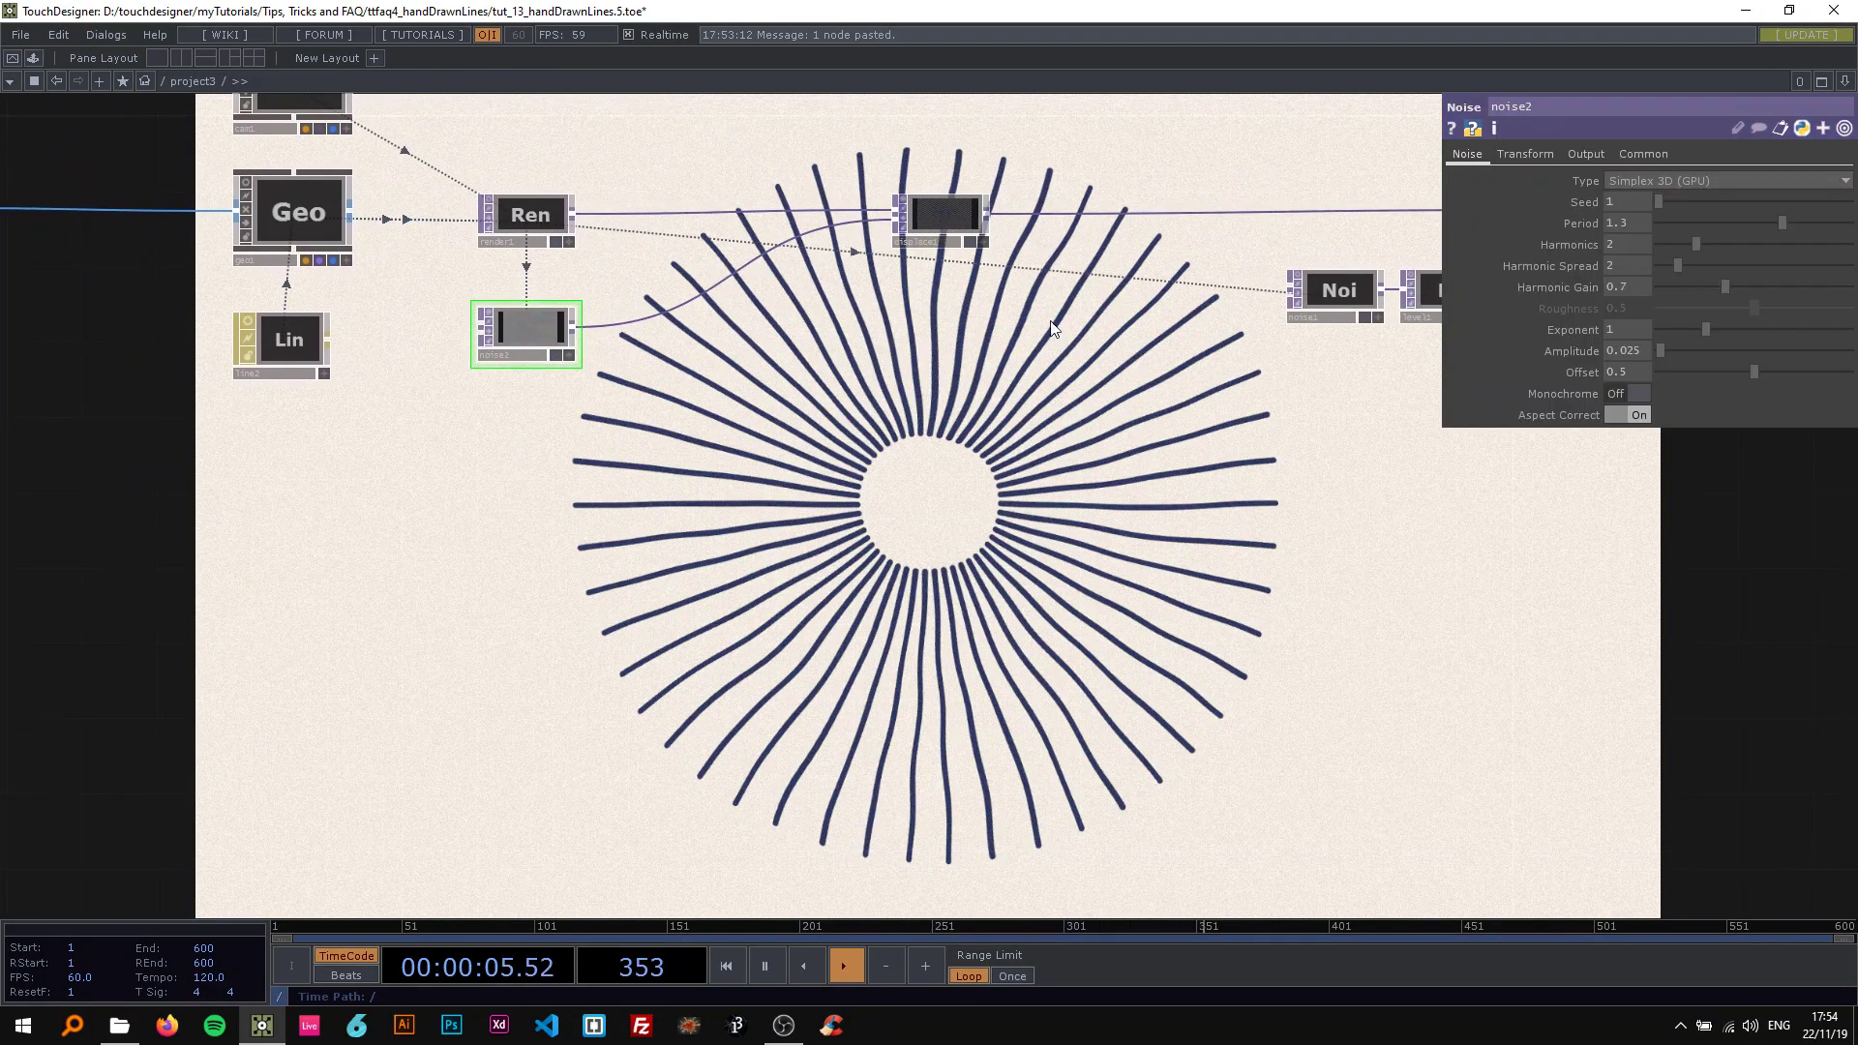
pyautogui.moveTo(1747, 222)
pyautogui.mouseDown()
pyautogui.moveTo(1717, 223)
pyautogui.moveTo(1734, 224)
pyautogui.mouseUp()
pyautogui.scroll(2, 736, 213)
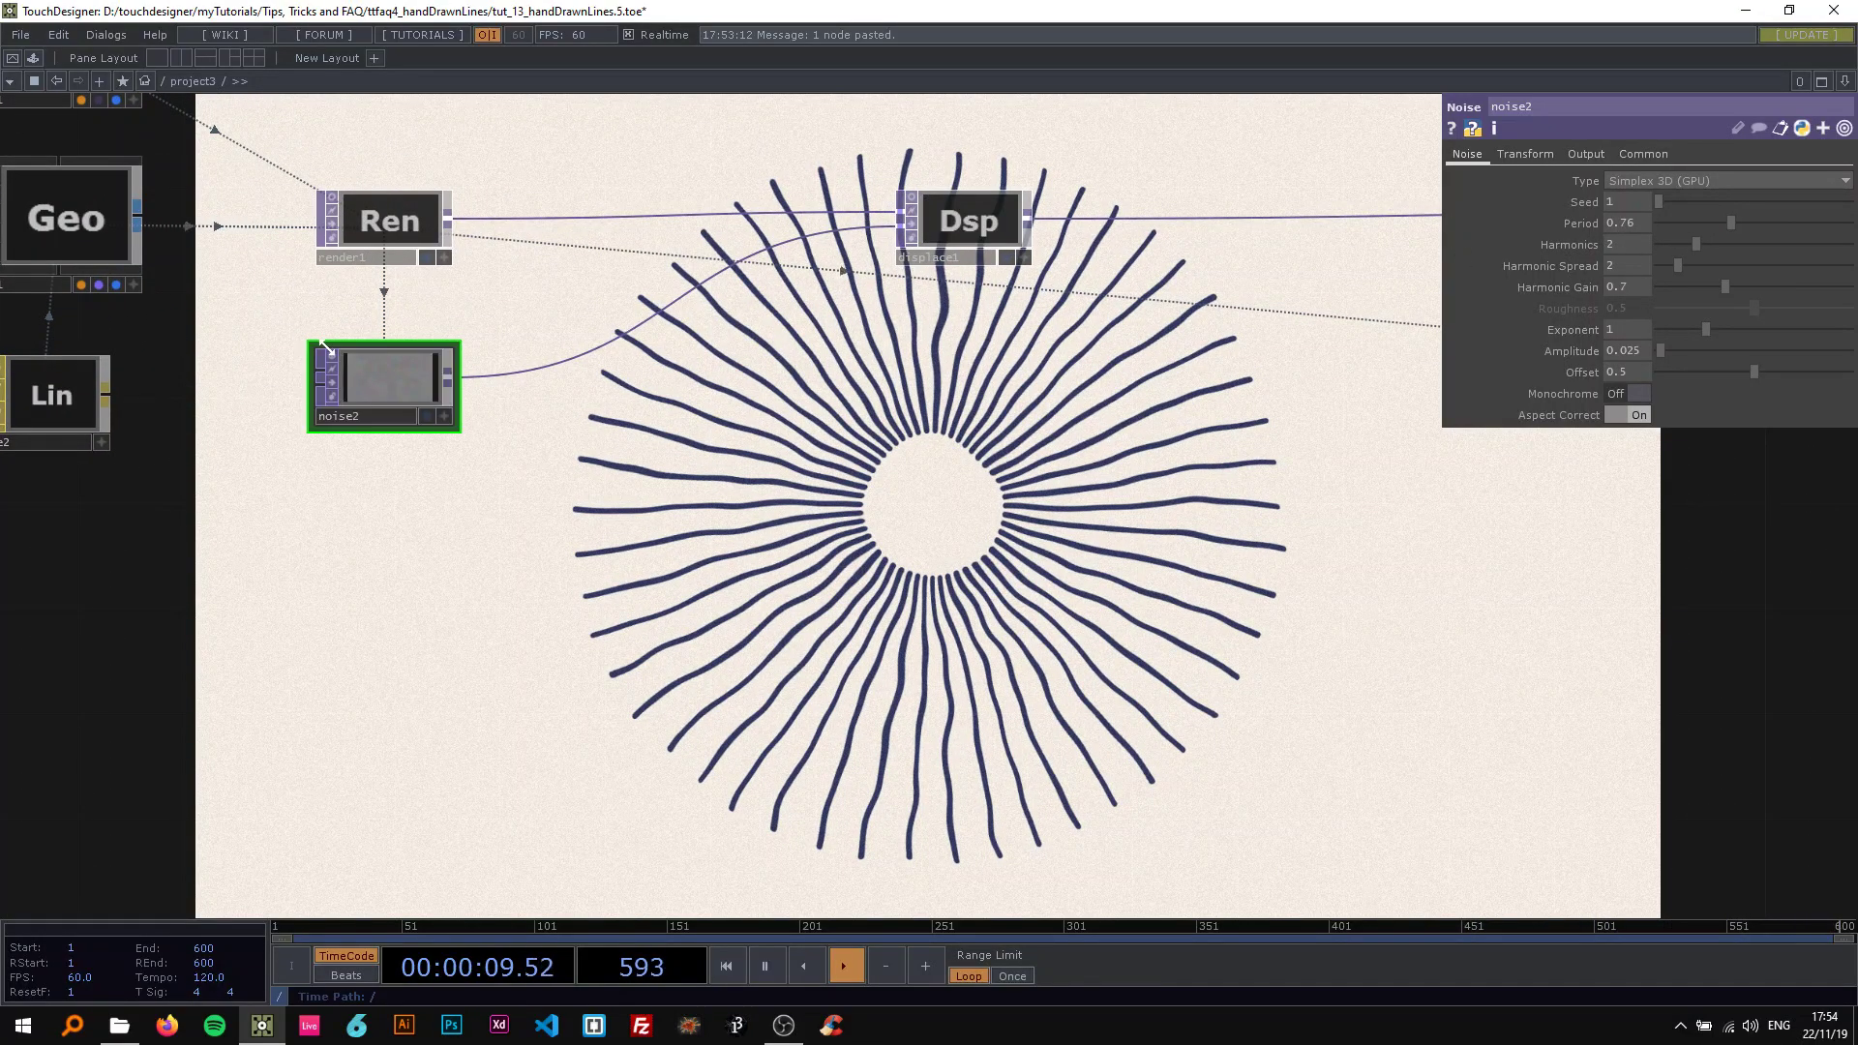
# Toggle displace1's bypass to compare straight and wavy lines, then drag noise2's Exponent to 0.24.
pyautogui.click(910, 229)
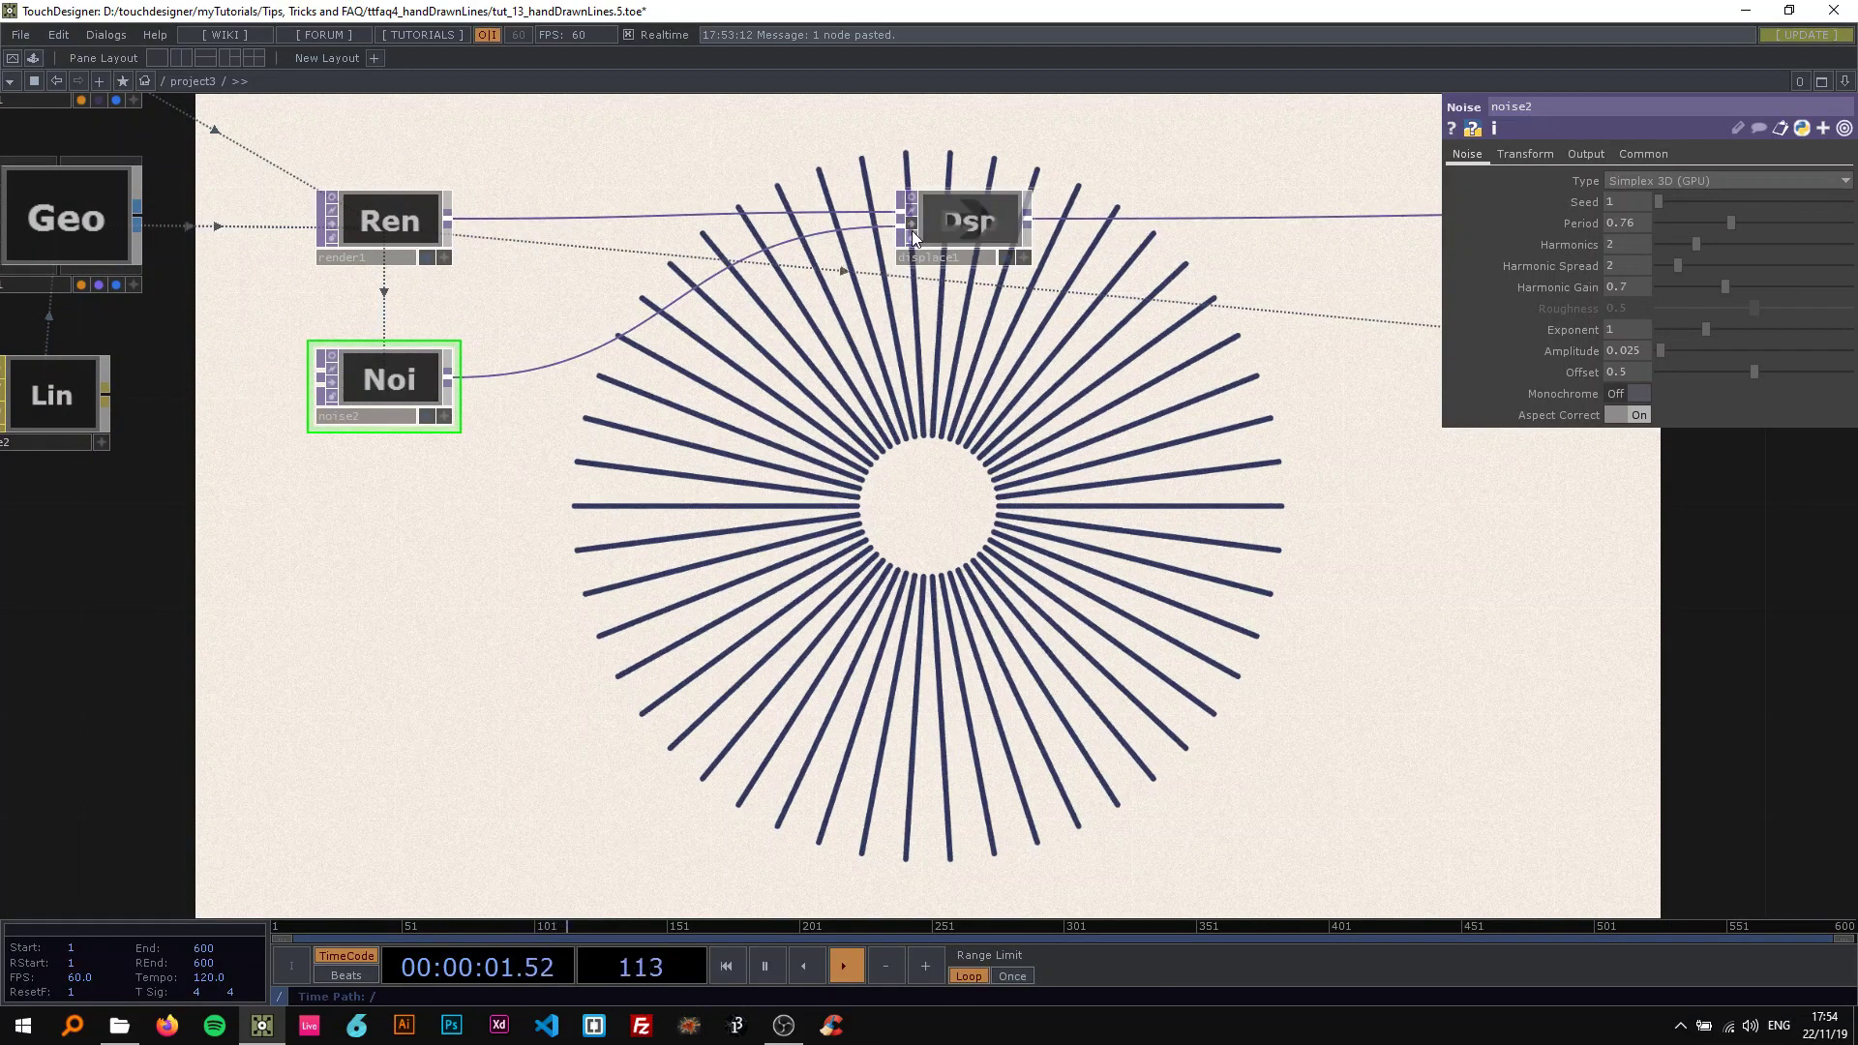
pyautogui.click(913, 232)
pyautogui.click(913, 233)
pyautogui.click(950, 264)
pyautogui.click(915, 225)
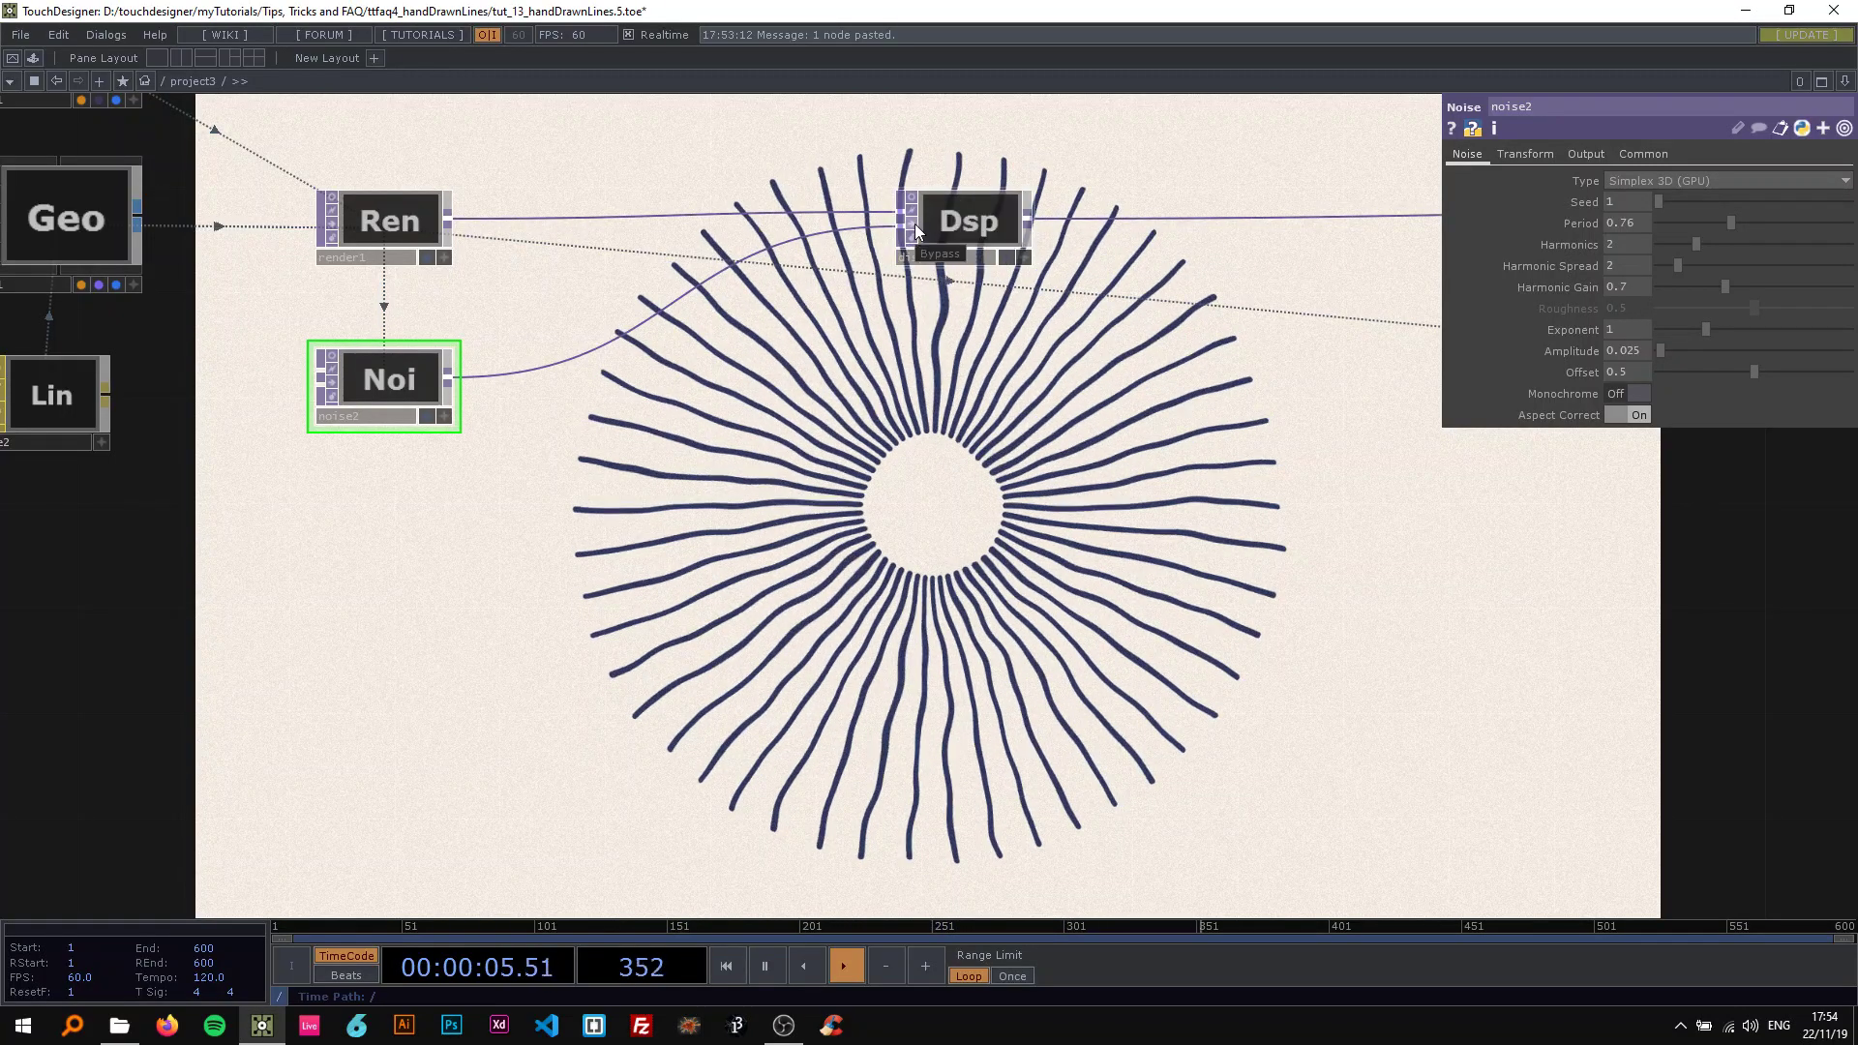
pyautogui.click(916, 229)
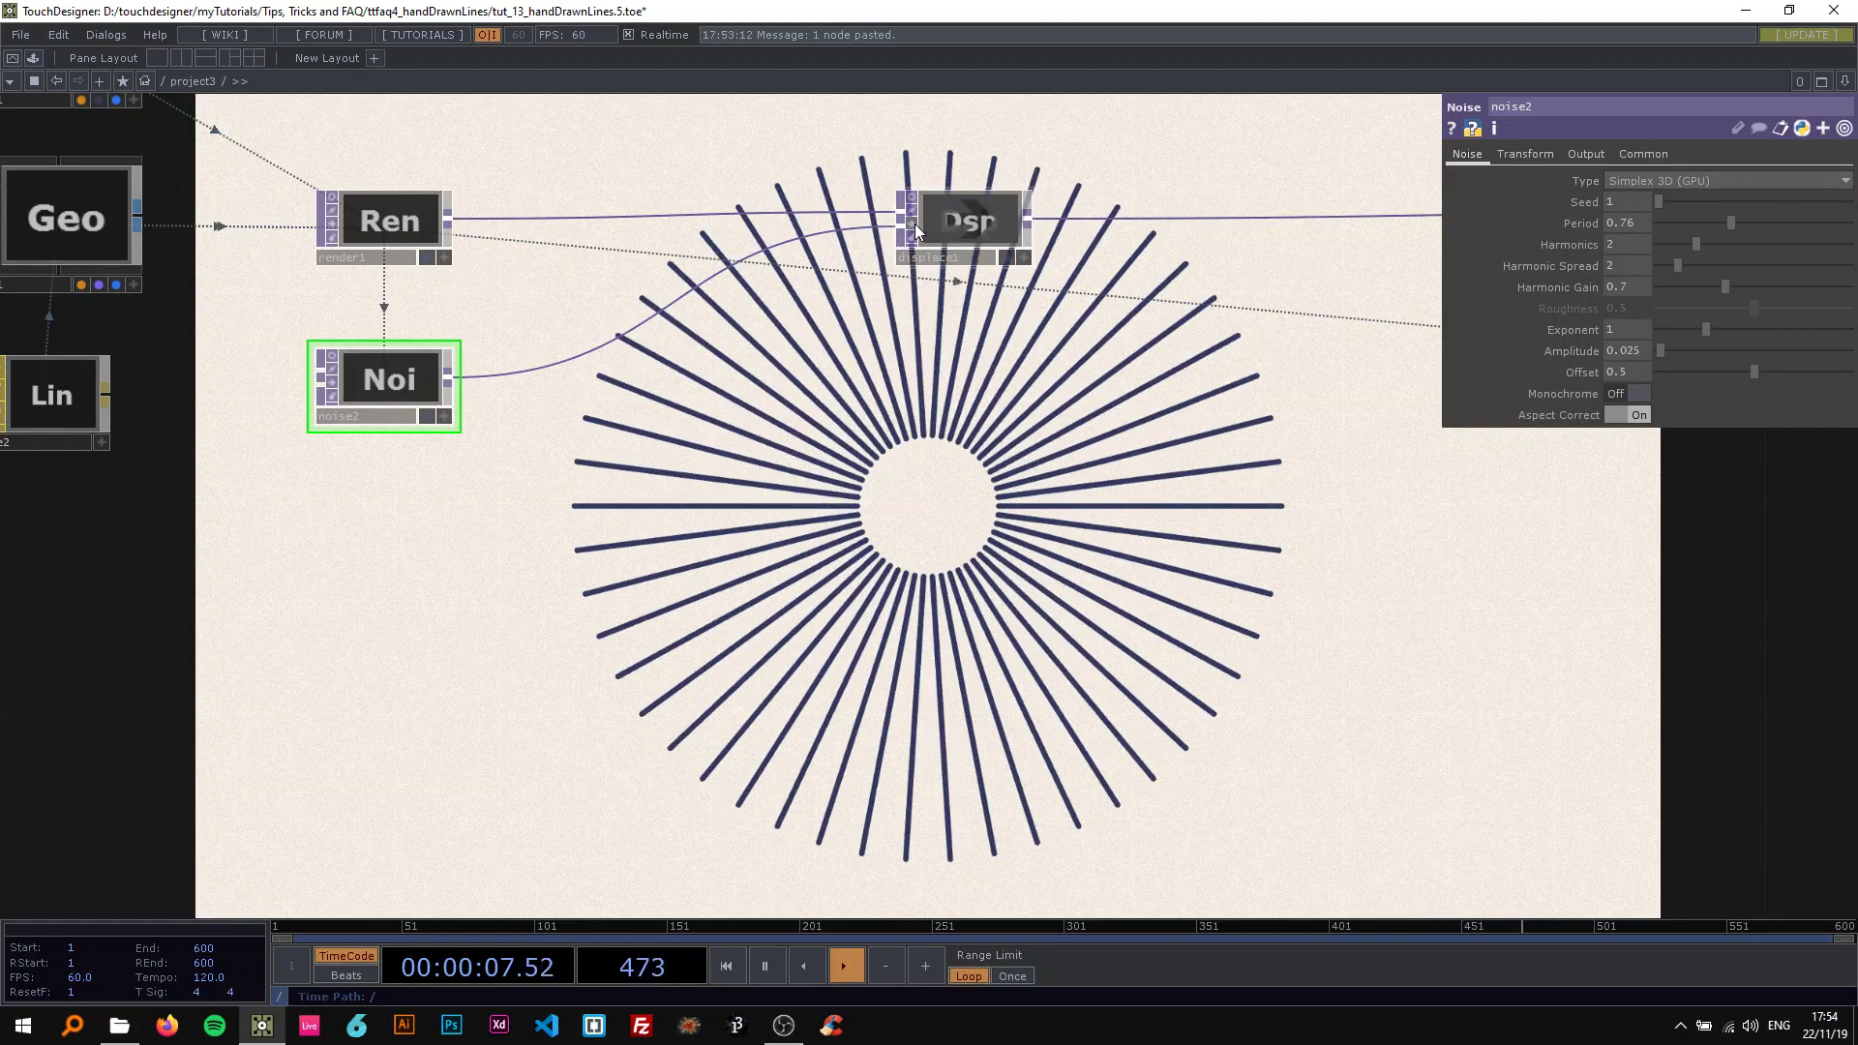
pyautogui.scroll(-2, 916, 228)
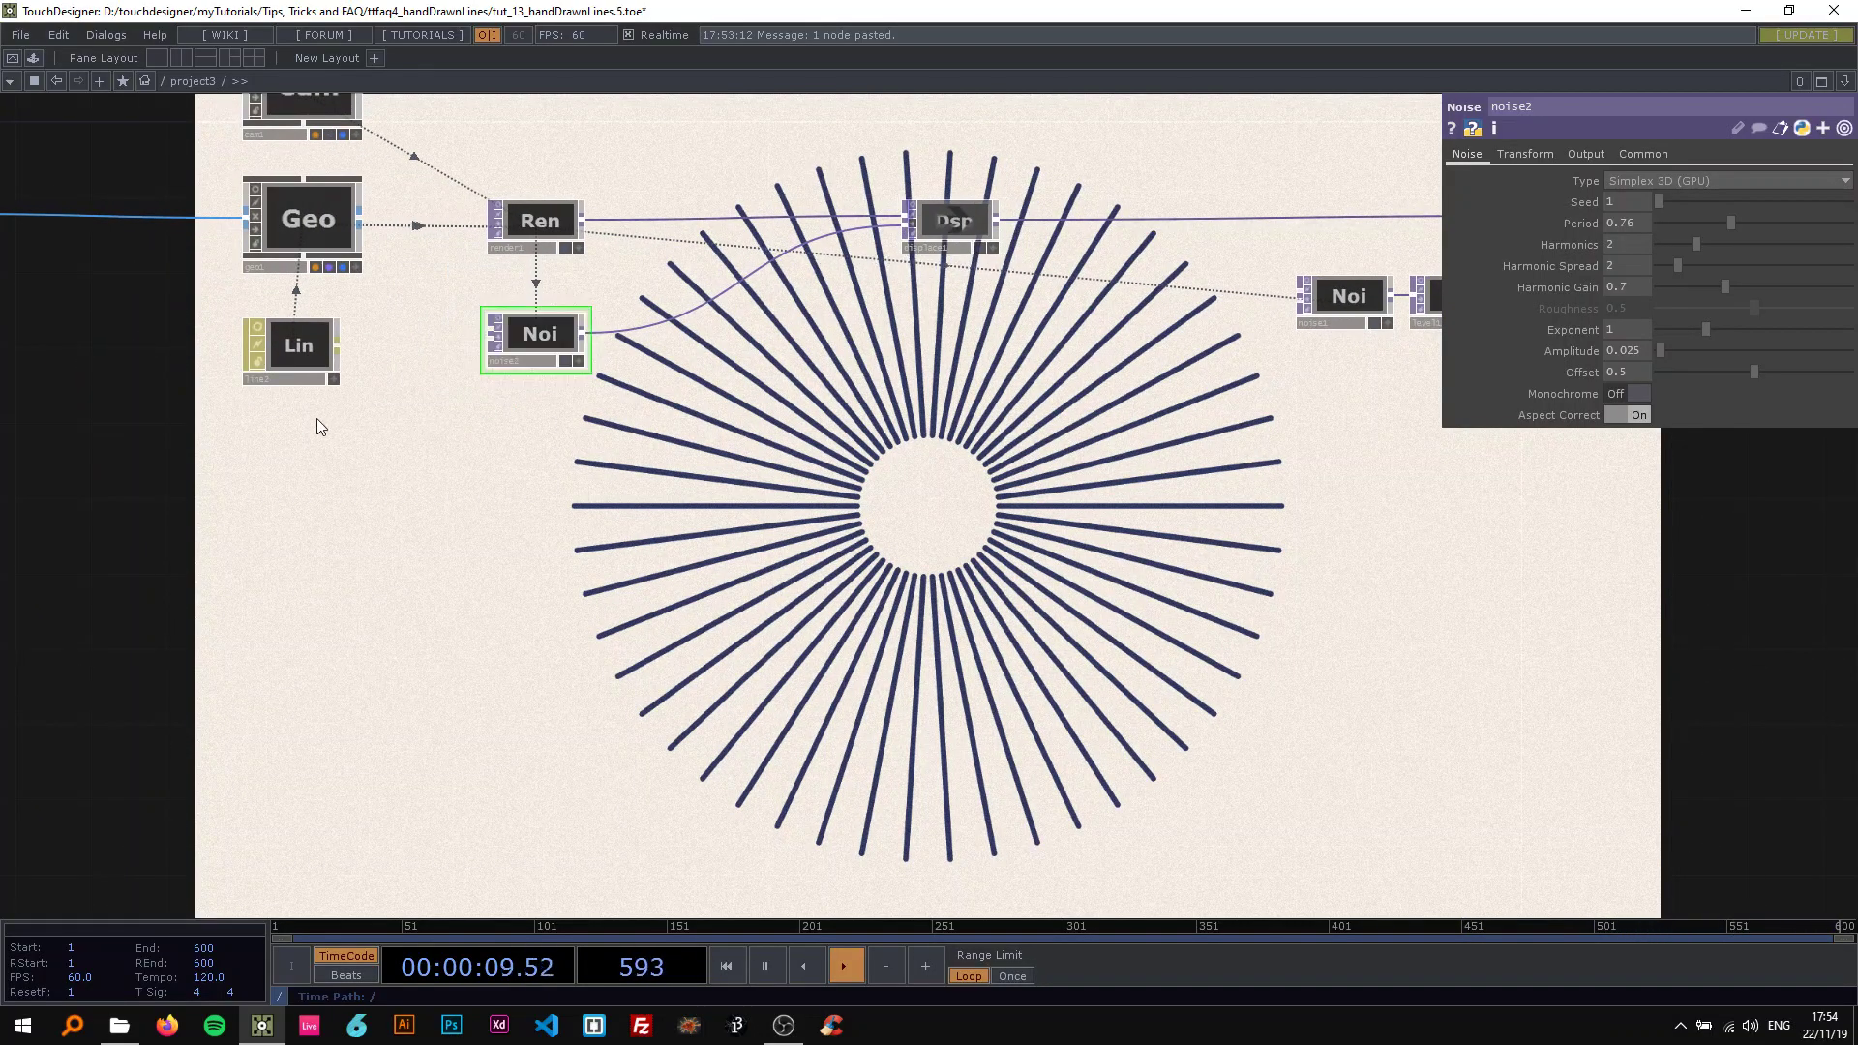
pyautogui.click(911, 225)
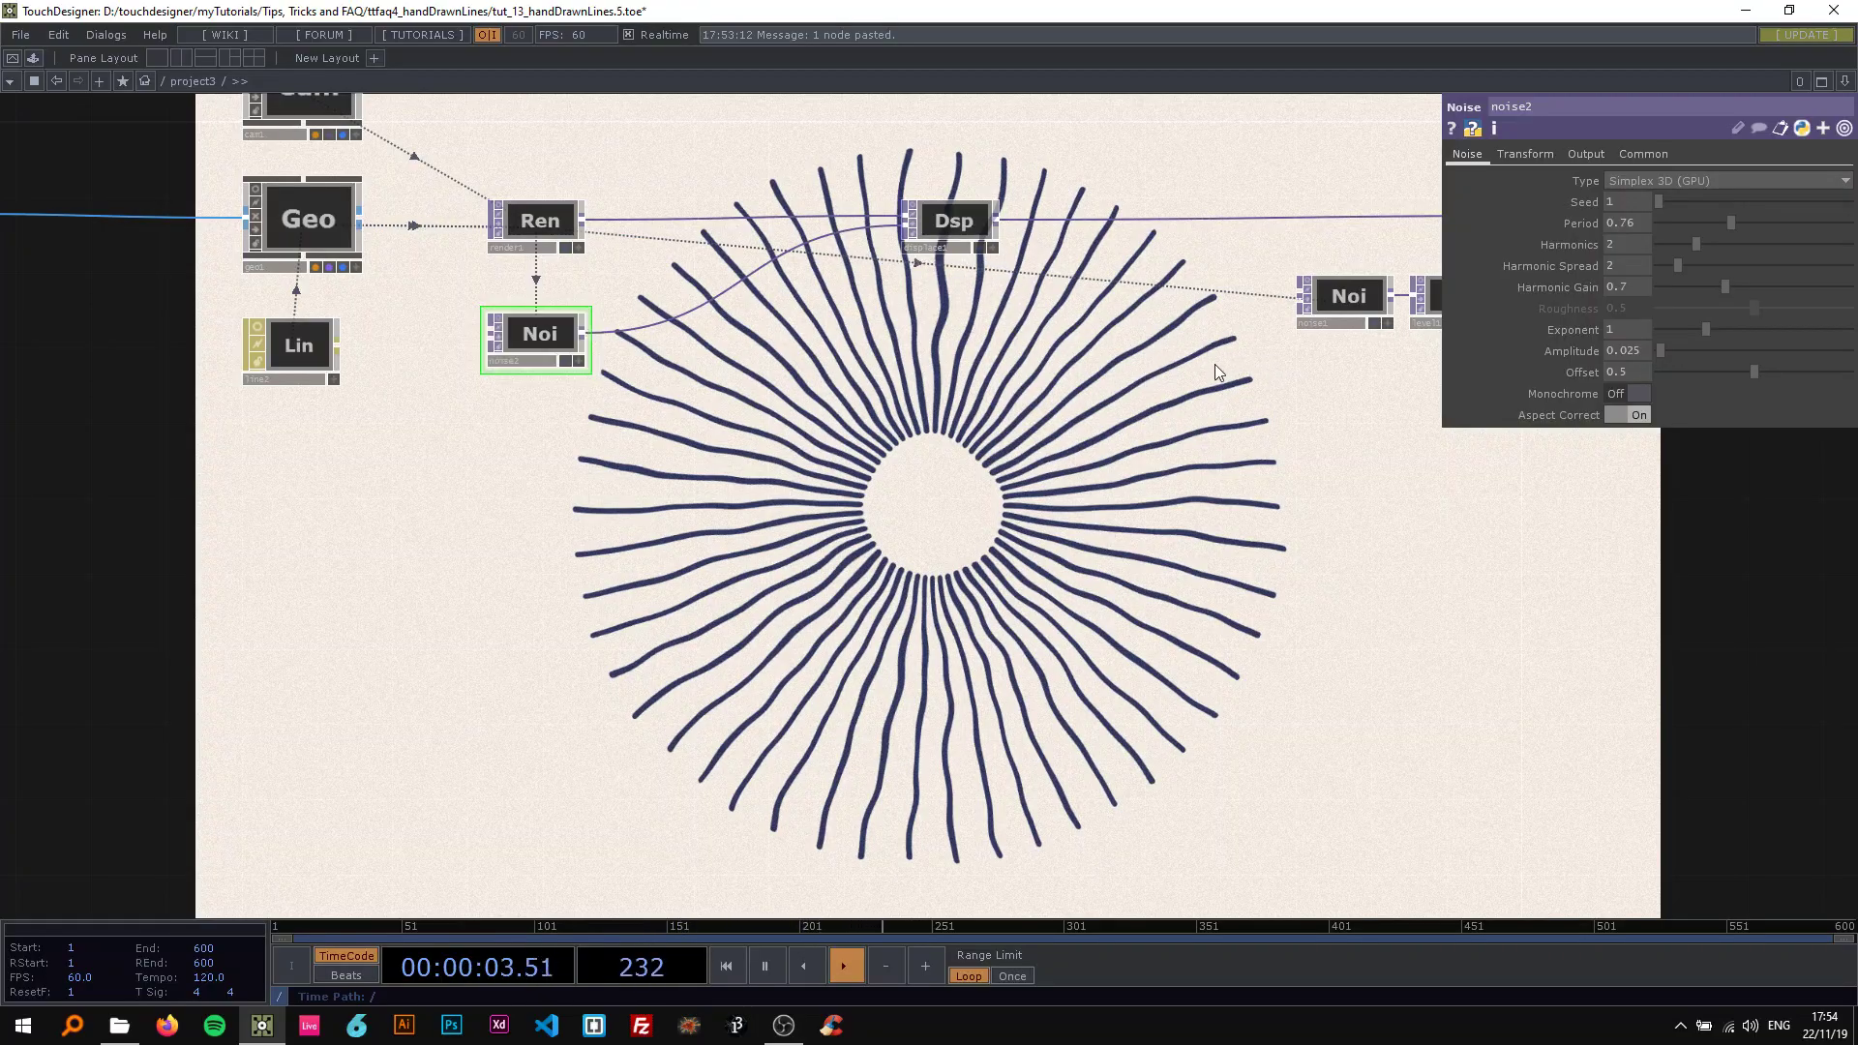
pyautogui.moveTo(1701, 330)
pyautogui.mouseDown()
pyautogui.moveTo(1543, 330)
pyautogui.moveTo(1587, 339)
pyautogui.moveTo(1558, 344)
pyautogui.mouseUp()
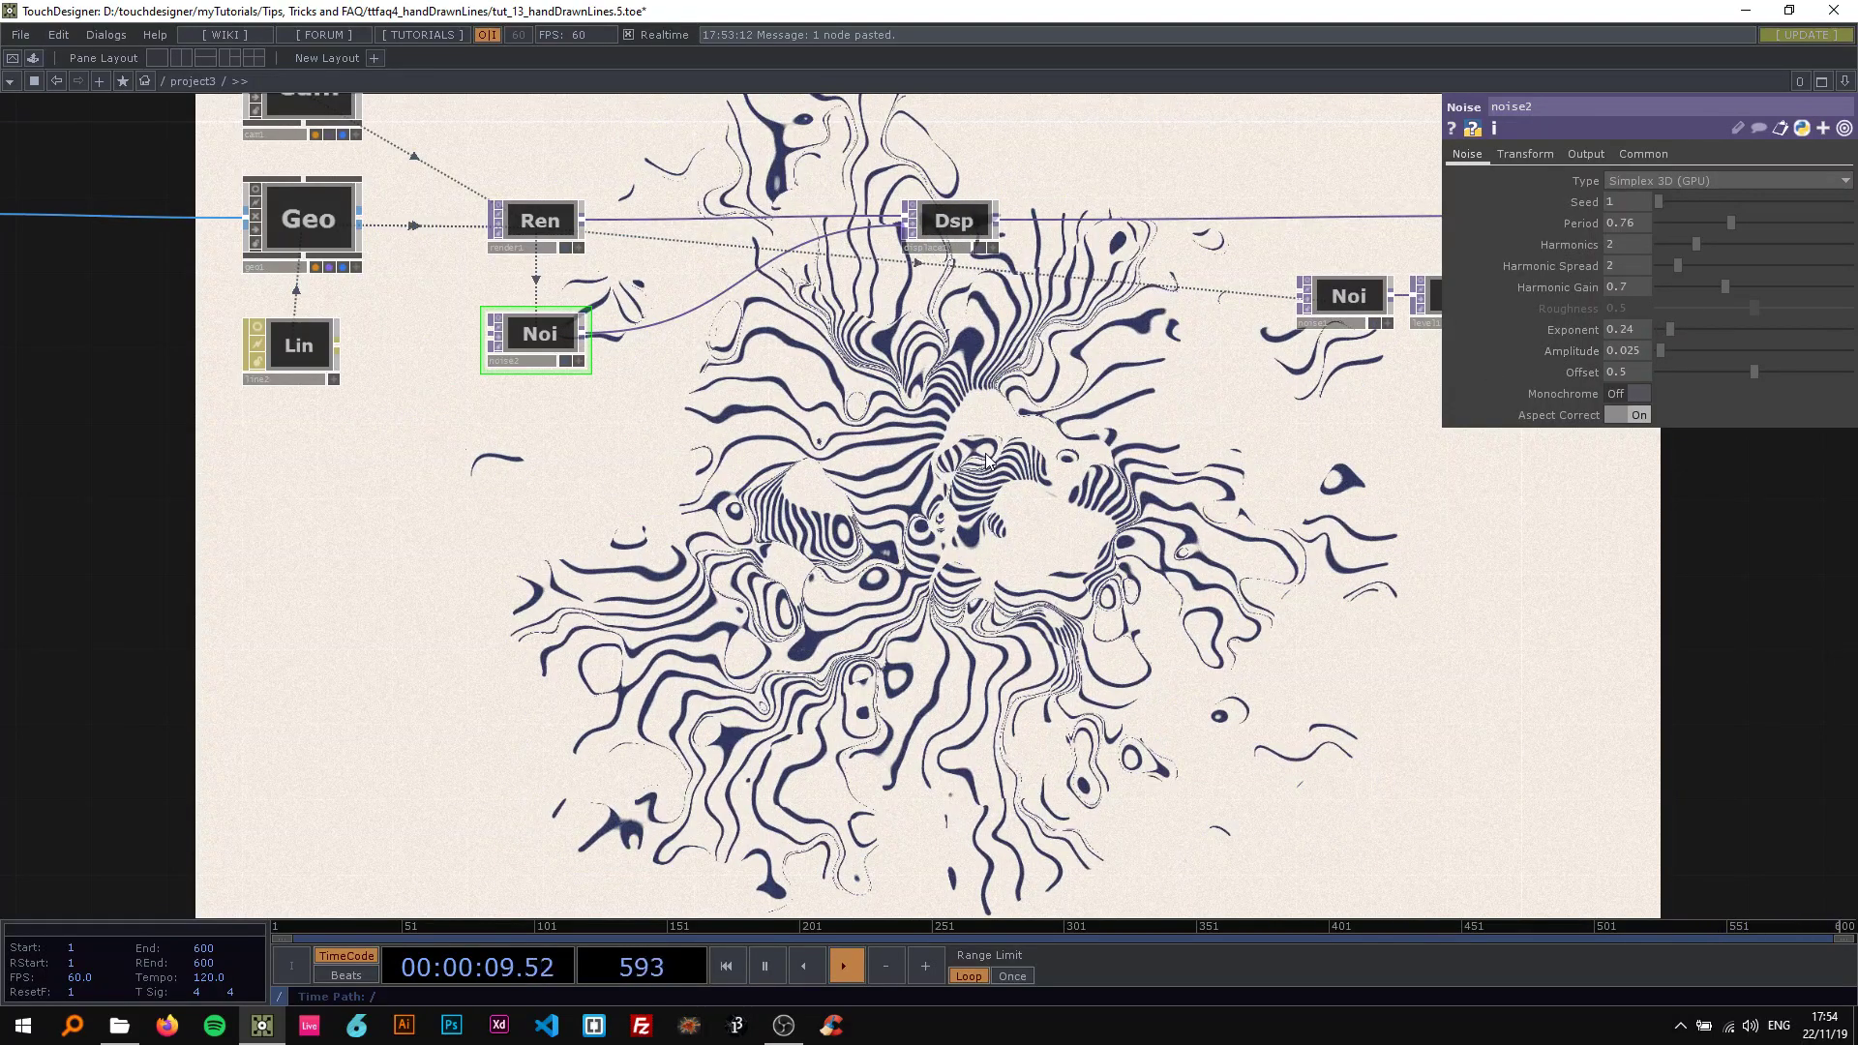
# Undo the Exponent change back to 1 and pan to review the render-displace chain.
pyautogui.hotkey('ctrl', 'z')
pyautogui.moveTo(972, 462); pyautogui.dragTo(846, 464)
pyautogui.scroll(-5, 848, 466)
pyautogui.scroll(3, 857, 473)
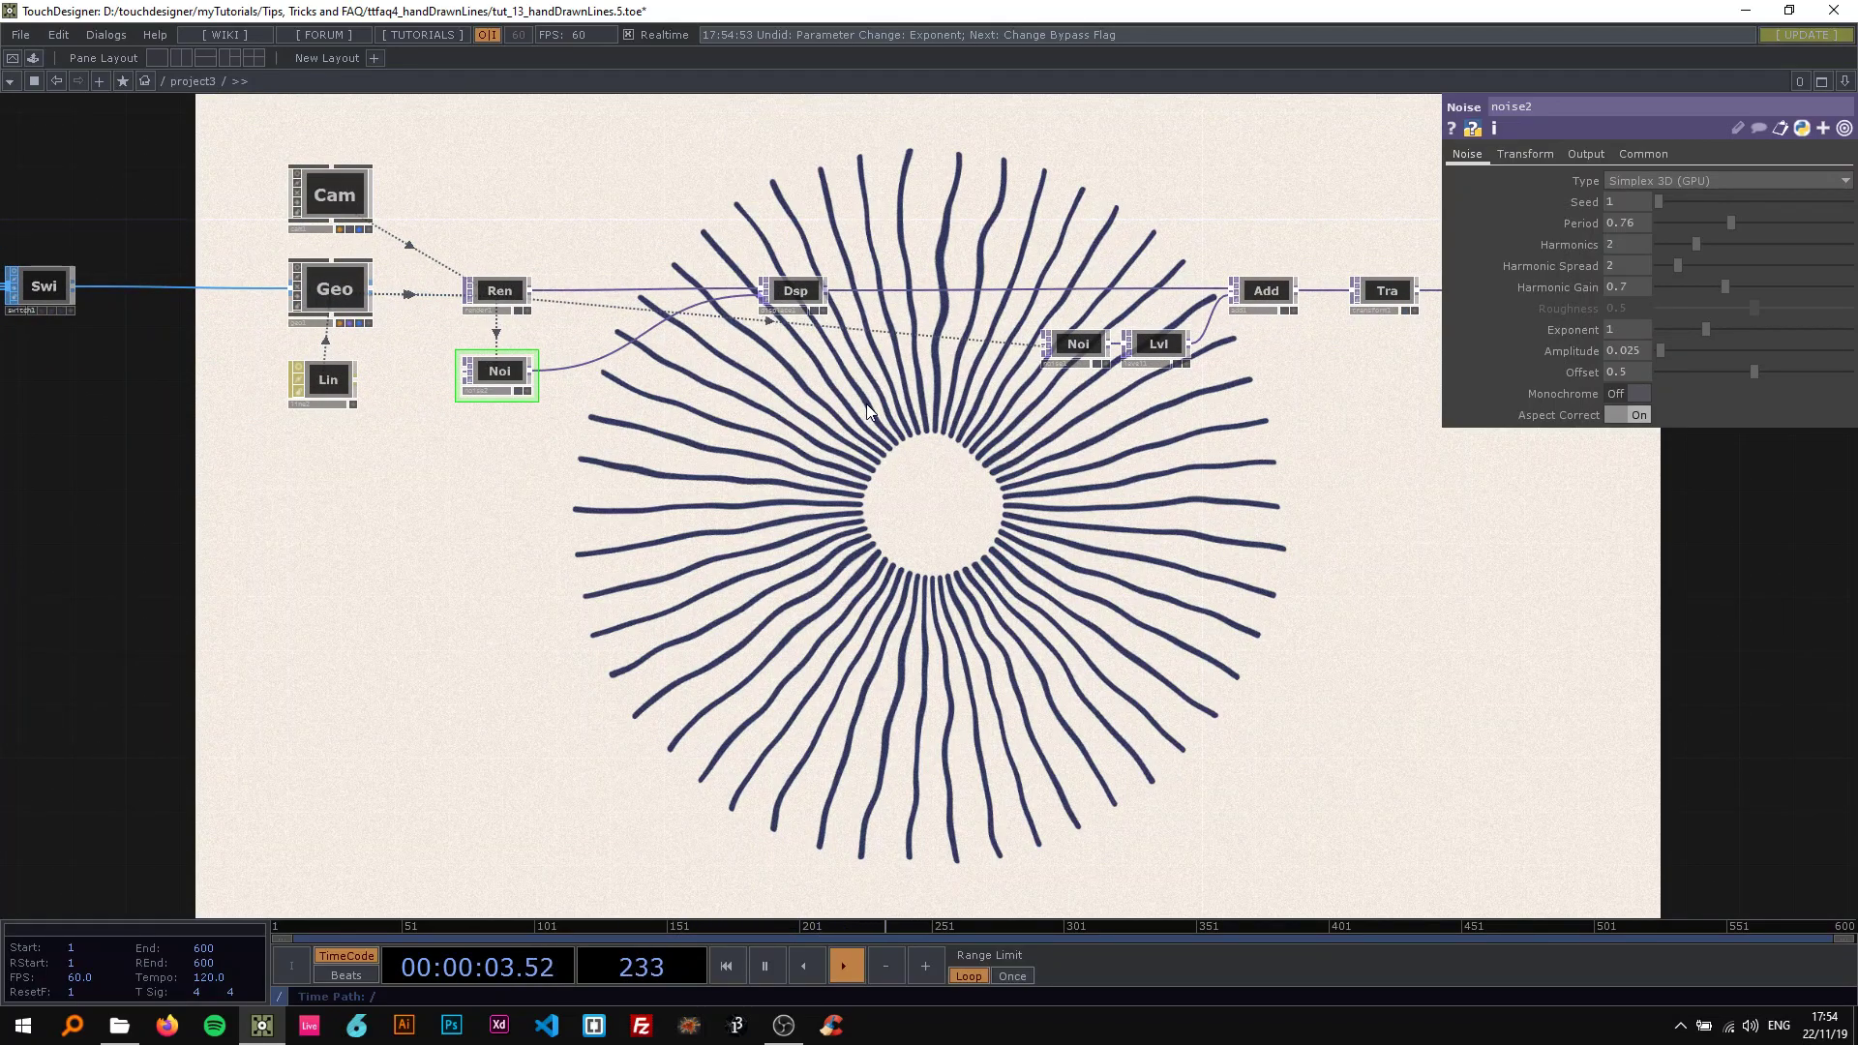
pyautogui.scroll(-2, 968, 446)
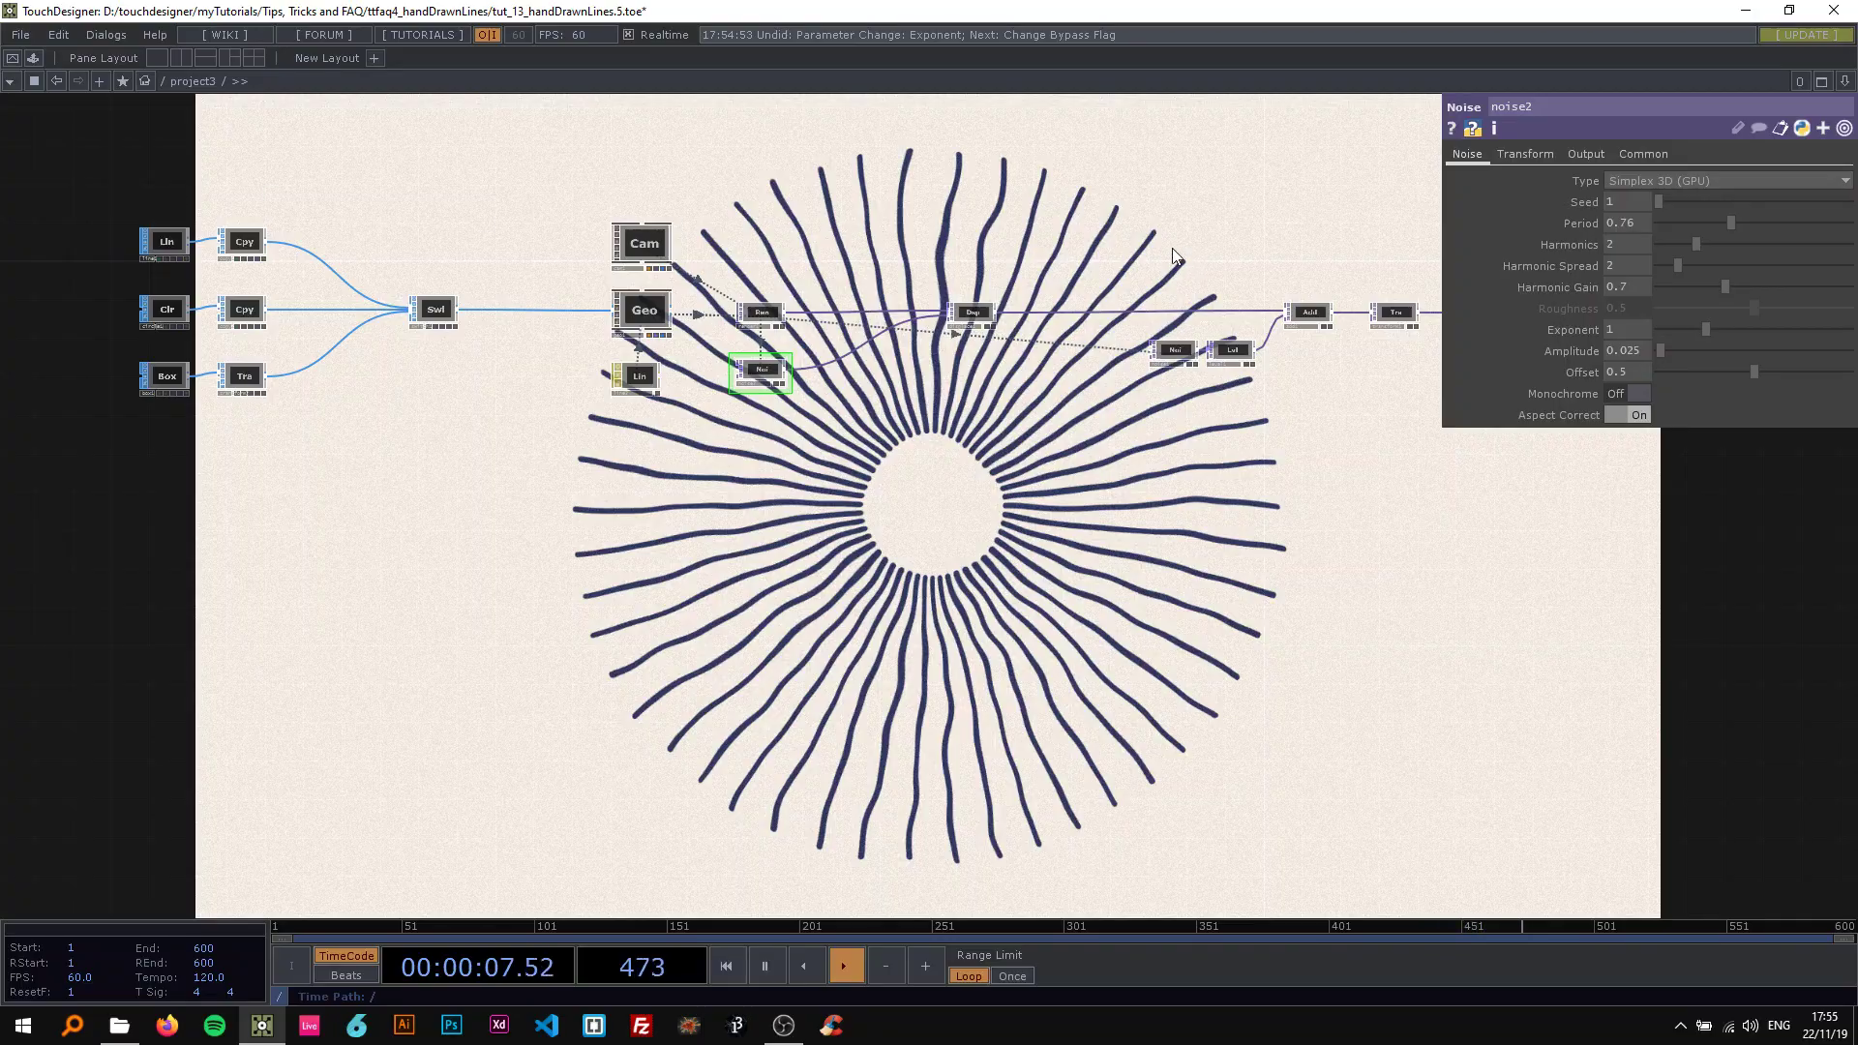
pyautogui.moveTo(1162, 253); pyautogui.dragTo(610, 269)
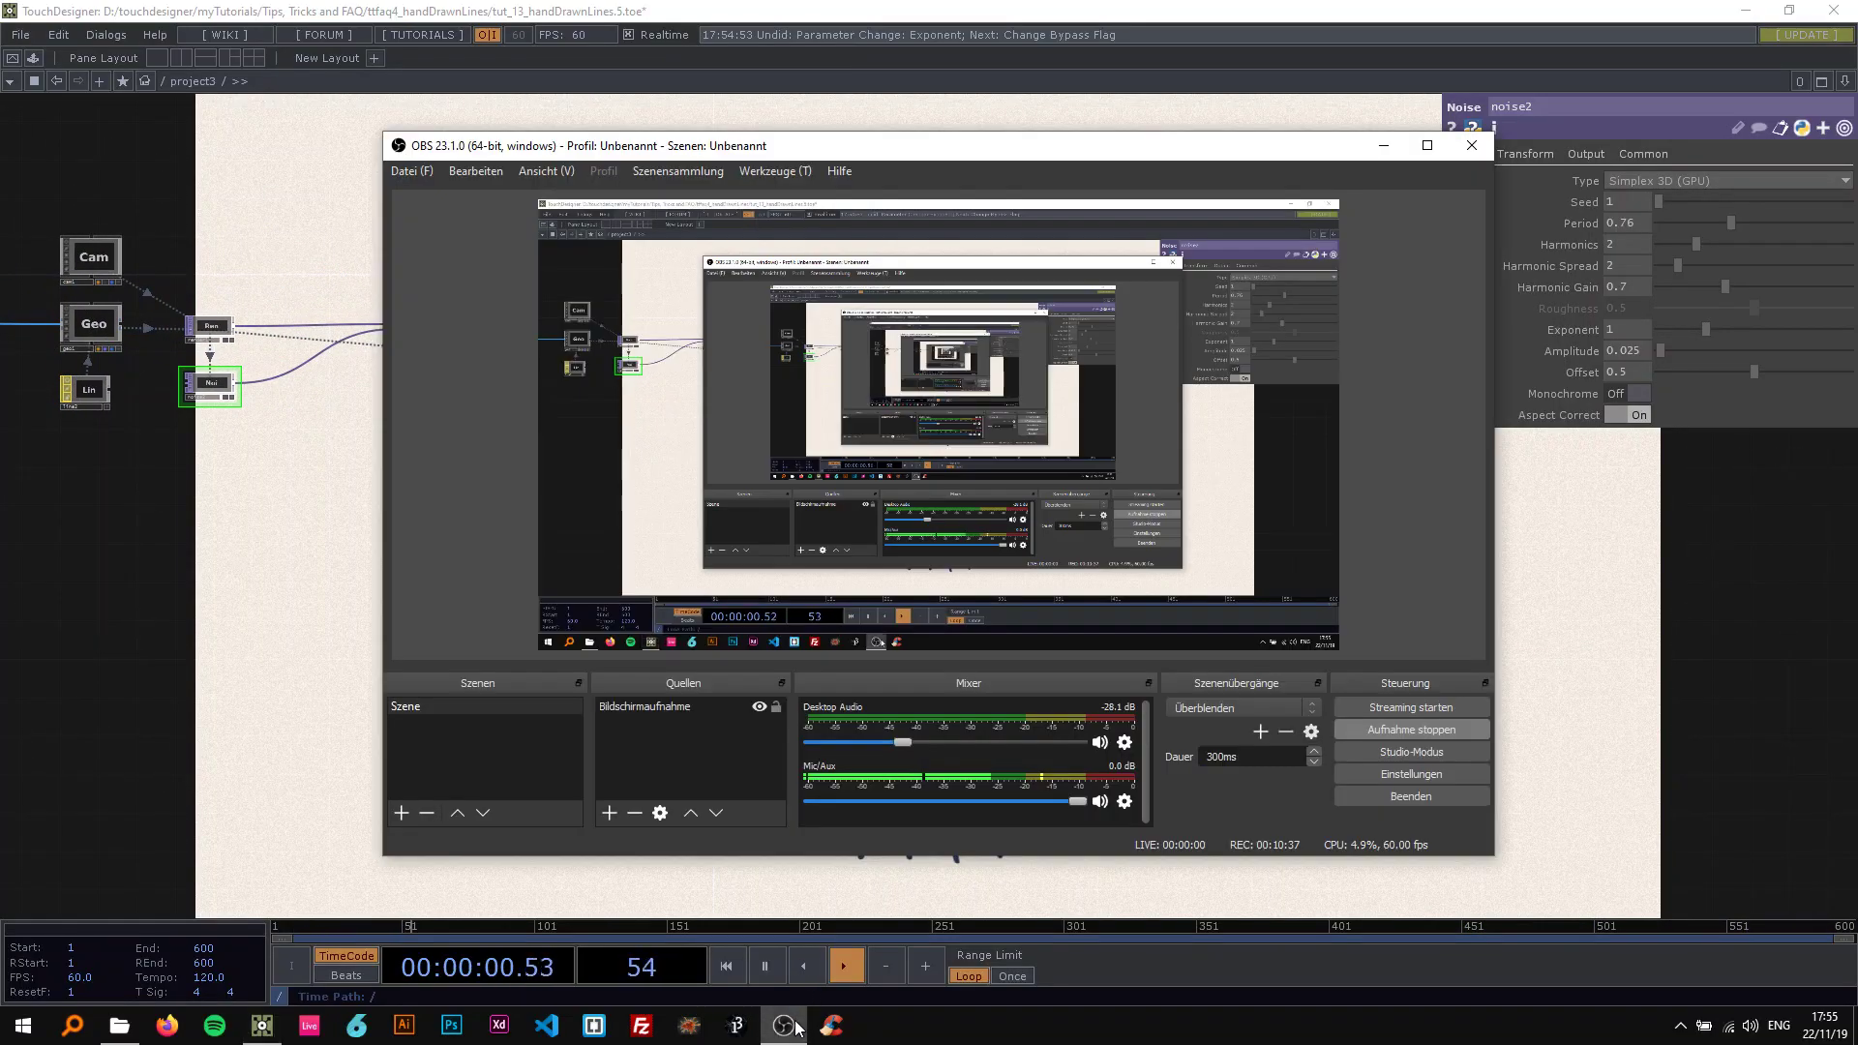
pyautogui.click(784, 1026)
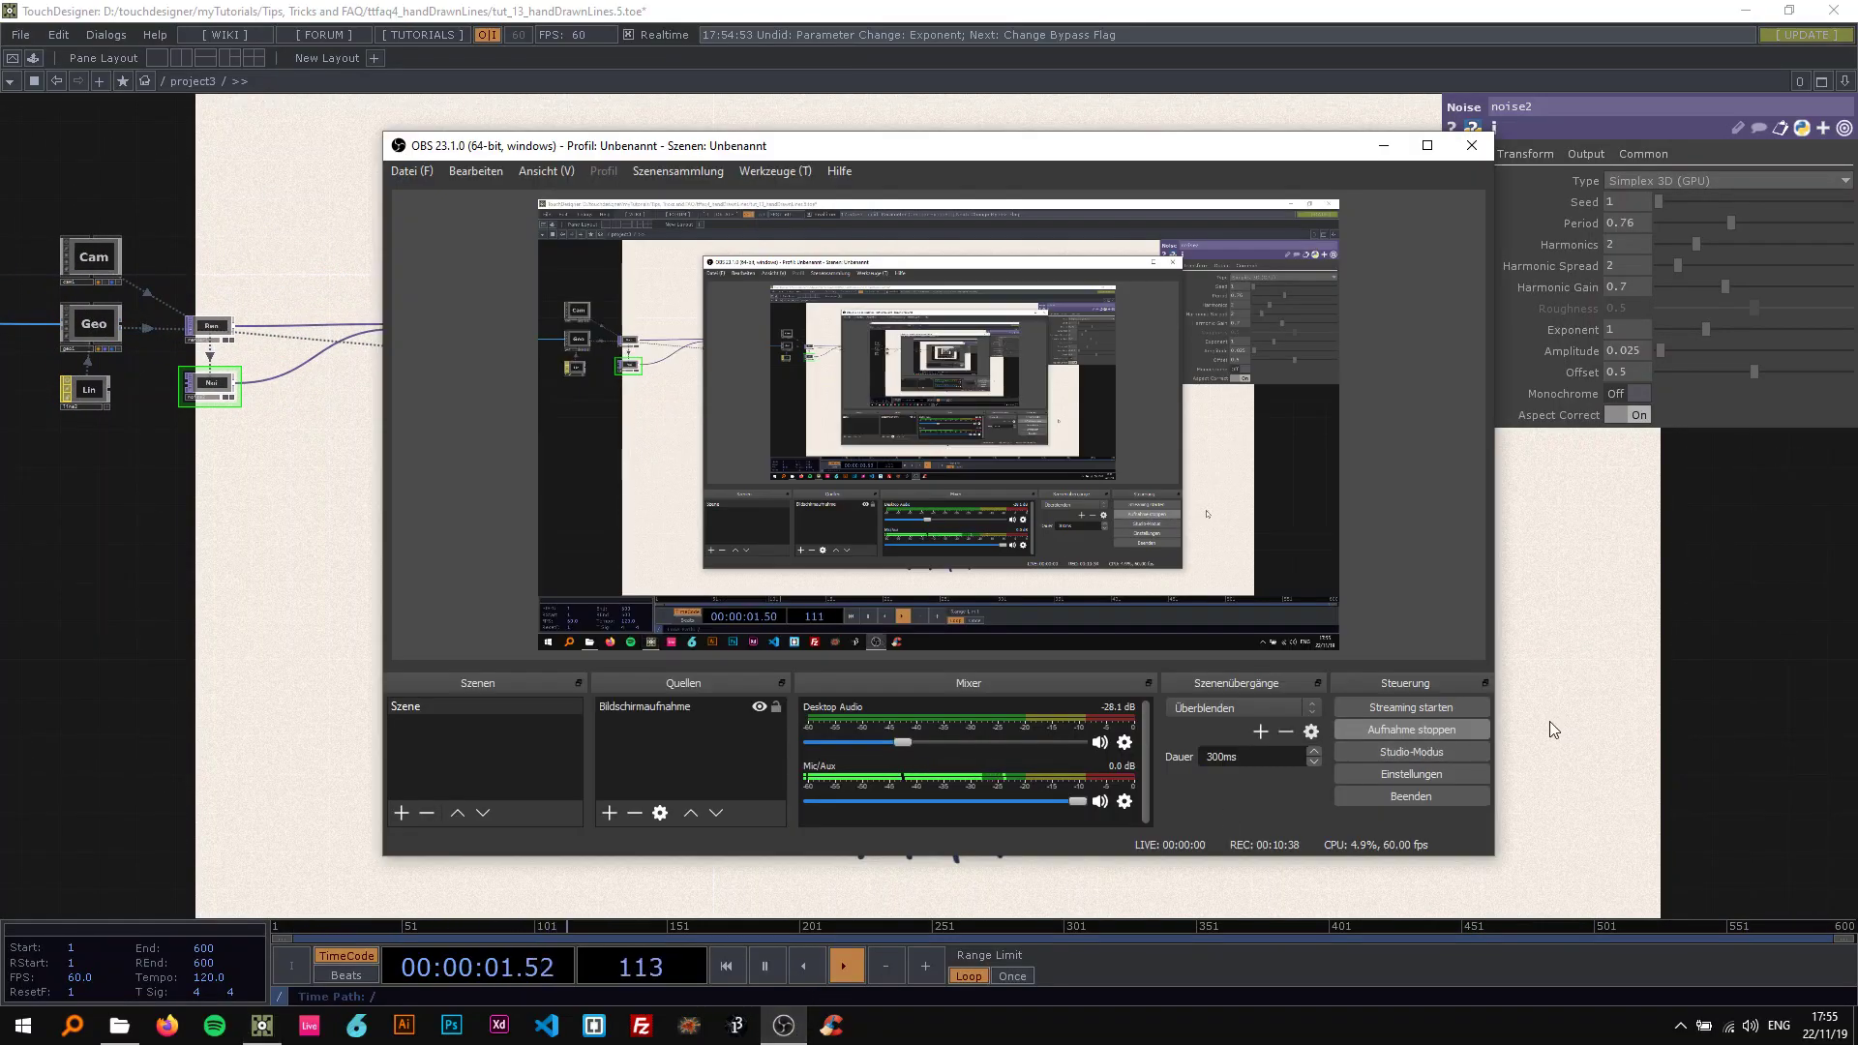